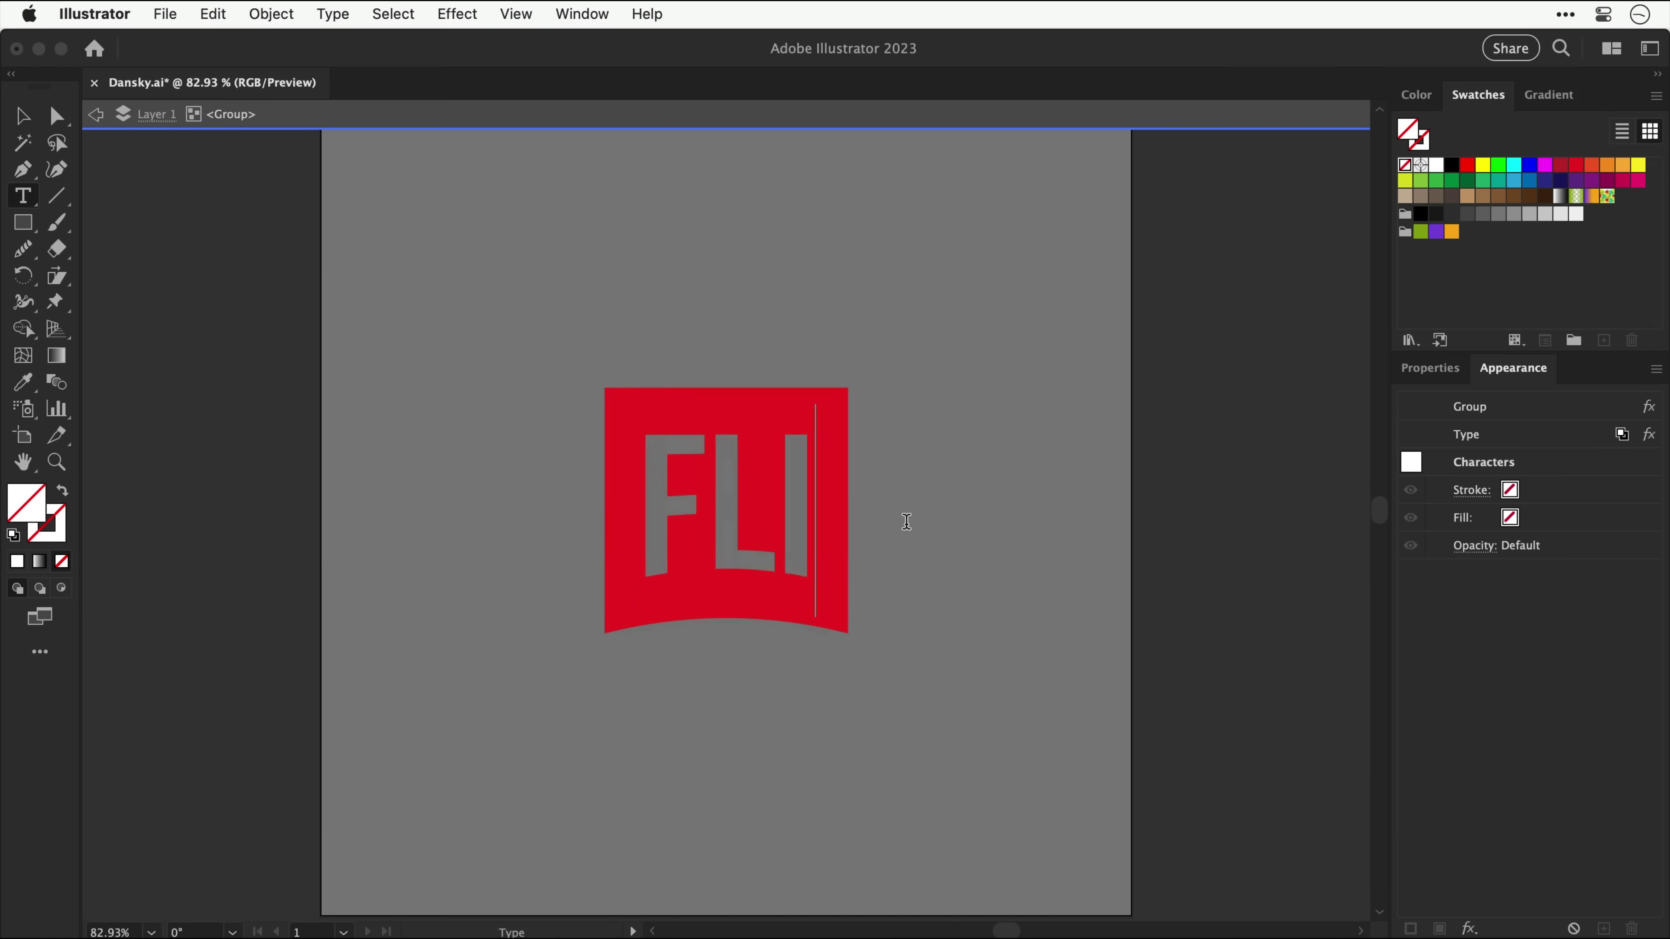
# Step: Replace the drip artwork with a wavy black path stroked at 20 pt
pyautogui.write('XNET')
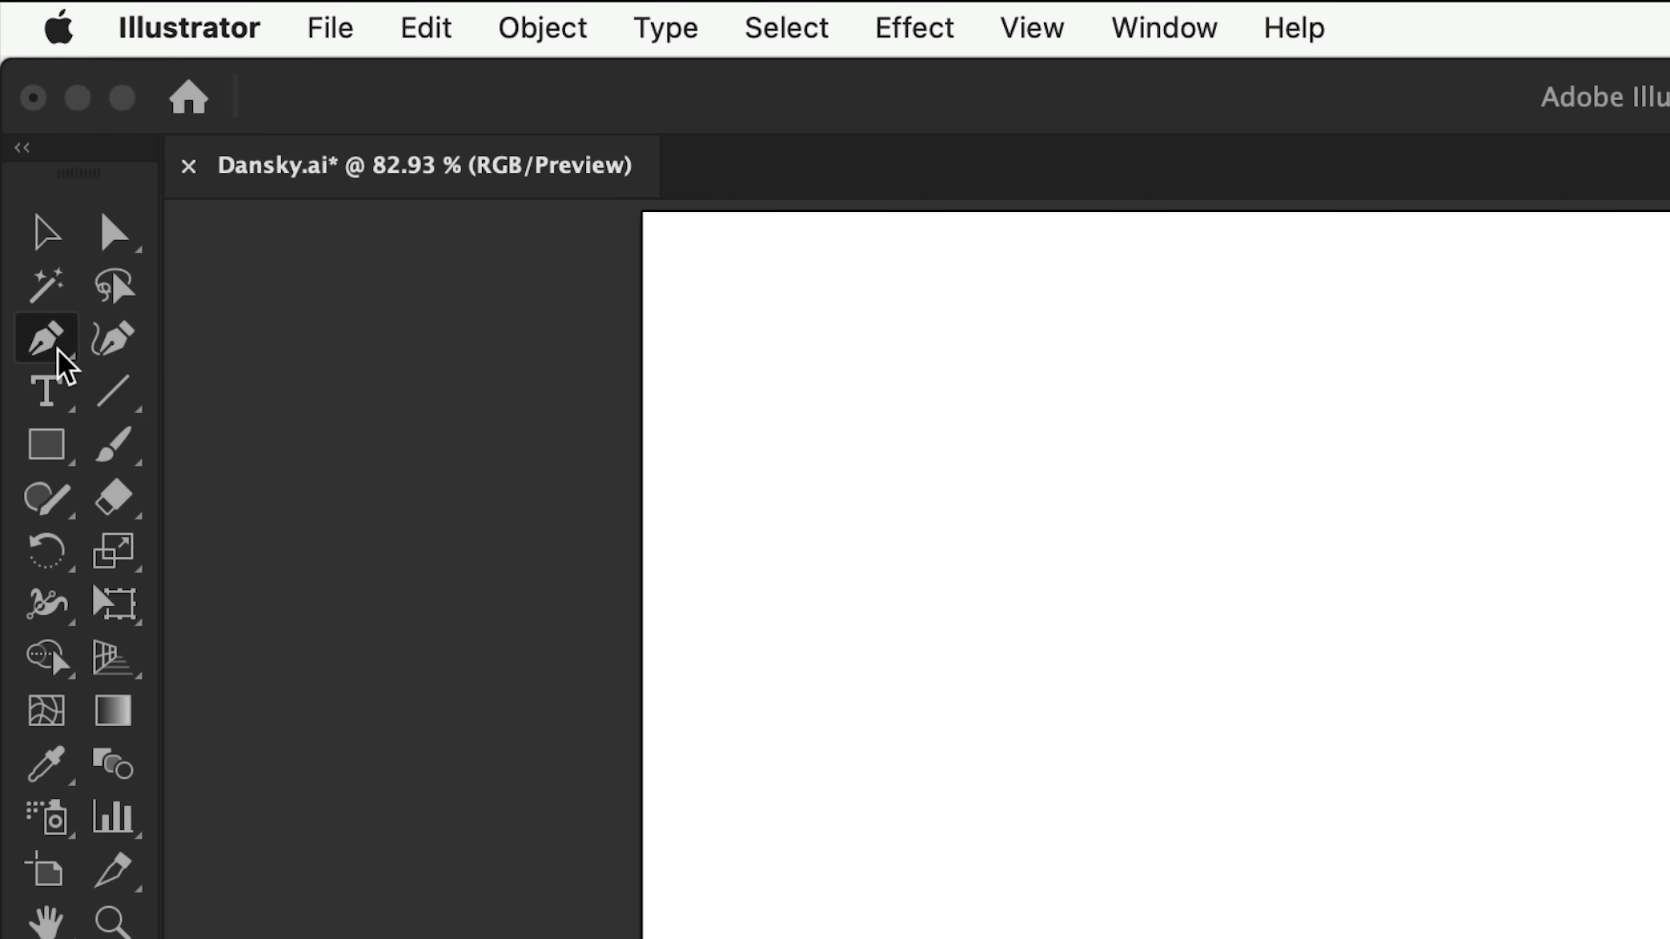
pyautogui.click(774, 938)
pyautogui.moveTo(934, 797); pyautogui.dragTo(1067, 828)
pyautogui.moveTo(1051, 938); pyautogui.dragTo(1081, 938)
pyautogui.moveTo(1239, 938); pyautogui.dragTo(1427, 938)
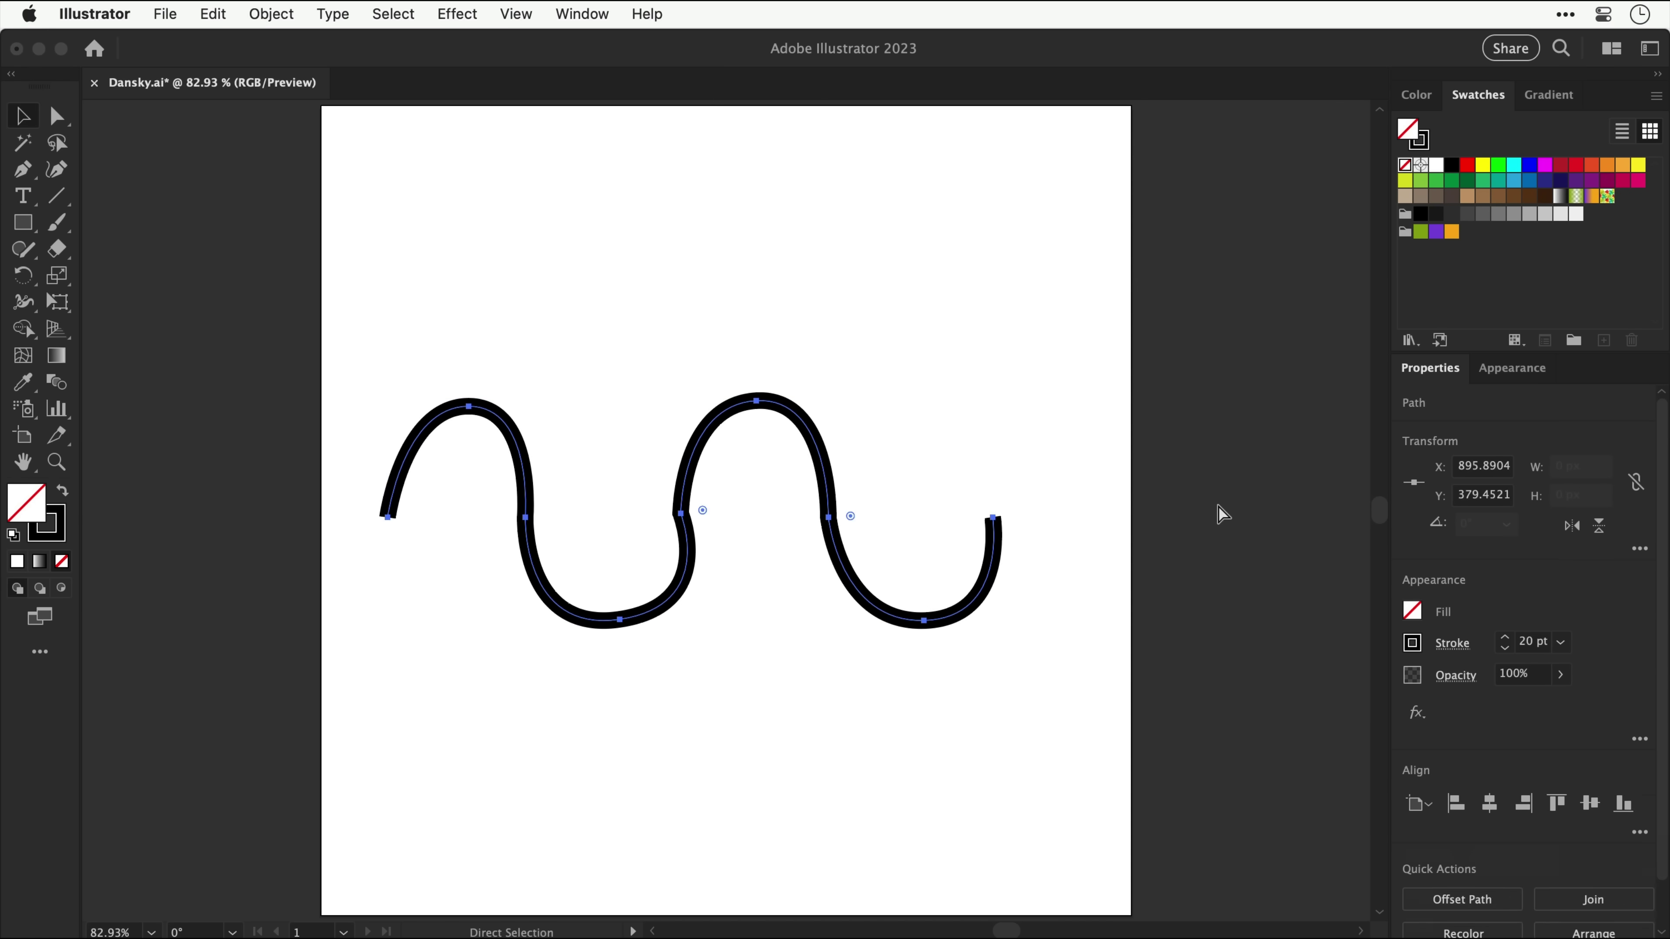
# Step: Delete the wavy path and draw a straight horizontal line across the artboard
pyautogui.press('Delete')
pyautogui.click(123, 394)
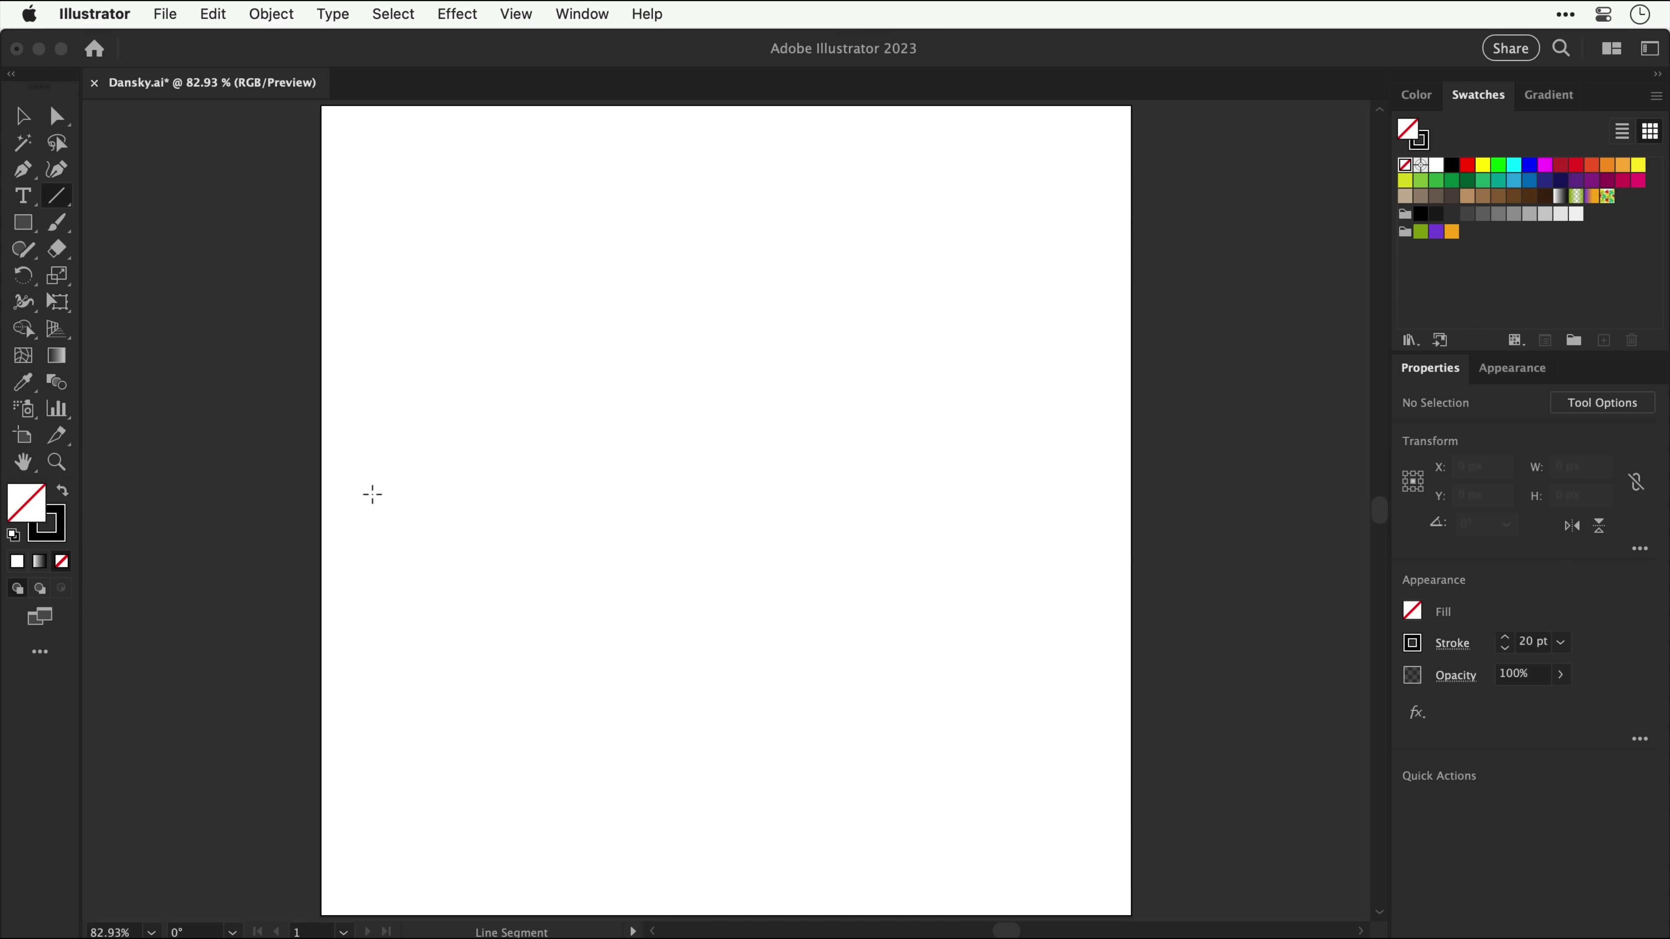
pyautogui.moveTo(374, 494); pyautogui.dragTo(1081, 490)
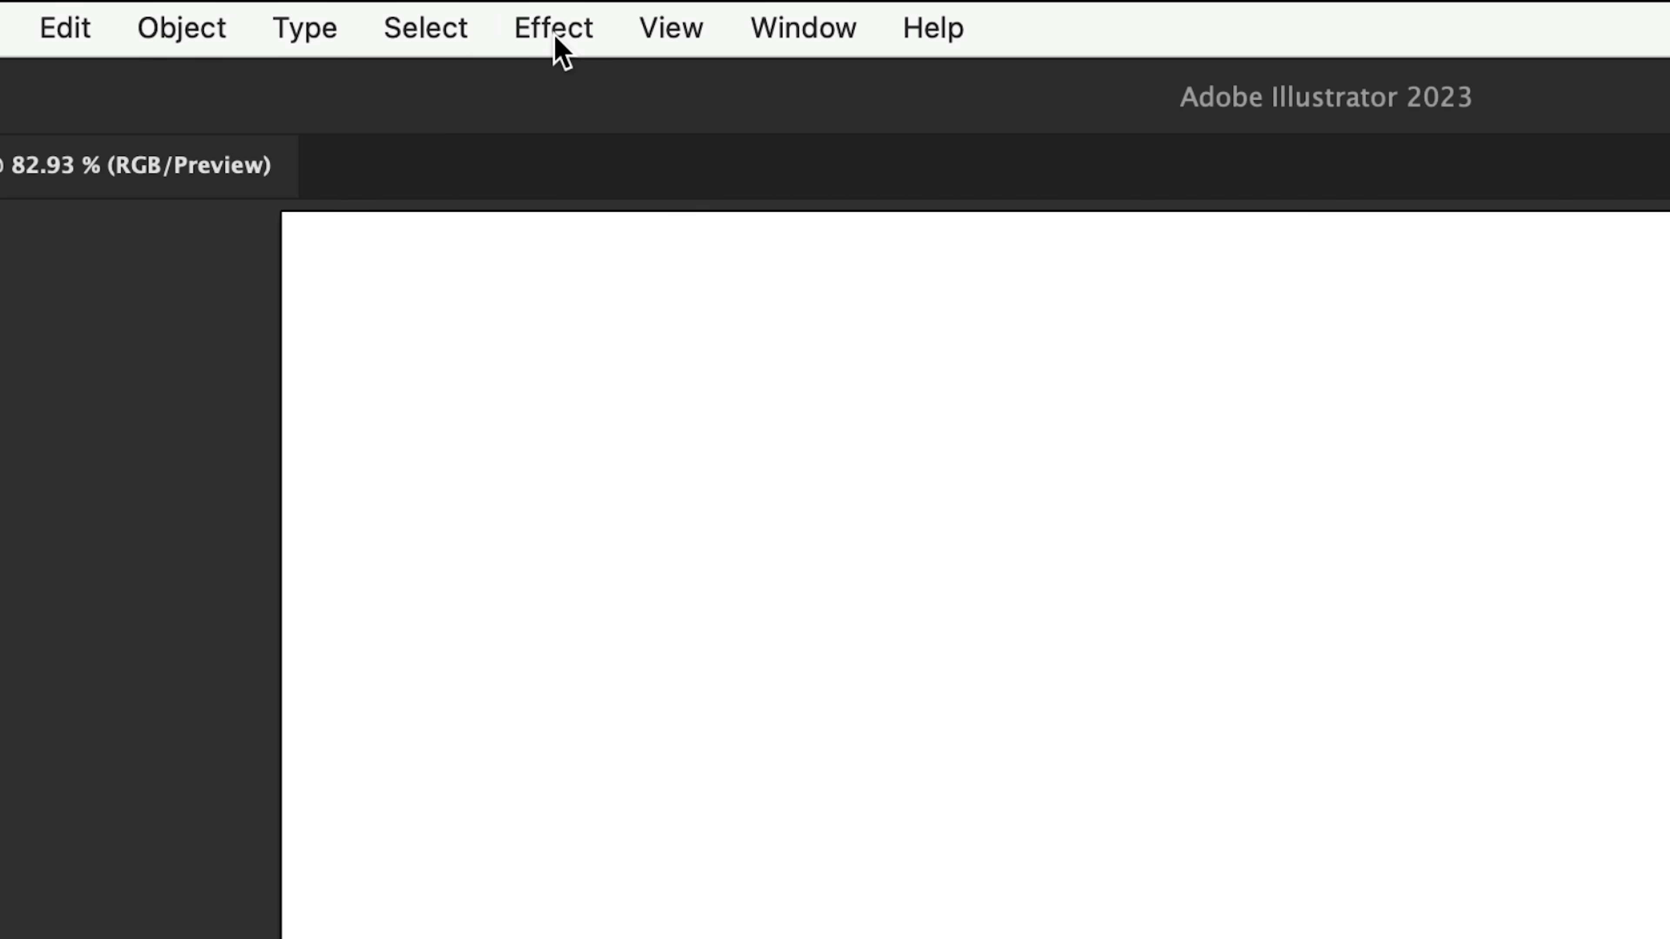
# Step: Apply a Zig Zag effect to the line with 45 px size, 5 ridges, Smooth points
pyautogui.click(556, 29)
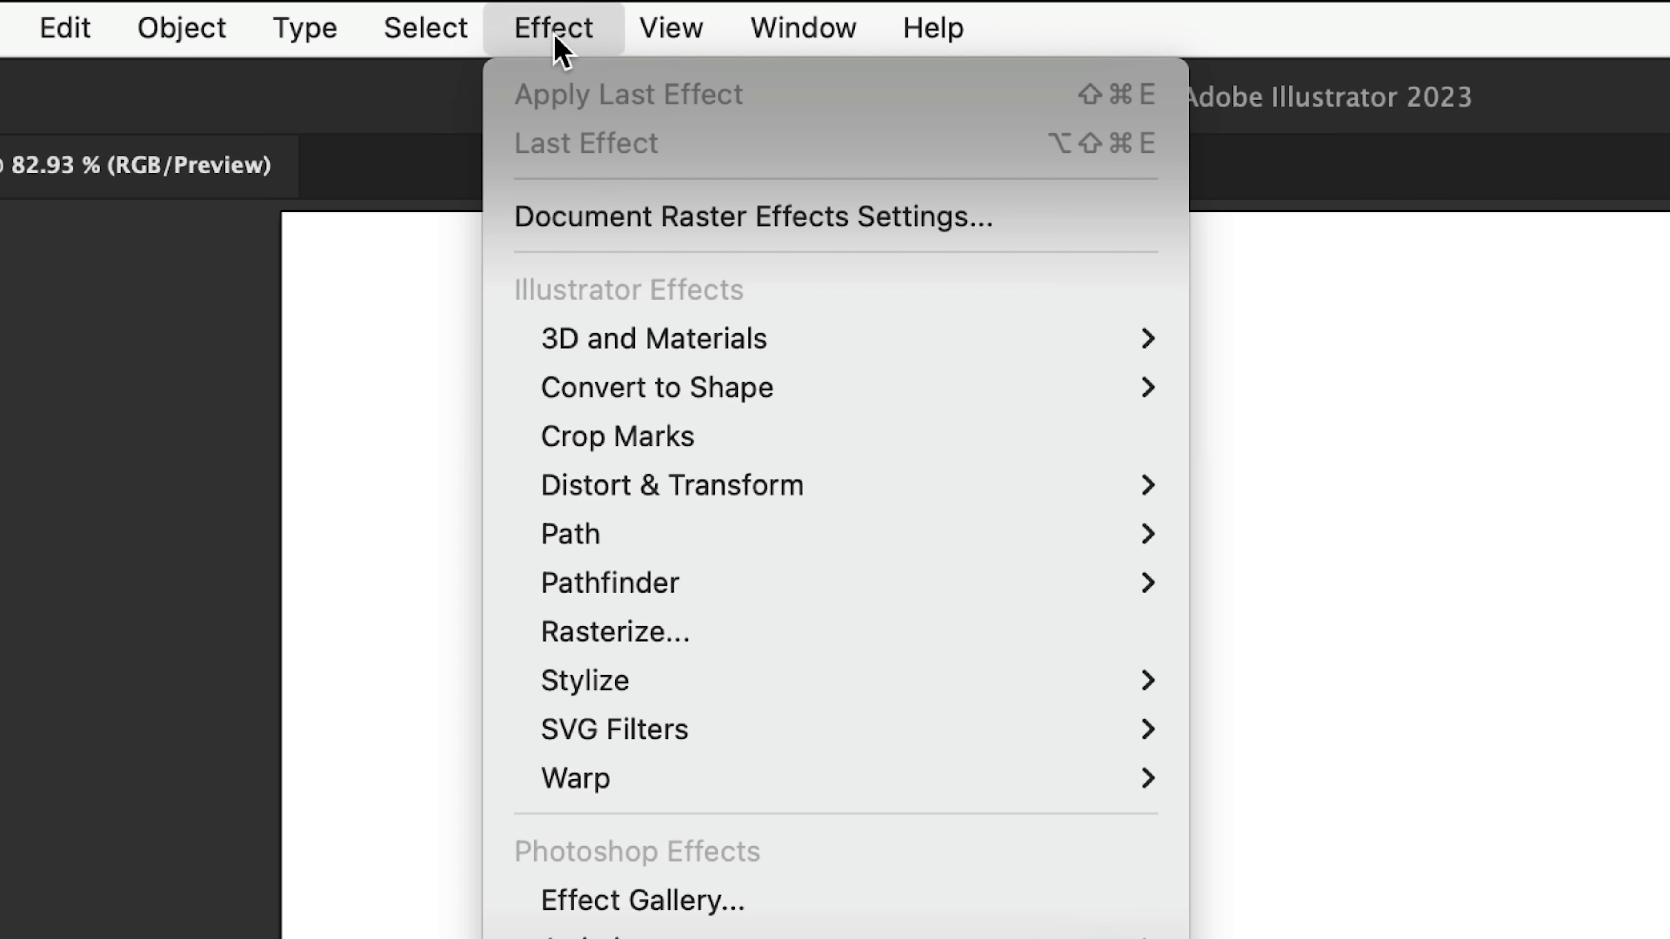
pyautogui.moveTo(560, 494)
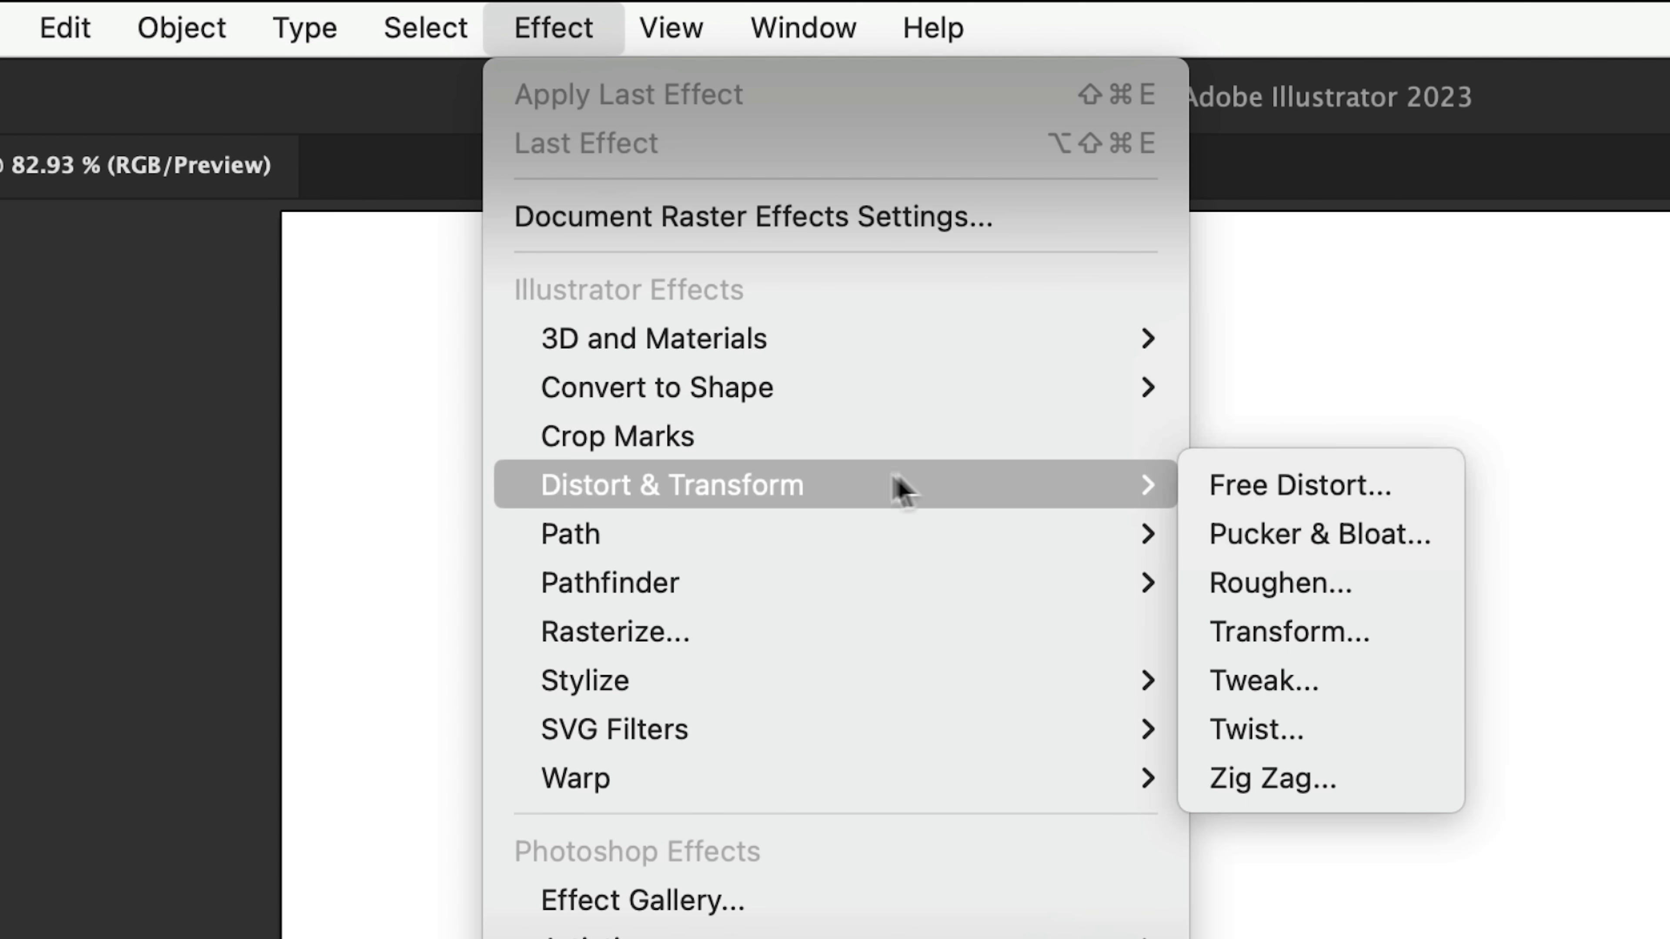
pyautogui.click(1260, 783)
pyautogui.moveTo(889, 326); pyautogui.dragTo(1159, 154)
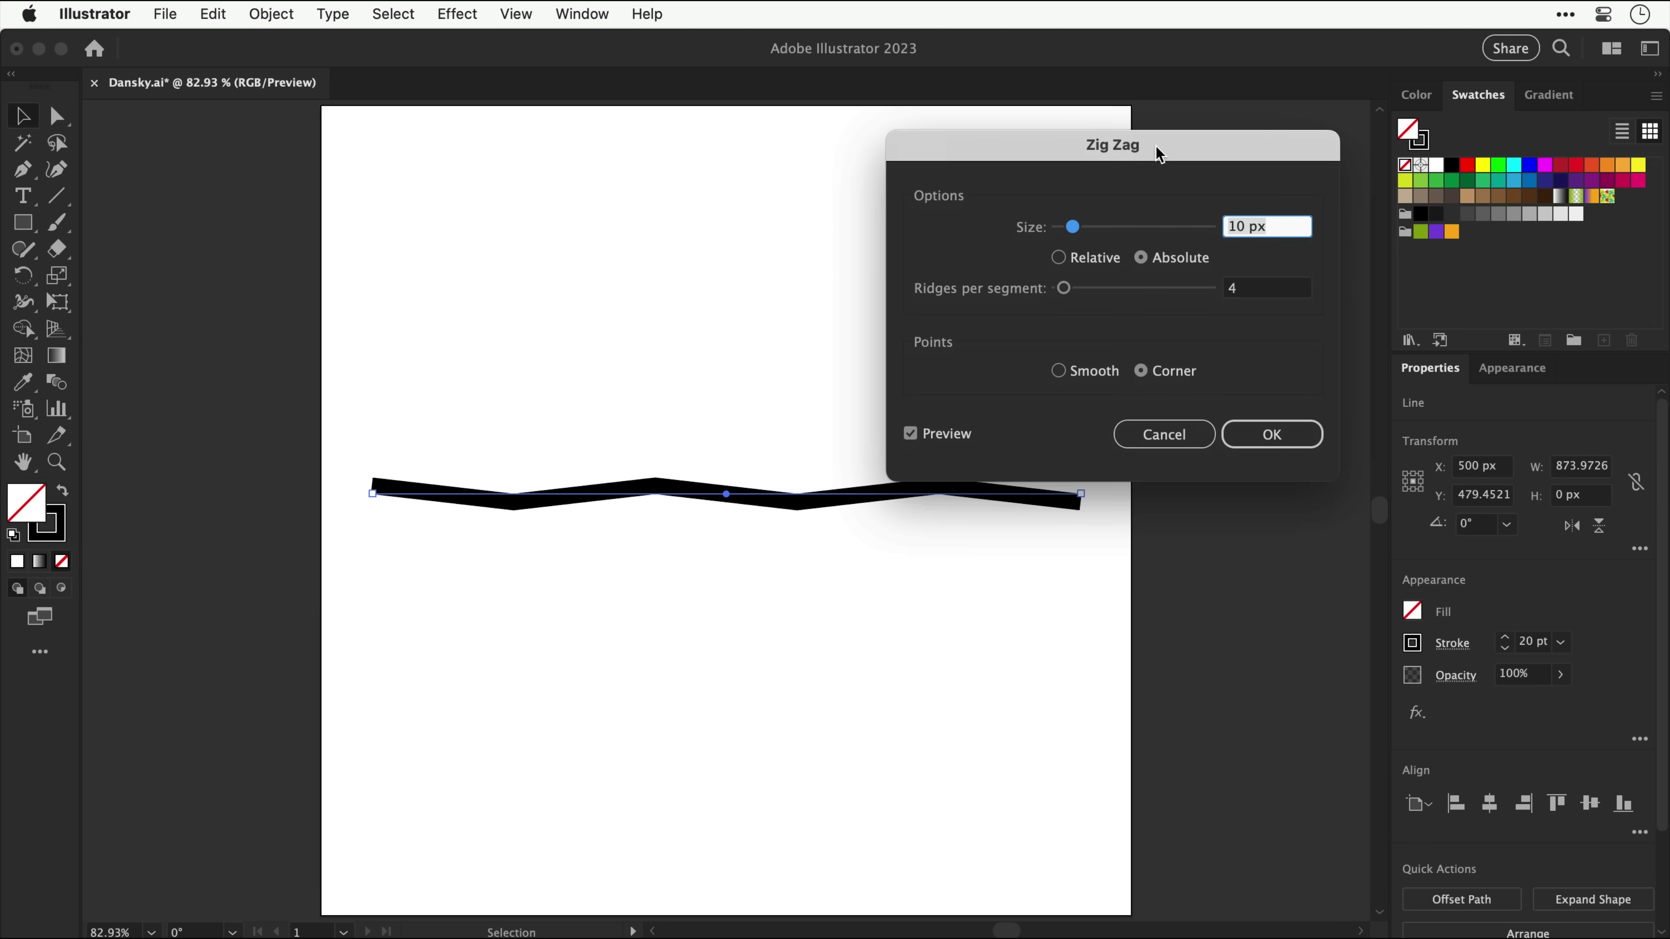
pyautogui.moveTo(1074, 227); pyautogui.dragTo(1155, 228)
pyautogui.moveTo(1060, 374); pyautogui.dragTo(1136, 373)
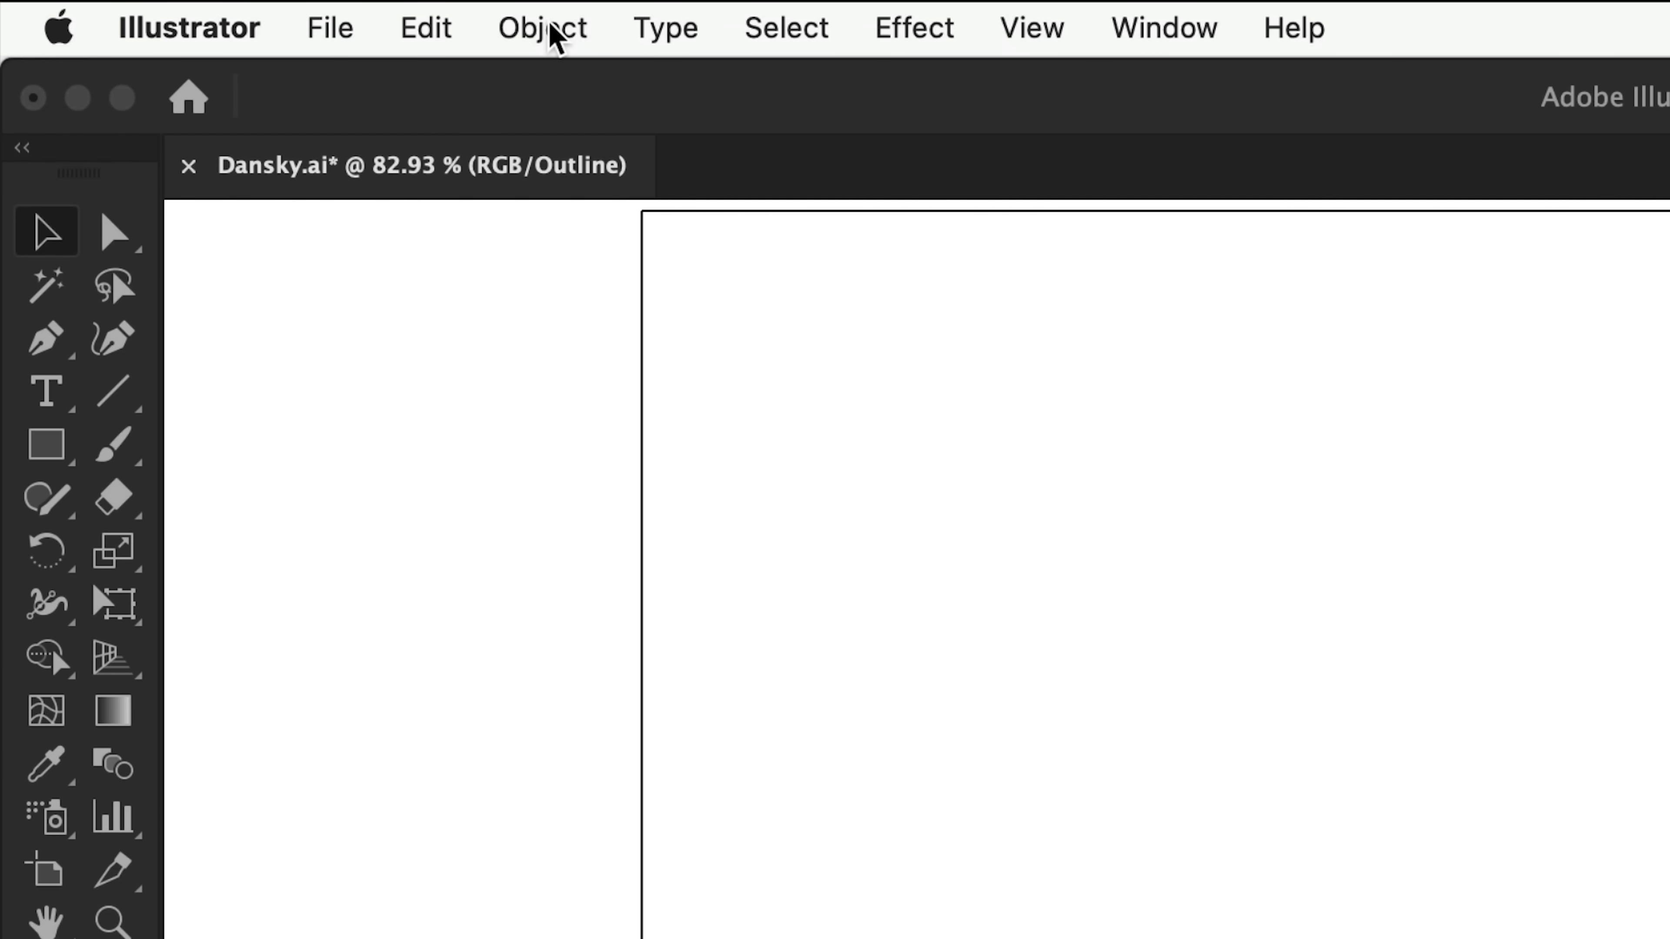
# Step: Expand the Zig Zag wave into a path, narrow it to about 720 px, stroke 40 pt
pyautogui.click(543, 28)
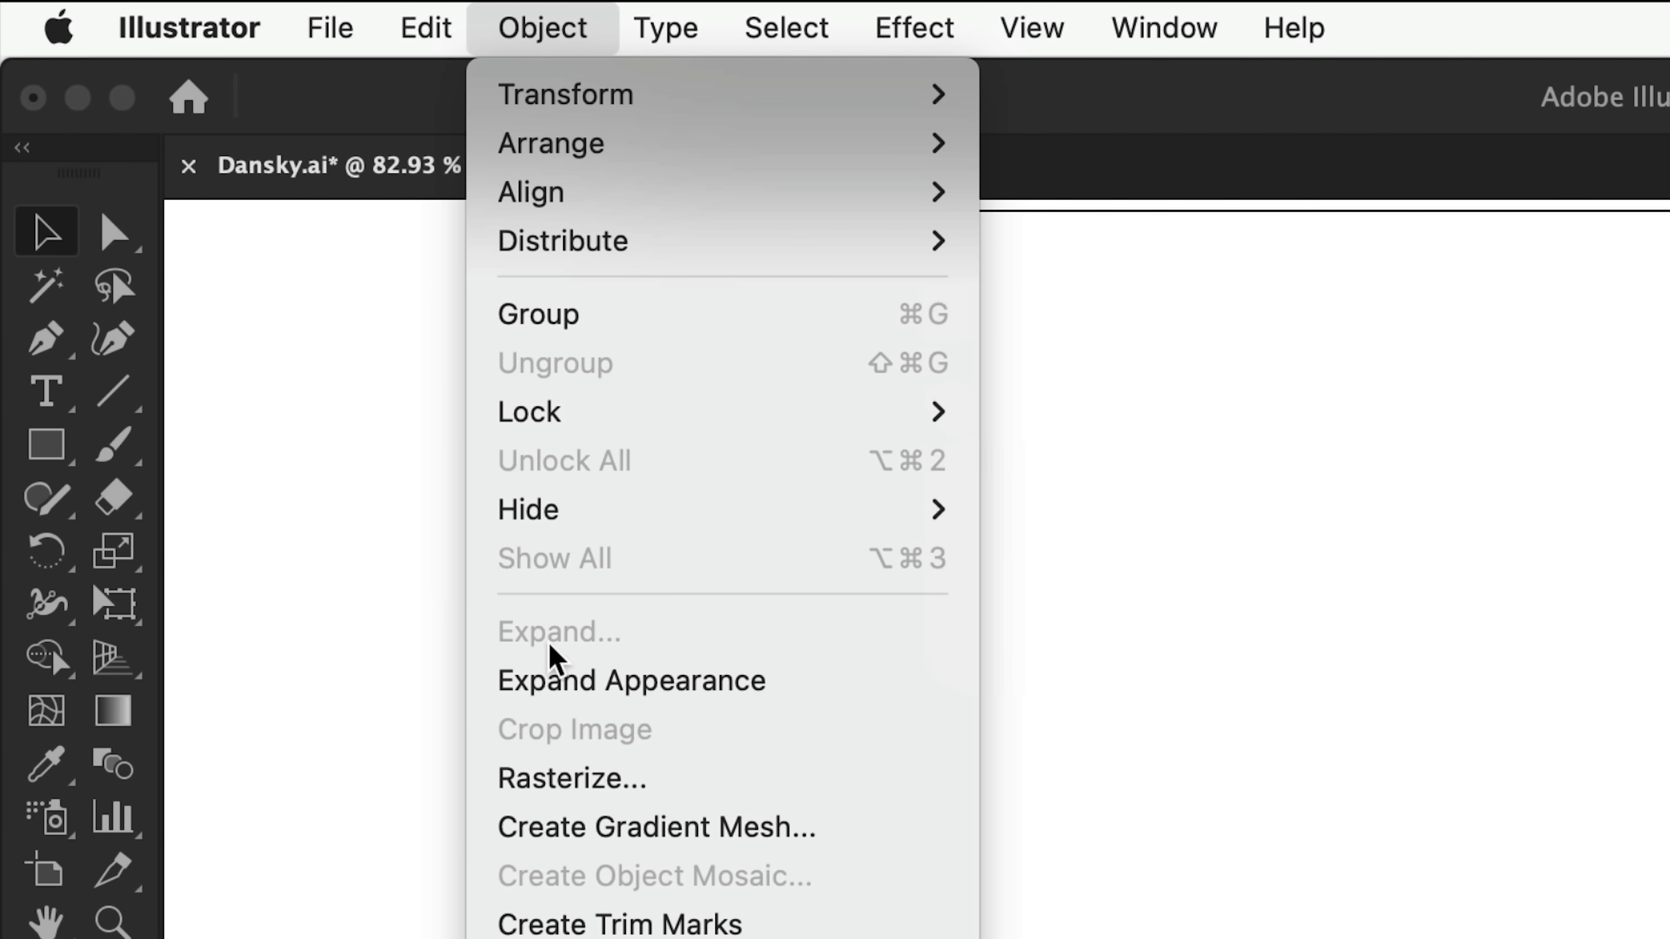
pyautogui.click(555, 692)
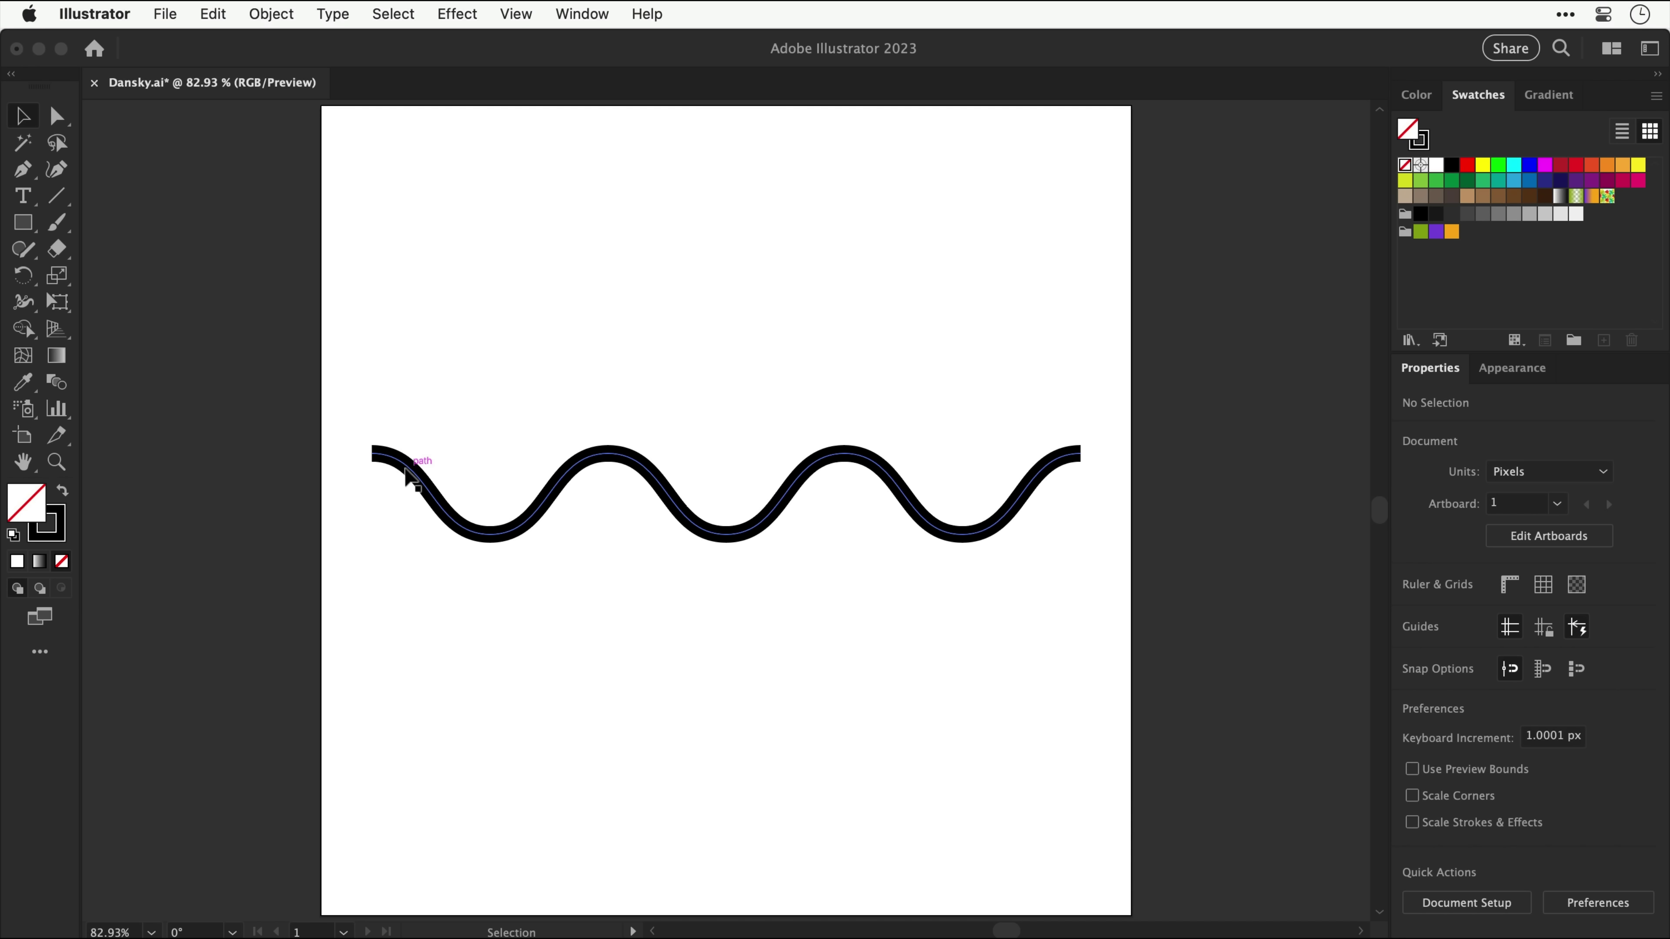
pyautogui.click(406, 471)
pyautogui.moveTo(372, 454); pyautogui.dragTo(444, 627)
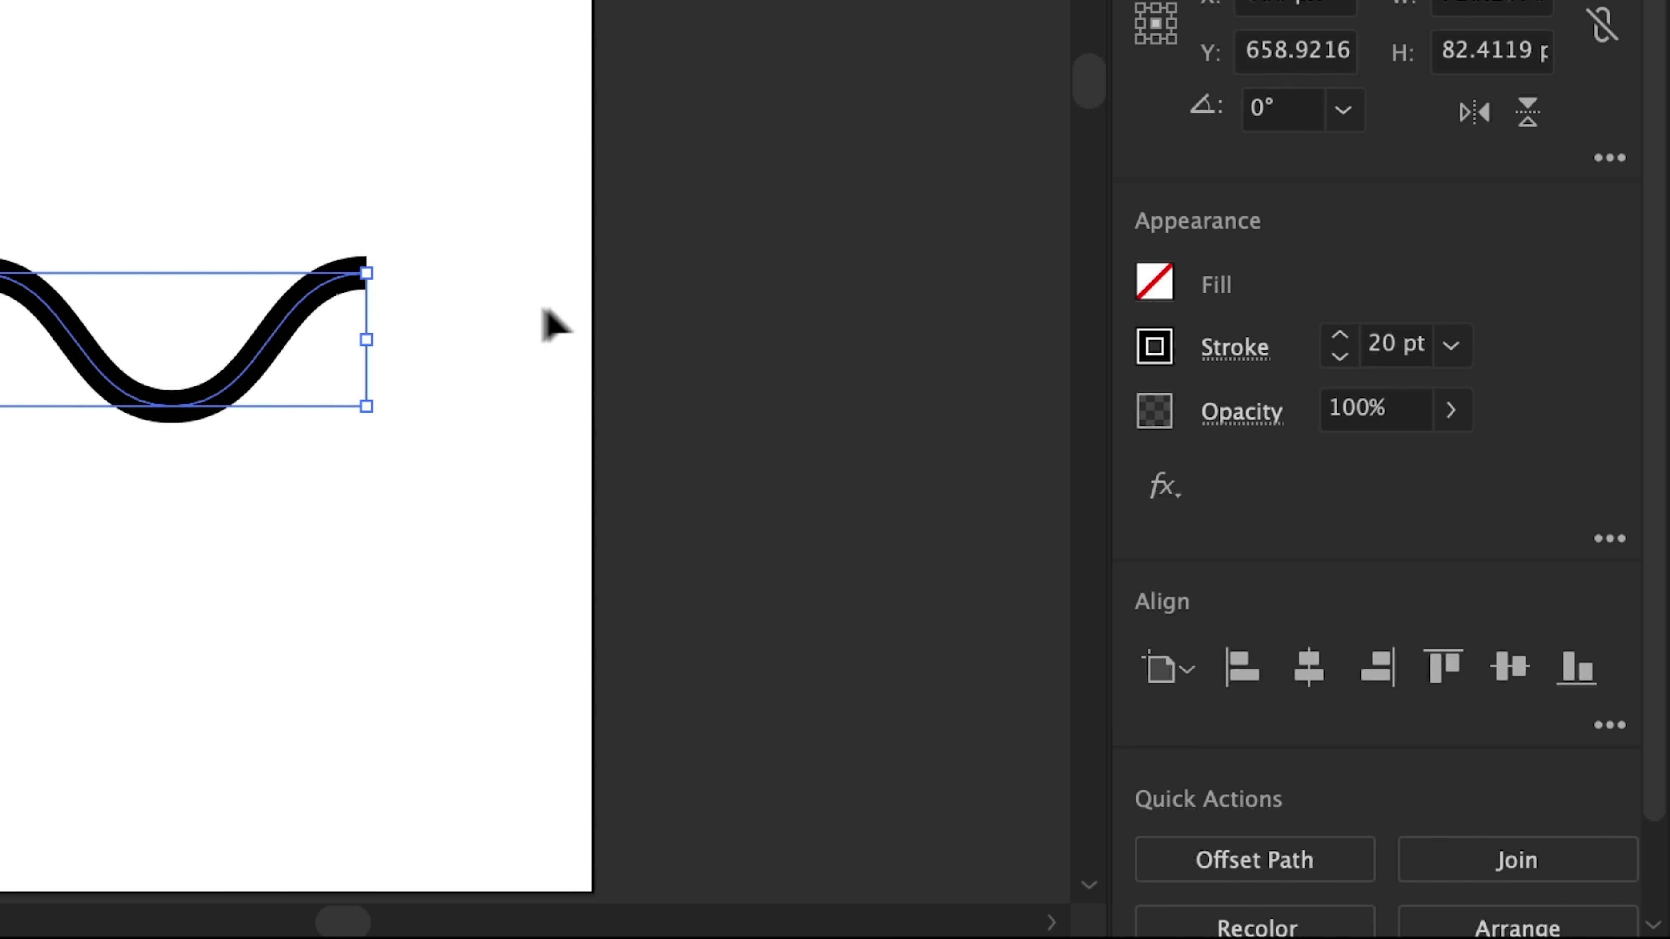
pyautogui.click(1341, 329)
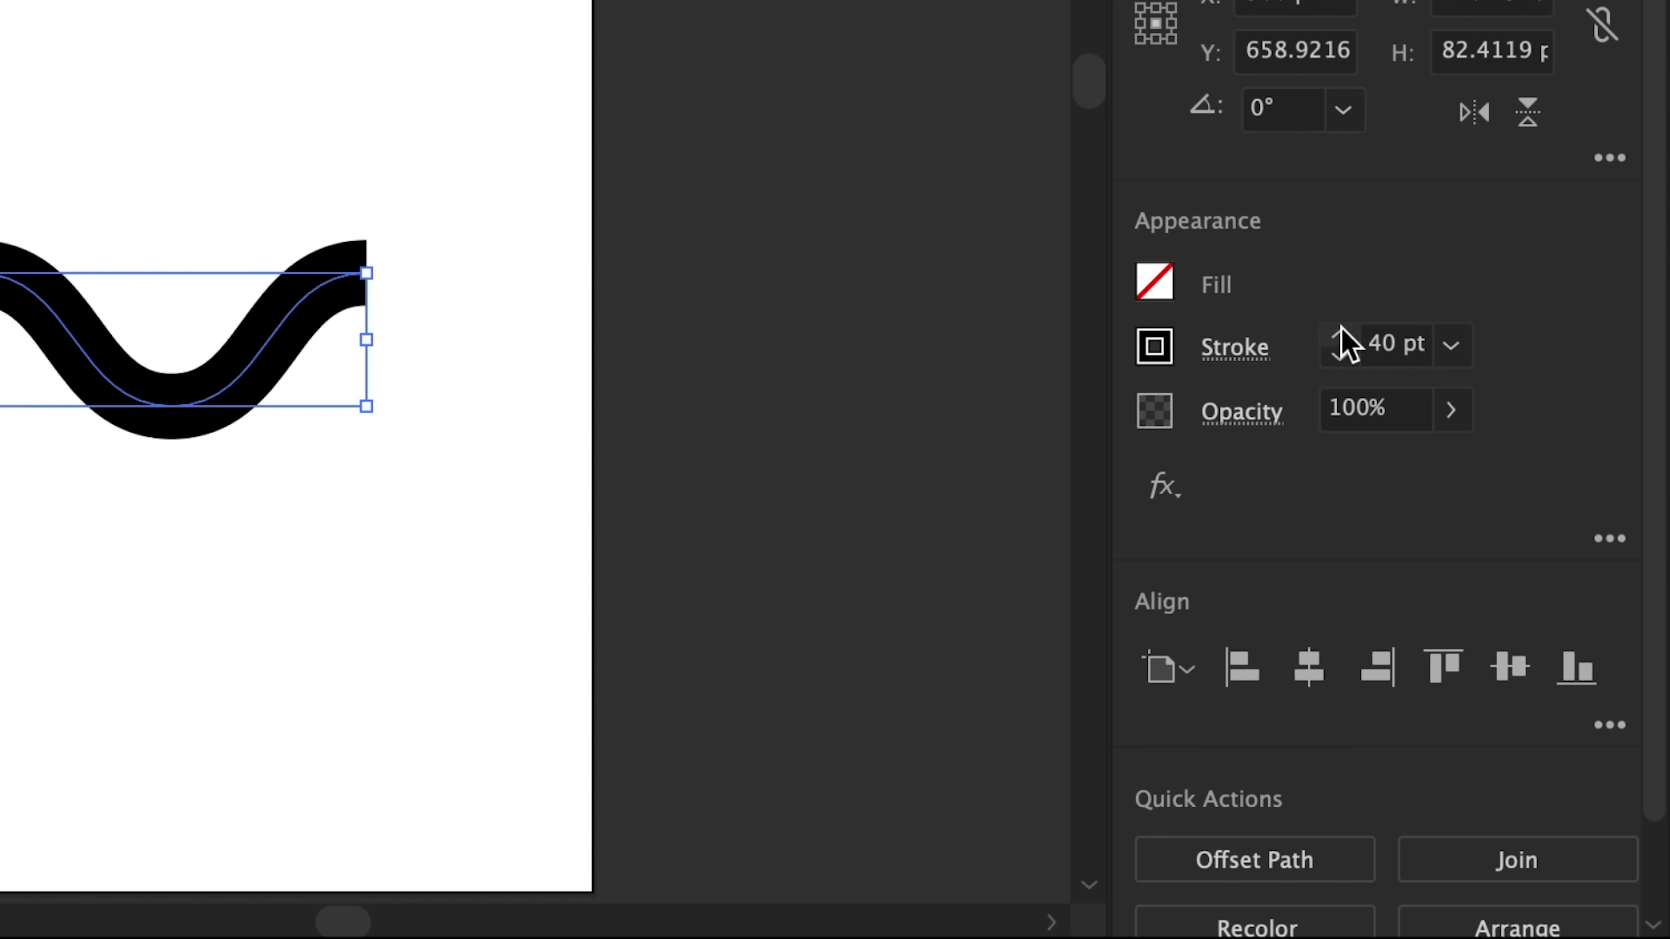
# Step: Close the wave with straight pen segments up and across, then swap to solid black fill, no stroke
pyautogui.press('p')
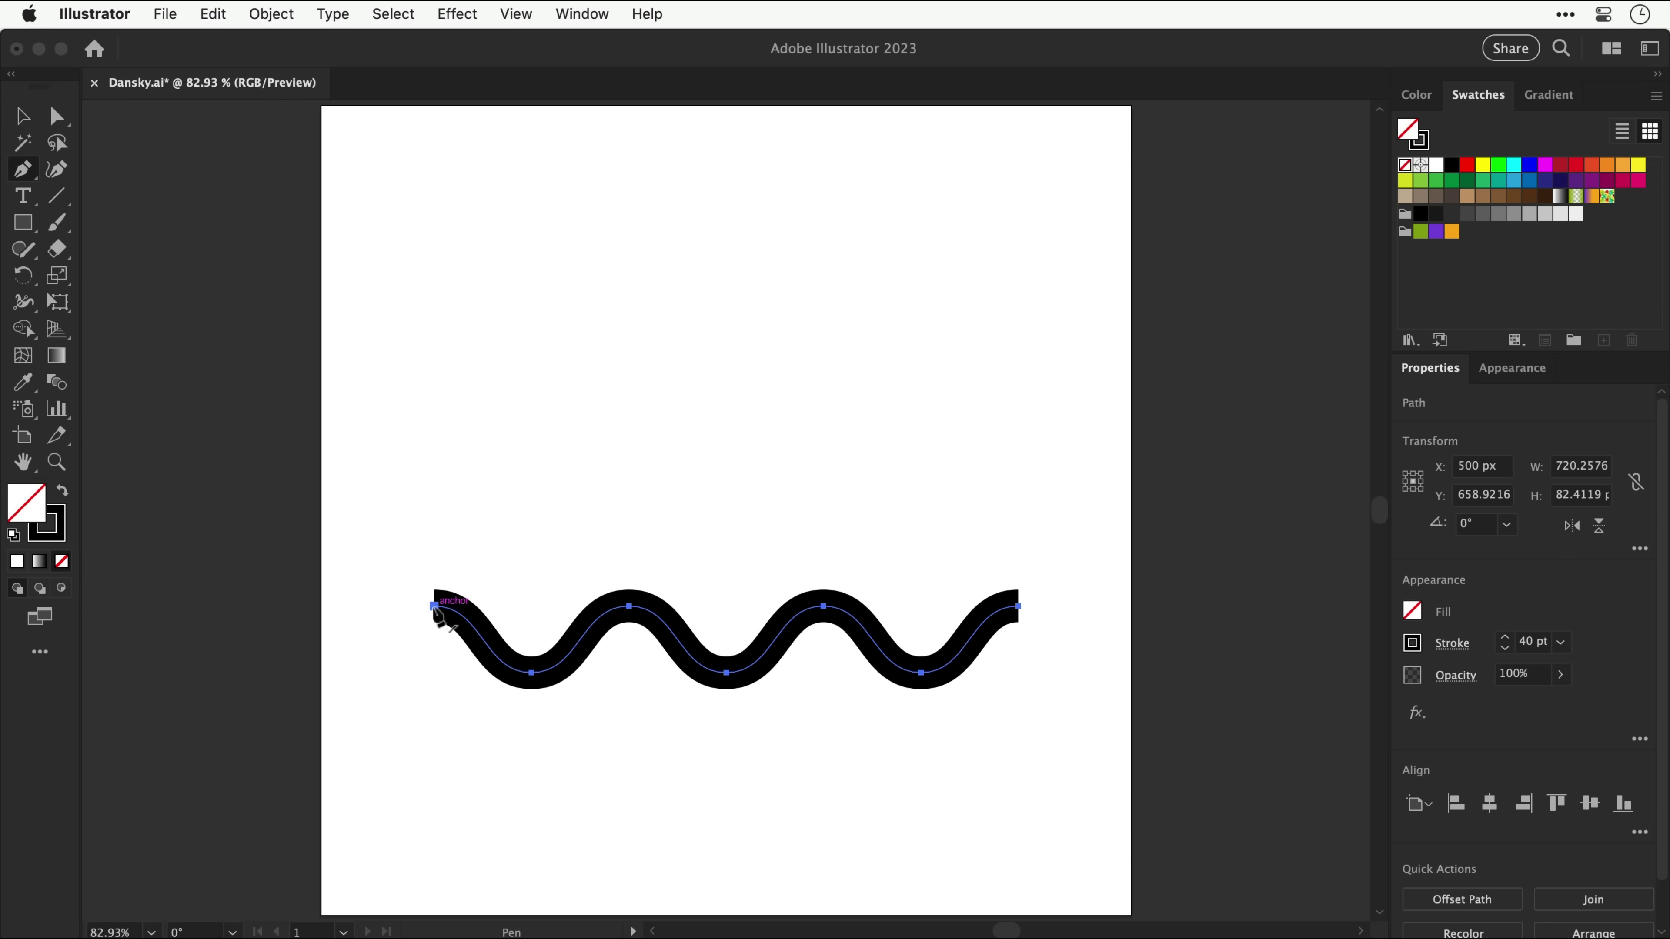
pyautogui.click(435, 606)
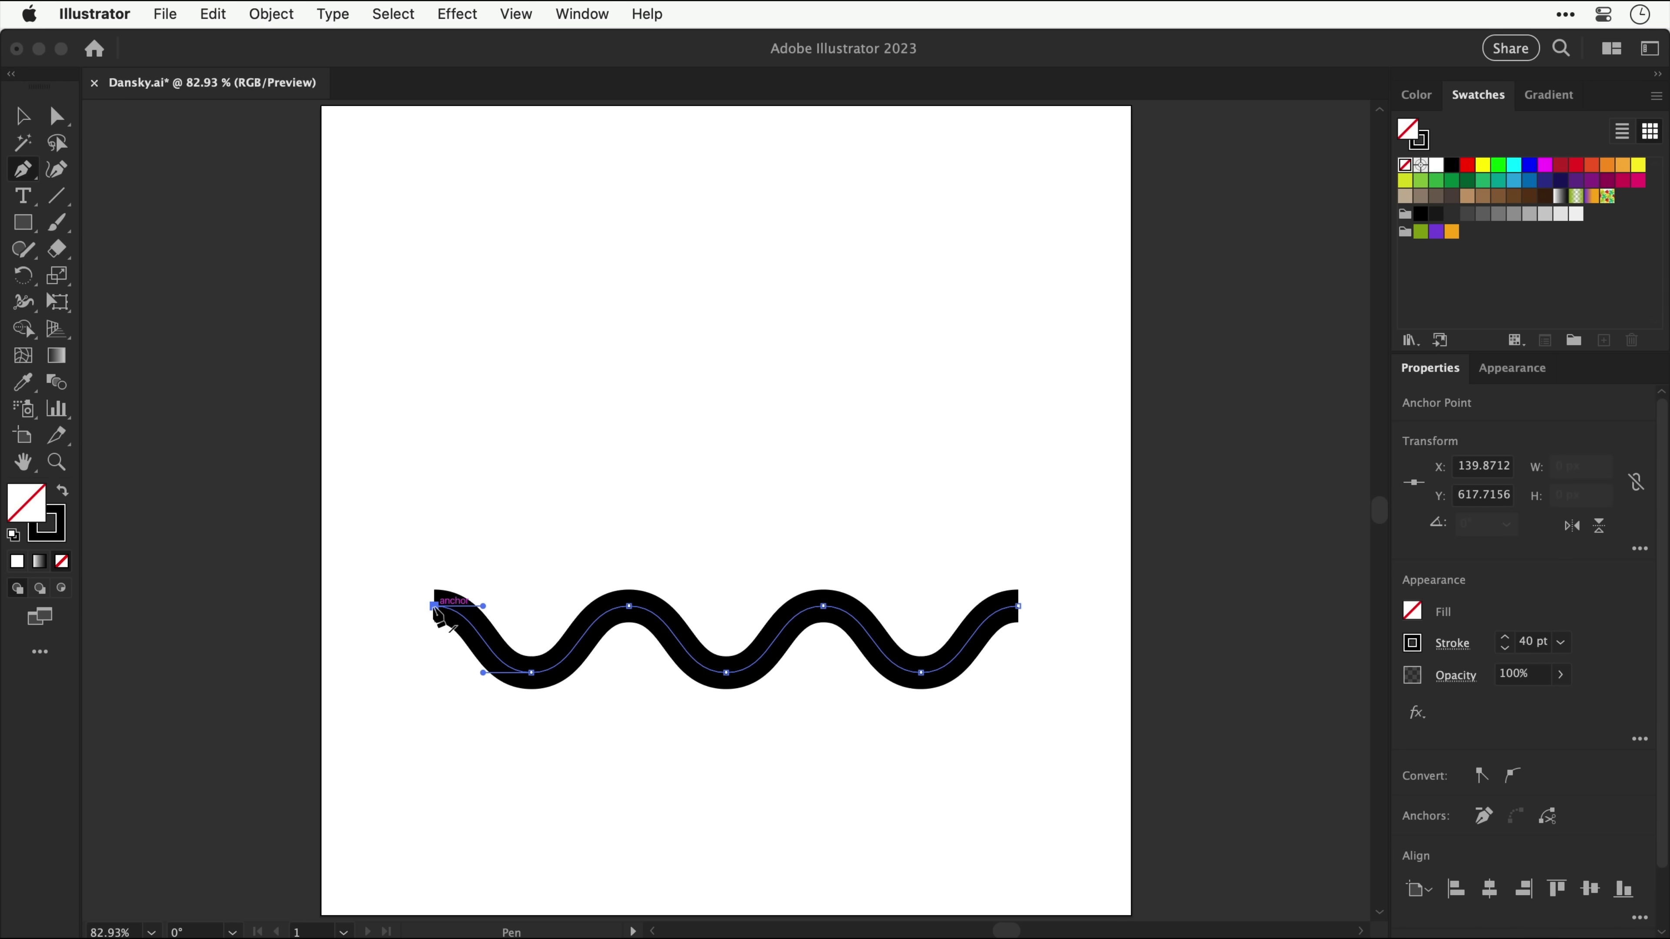
pyautogui.click(434, 308)
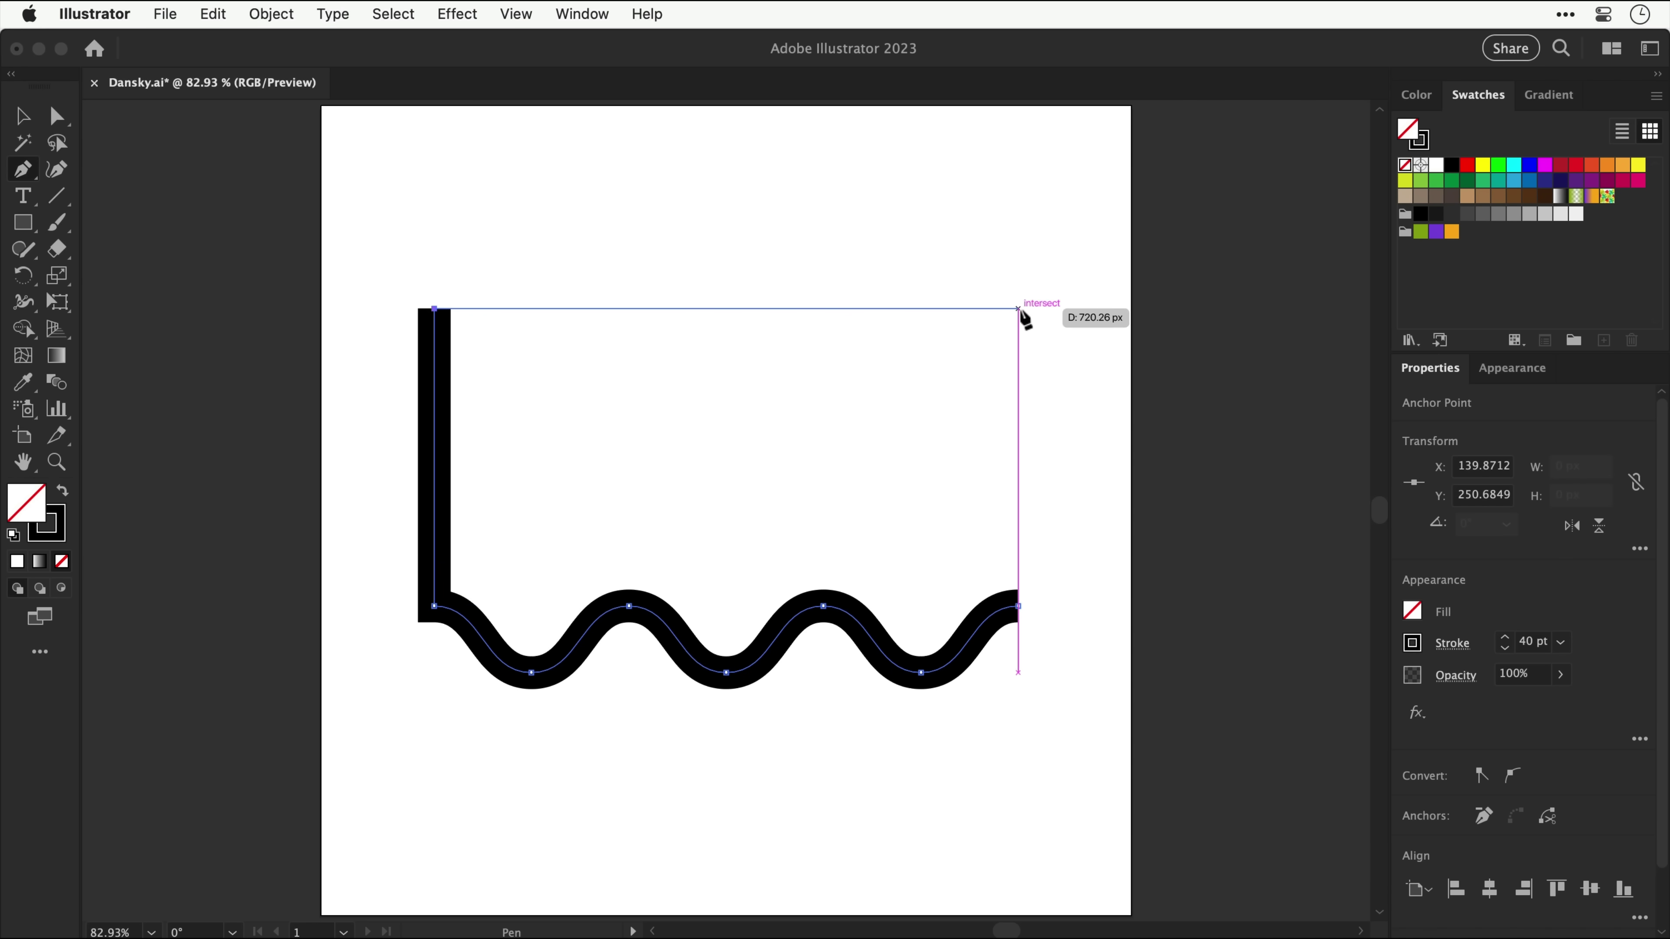
pyautogui.click(1019, 309)
pyautogui.click(1019, 606)
pyautogui.press('v')
pyautogui.hotkey('shift', 'x')
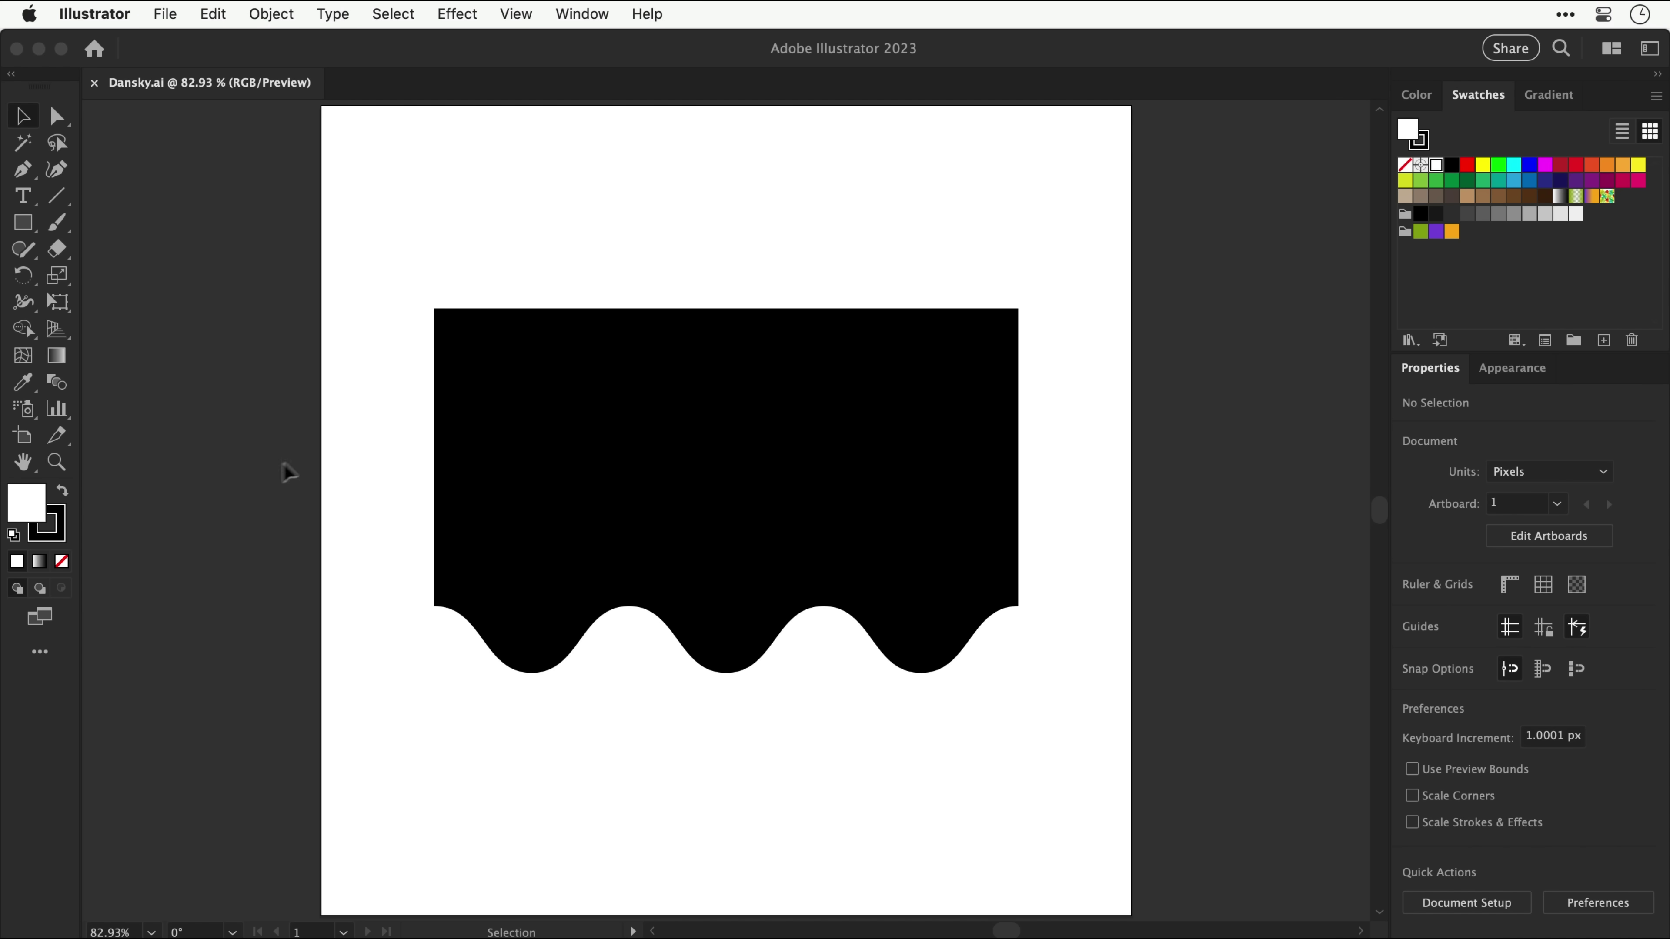
# Step: Round the shape's top corners into a large dome and soften its bottom corners
pyautogui.click(490, 398)
pyautogui.press('a')
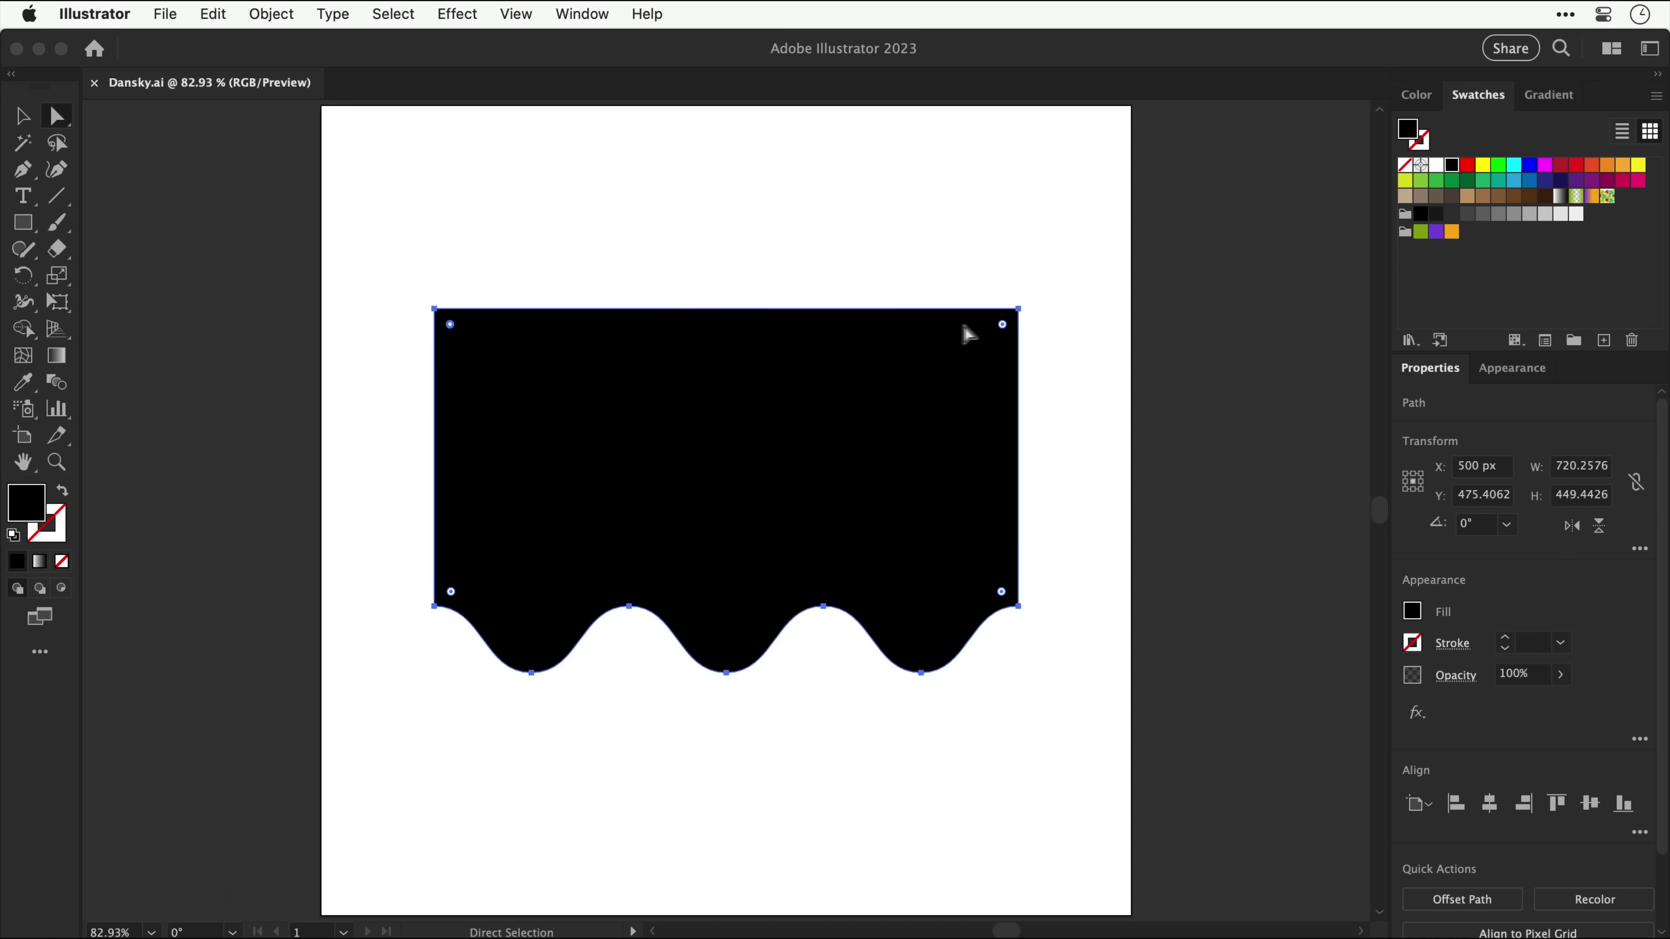
pyautogui.moveTo(1001, 327); pyautogui.dragTo(818, 542)
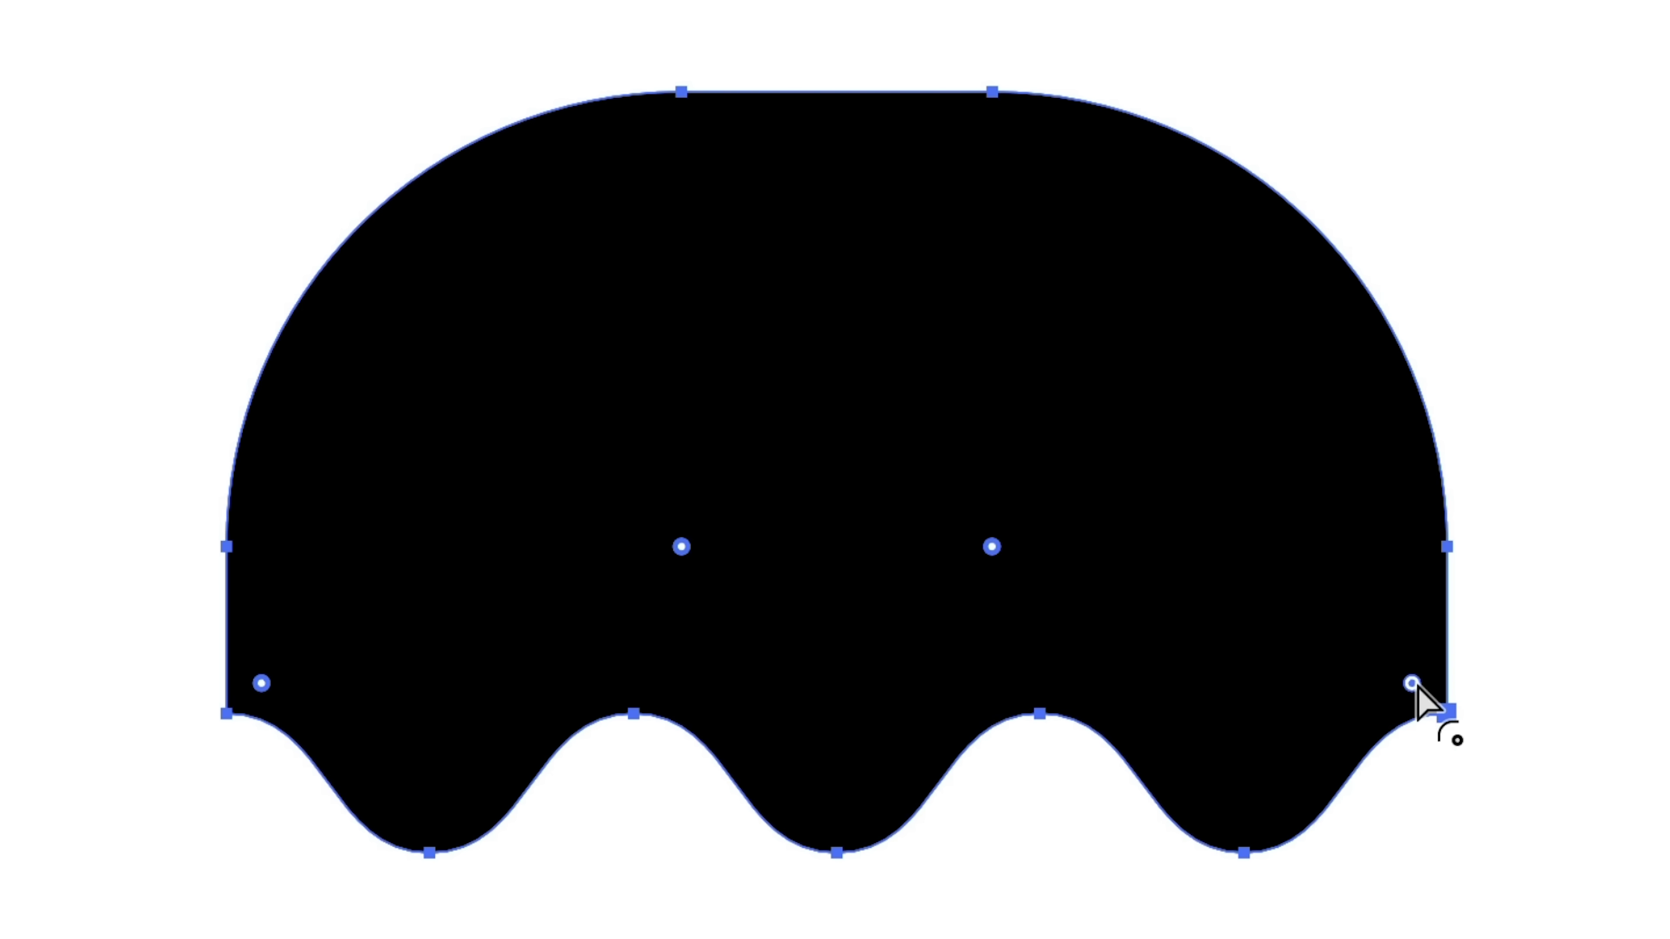
pyautogui.moveTo(1412, 684); pyautogui.dragTo(1085, 486)
pyautogui.moveTo(847, 497); pyautogui.dragTo(847, 496)
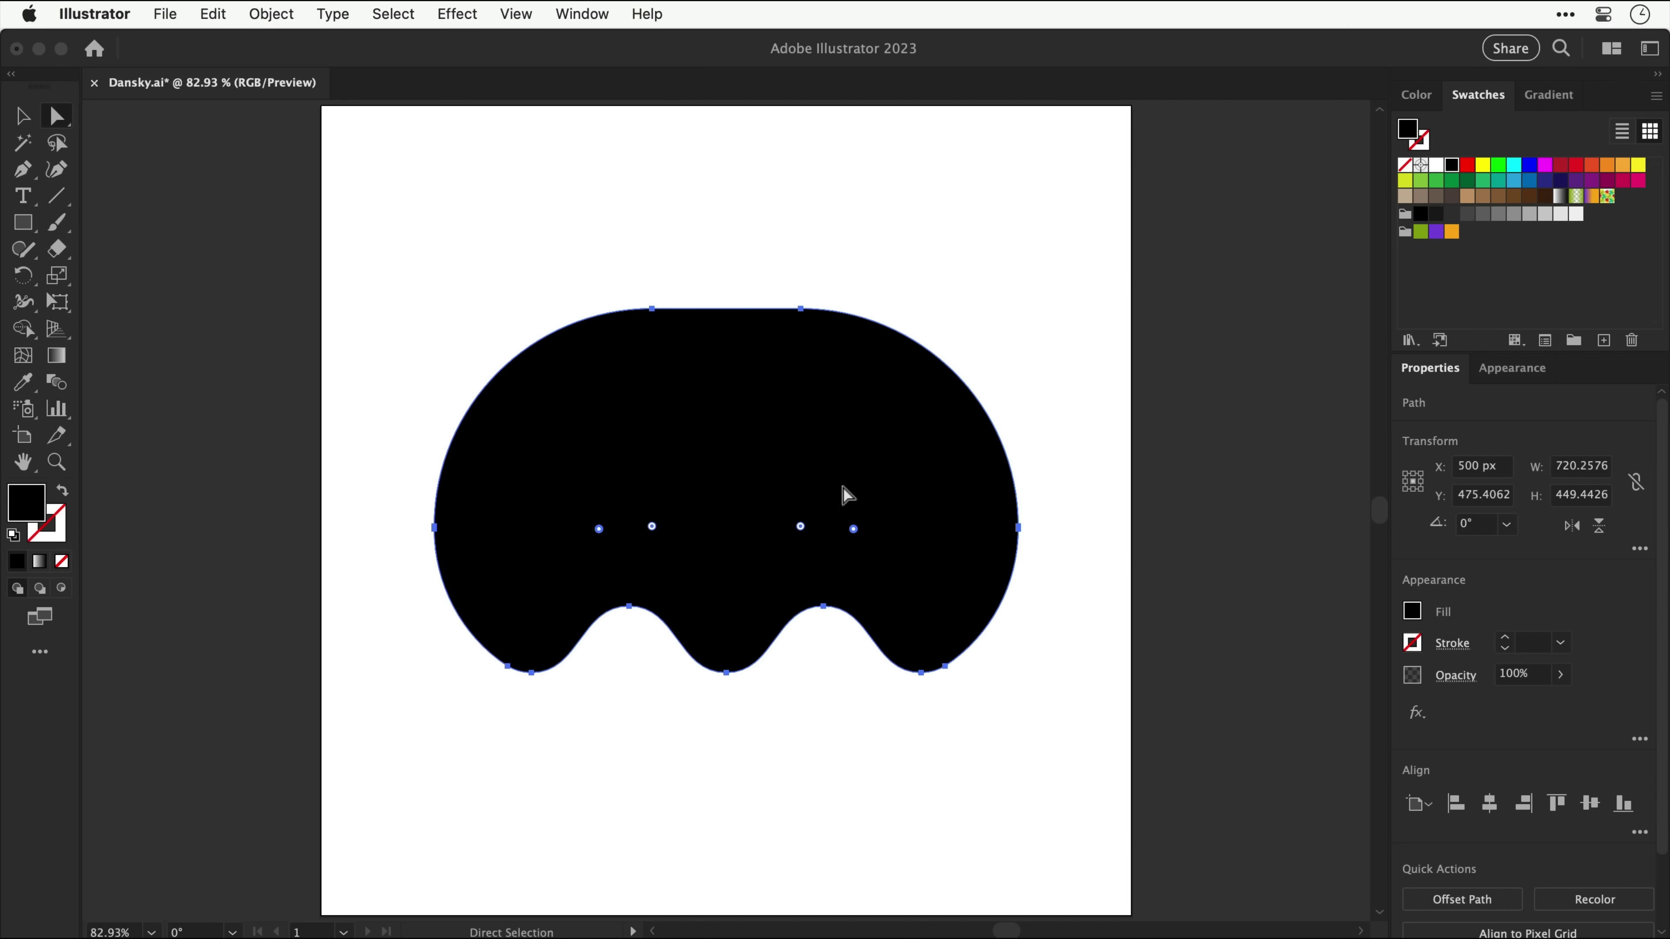
# Step: Set Pencil tool options to Smooth fidelity, Keep selected off, Edit selected paths on
pyautogui.press('v')
pyautogui.click(37, 257)
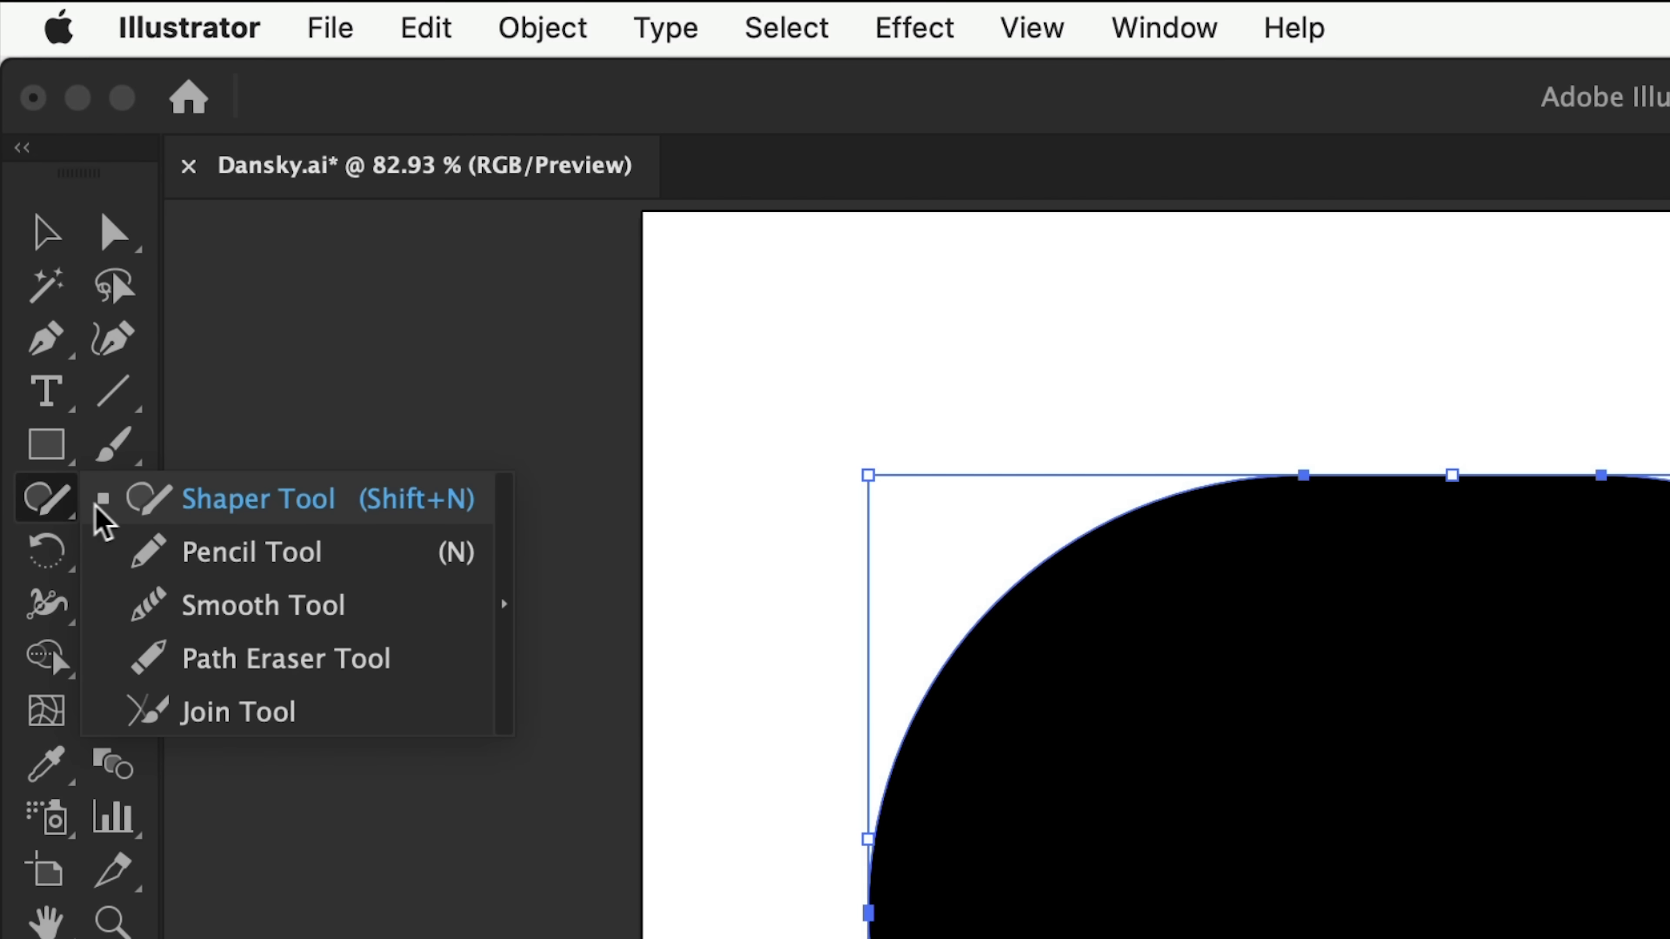
pyautogui.click(121, 551)
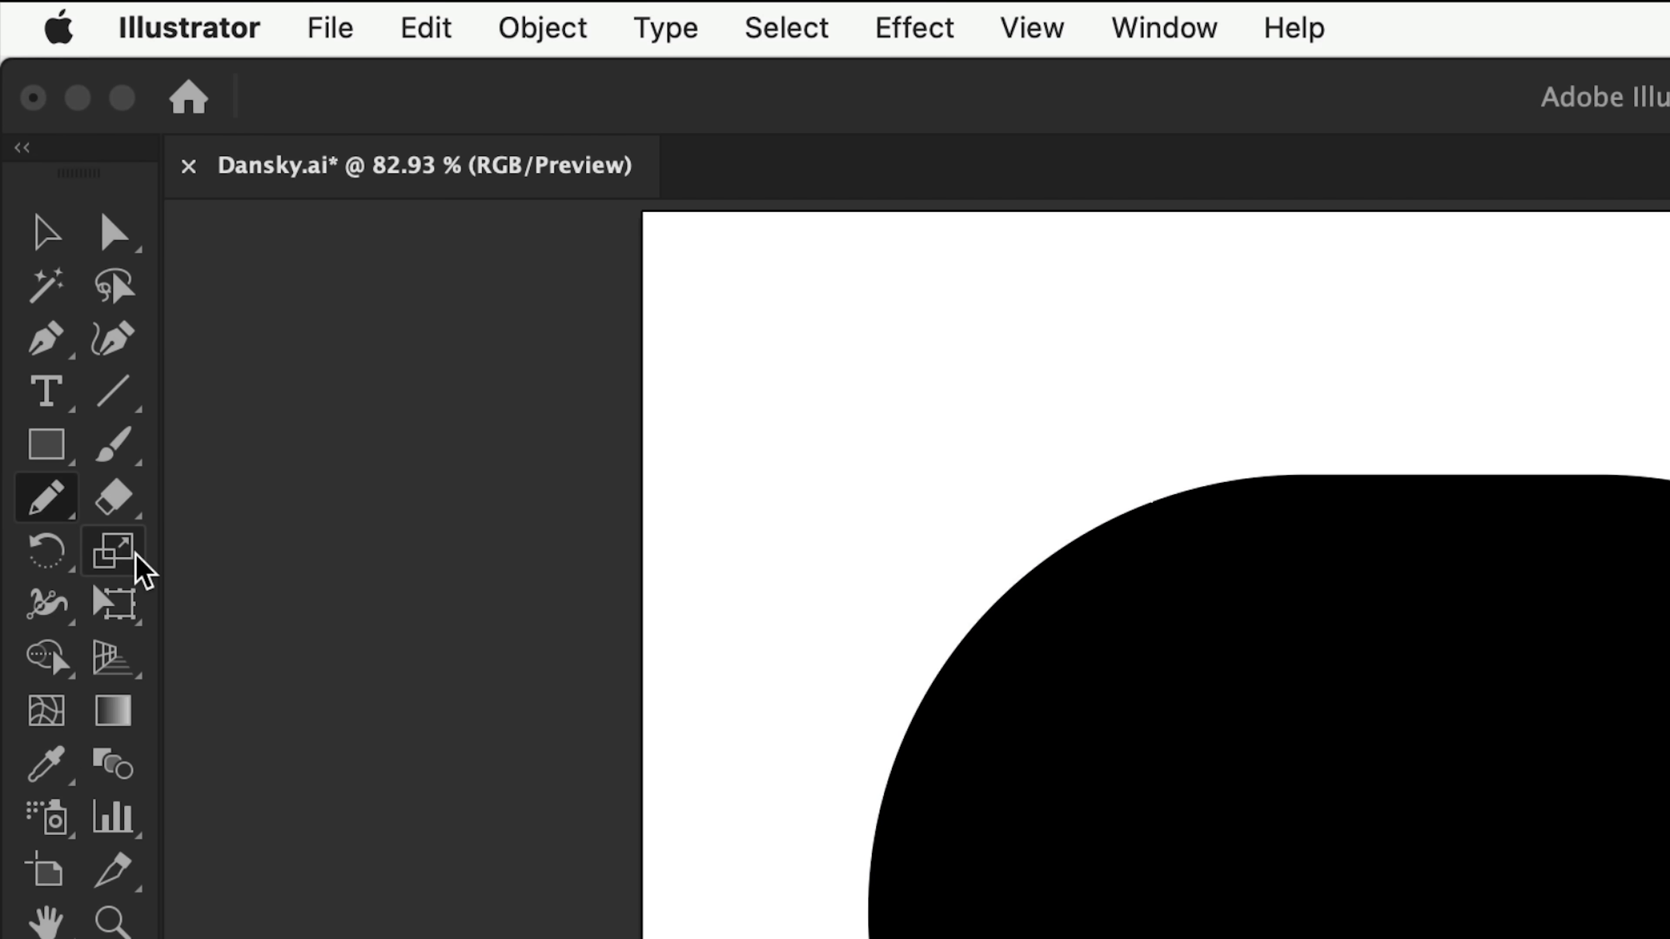
pyautogui.doubleClick(57, 502)
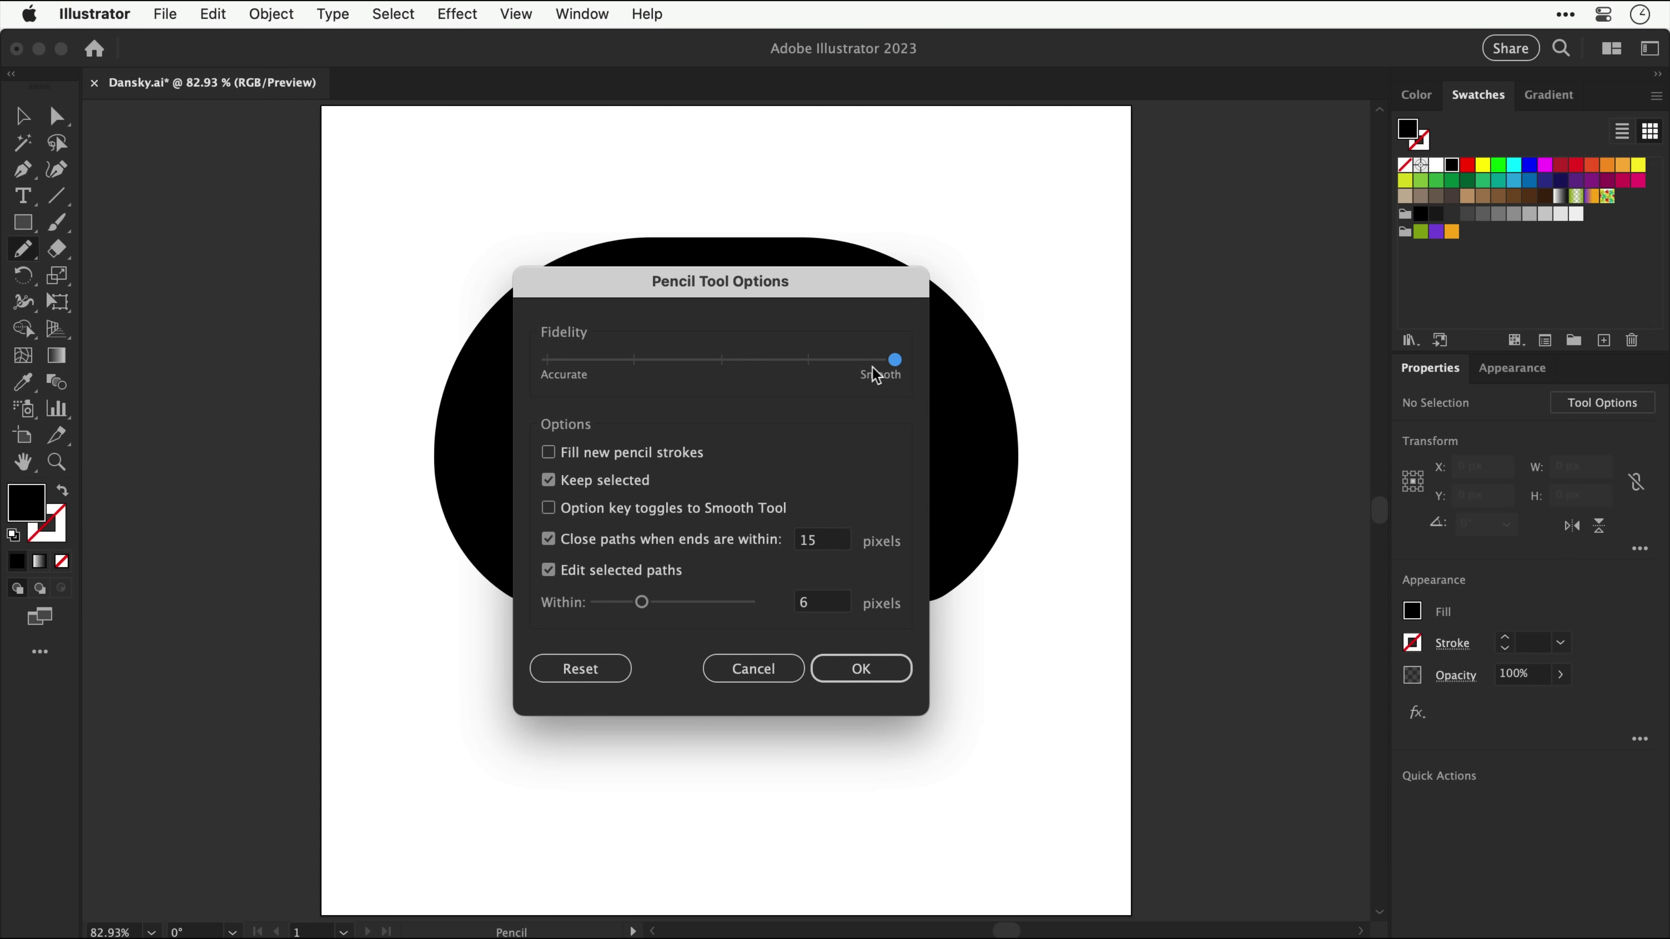
pyautogui.click(548, 480)
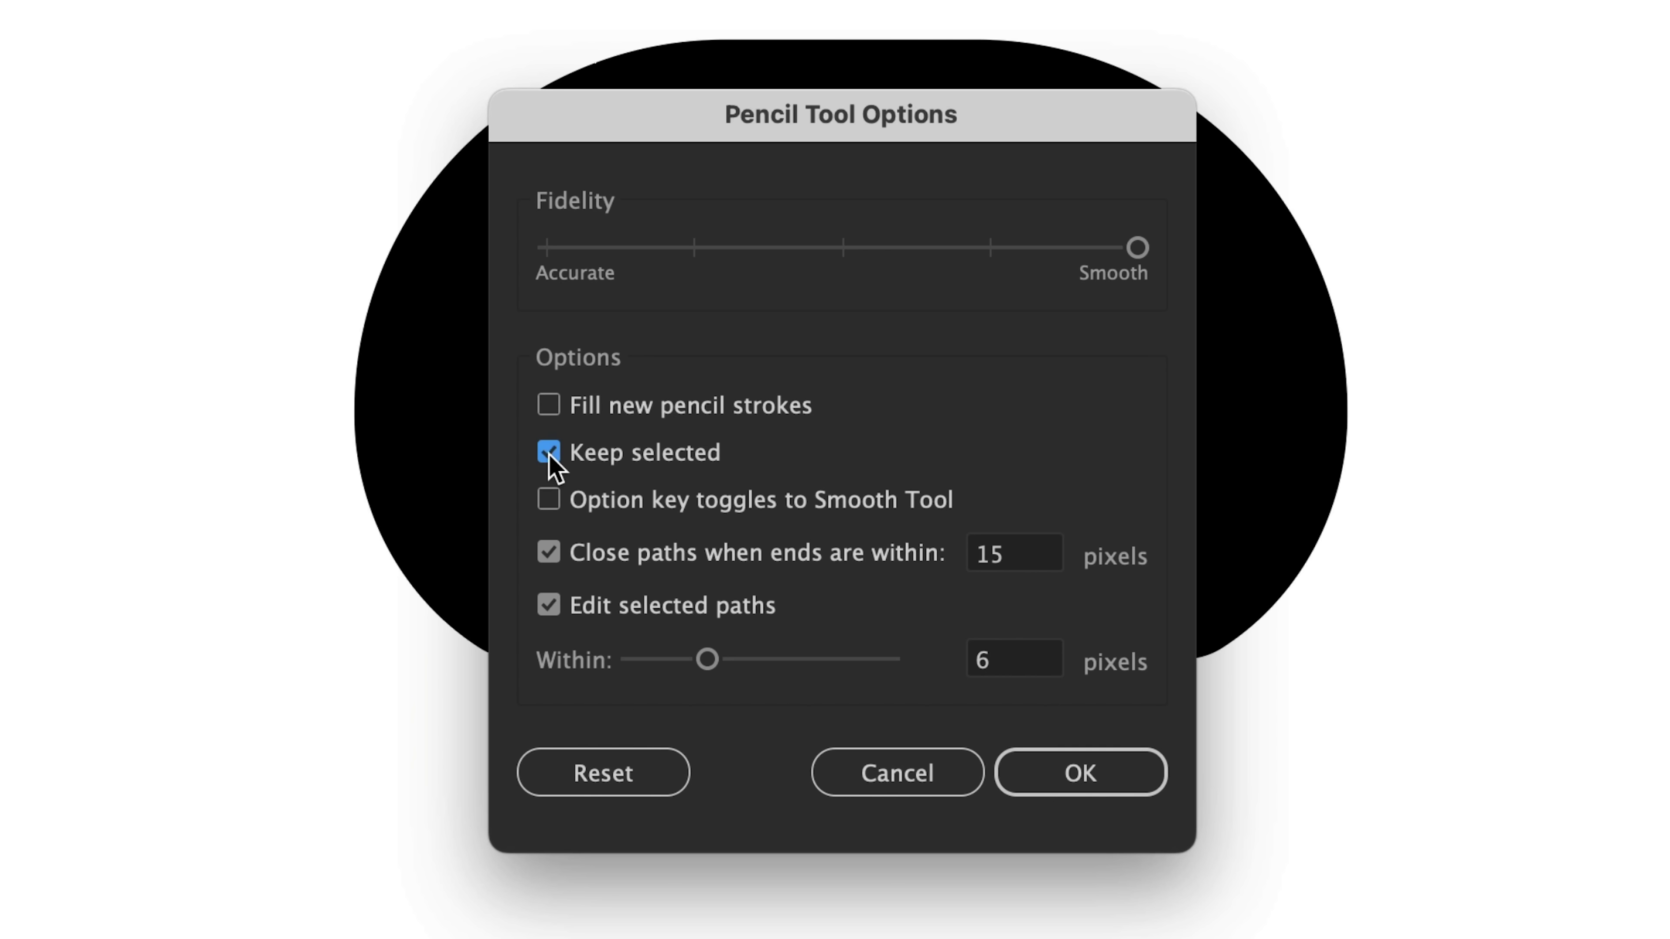
pyautogui.click(549, 606)
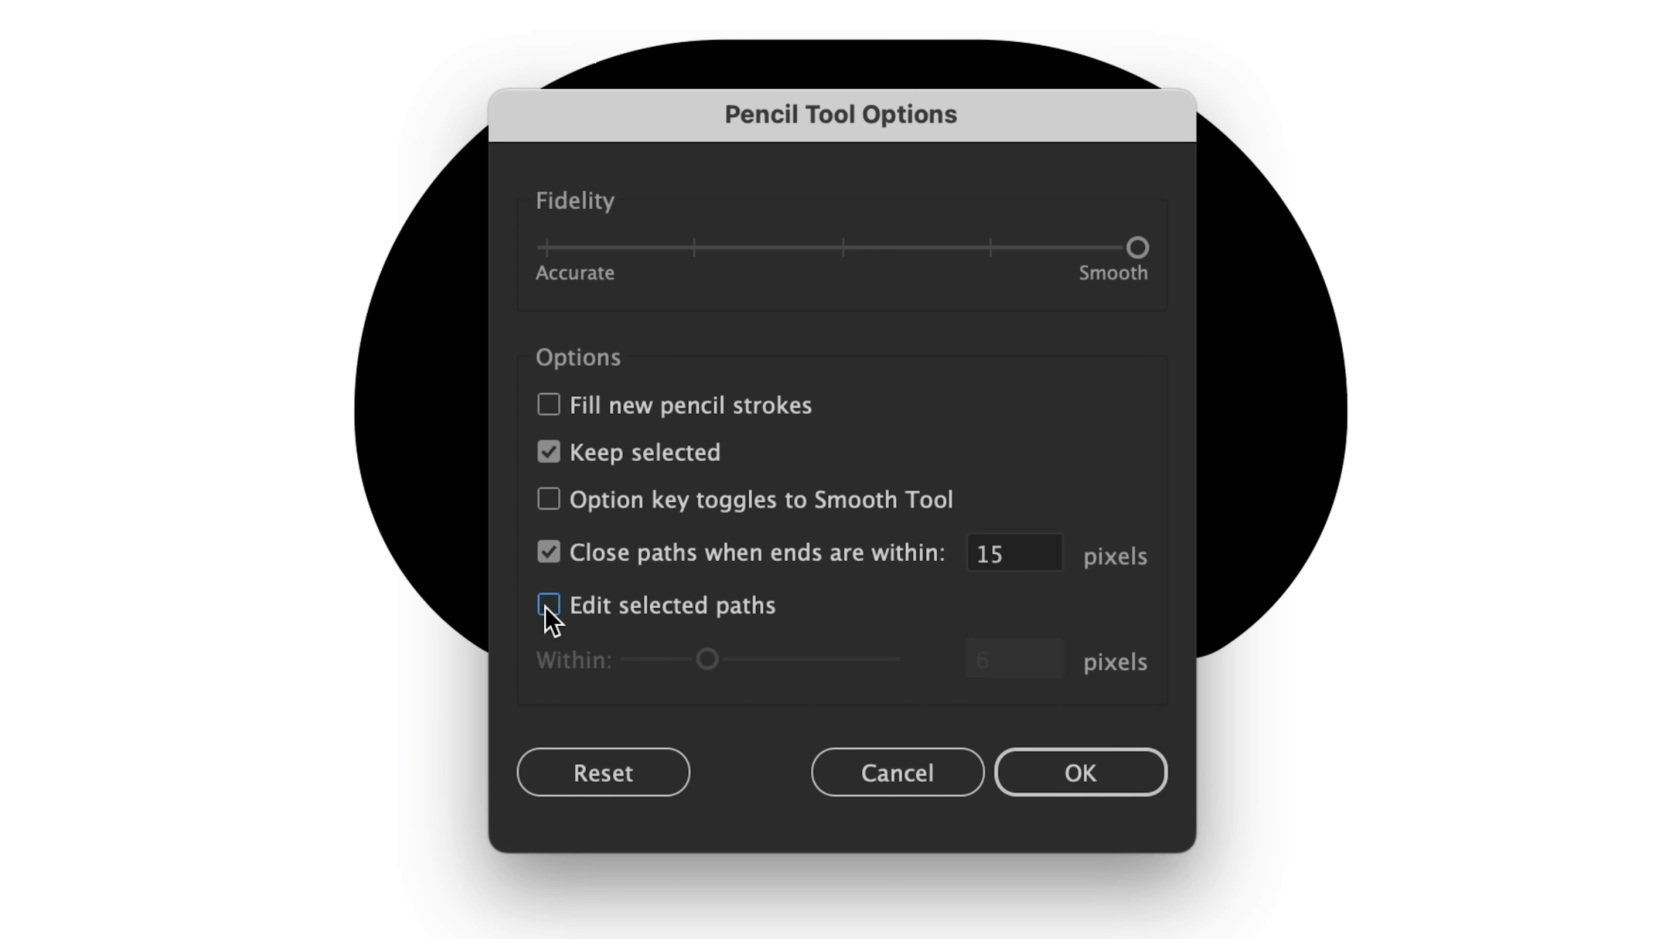
pyautogui.click(548, 605)
pyautogui.press('Return')
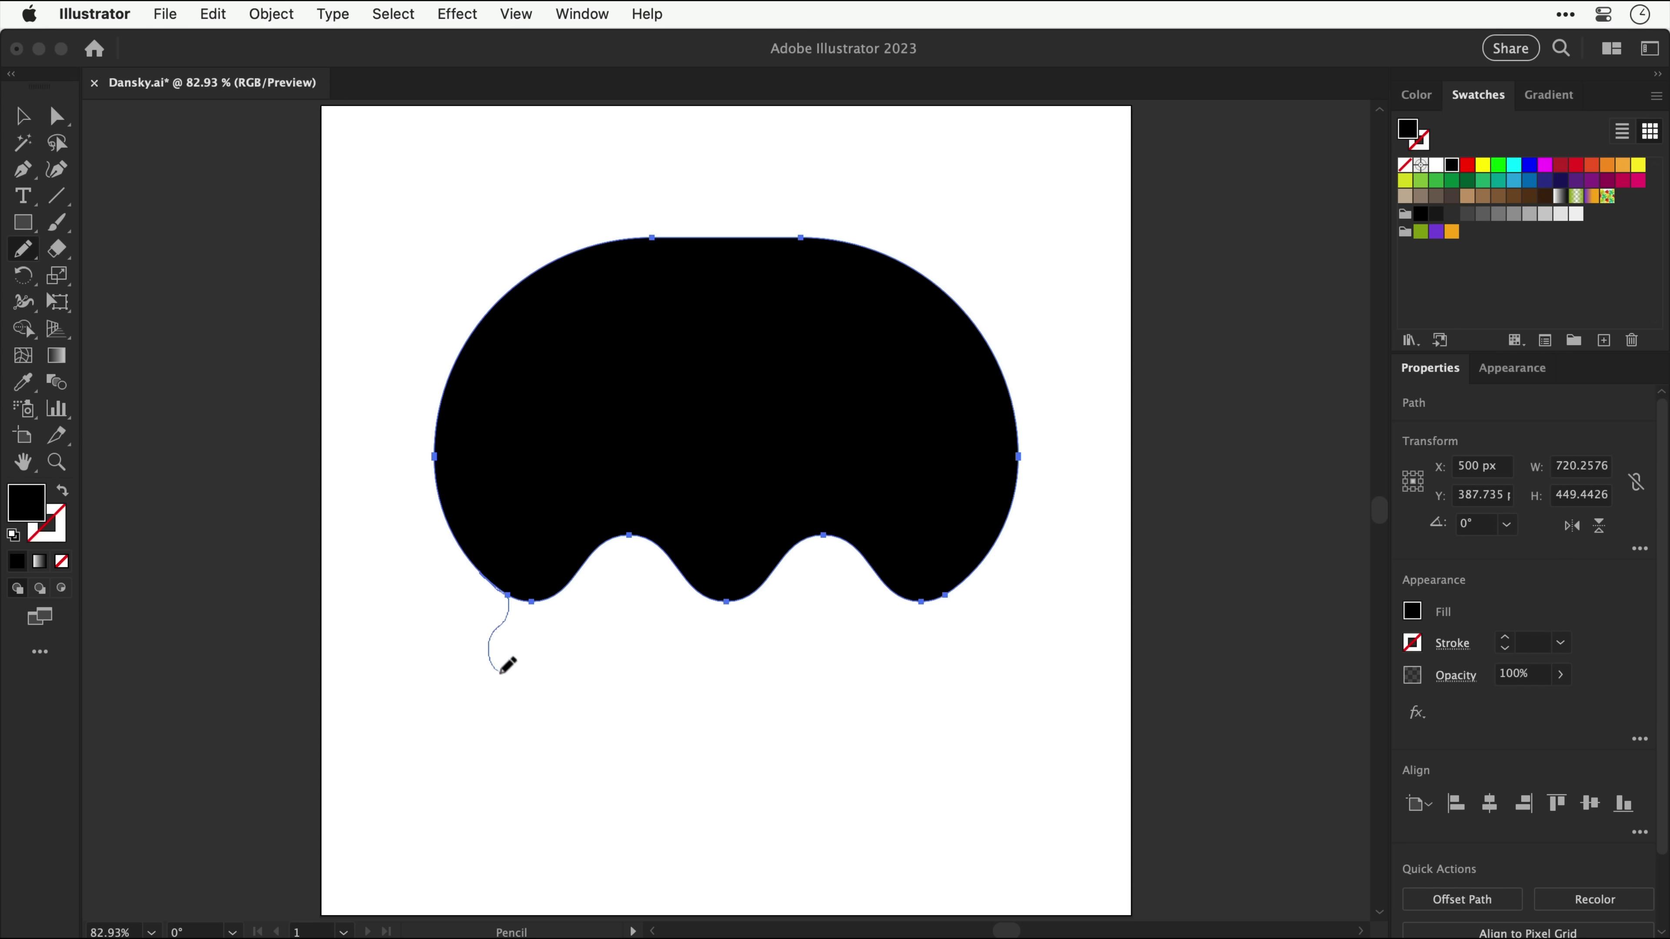
# Step: Draw pencil drips at the shape's lower left, centre and right, and redraw its left edge
pyautogui.moveTo(590, 561); pyautogui.dragTo(590, 562)
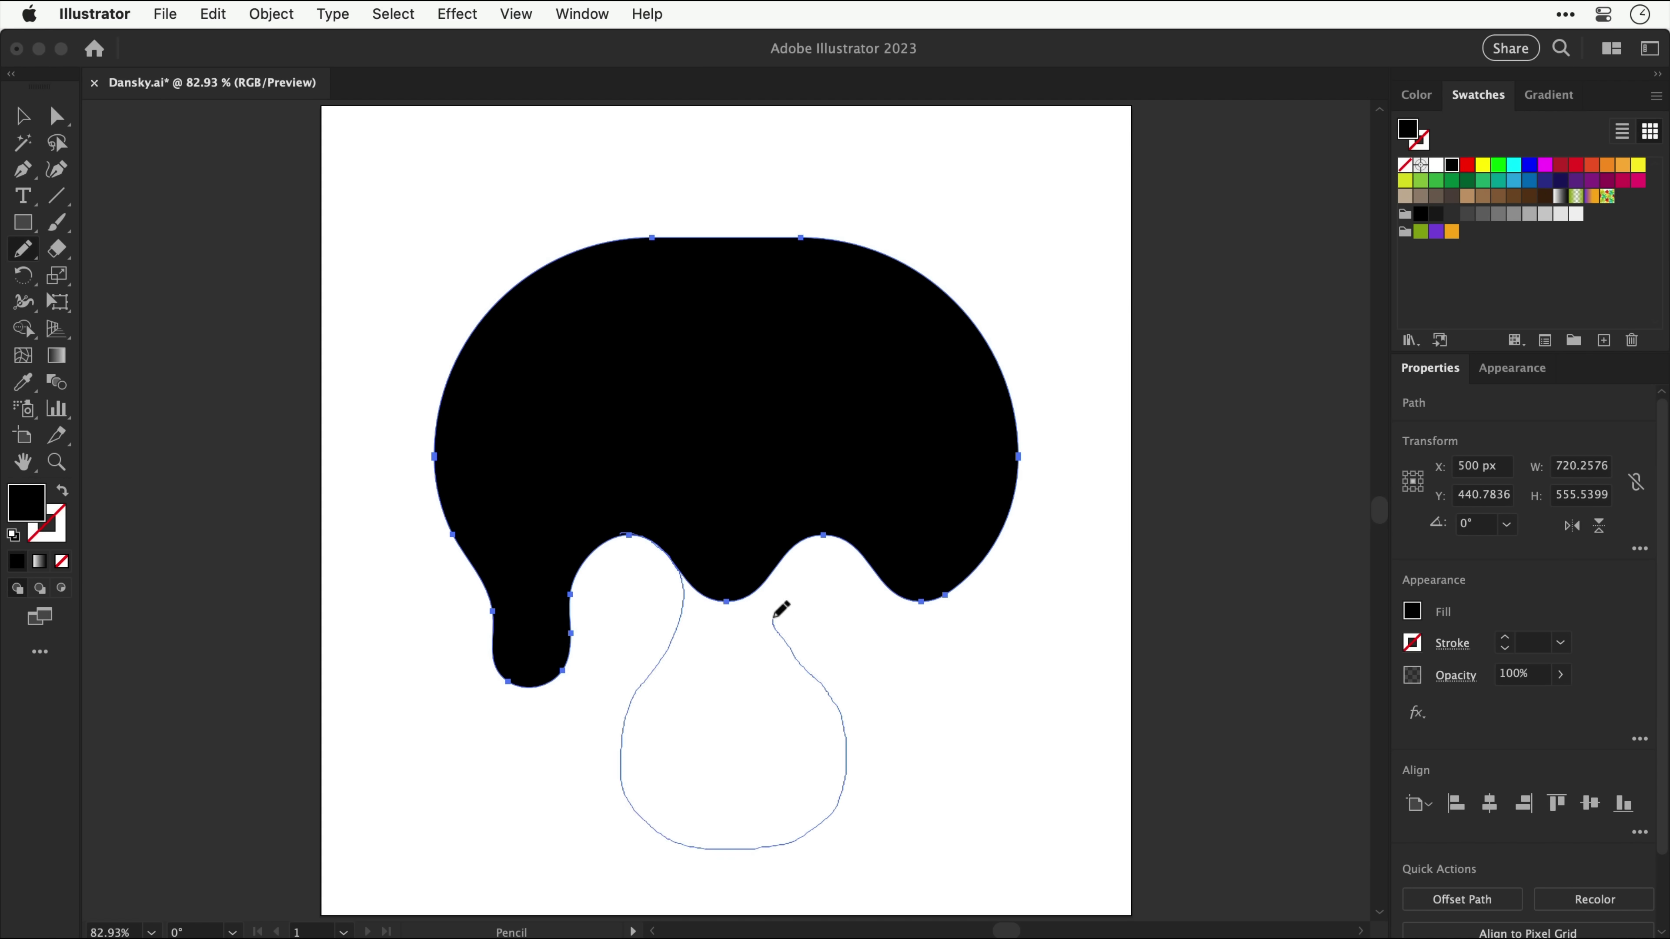
pyautogui.moveTo(793, 548); pyautogui.dragTo(793, 548)
pyautogui.moveTo(792, 550); pyautogui.dragTo(821, 613)
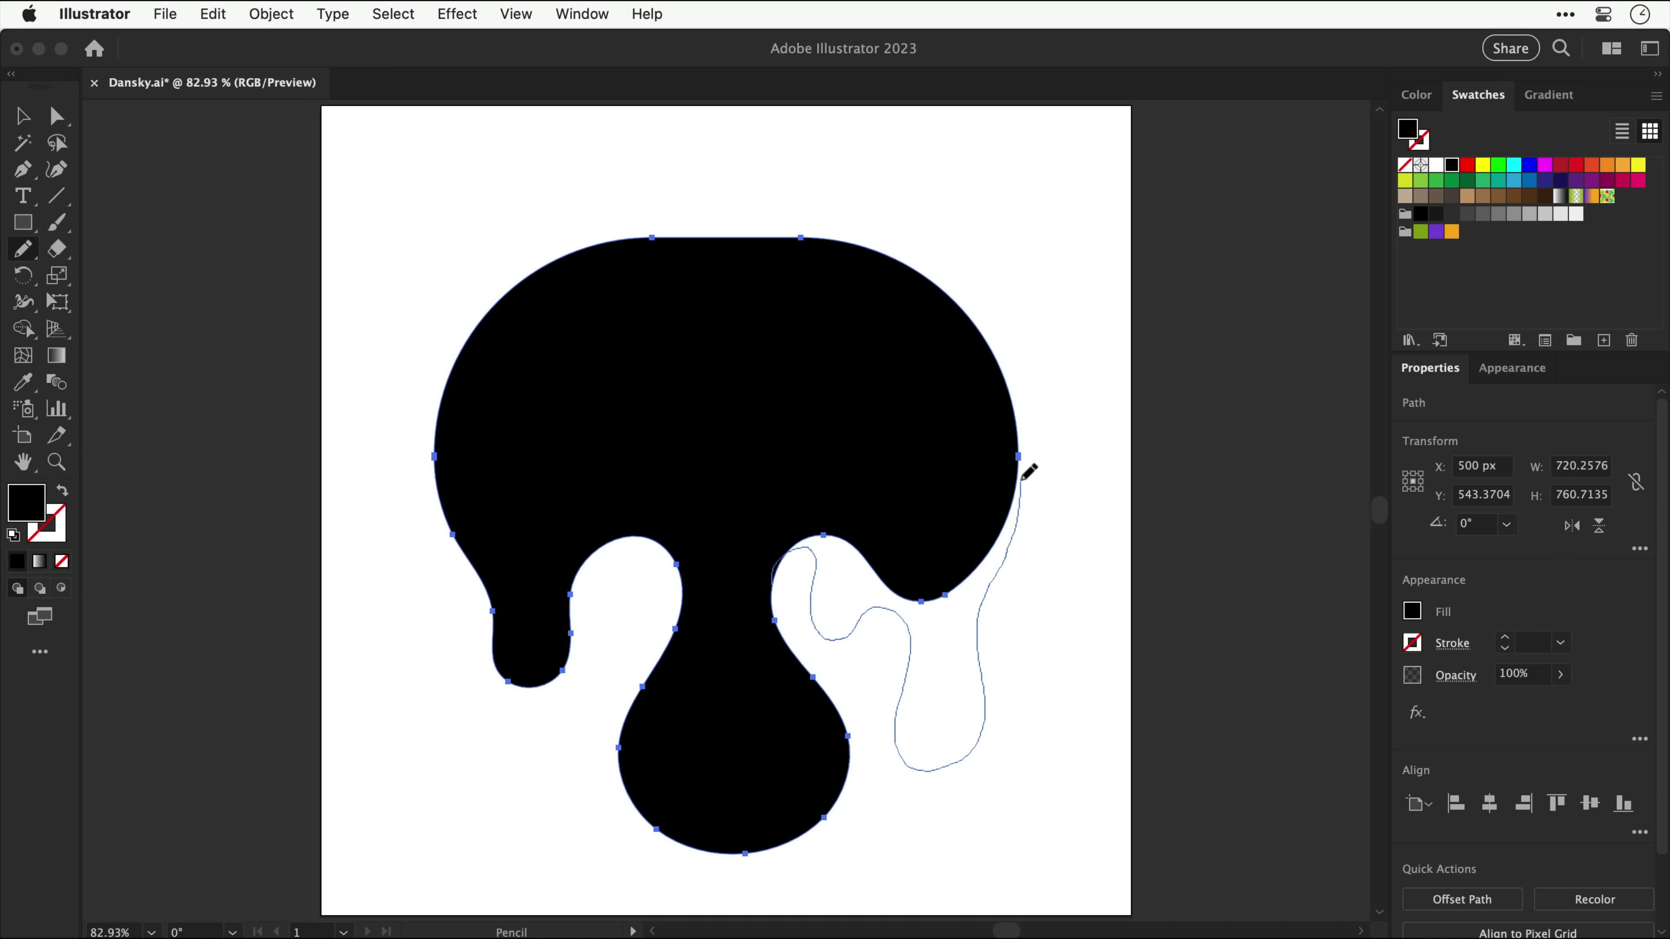
pyautogui.moveTo(1029, 464); pyautogui.dragTo(1025, 426)
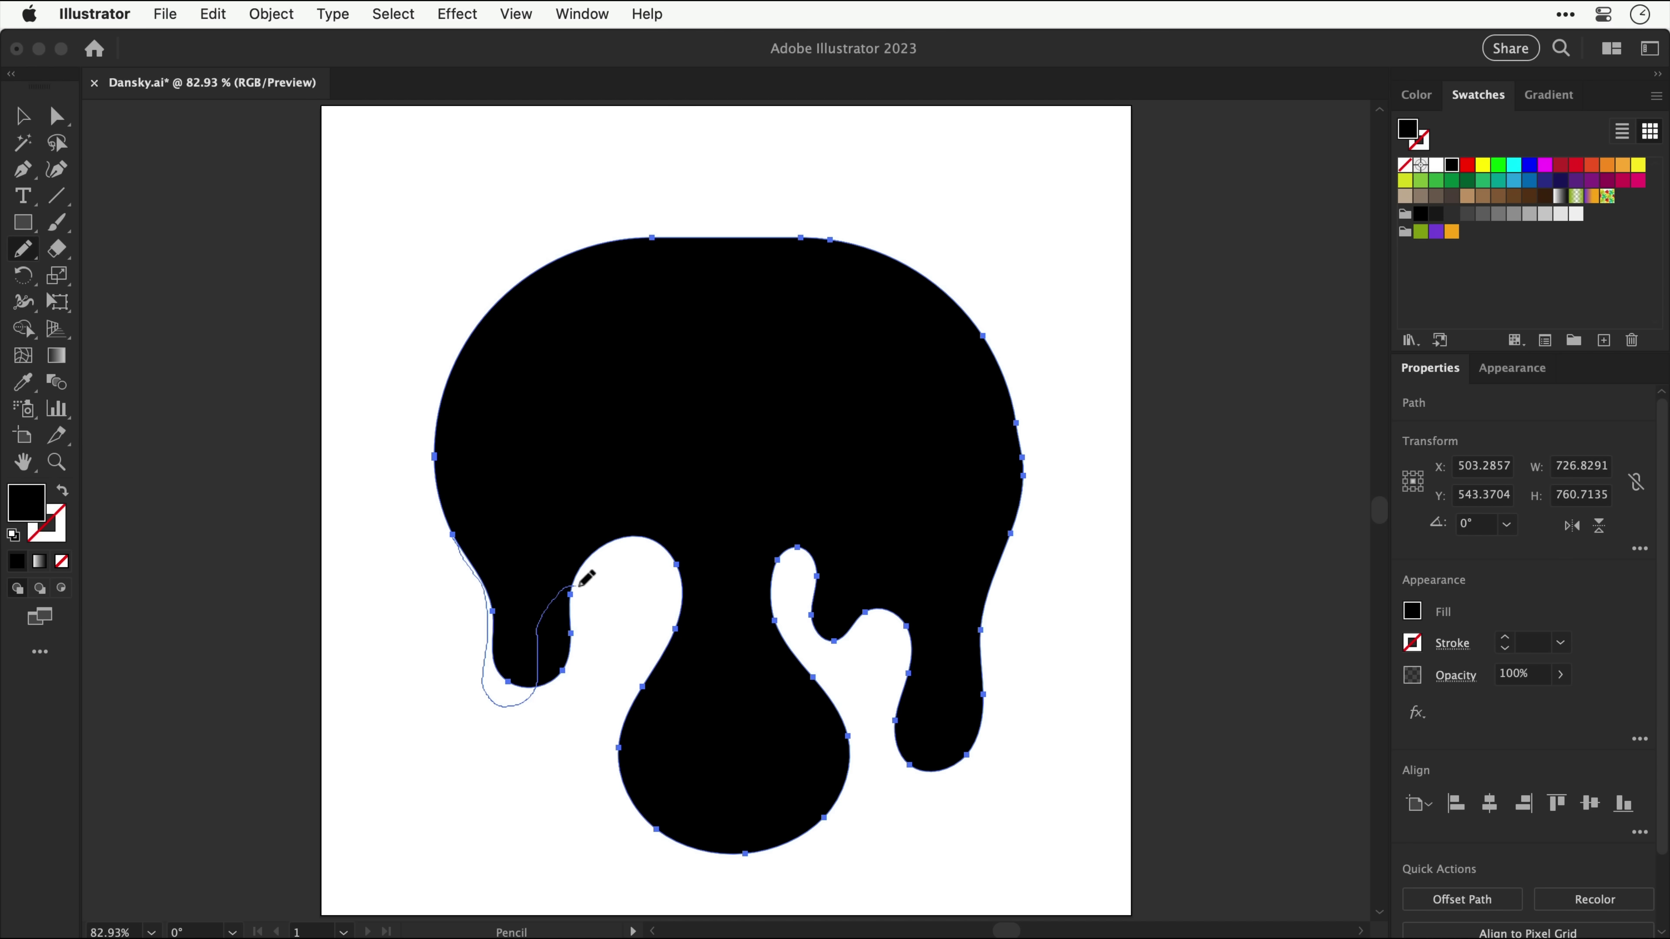
pyautogui.moveTo(682, 629); pyautogui.dragTo(680, 630)
pyautogui.moveTo(448, 380); pyautogui.dragTo(449, 493)
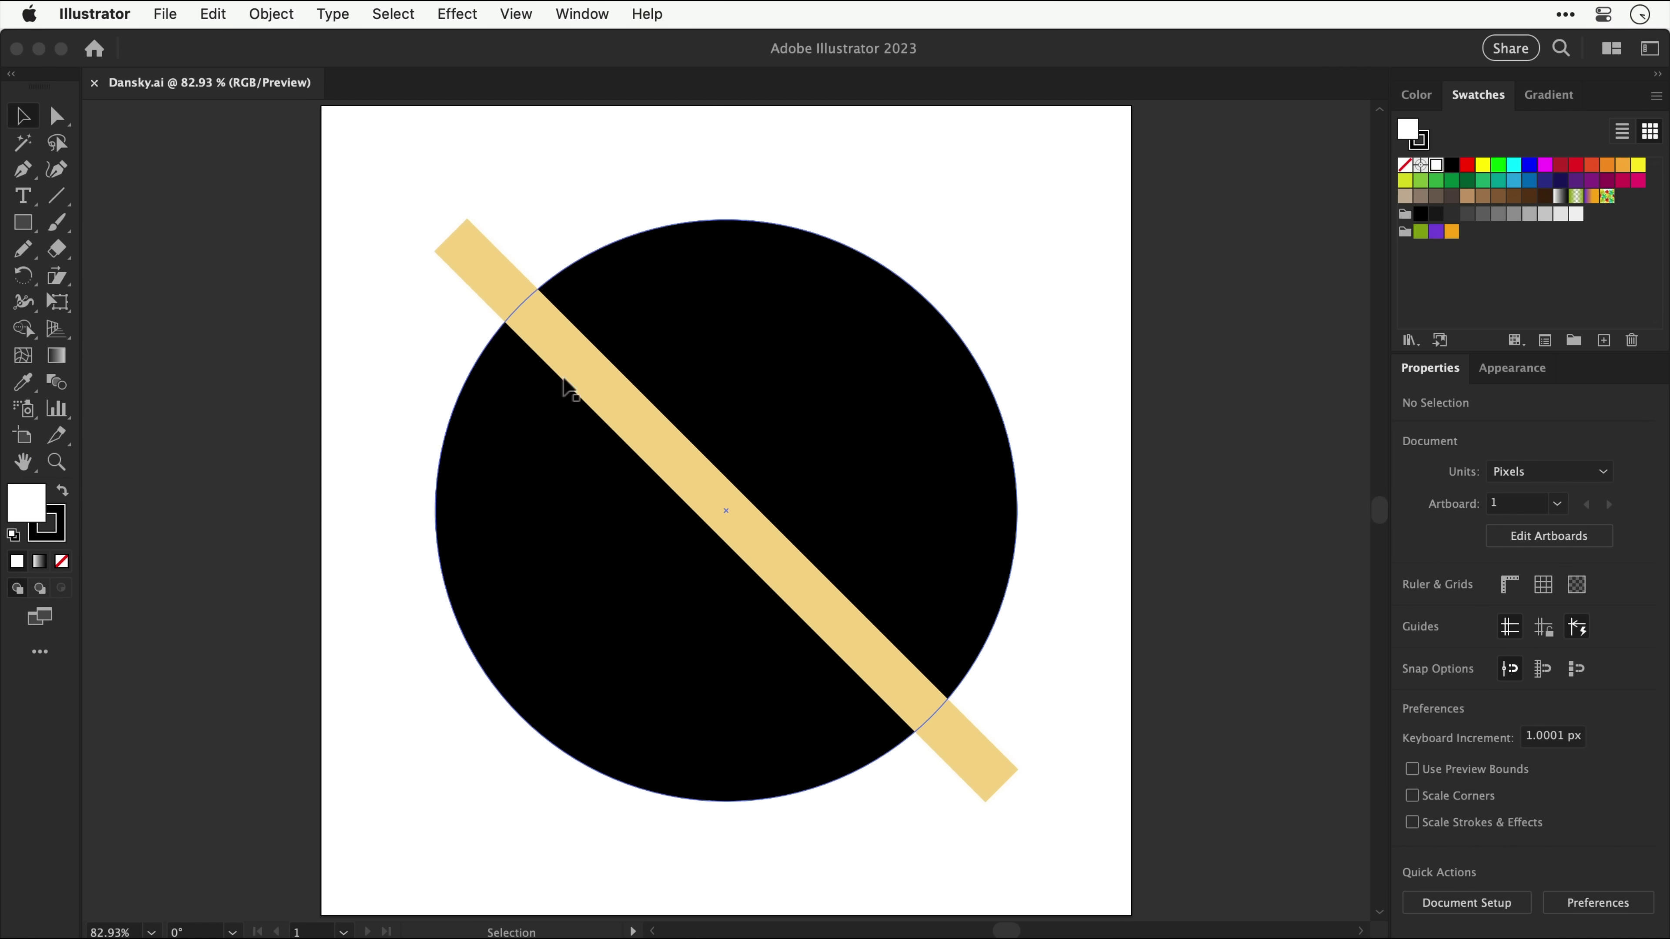
# Step: Select the diagonal bar and put it under a Puppet Warp mesh with pins
pyautogui.click(592, 381)
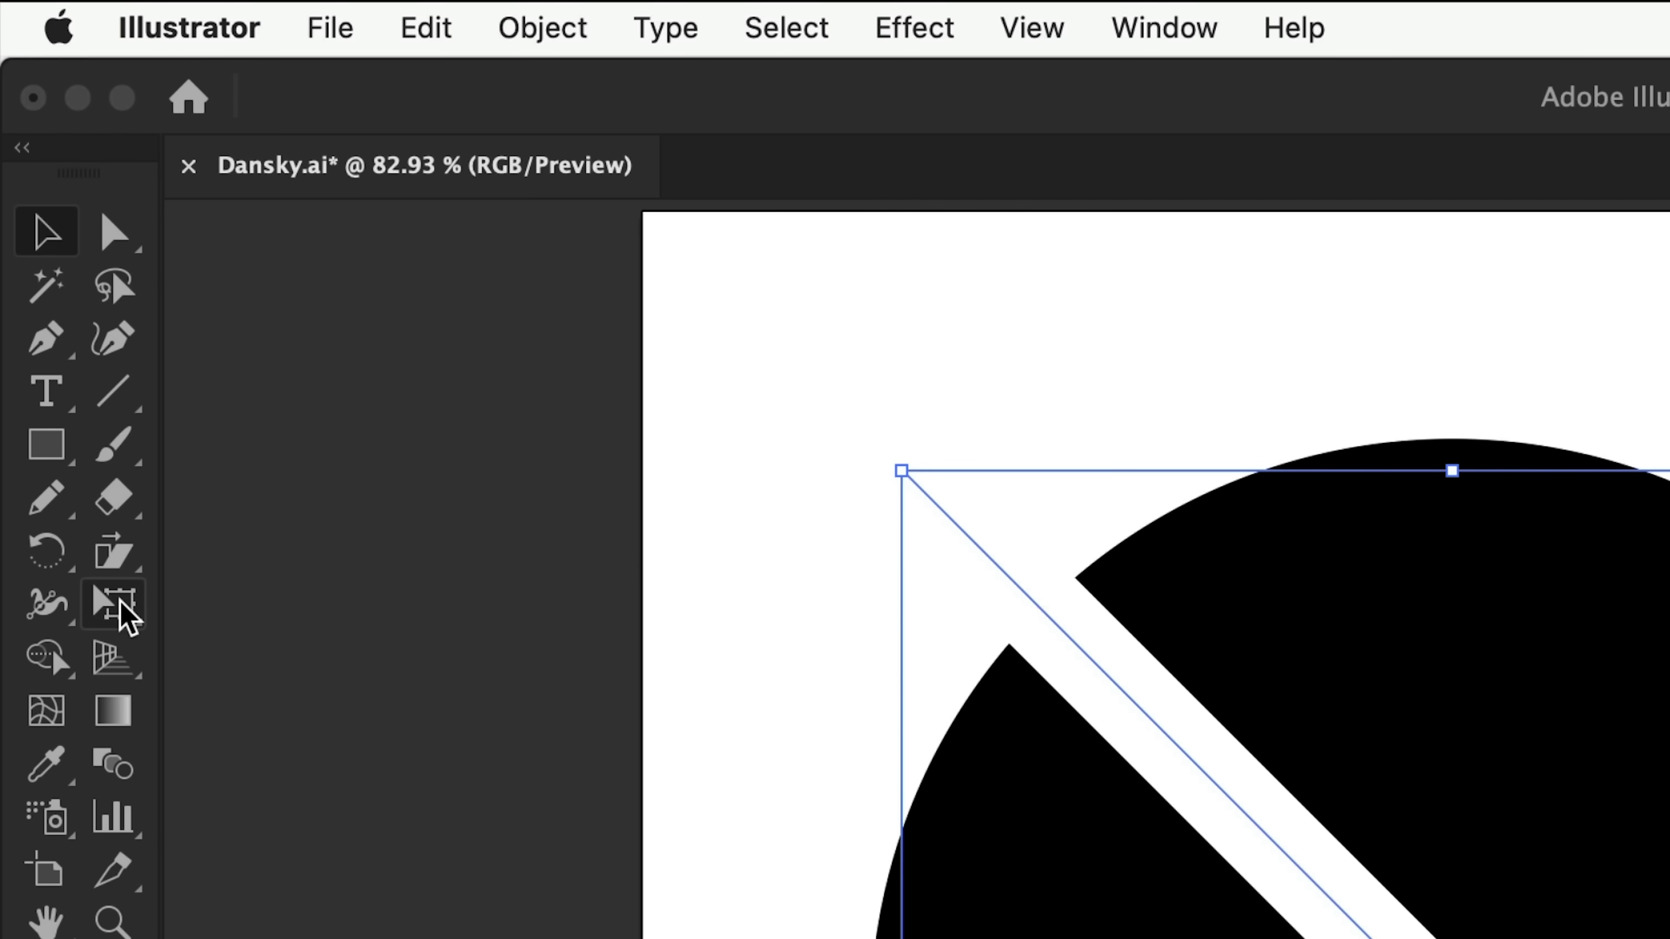
pyautogui.click(120, 606)
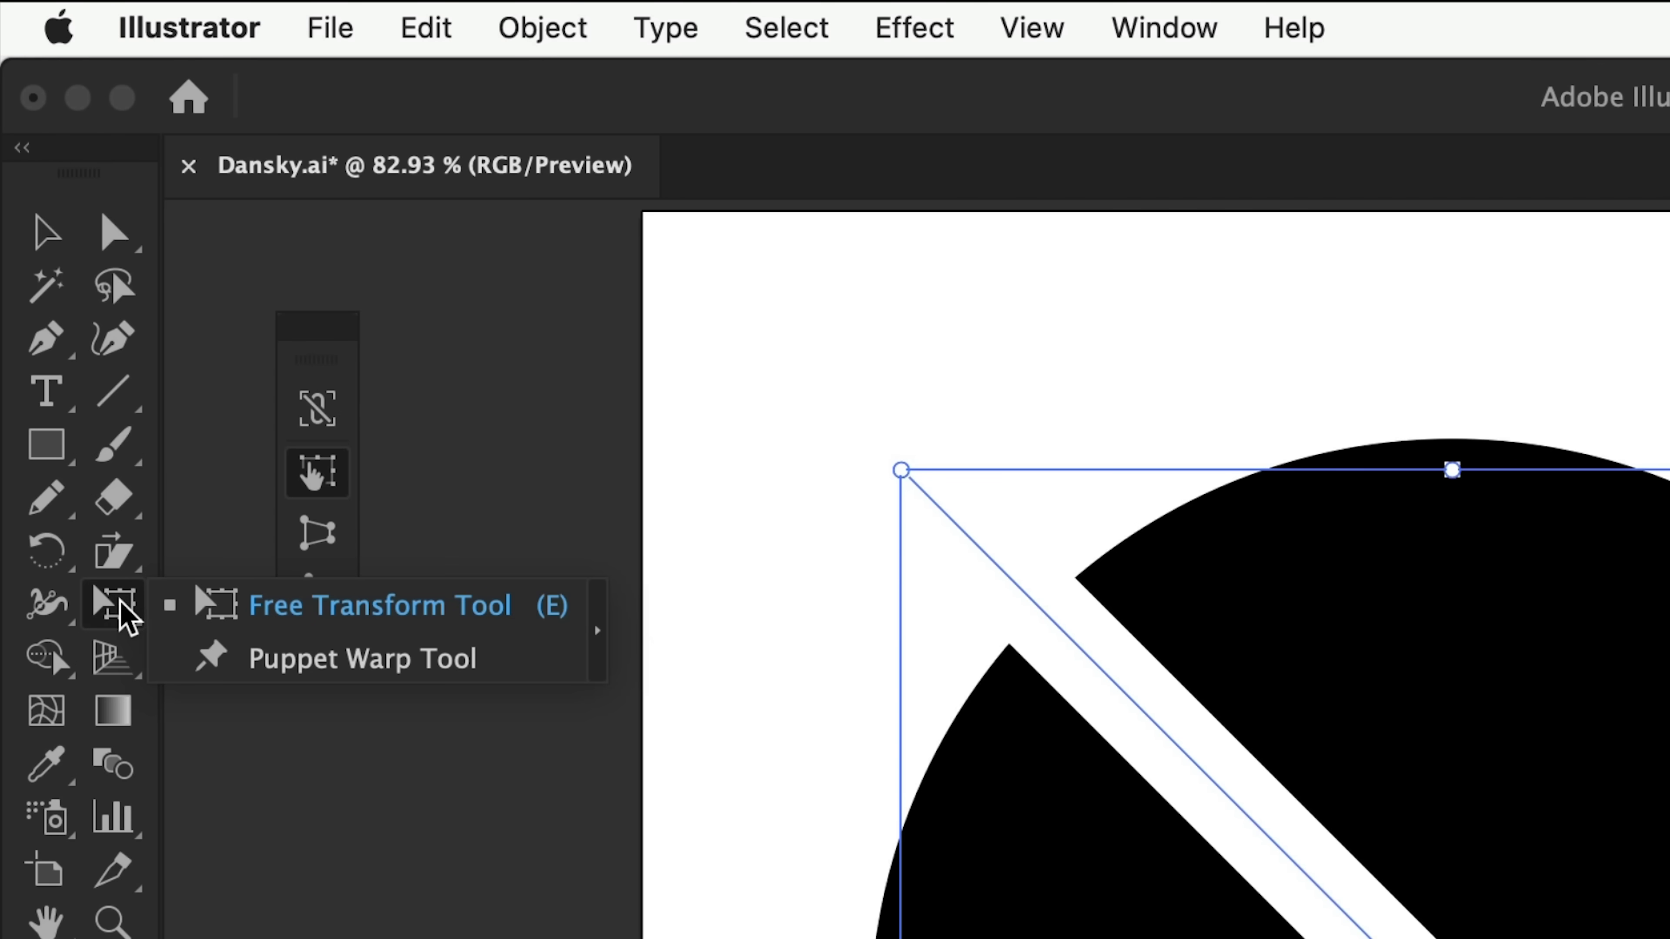
pyautogui.click(205, 658)
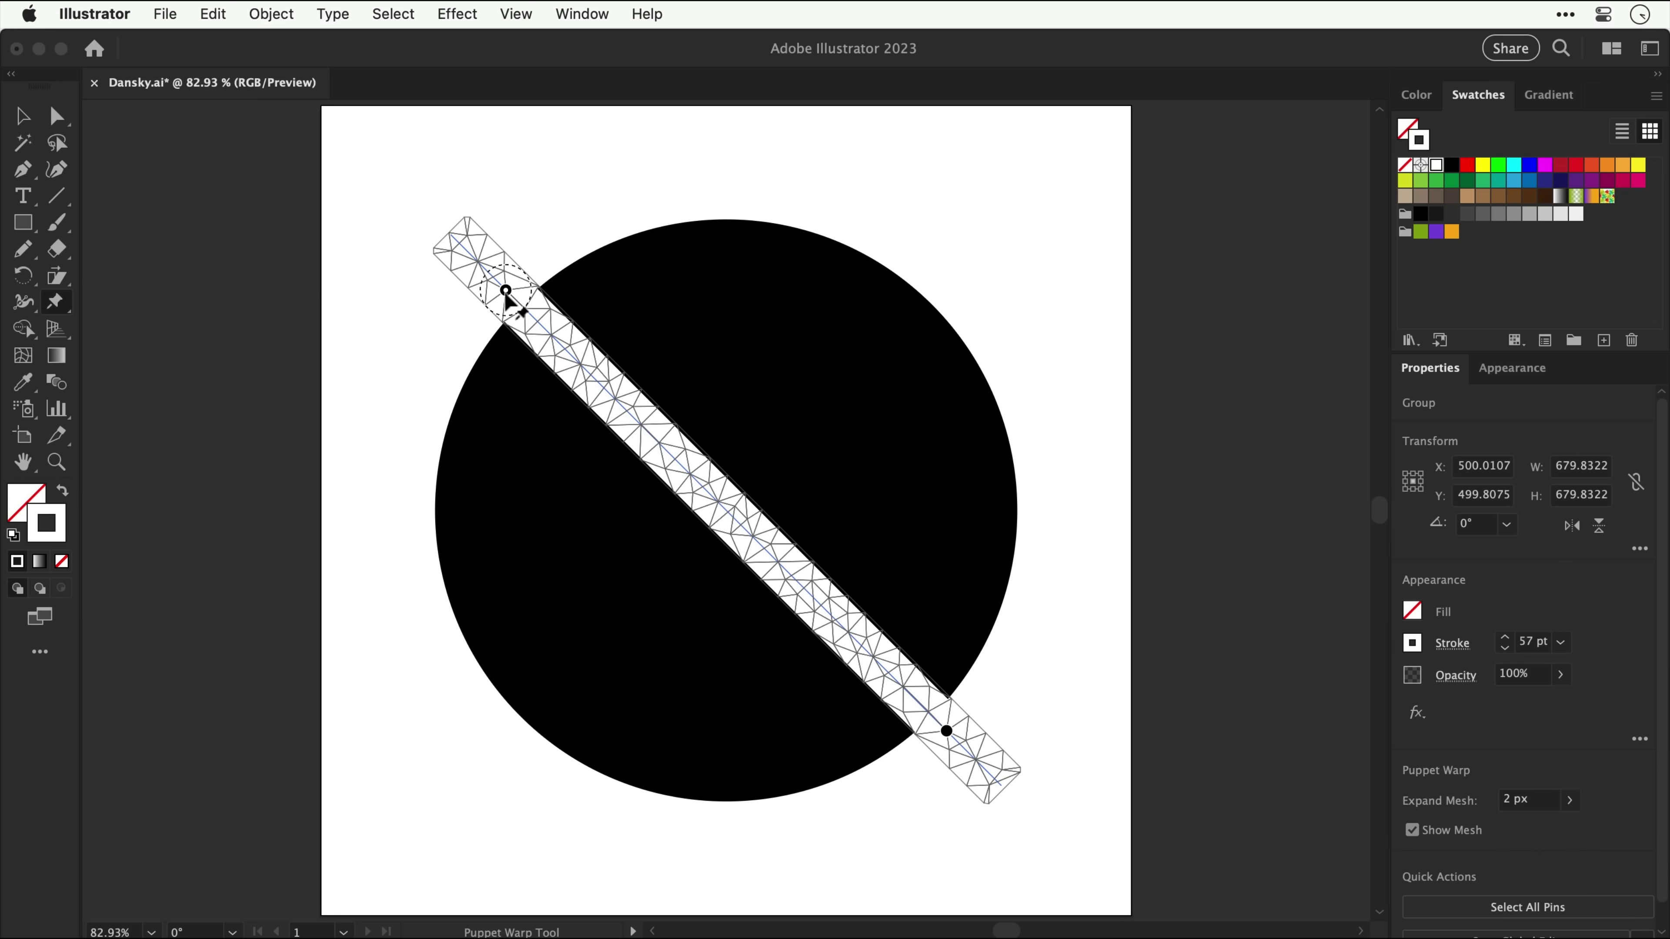
# Step: Remove the extra pin and pin the stripe's lower-right end, middle and upper-left end
pyautogui.press('Delete')
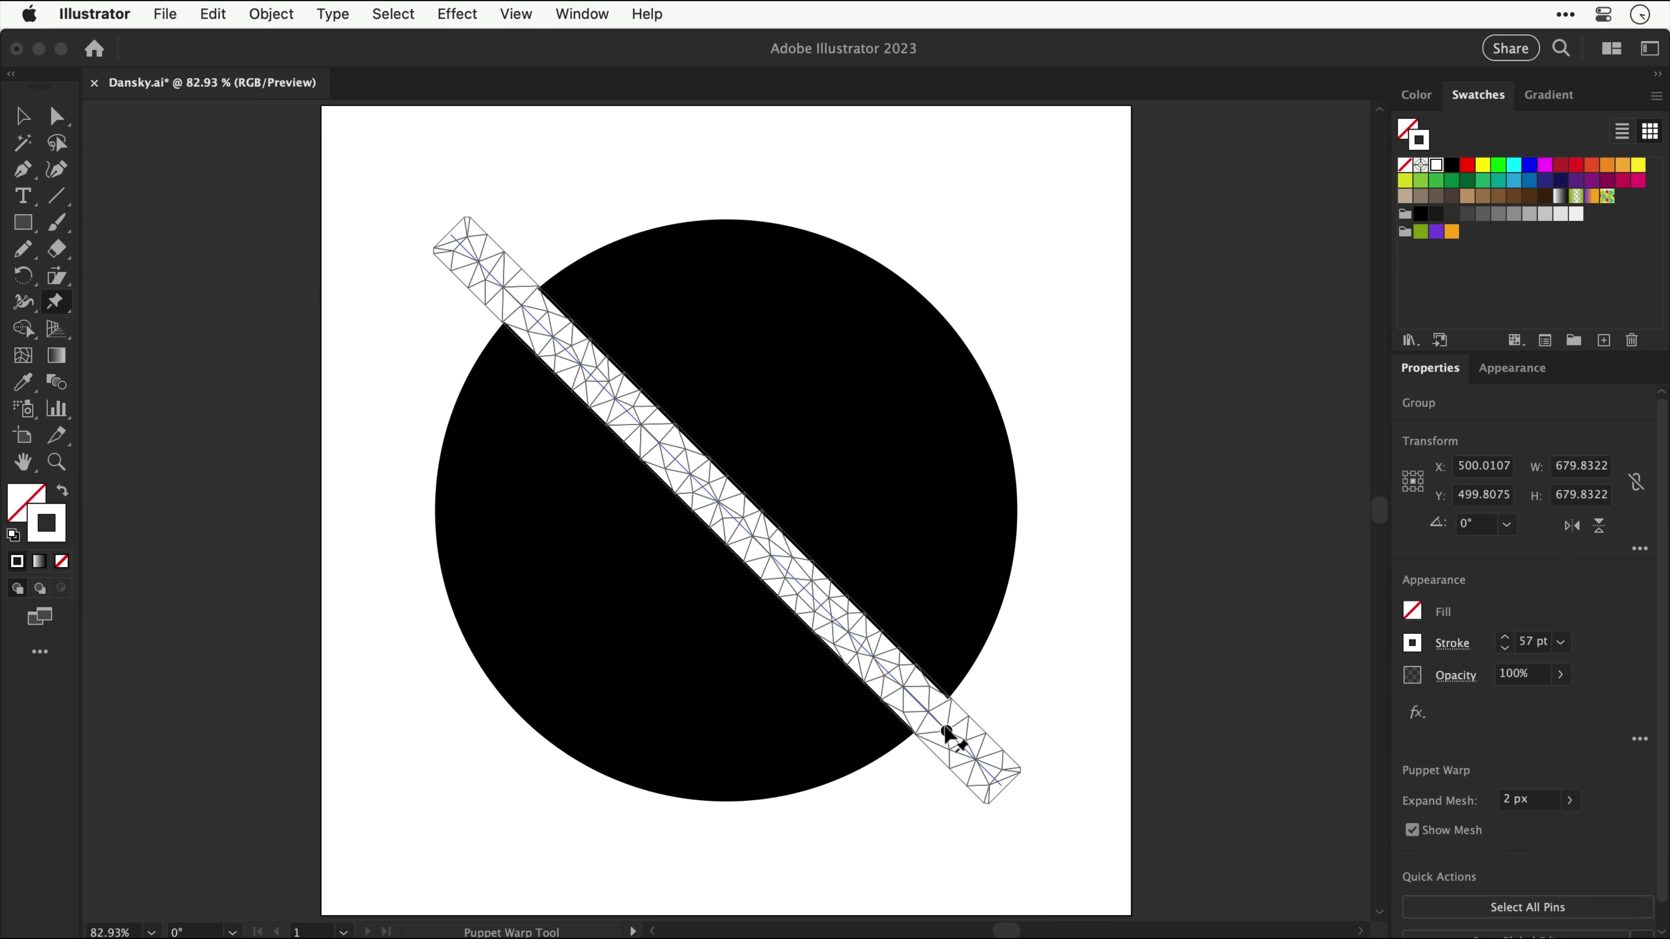
pyautogui.click(999, 784)
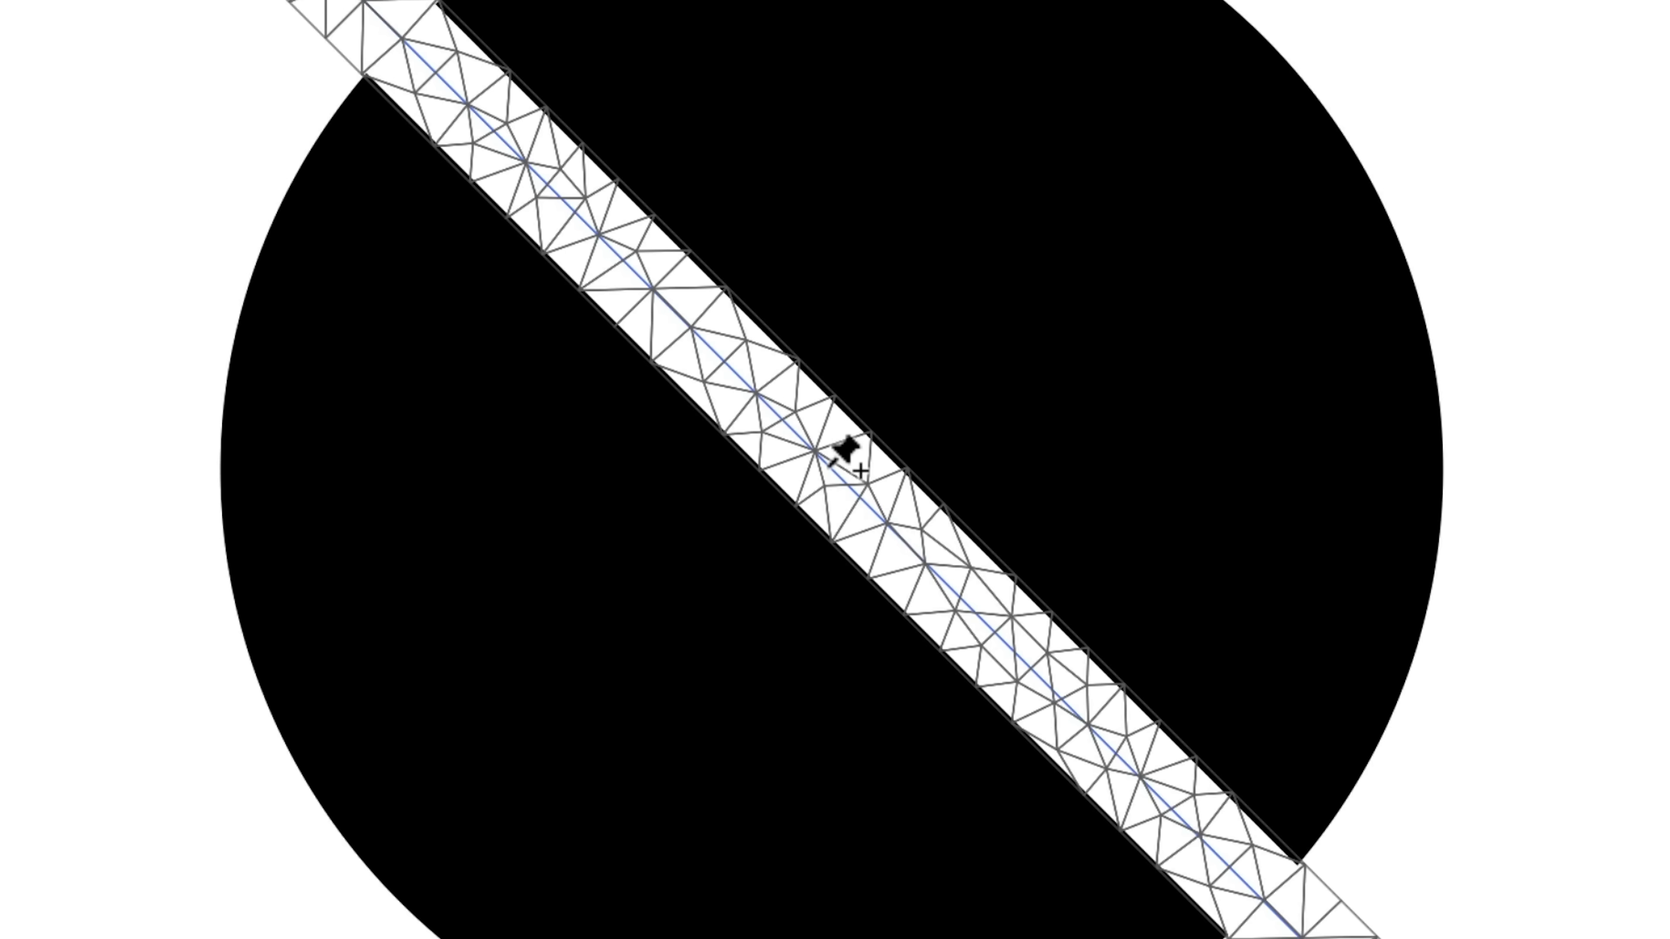
pyautogui.click(829, 464)
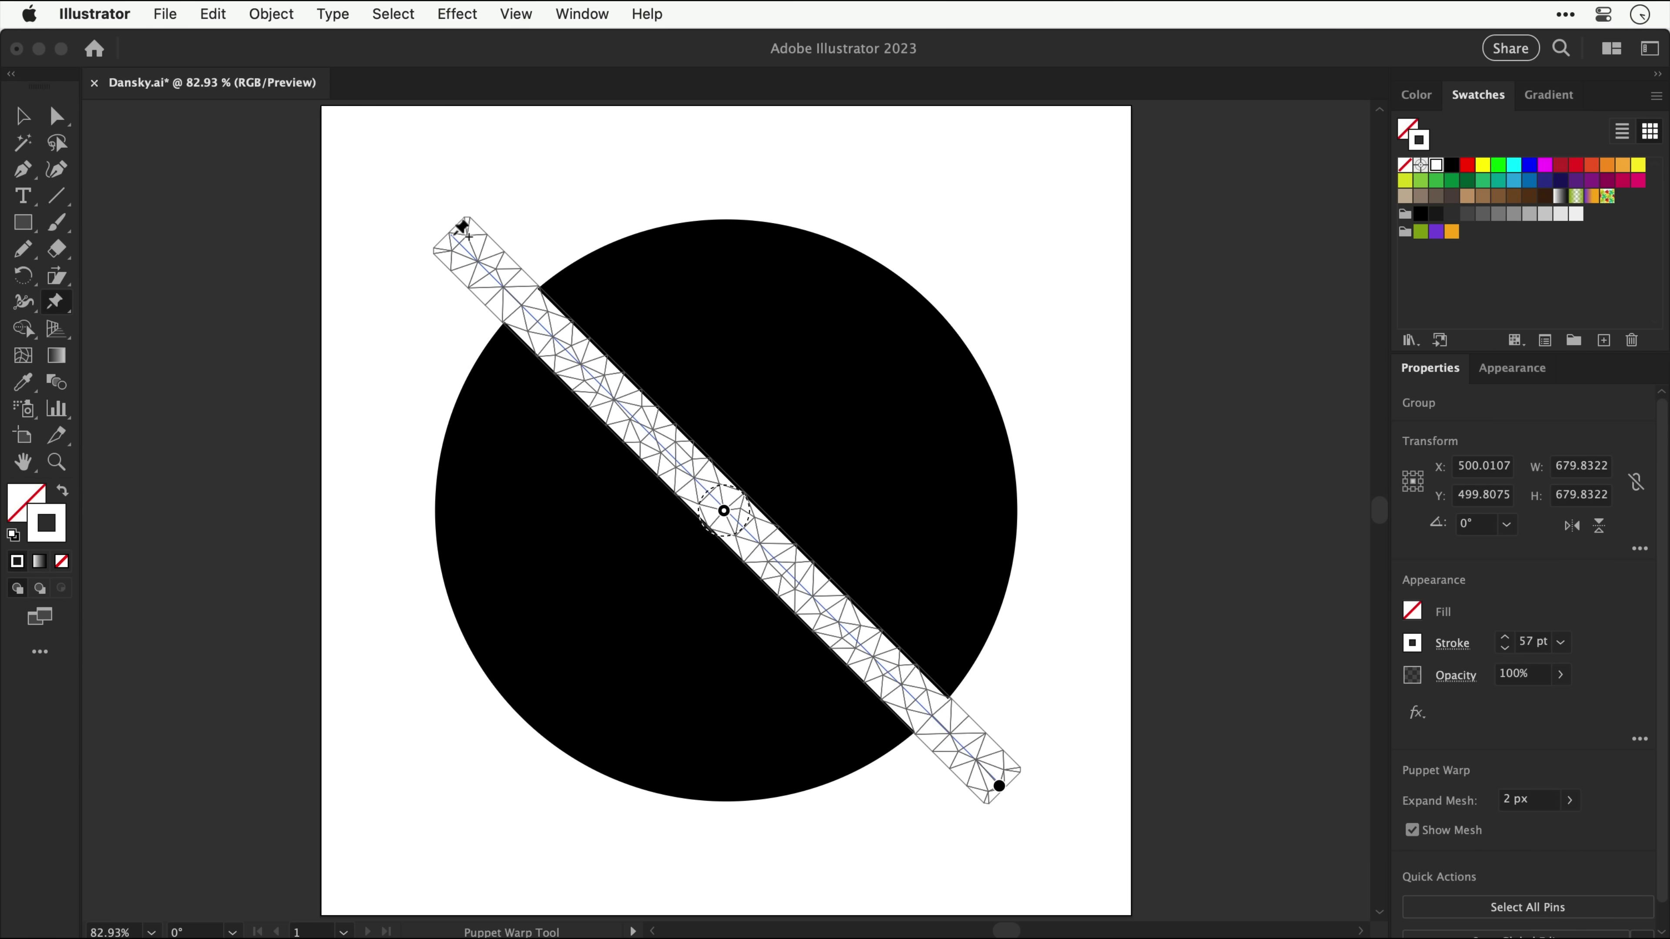
pyautogui.click(454, 234)
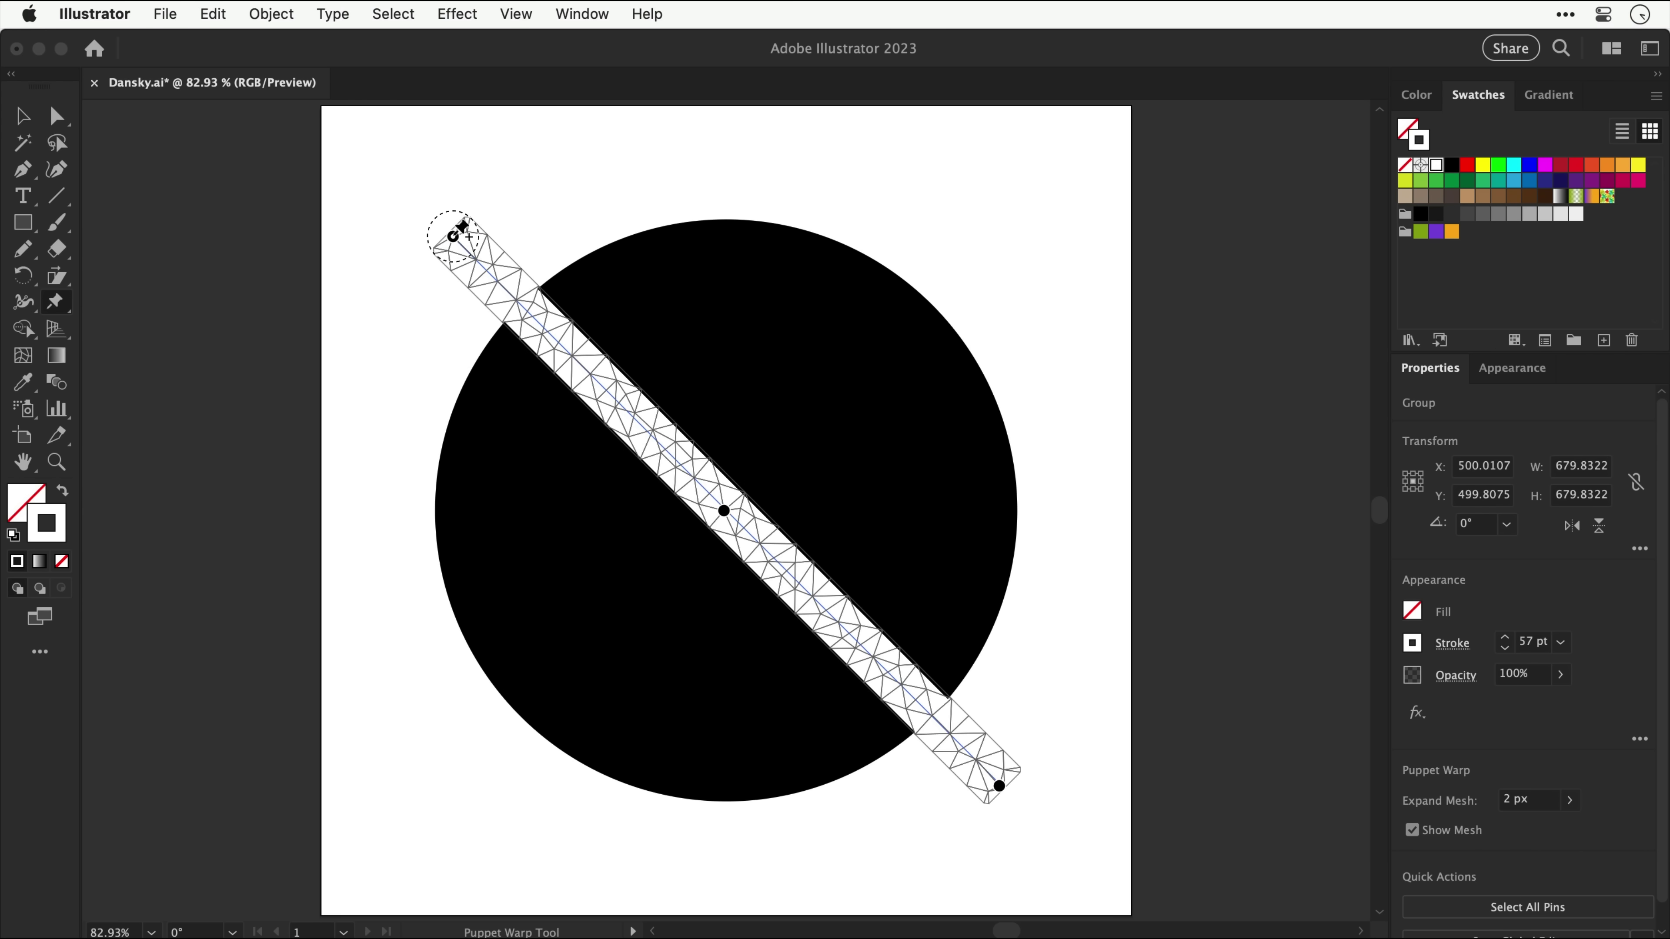
# Step: Drag the end pins to bend the stripe into an S-curve
pyautogui.moveTo(454, 234); pyautogui.dragTo(444, 370)
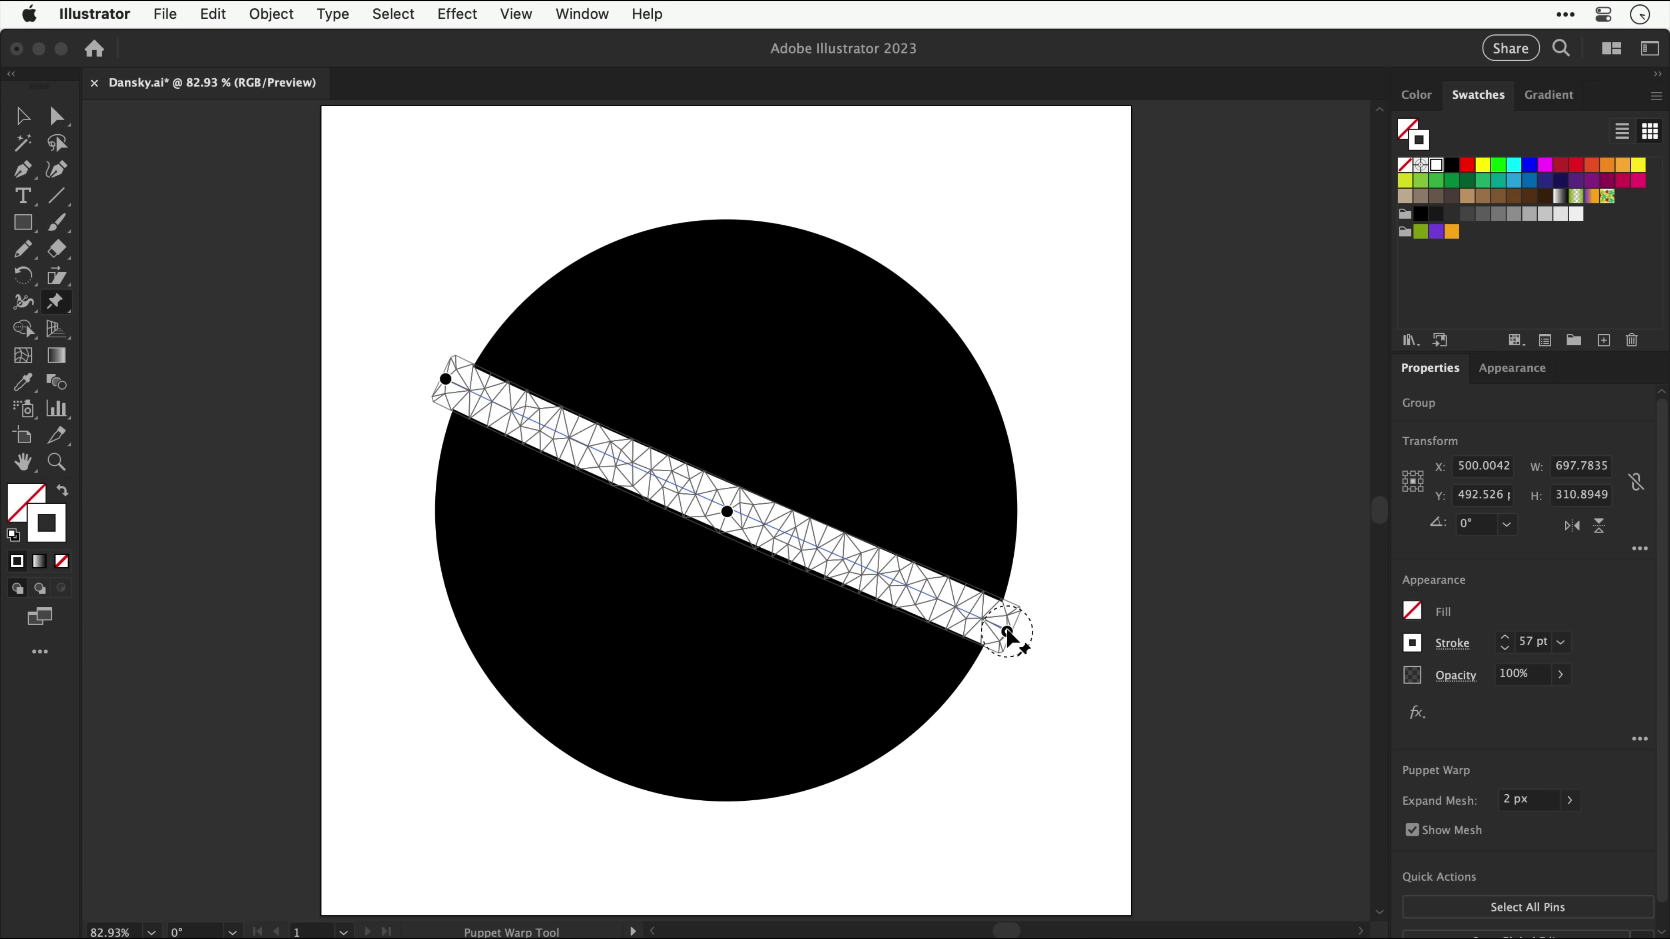
pyautogui.moveTo(1031, 630); pyautogui.dragTo(983, 604)
pyautogui.moveTo(436, 409)
pyautogui.mouseDown()
pyautogui.moveTo(467, 407)
pyautogui.moveTo(463, 381)
pyautogui.moveTo(464, 398)
pyautogui.moveTo(437, 384)
pyautogui.mouseUp()
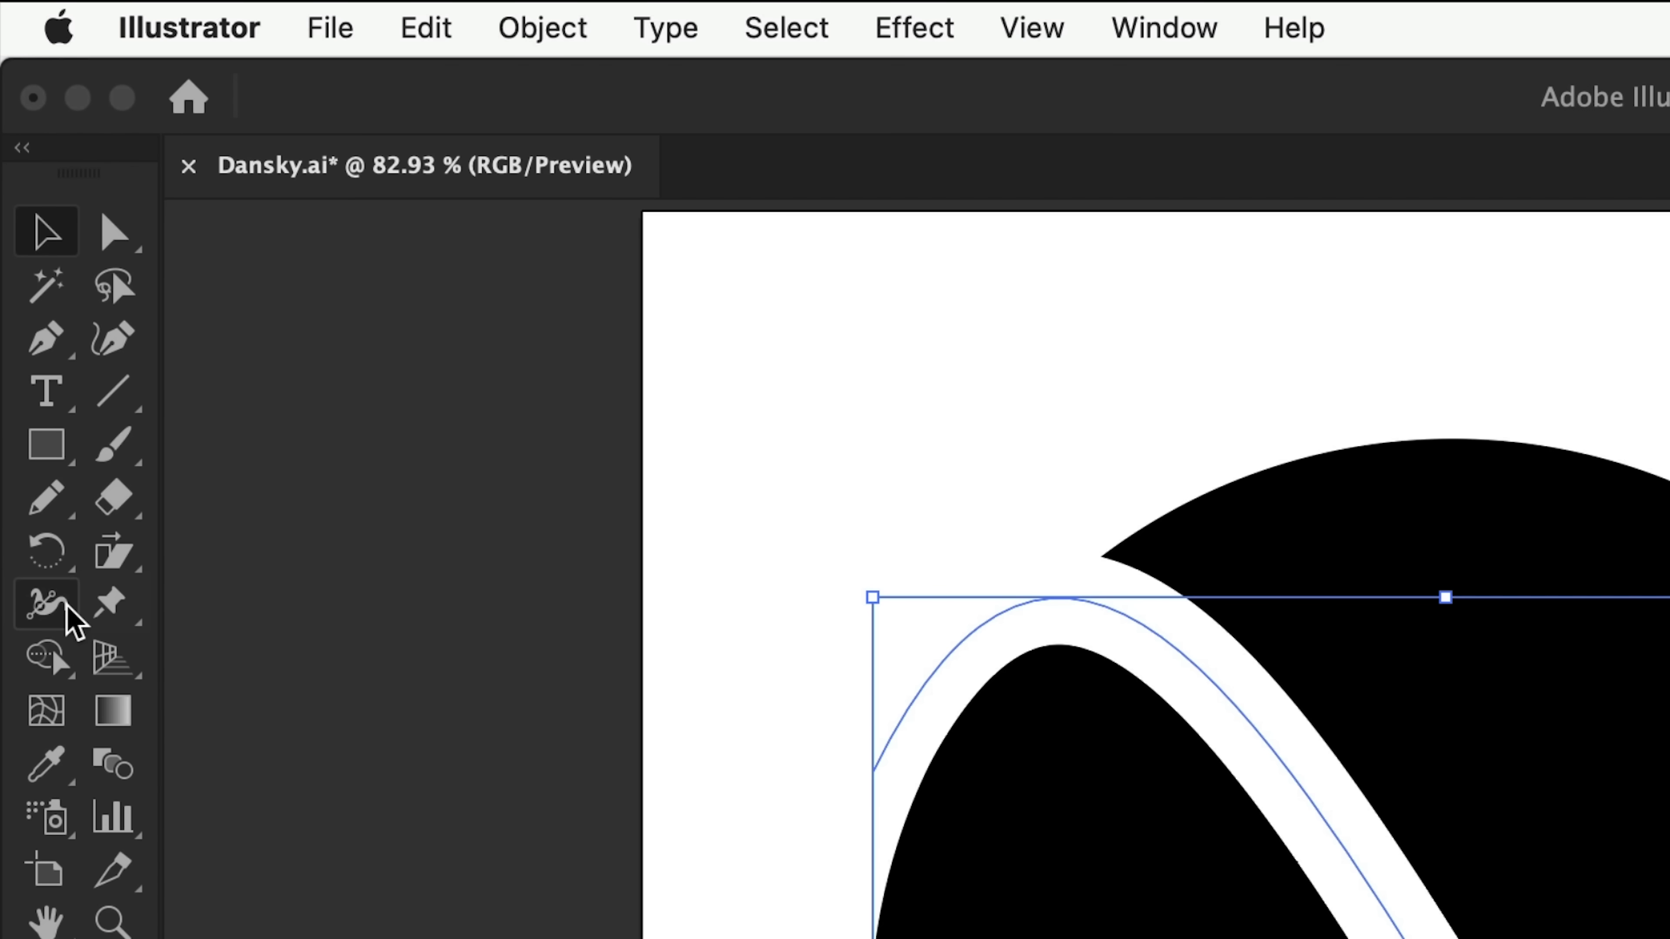
# Step: Widen the swoosh at its upper-left end and taper the lower-right end to a thin point
pyautogui.click(67, 607)
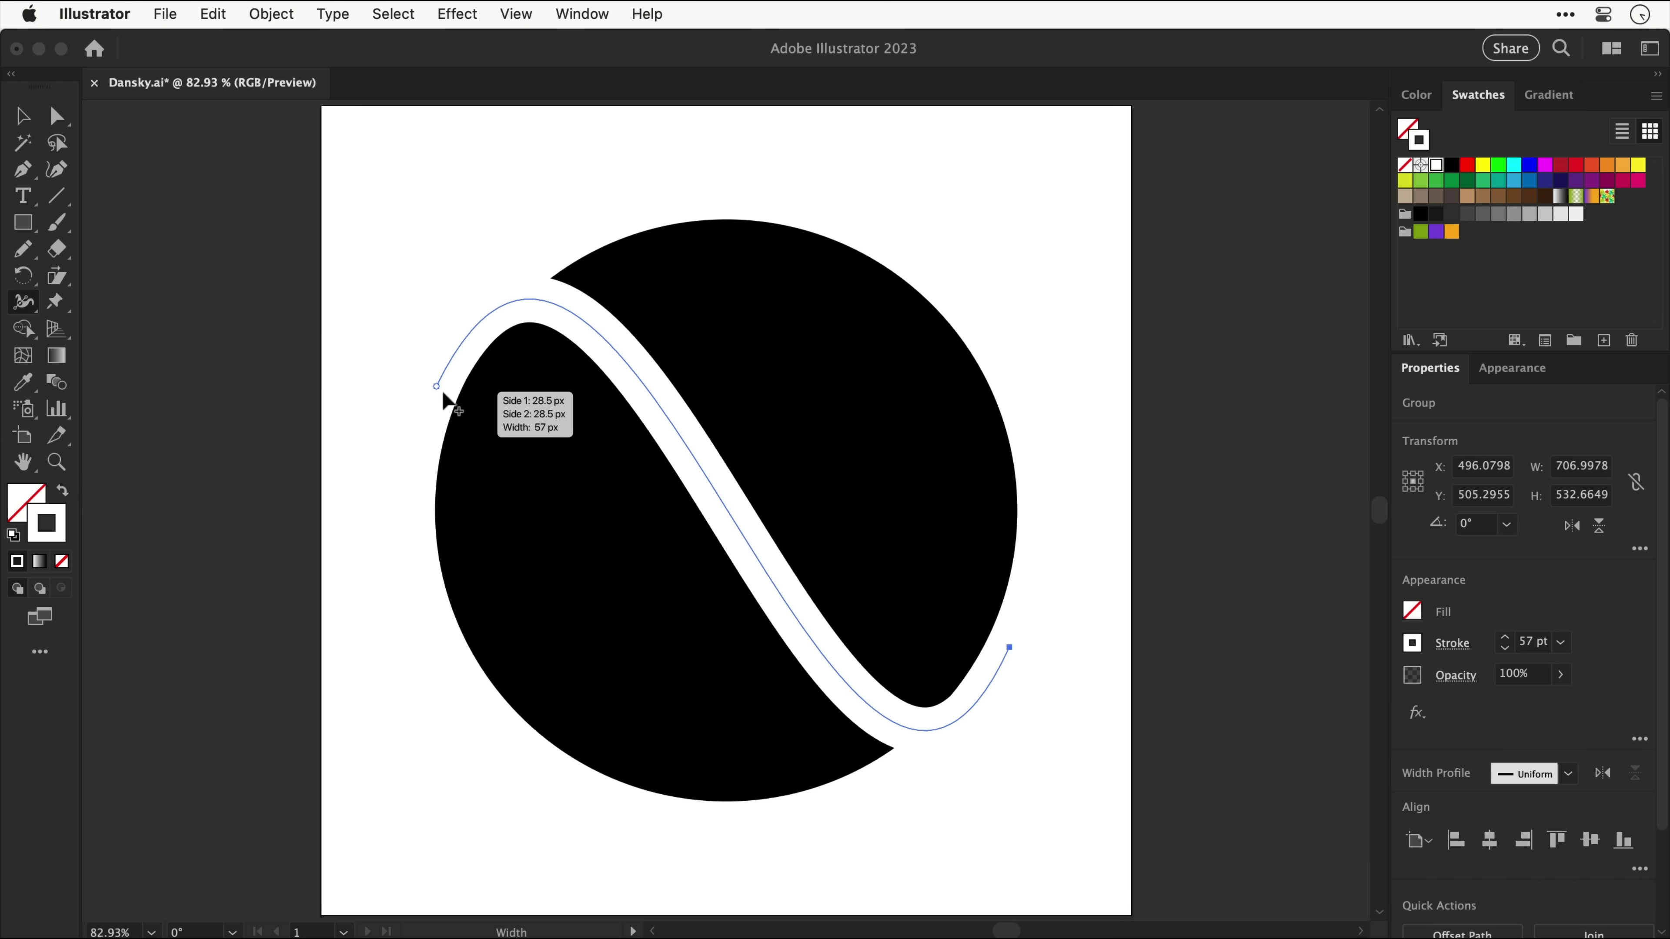
pyautogui.moveTo(451, 398); pyautogui.dragTo(489, 416)
pyautogui.moveTo(990, 643); pyautogui.dragTo(1011, 647)
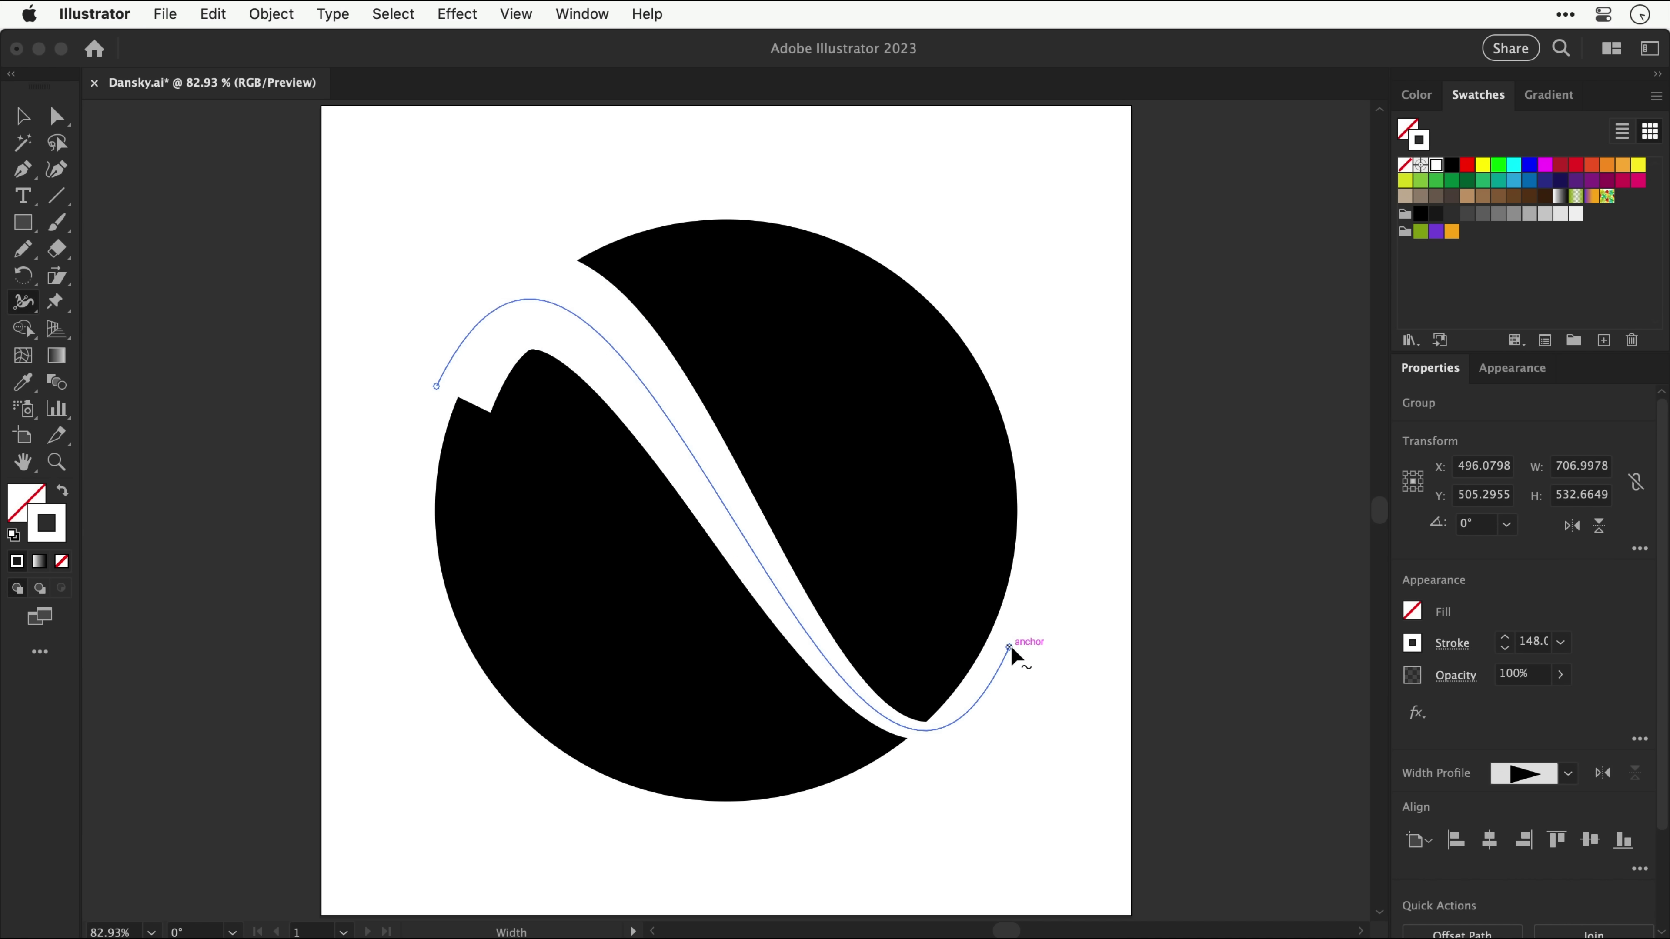
# Step: Refine the S-curve with Puppet Warp pins, pulling the left end further out
pyautogui.click(54, 301)
pyautogui.moveTo(437, 390); pyautogui.dragTo(389, 401)
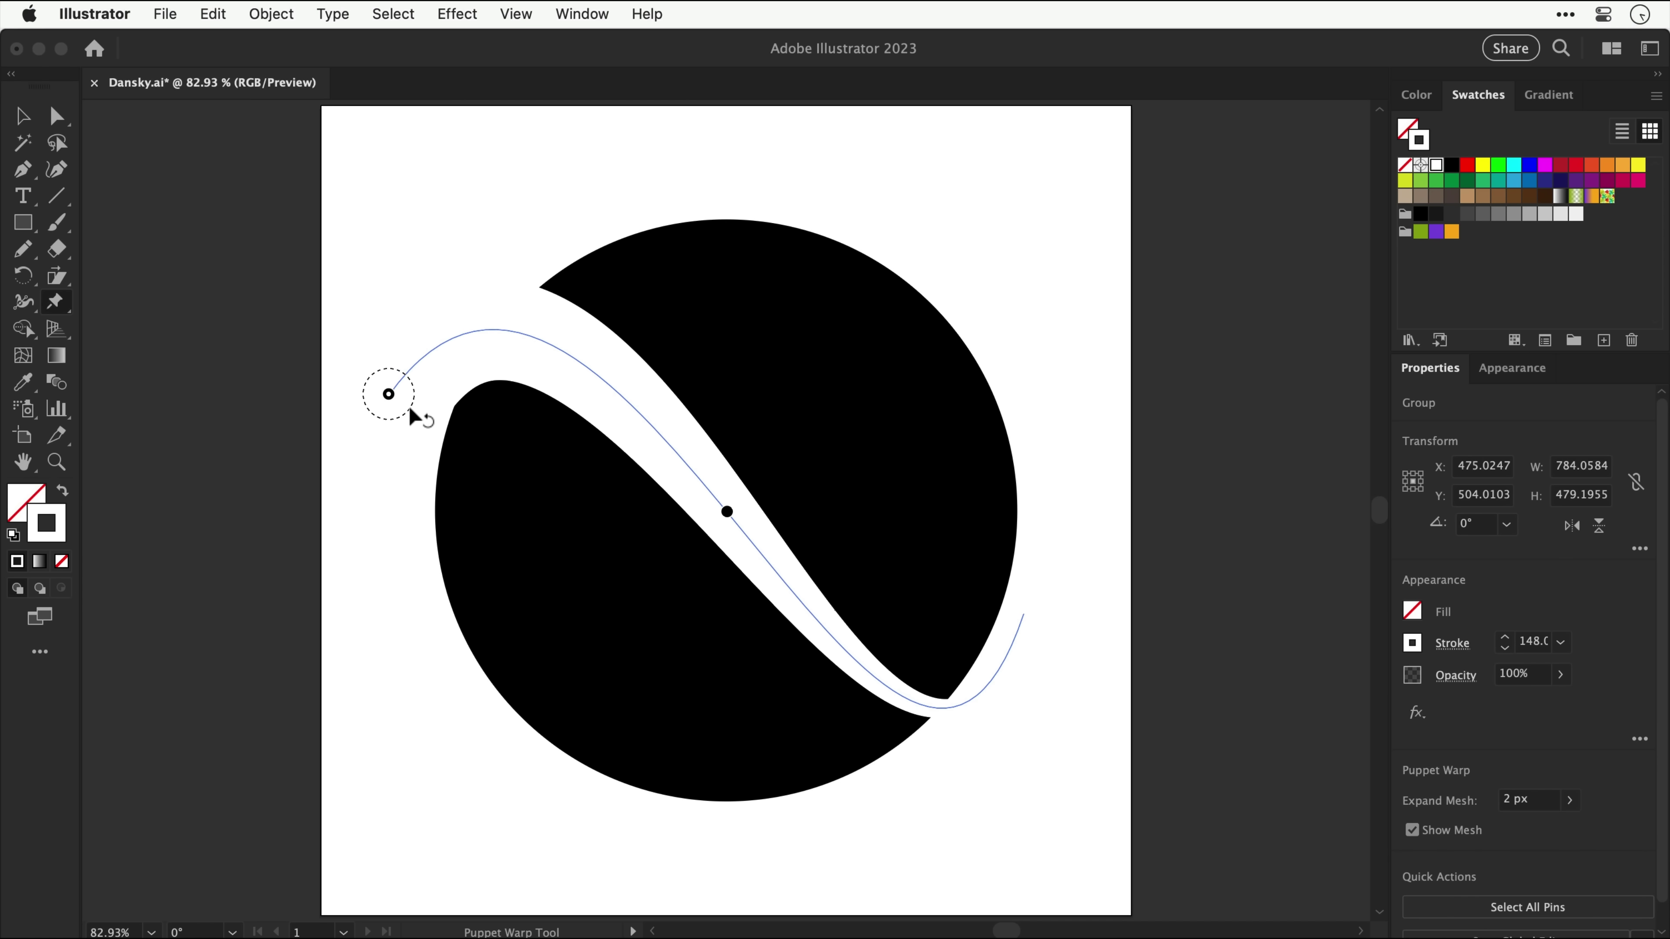
pyautogui.click(975, 659)
pyautogui.moveTo(726, 511); pyautogui.dragTo(717, 489)
pyautogui.click(605, 345)
pyautogui.click(777, 653)
pyautogui.click(1252, 556)
pyautogui.click(388, 406)
pyautogui.moveTo(388, 406); pyautogui.dragTo(364, 499)
# Step: Expand the warped swoosh's appearance and subtract it from the black circle with Minus Front
pyautogui.press('v')
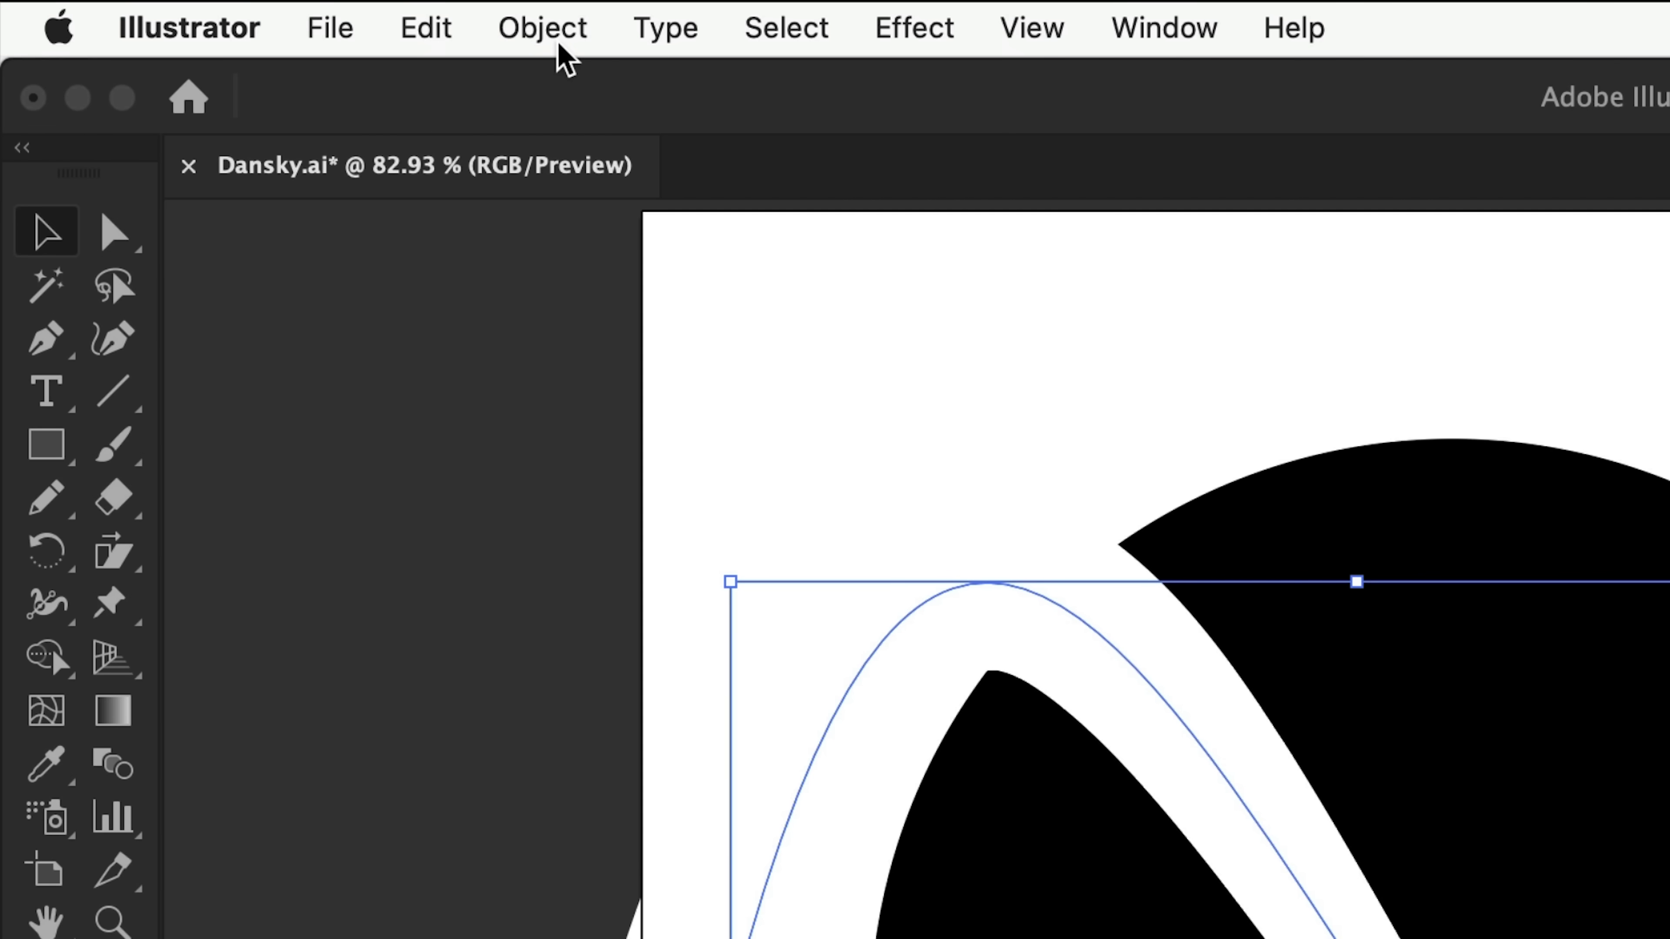
pyautogui.click(560, 46)
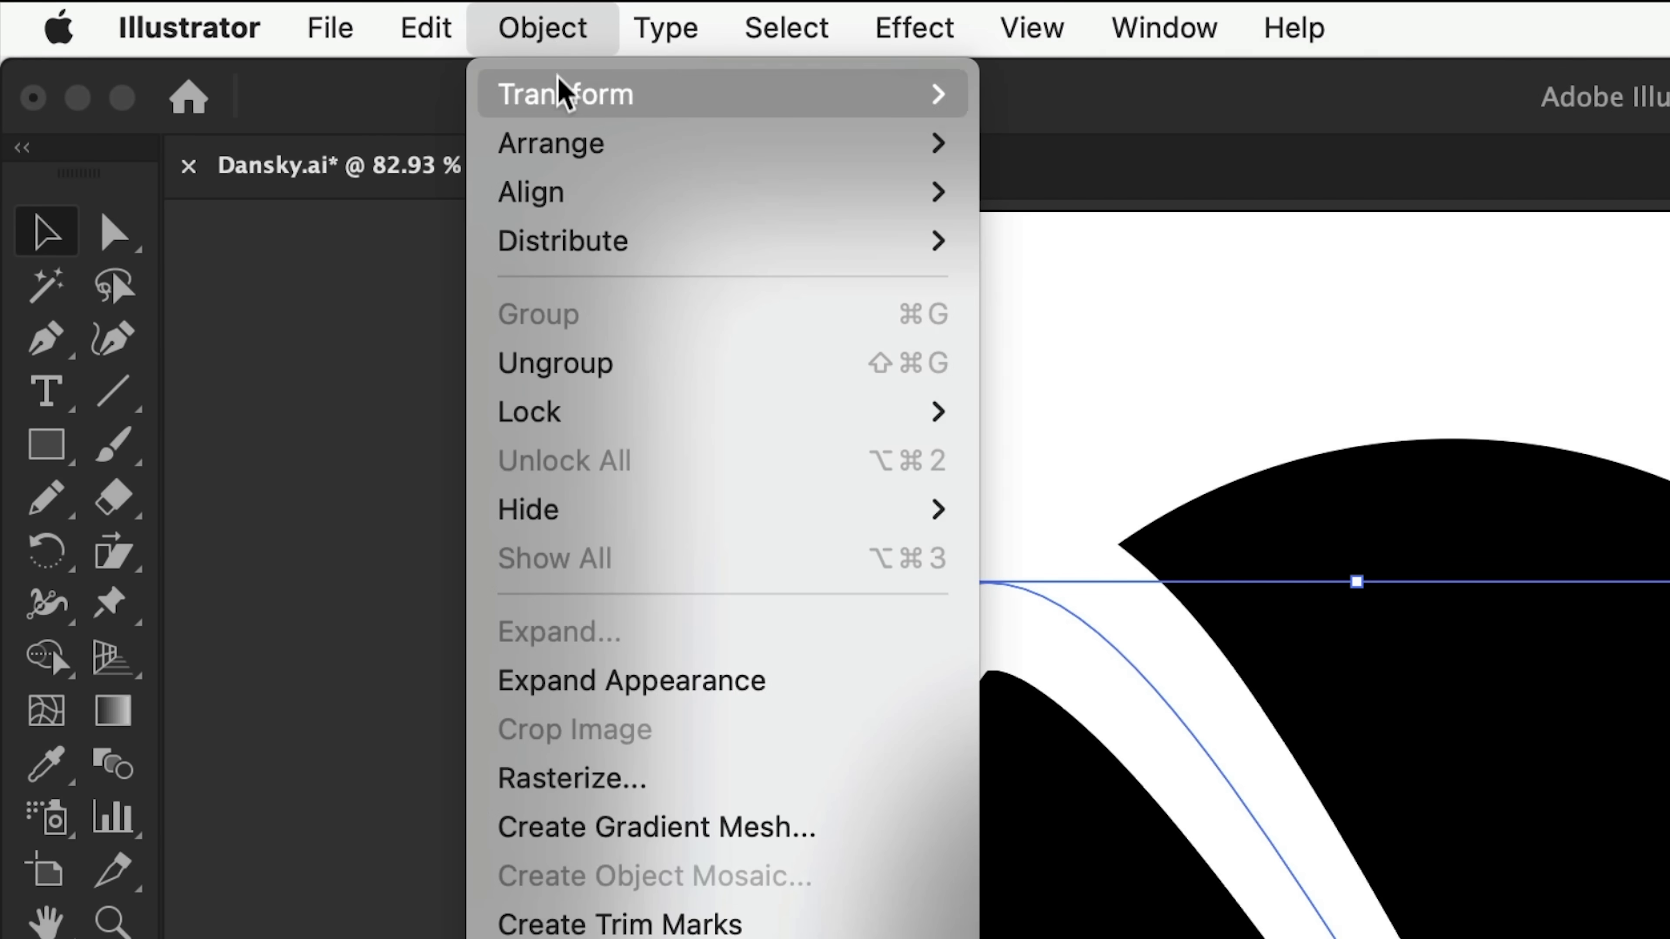
pyautogui.click(566, 684)
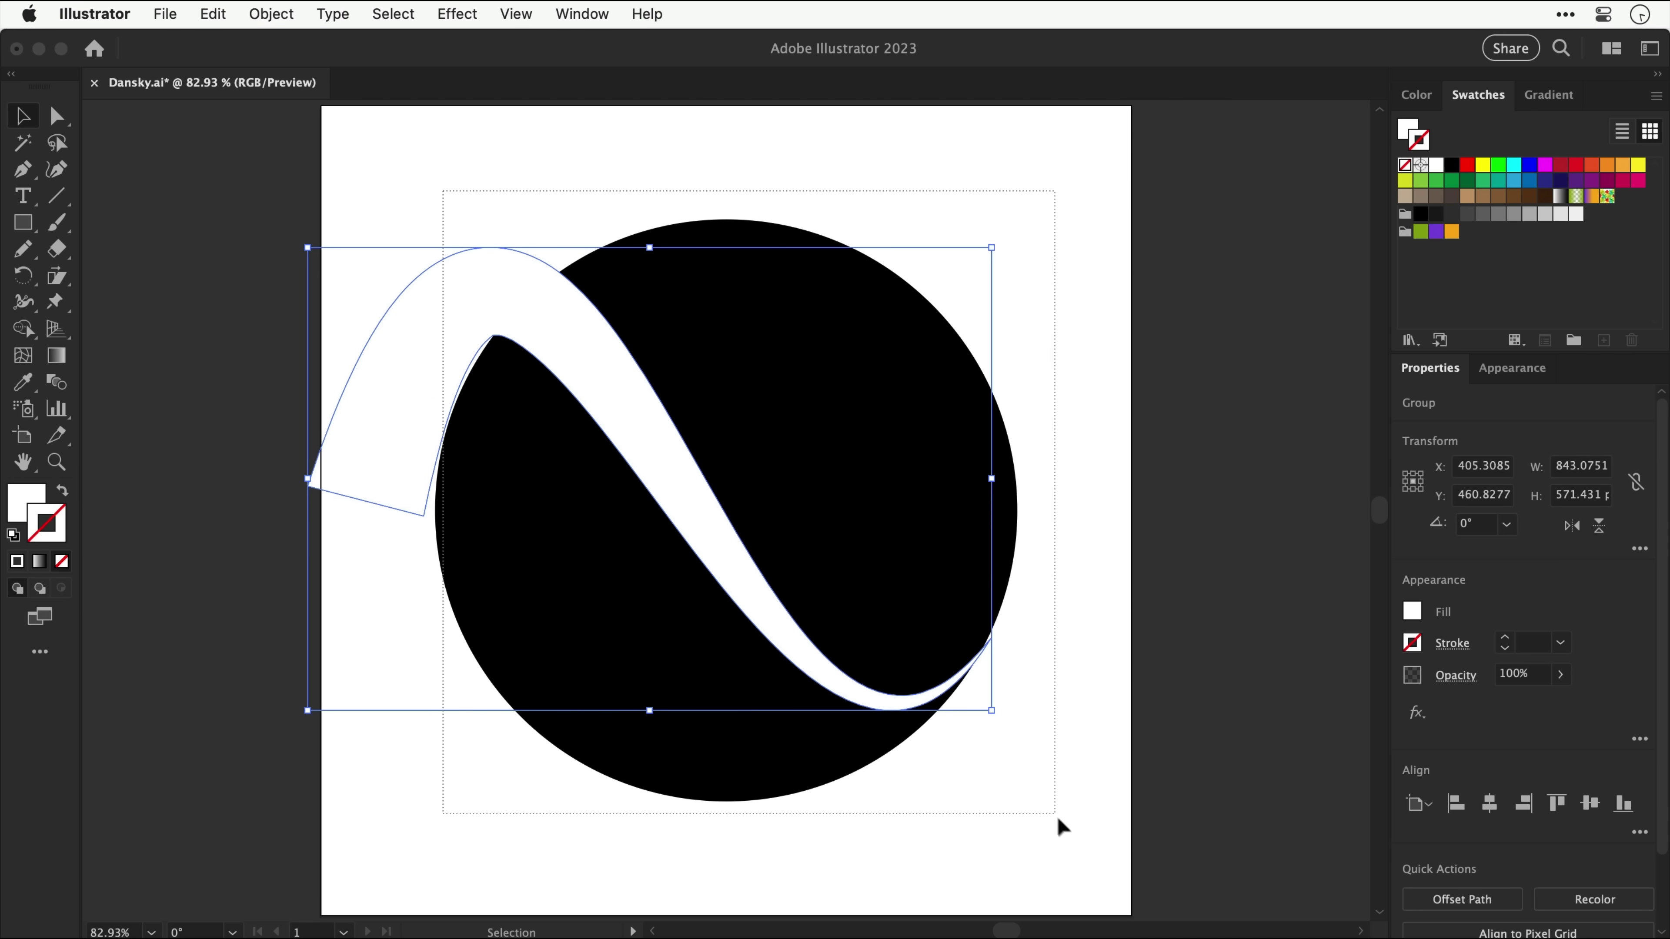
pyautogui.press('super+a')
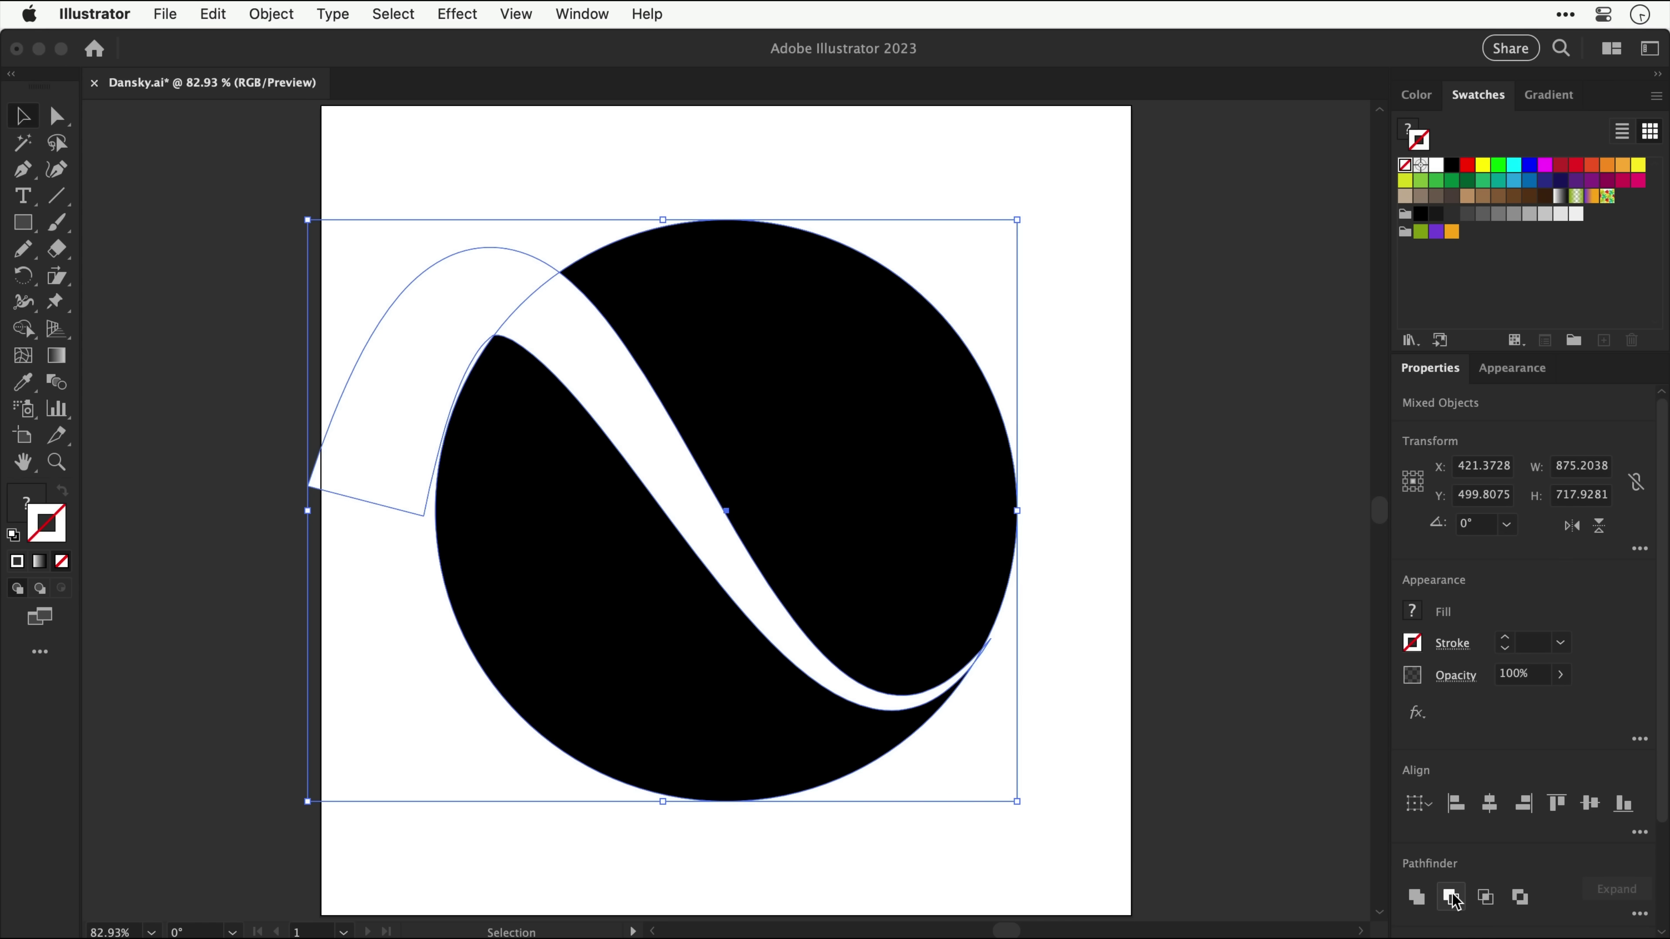
pyautogui.click(1233, 855)
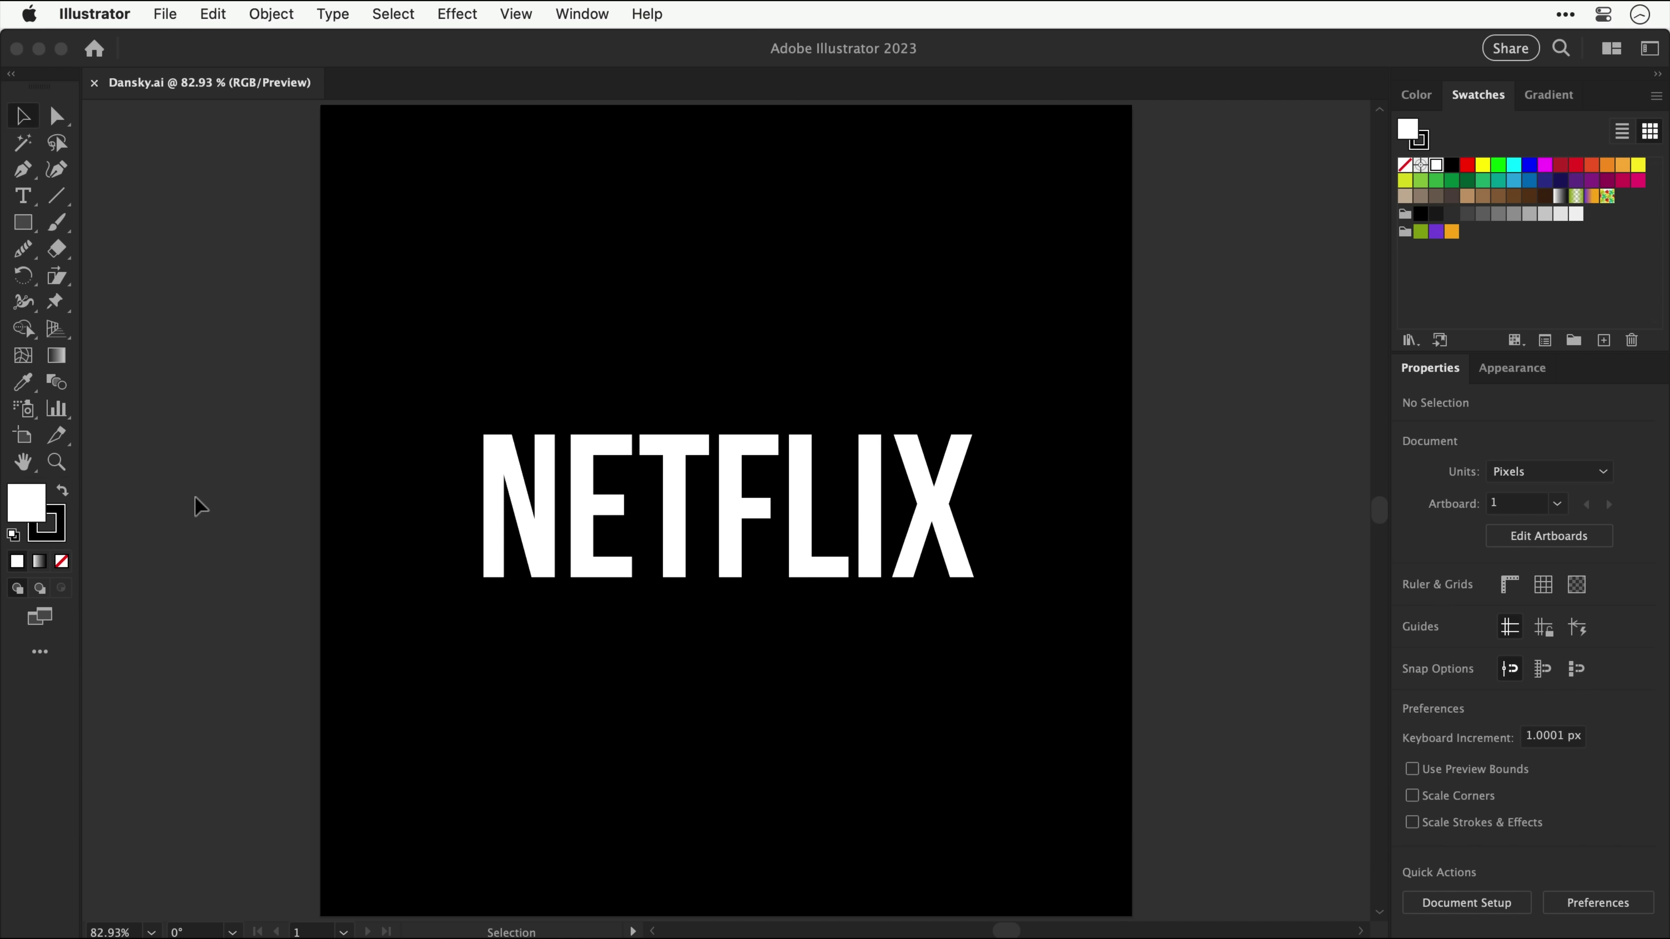
# Step: Select the NETFLIX text, clear its fill, and fill it white
pyautogui.click(529, 507)
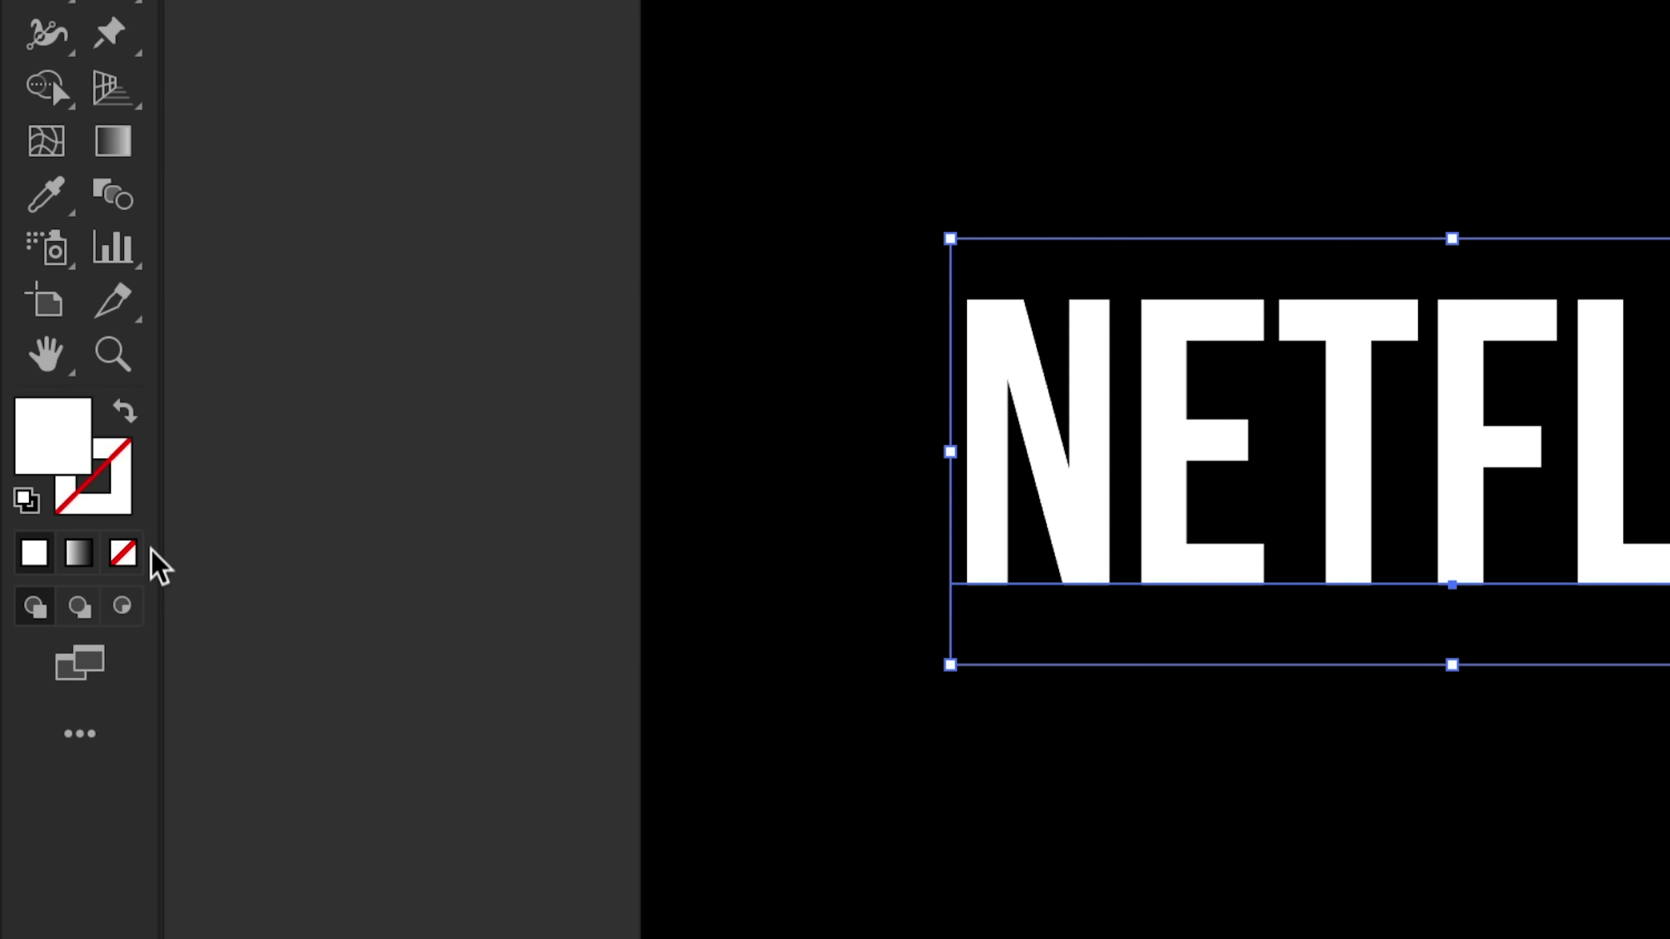
pyautogui.click(123, 552)
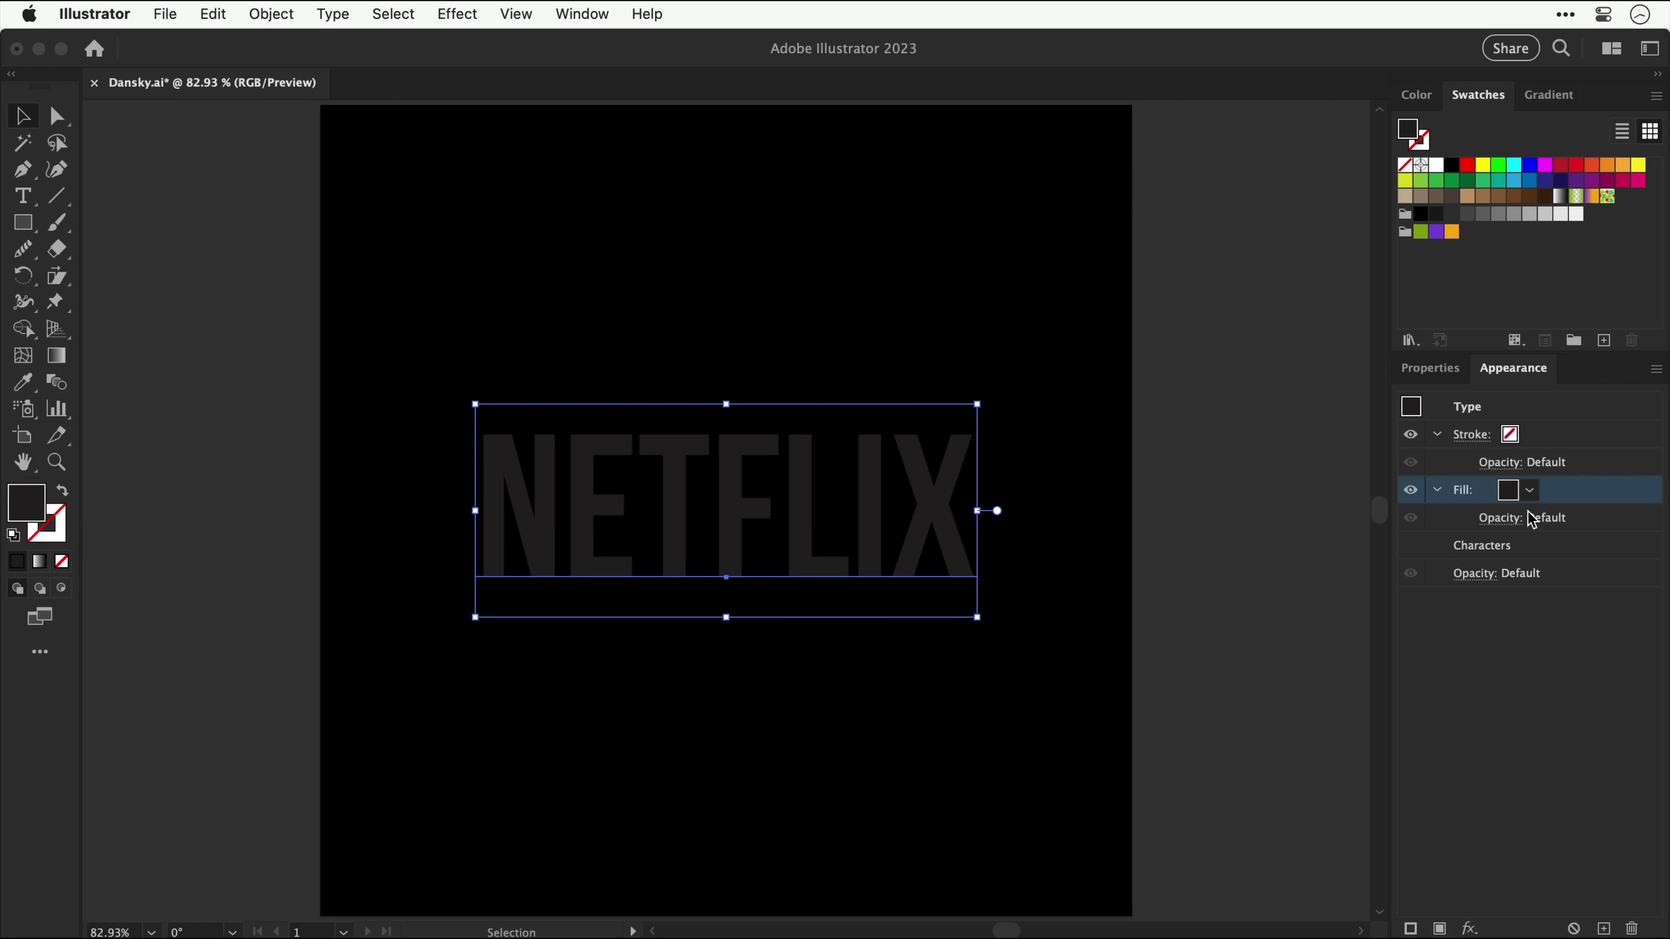
pyautogui.click(1531, 491)
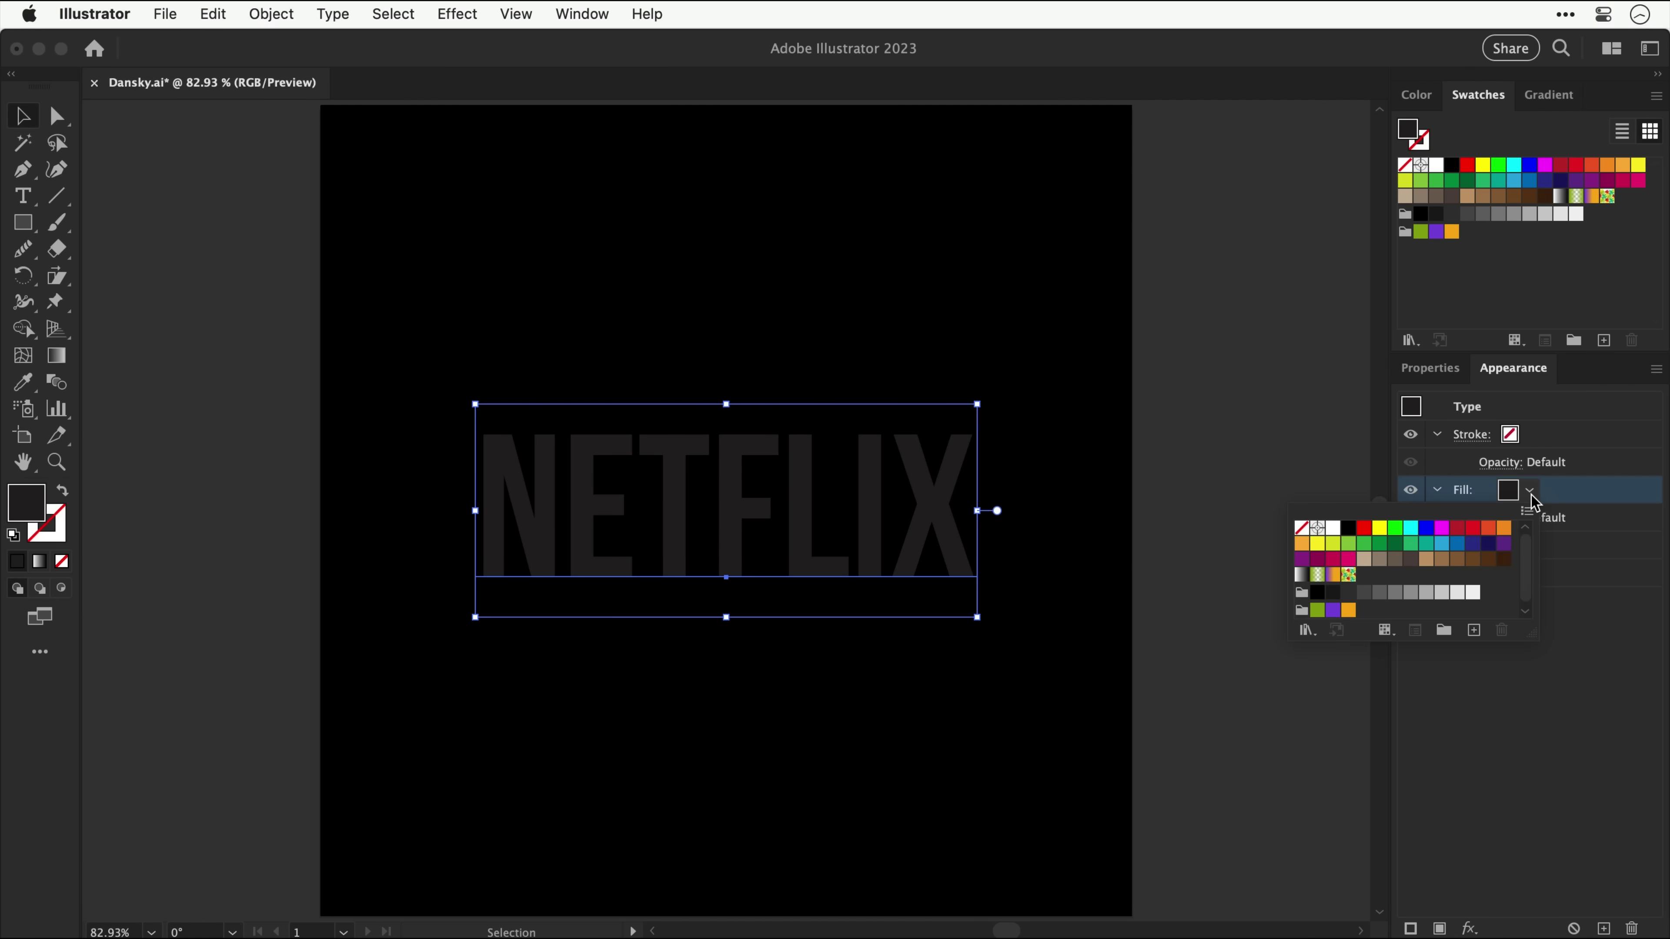
pyautogui.click(1333, 532)
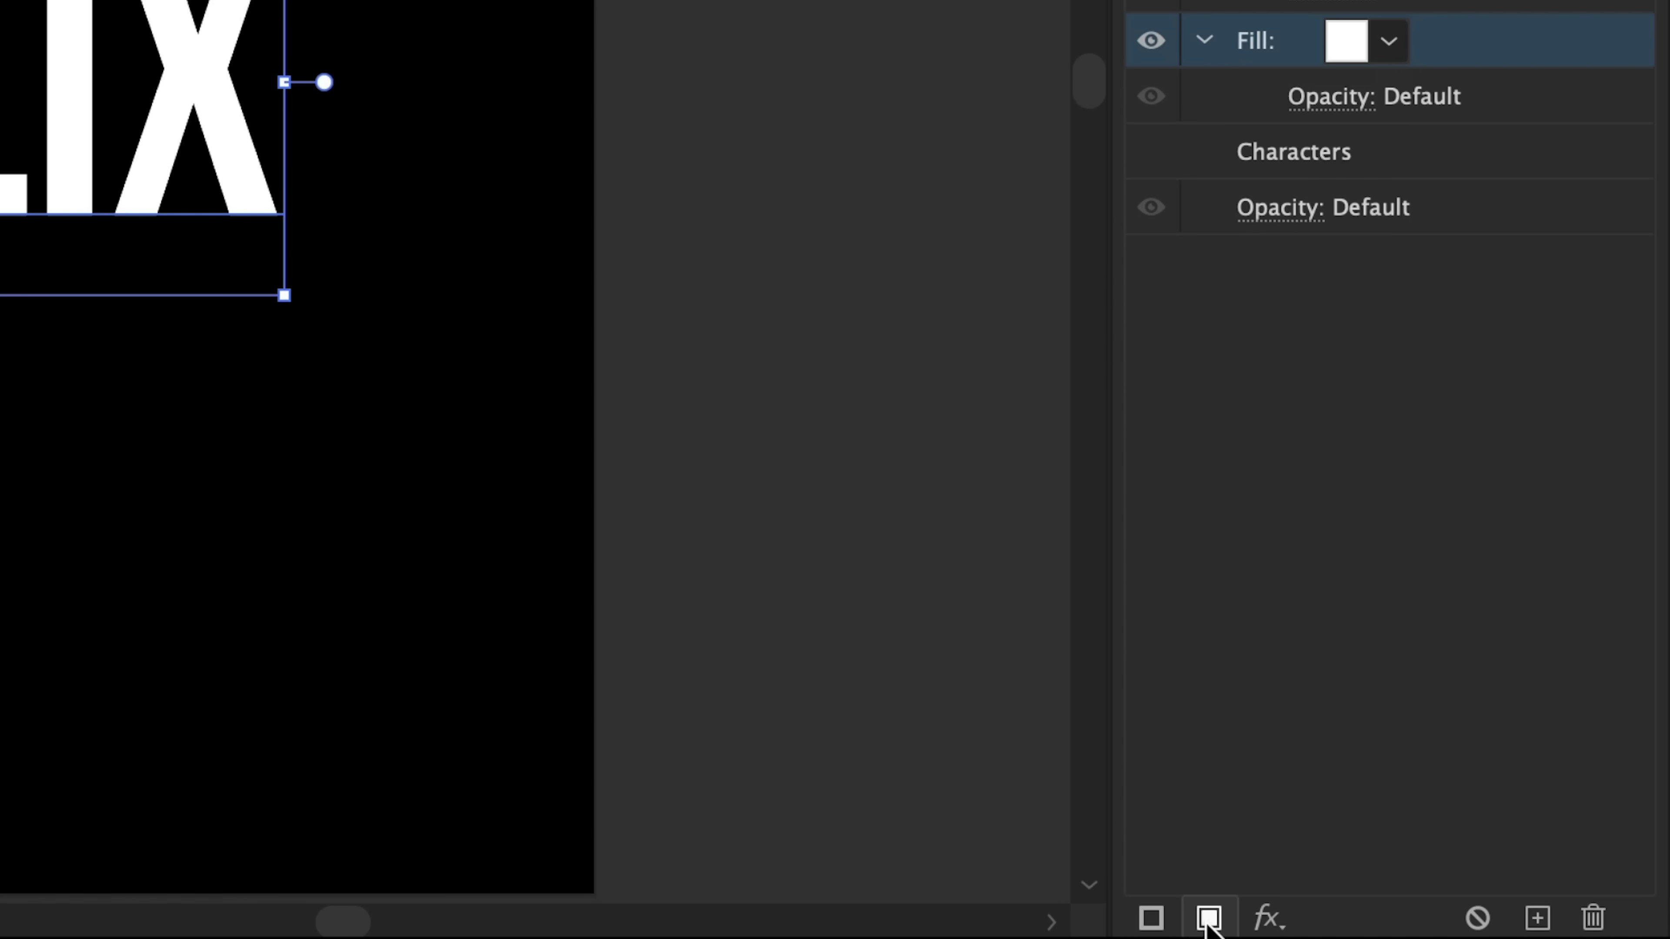
# Step: Add a second fill beneath the white one and keep it red
pyautogui.click(1207, 922)
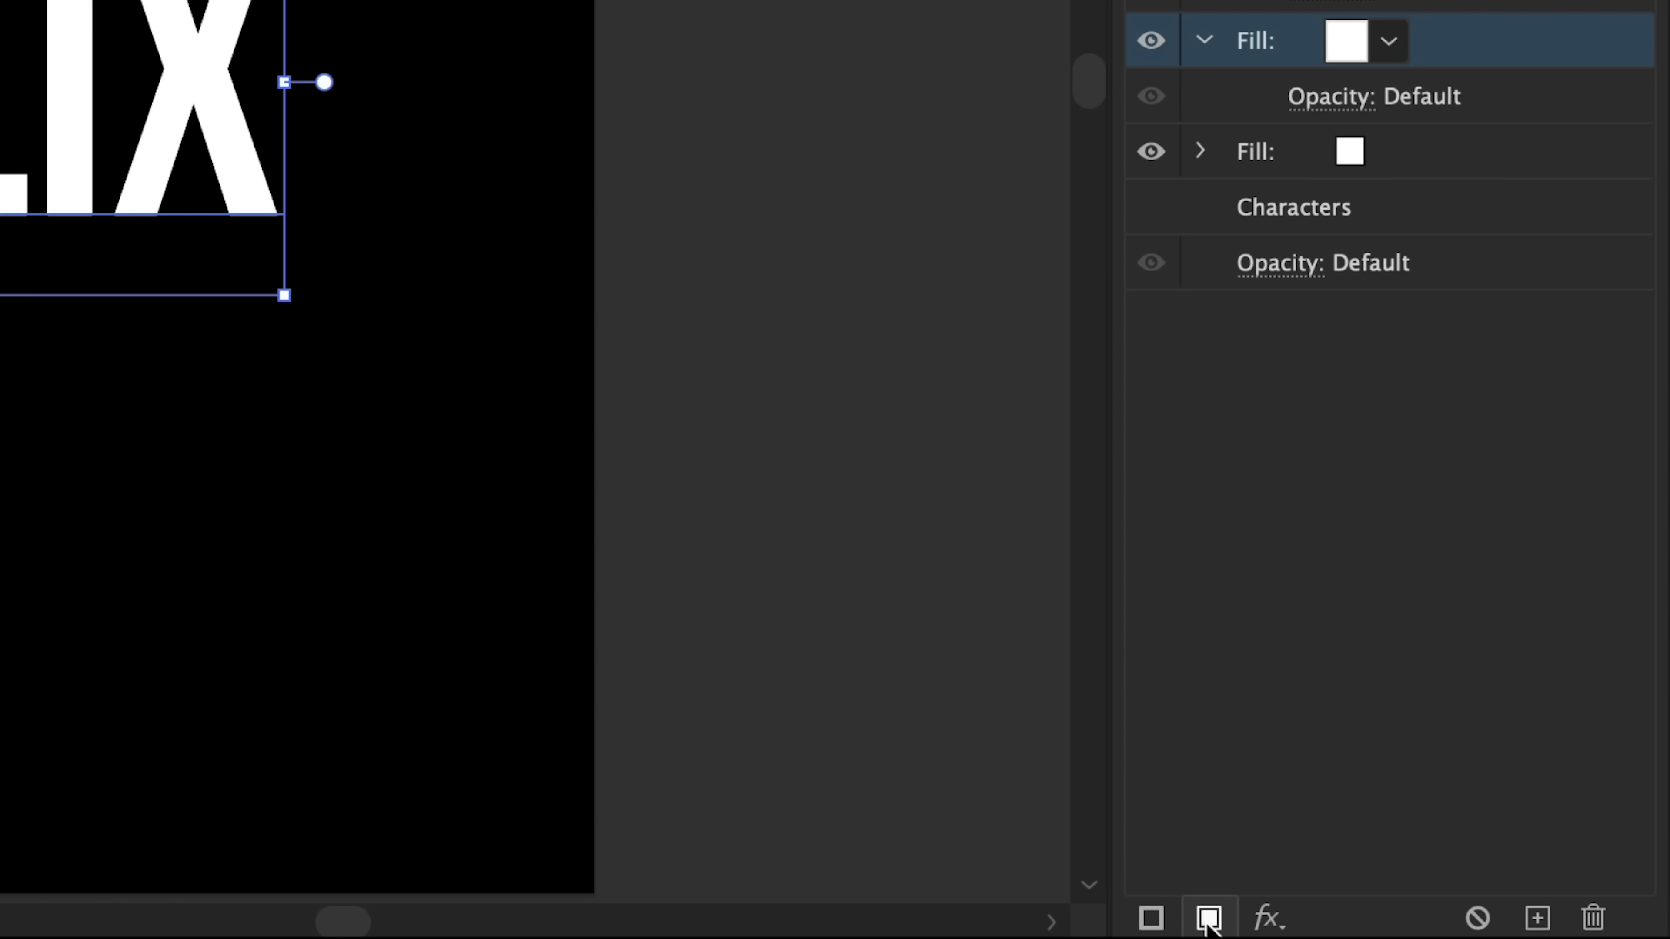
pyautogui.click(1387, 163)
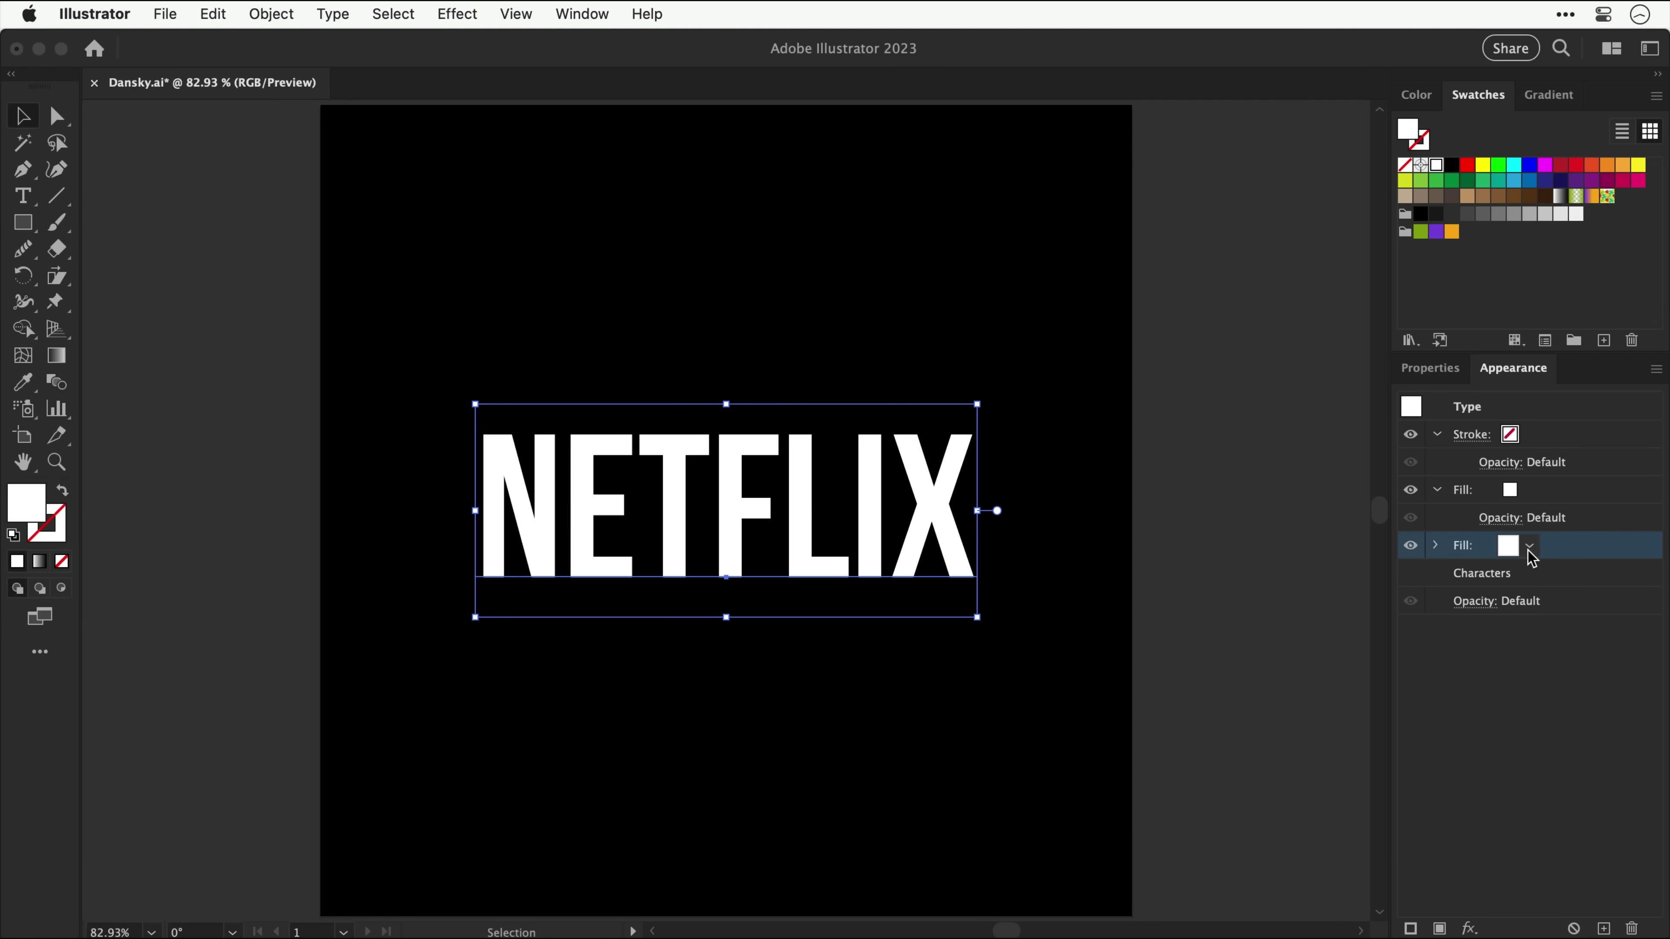
pyautogui.click(1530, 548)
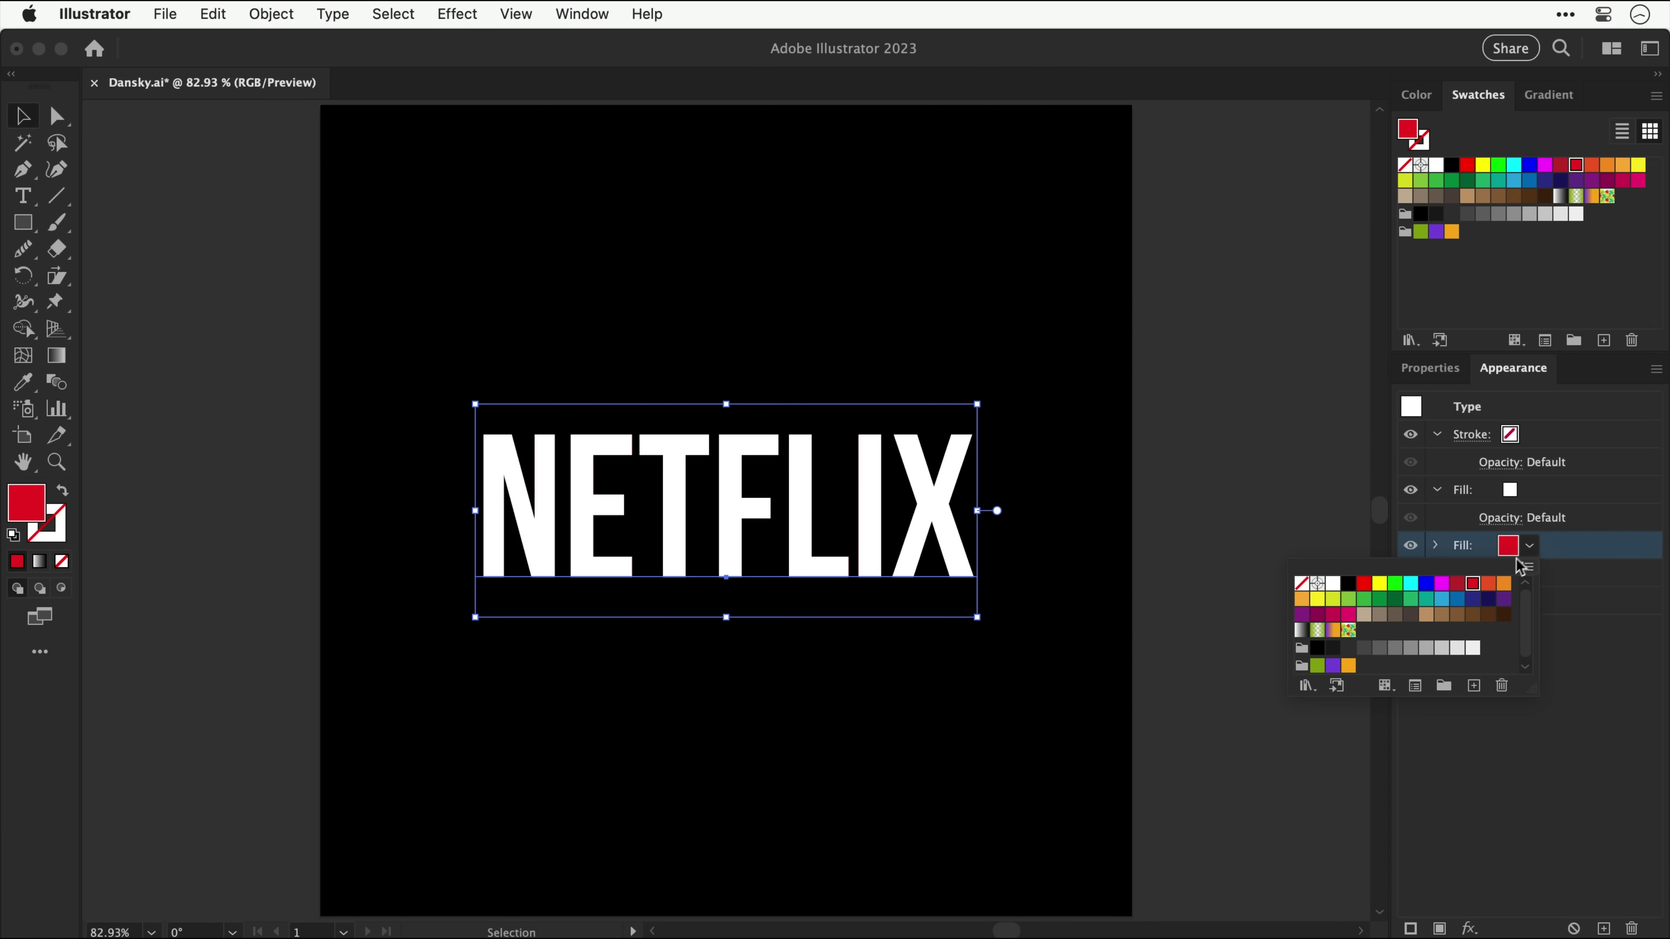
pyautogui.click(1535, 558)
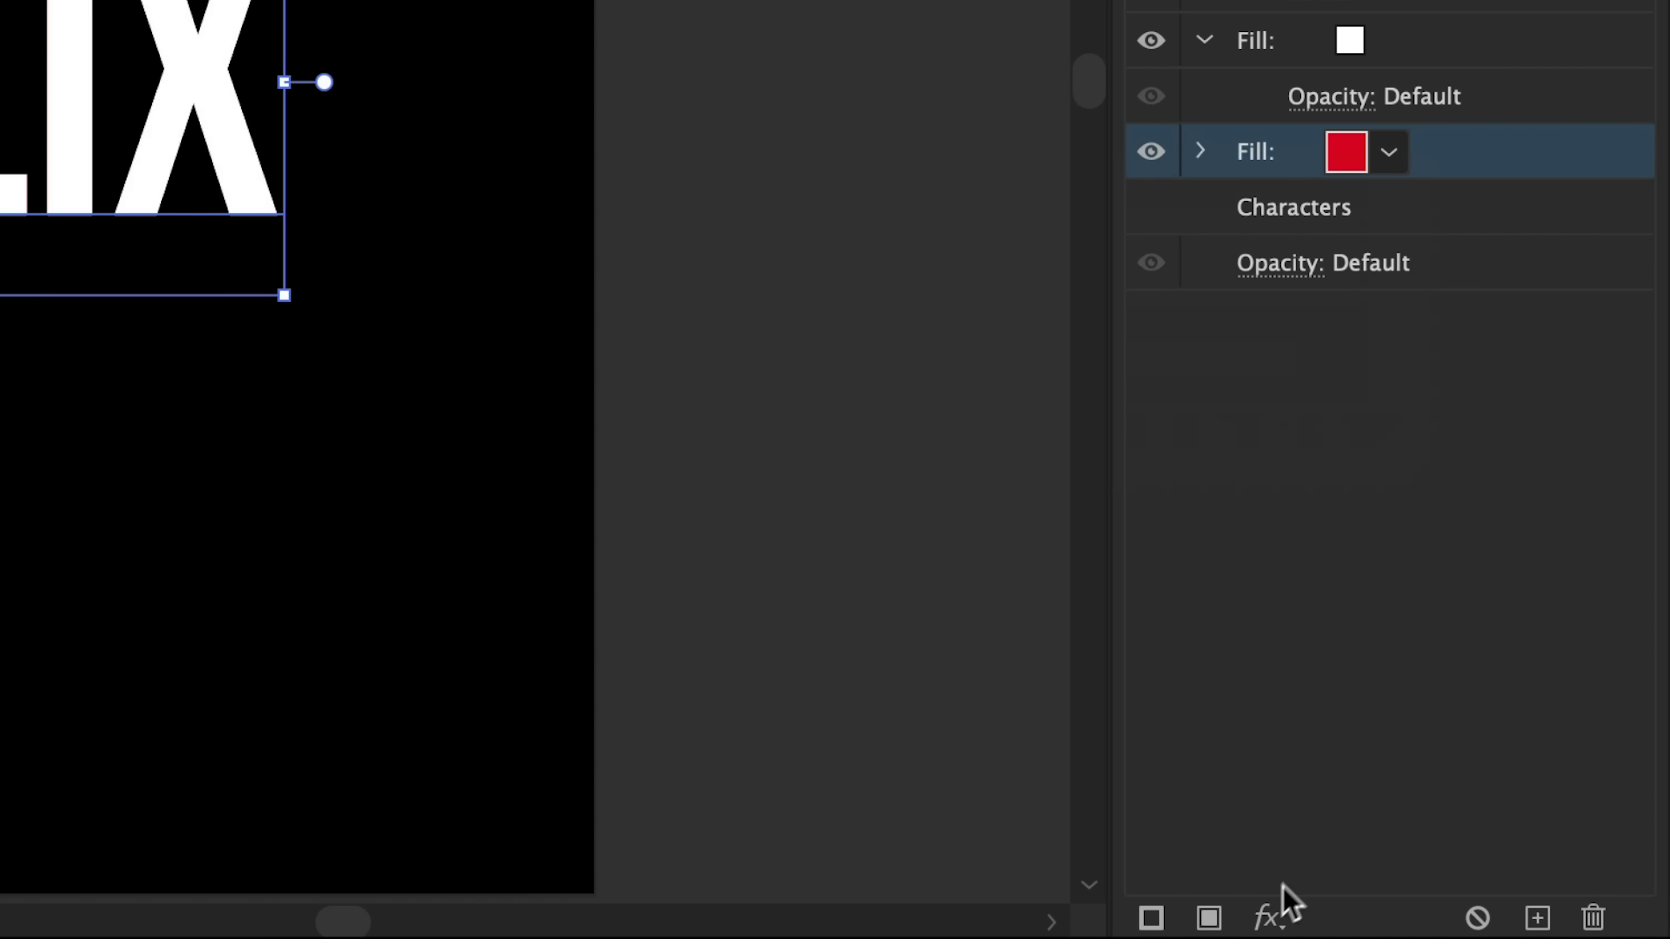
# Step: Convert the red fill to a relative Rectangle with 50 px extra width and adjusted extra height
pyautogui.click(1469, 929)
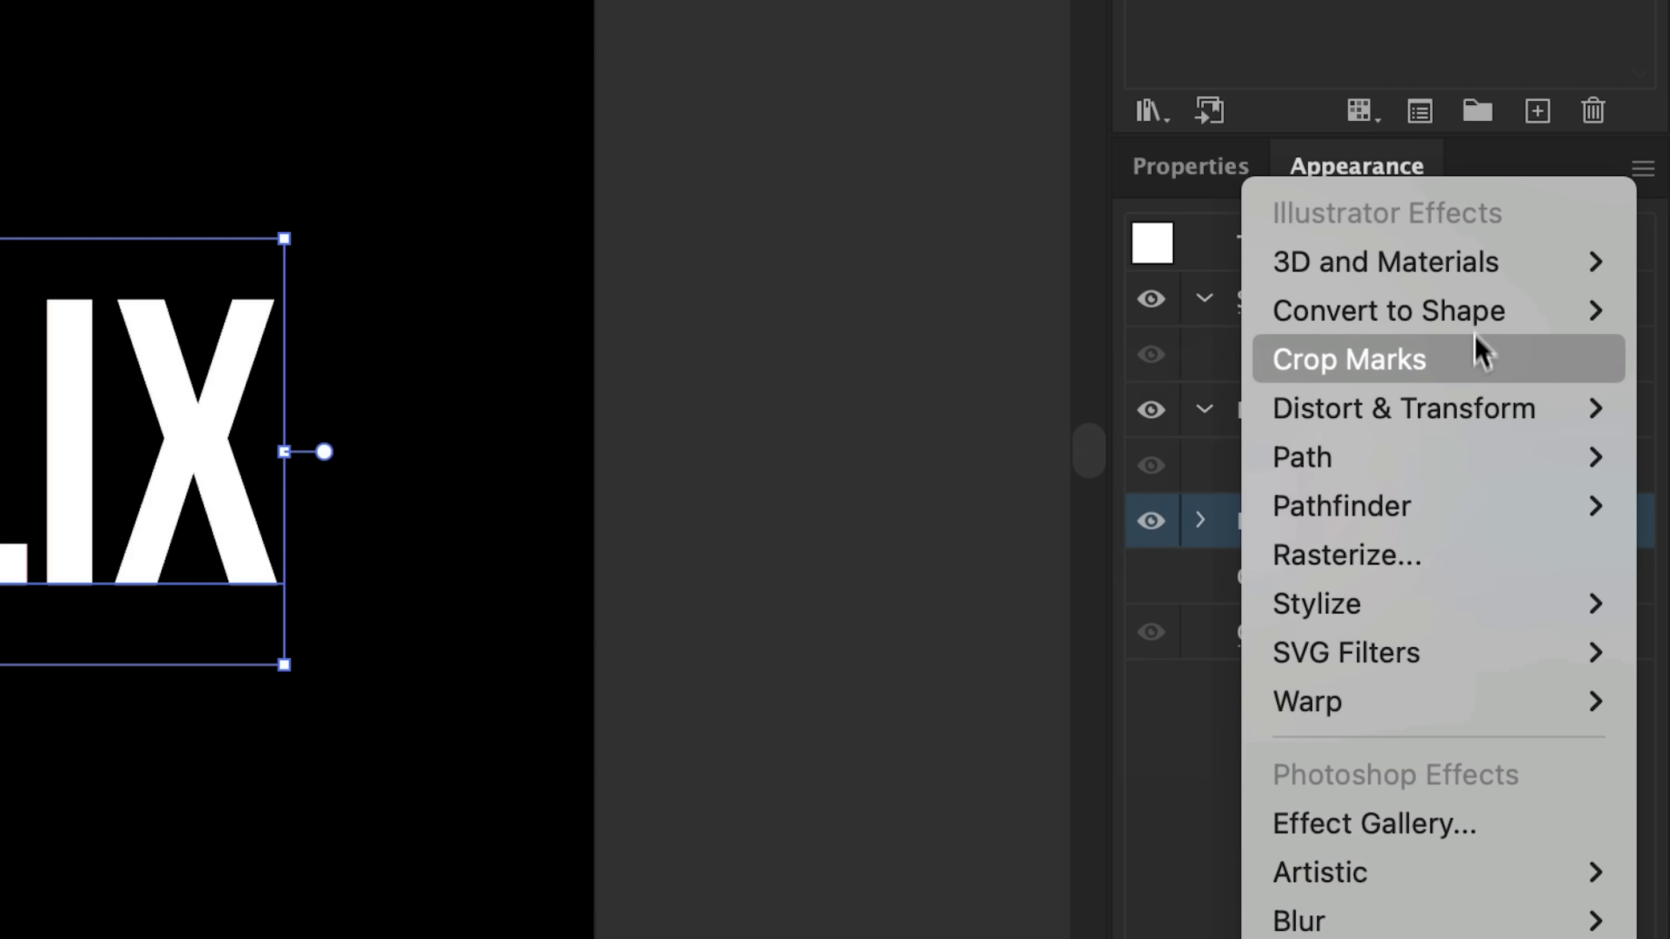
pyautogui.moveTo(1578, 443)
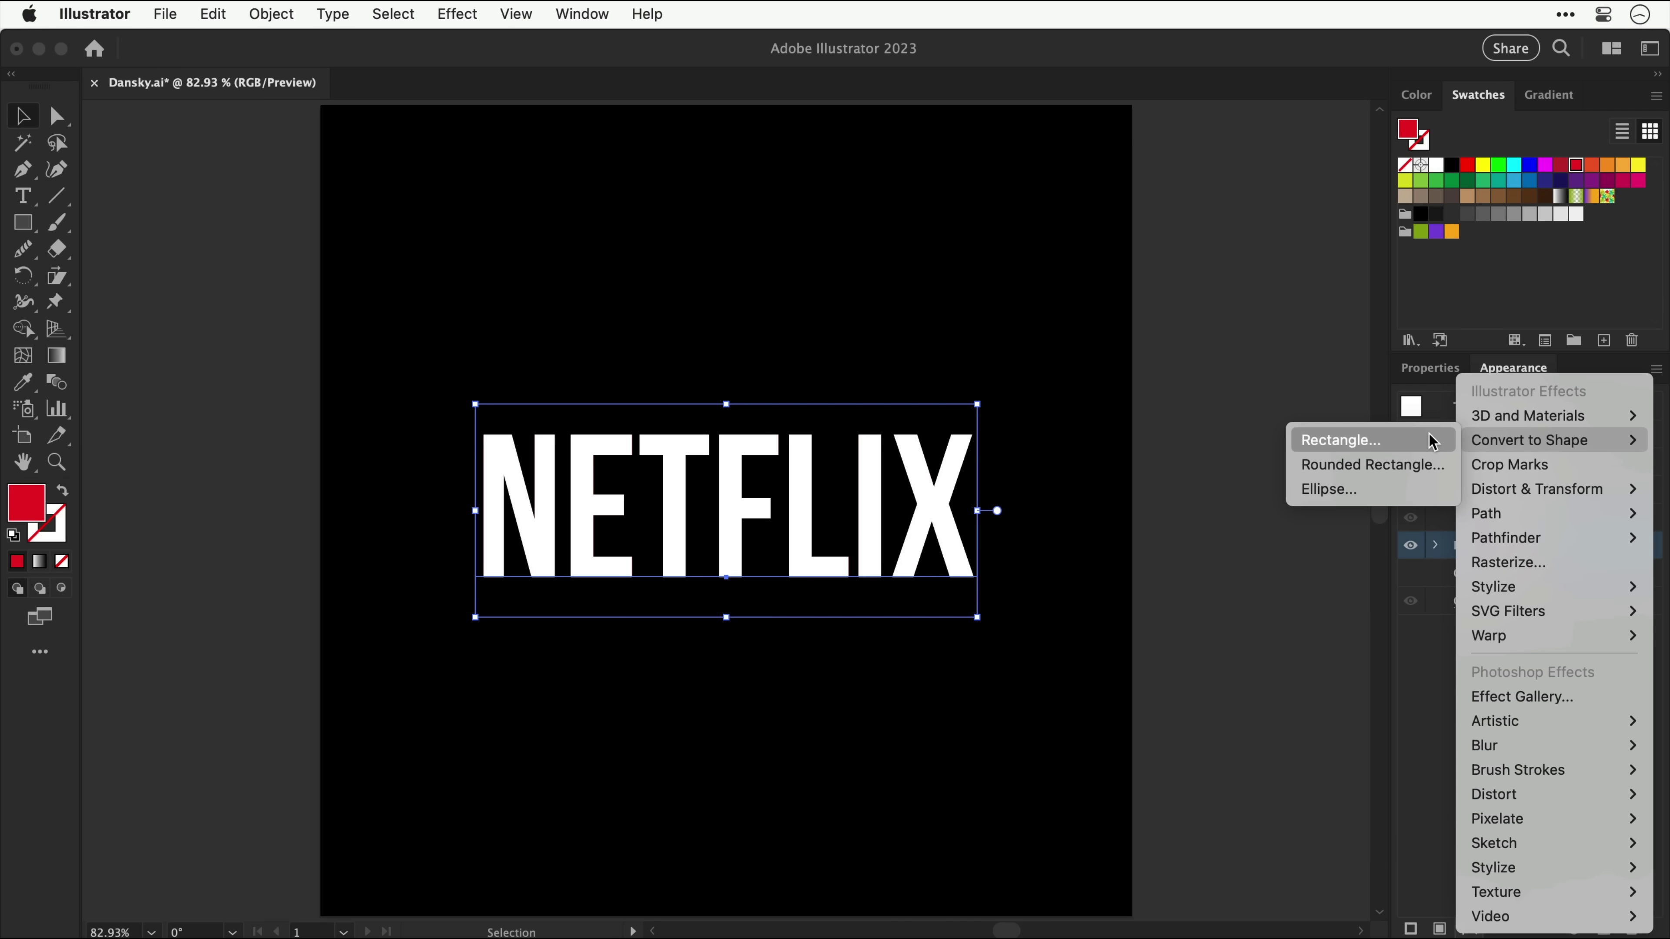
pyautogui.click(1194, 314)
pyautogui.hotkey('shift', 'Up')
pyautogui.hotkey('shift', 'Up')
pyautogui.hotkey('shift', 'Up')
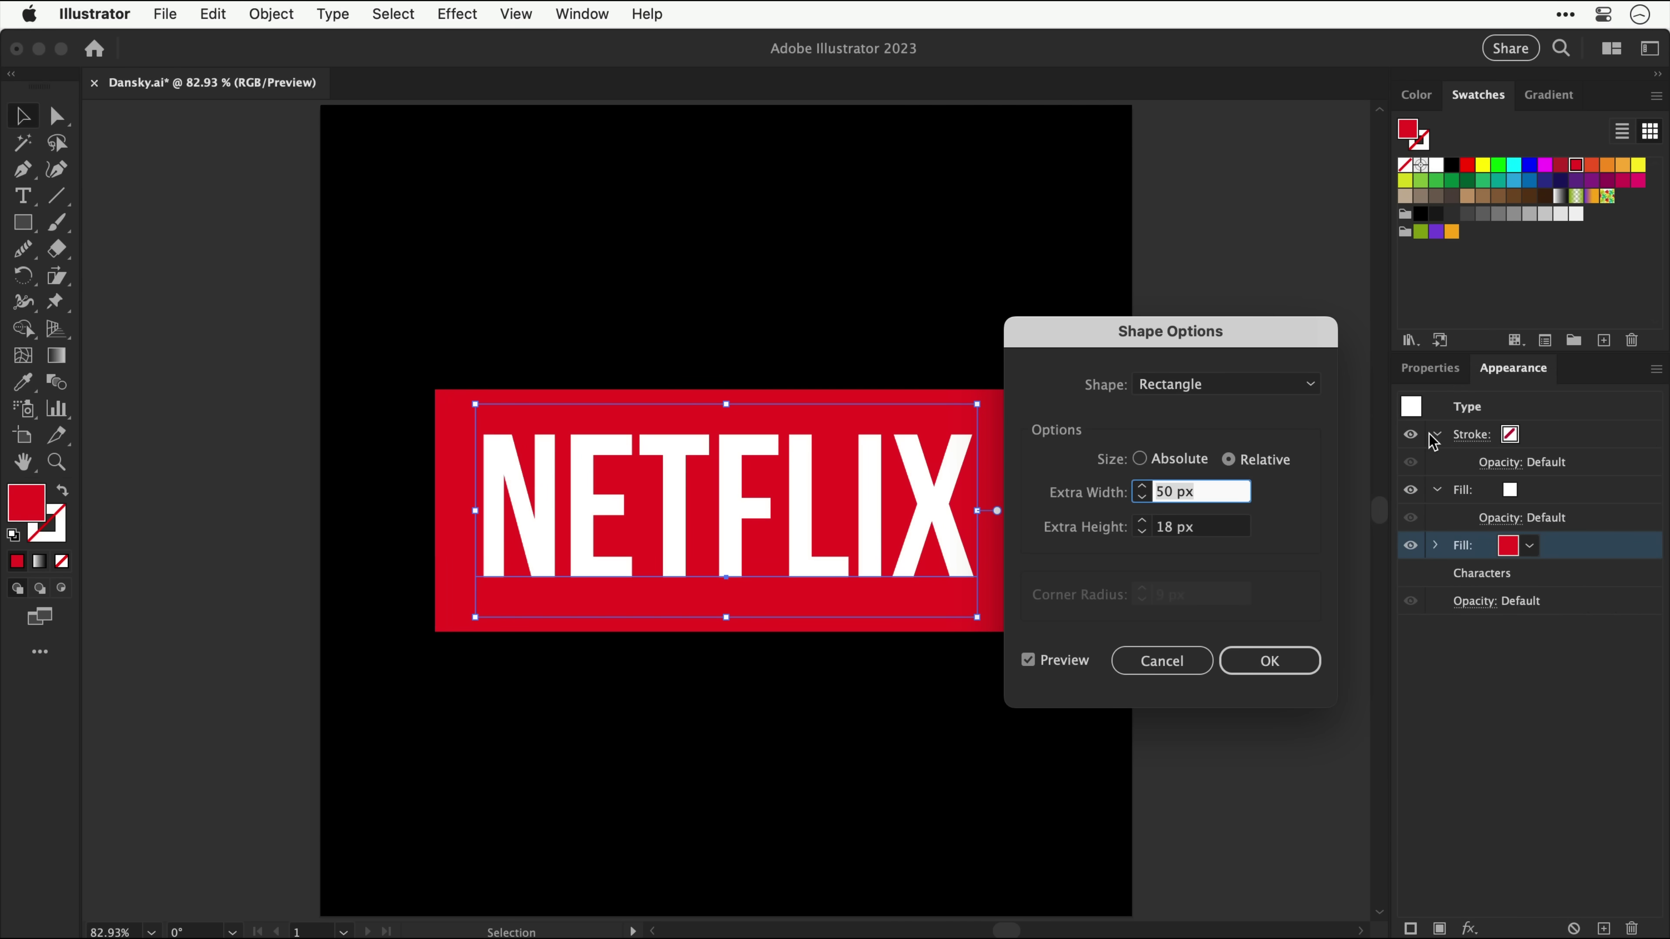
pyautogui.press('Tab')
pyautogui.hotkey('shift', 'Up')
pyautogui.hotkey('shift', 'Up')
pyautogui.hotkey('shift', 'Up')
pyautogui.hotkey('shift', 'Up')
pyautogui.hotkey('shift', 'Down')
pyautogui.hotkey('shift', 'Down')
pyautogui.hotkey('shift', 'Down')
pyautogui.press('Return')
# Step: Warp the white lettering fill with Arc Lower at -13% bend, then select the red banner fill
pyautogui.click(1581, 490)
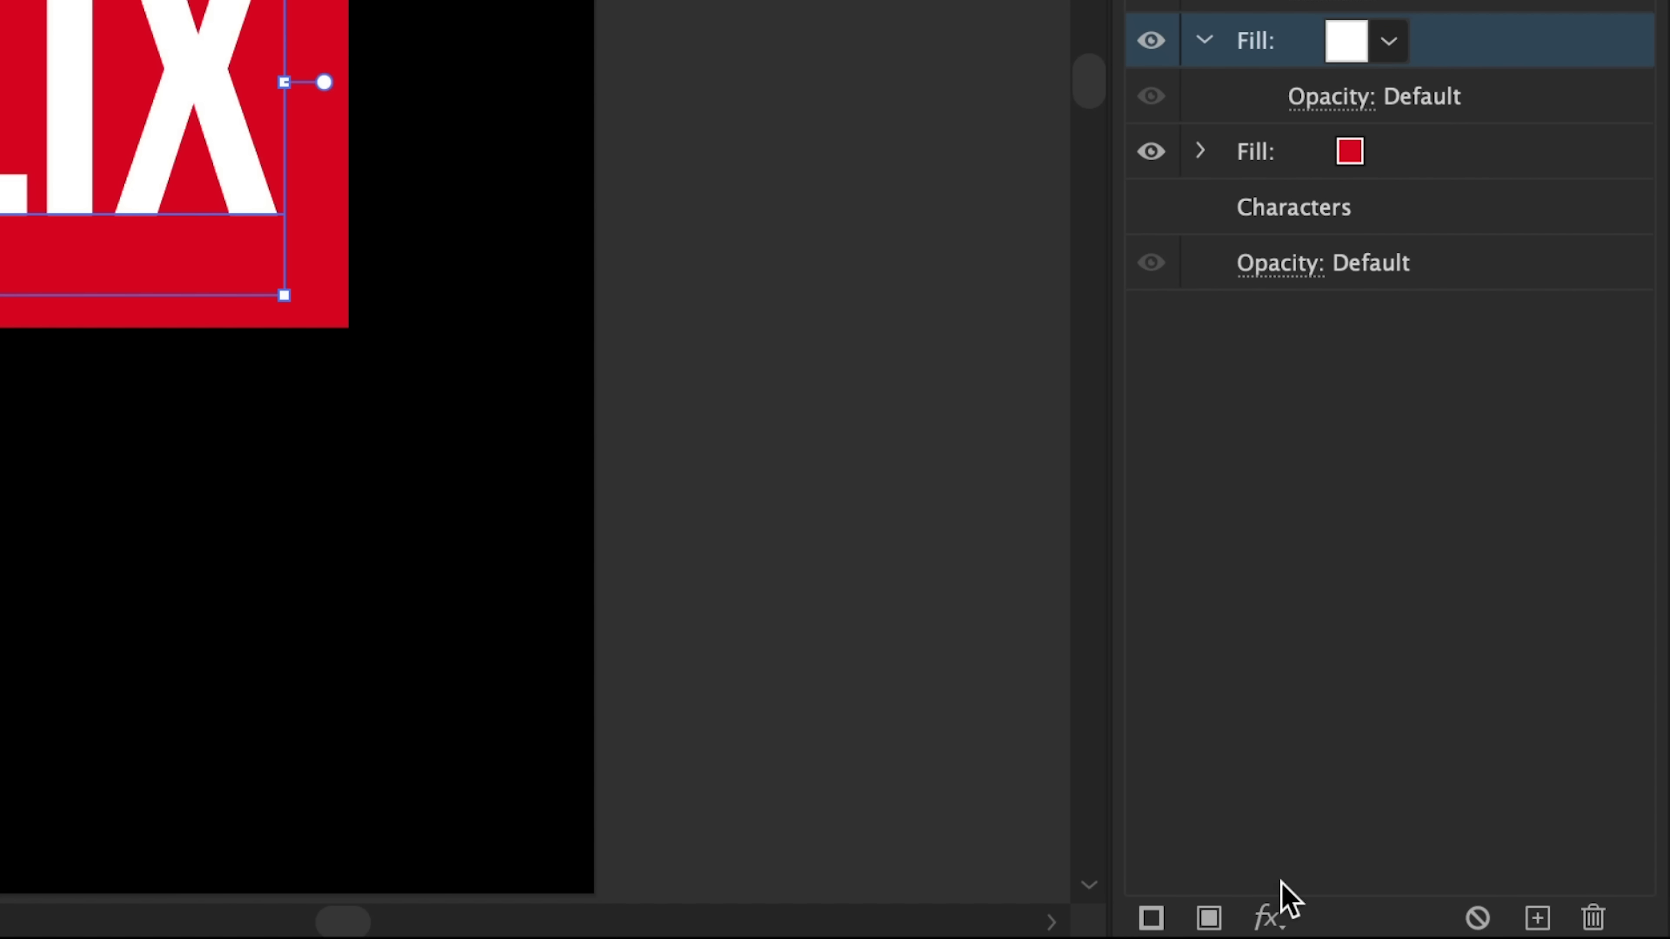
pyautogui.click(1470, 928)
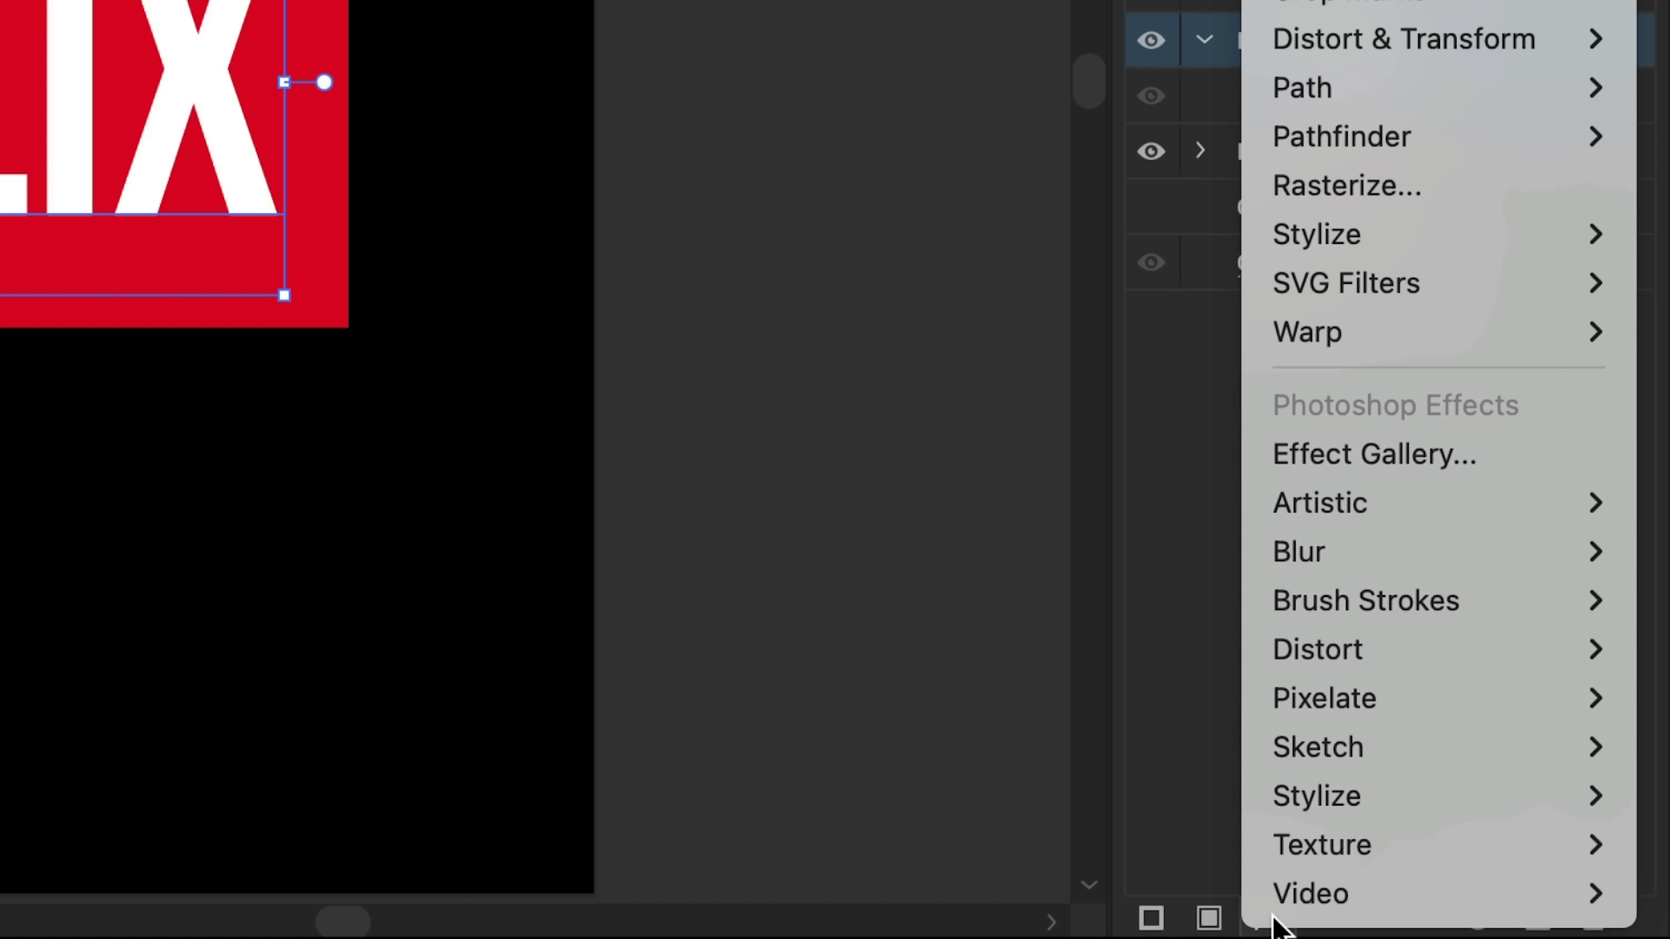
pyautogui.moveTo(1430, 339)
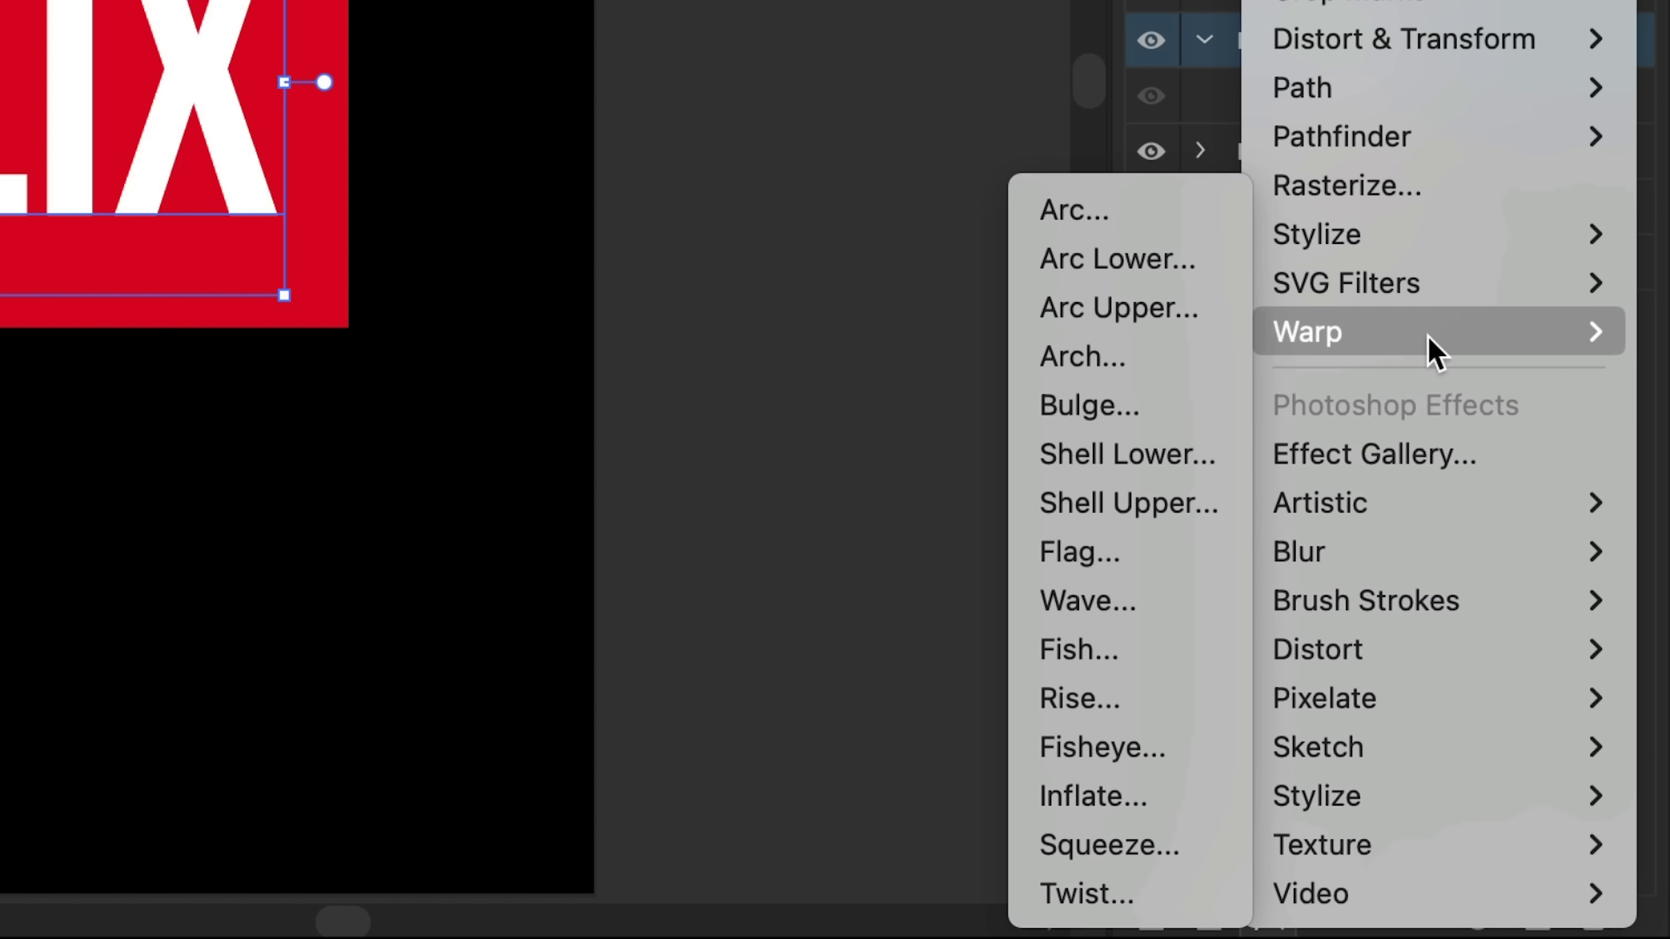
pyautogui.click(1160, 267)
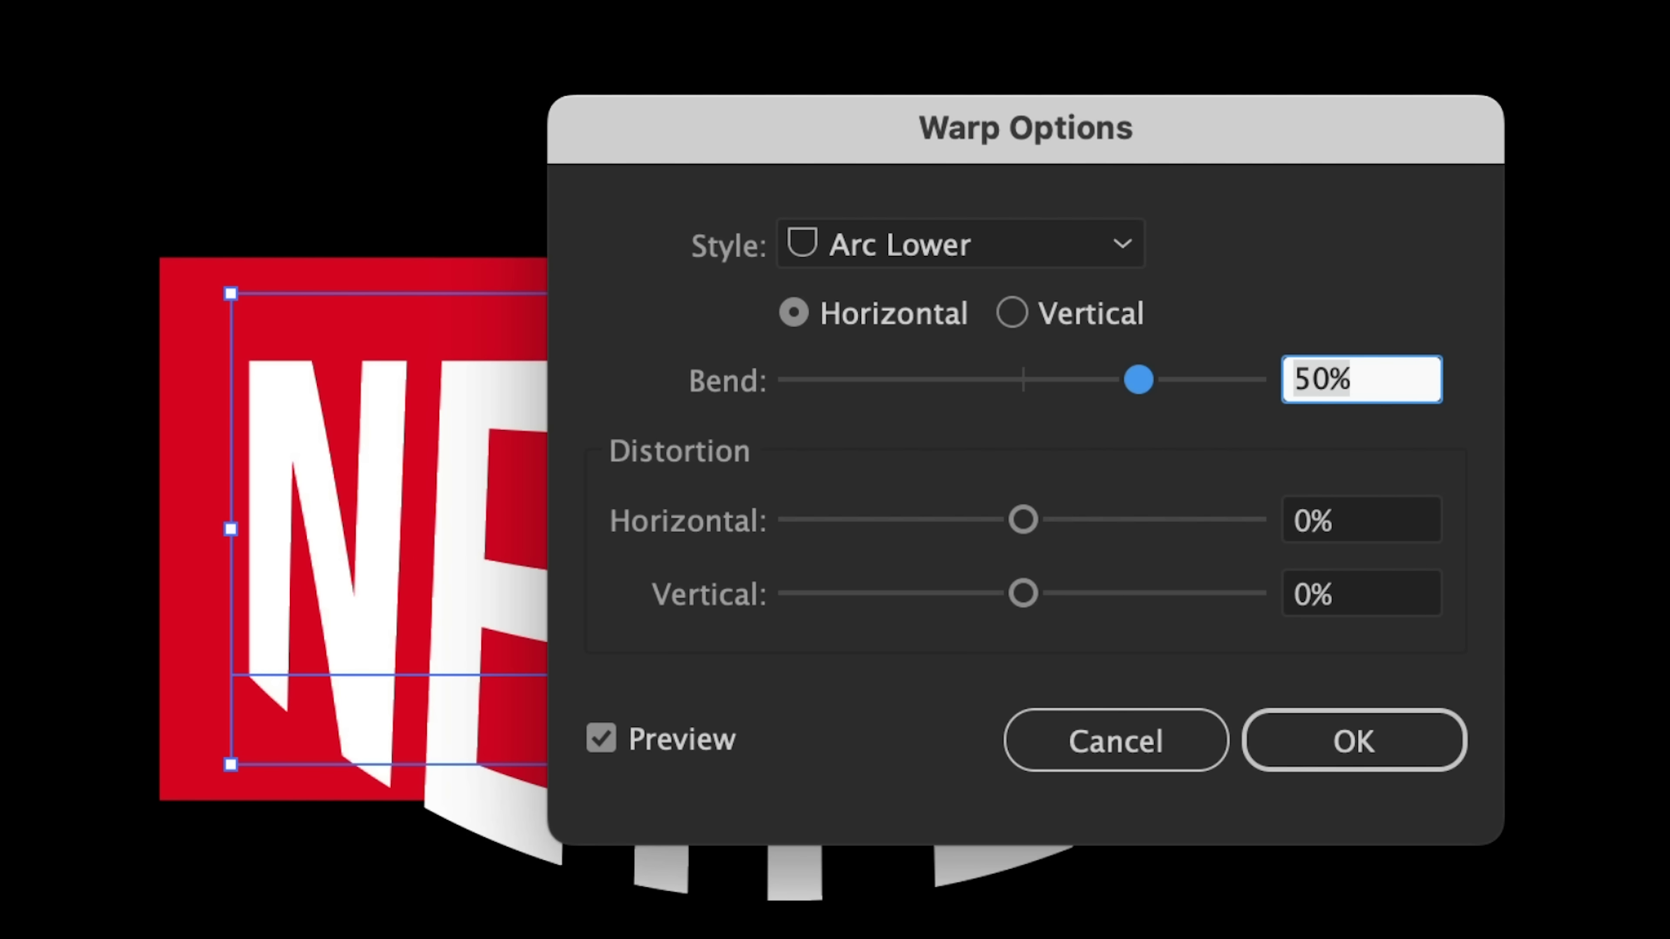
pyautogui.press('Return')
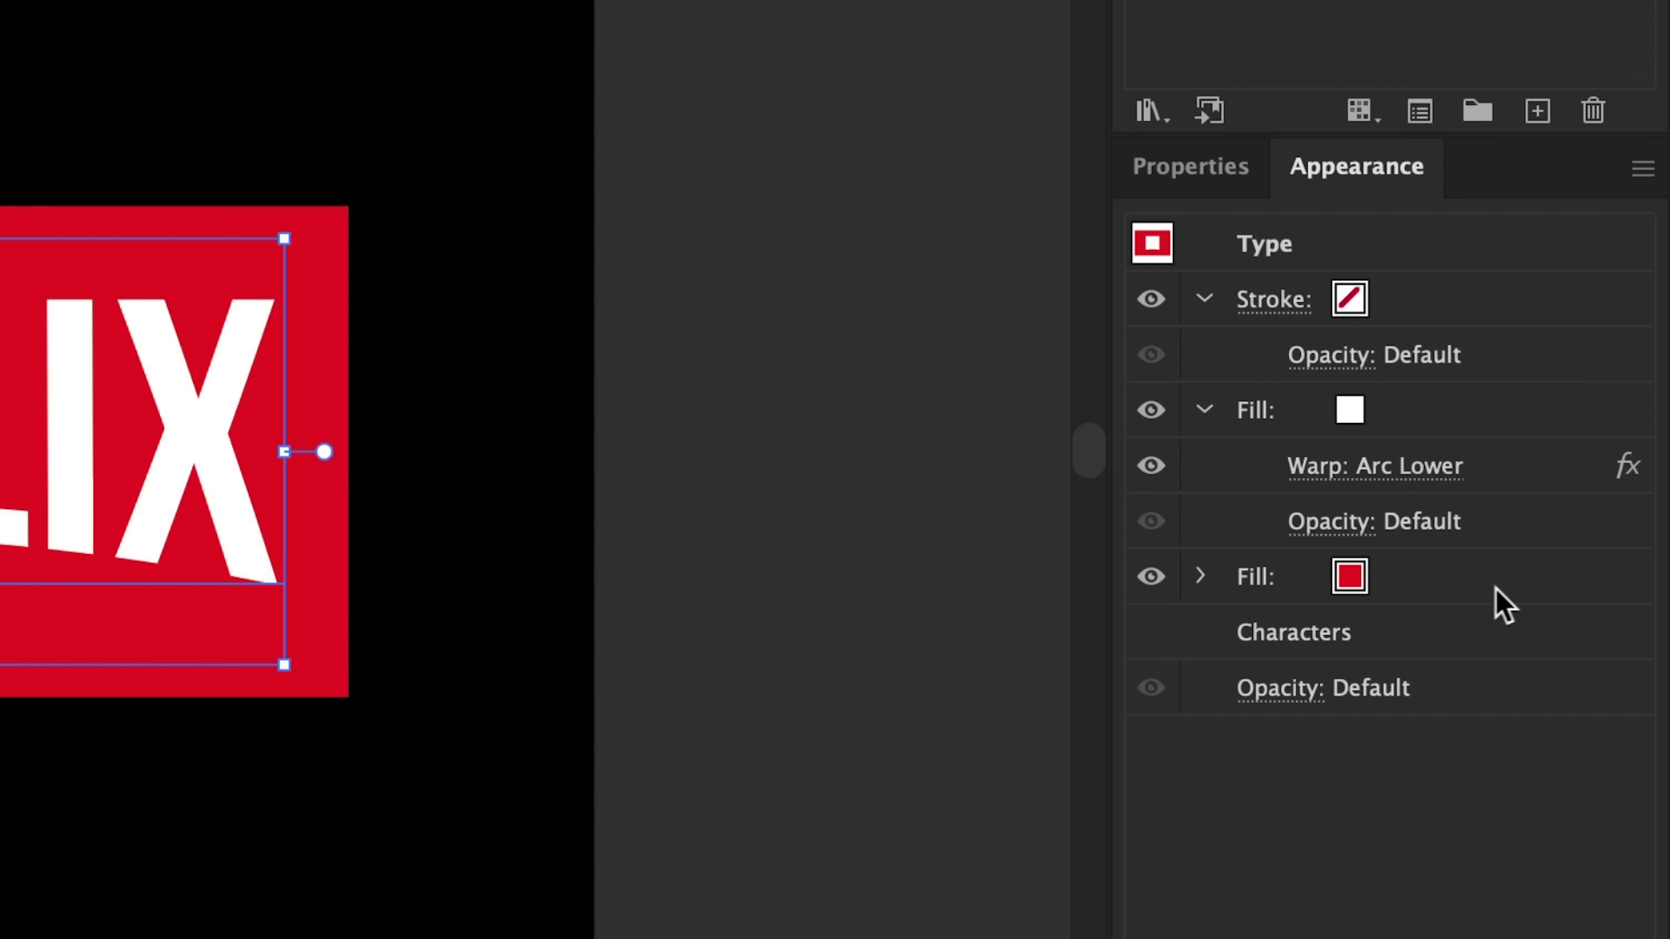
pyautogui.click(1524, 584)
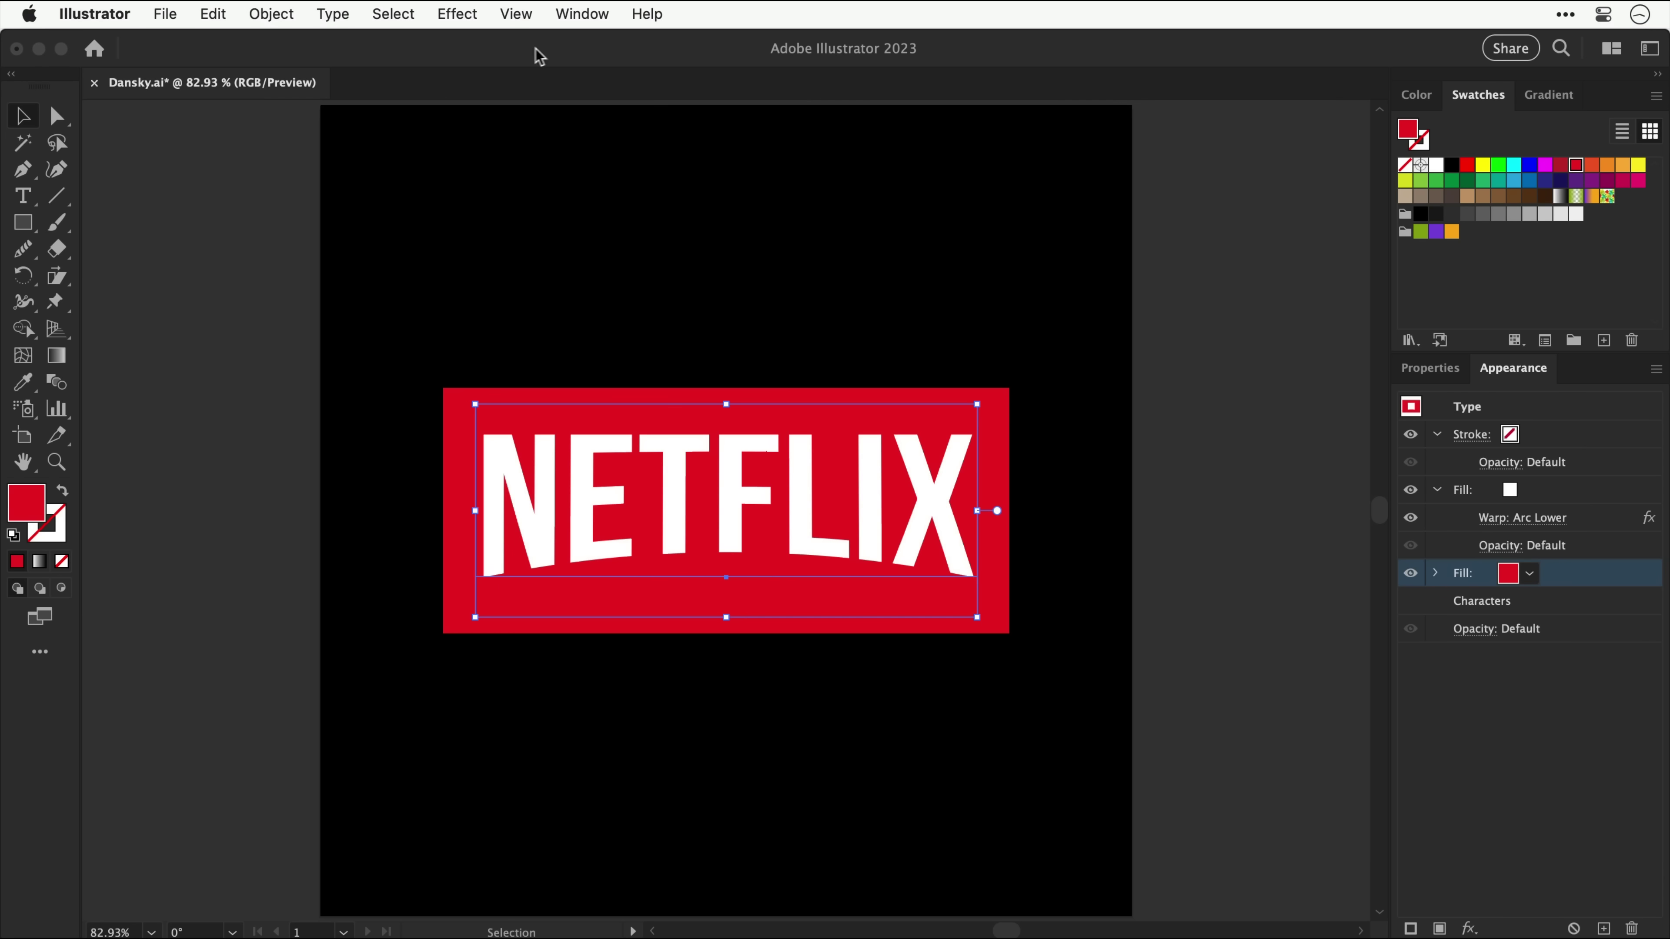
pyautogui.click(457, 14)
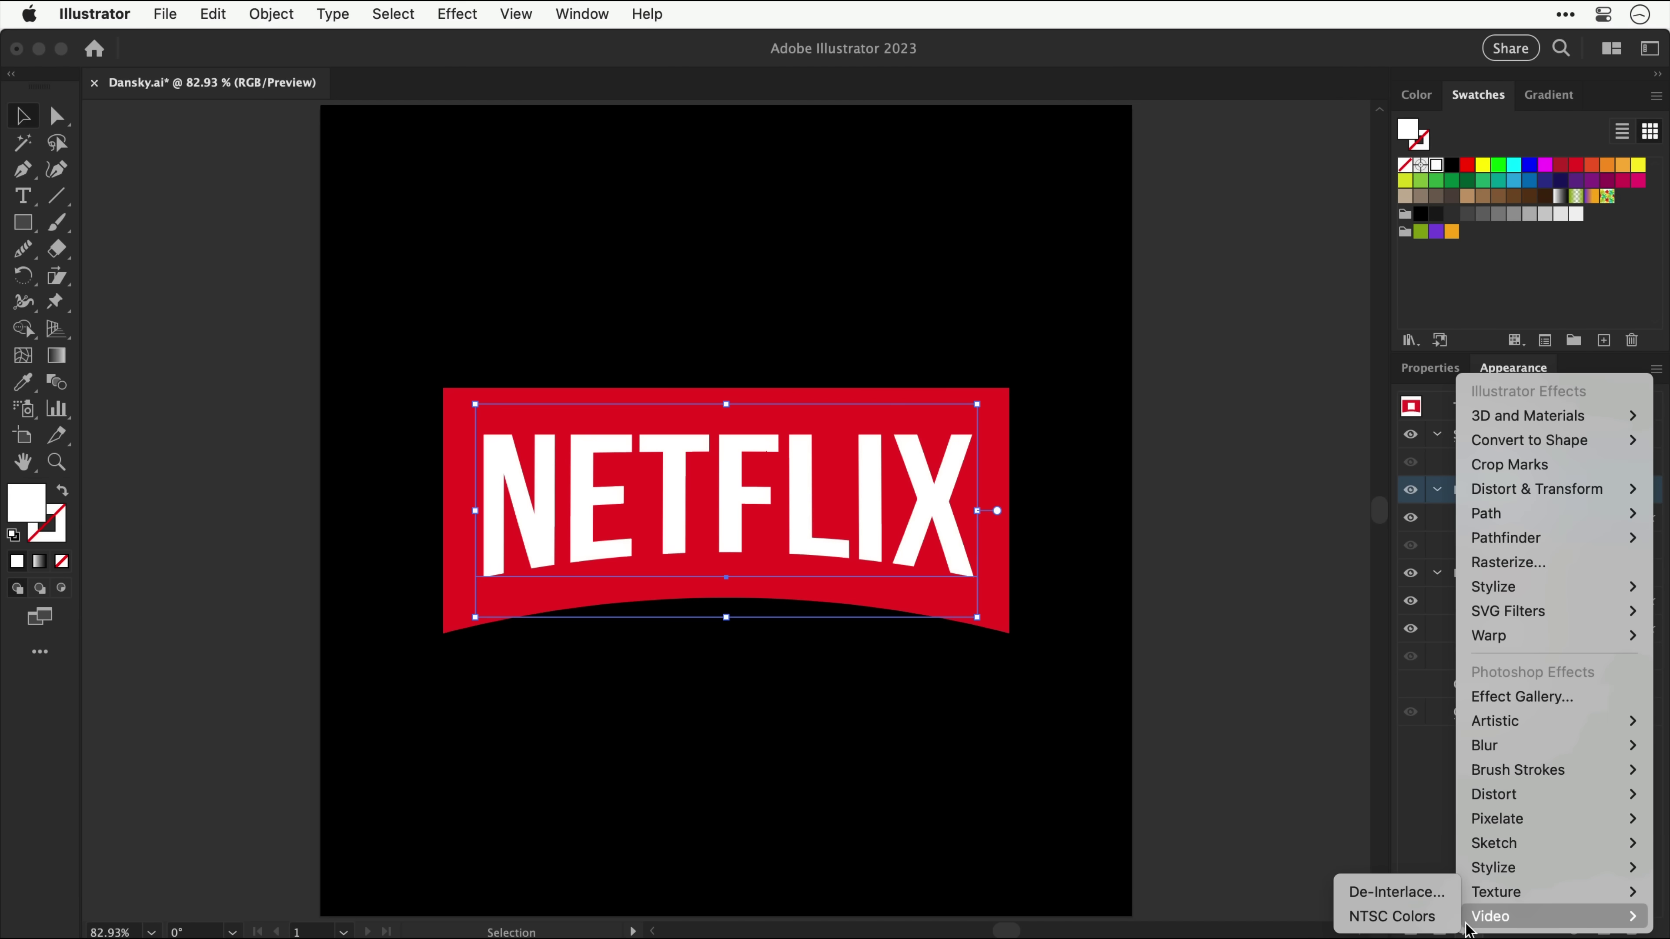
# Step: Add a Transform effect moving the white letter fill -7 px vertically
pyautogui.moveTo(1536, 498)
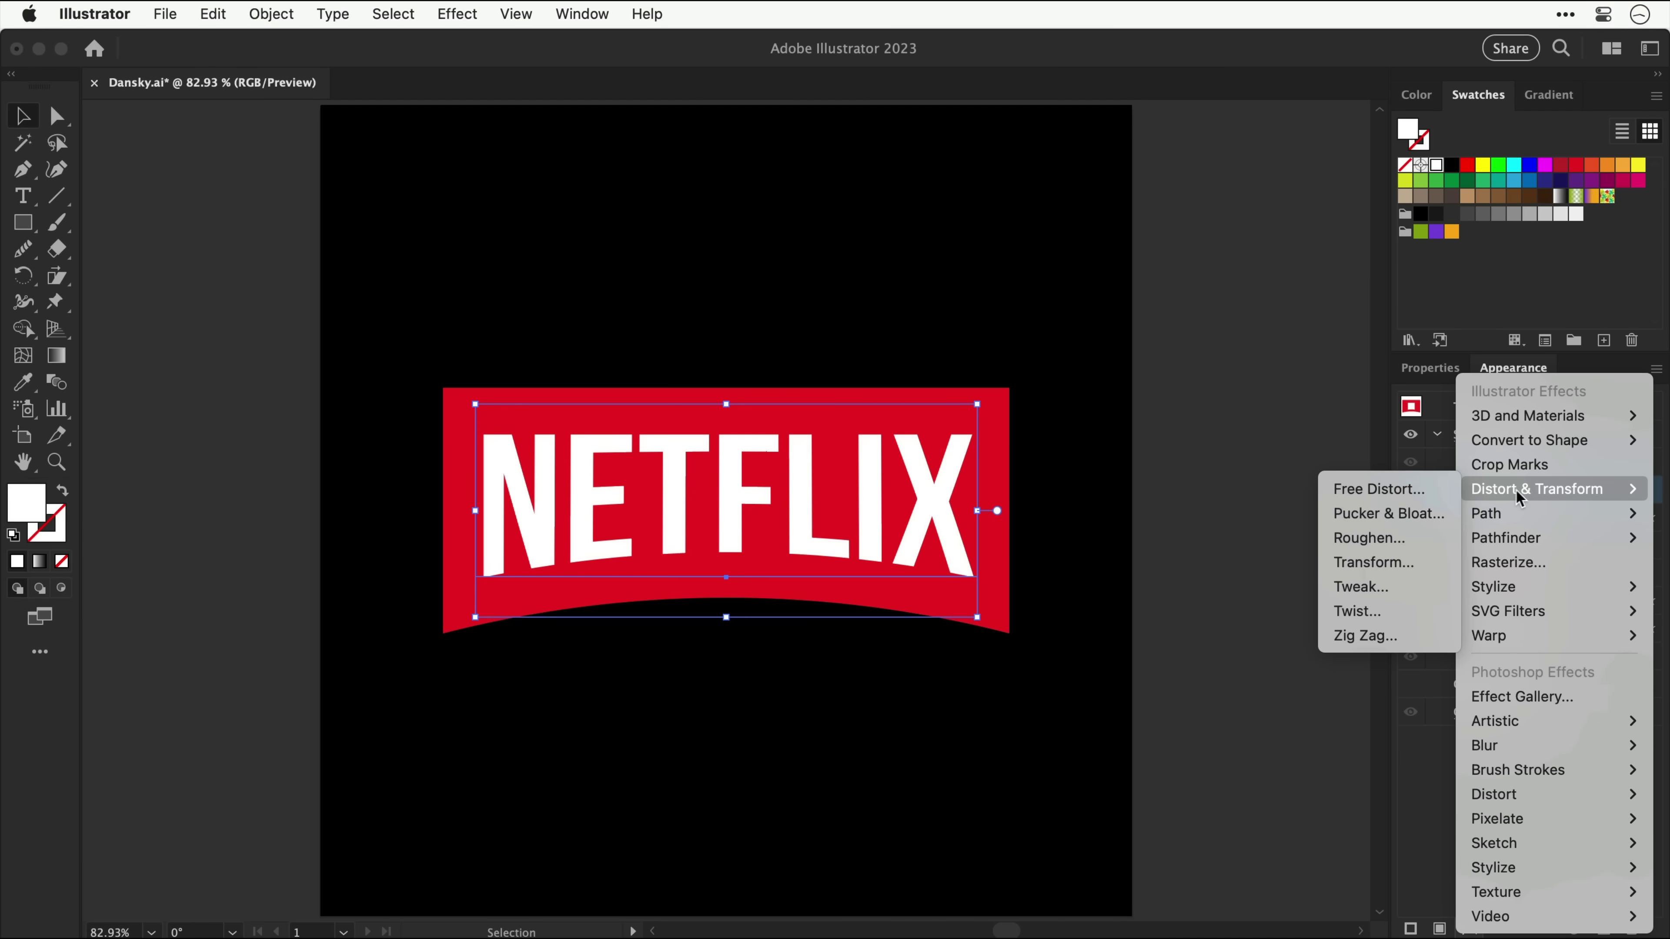
pyautogui.click(1390, 561)
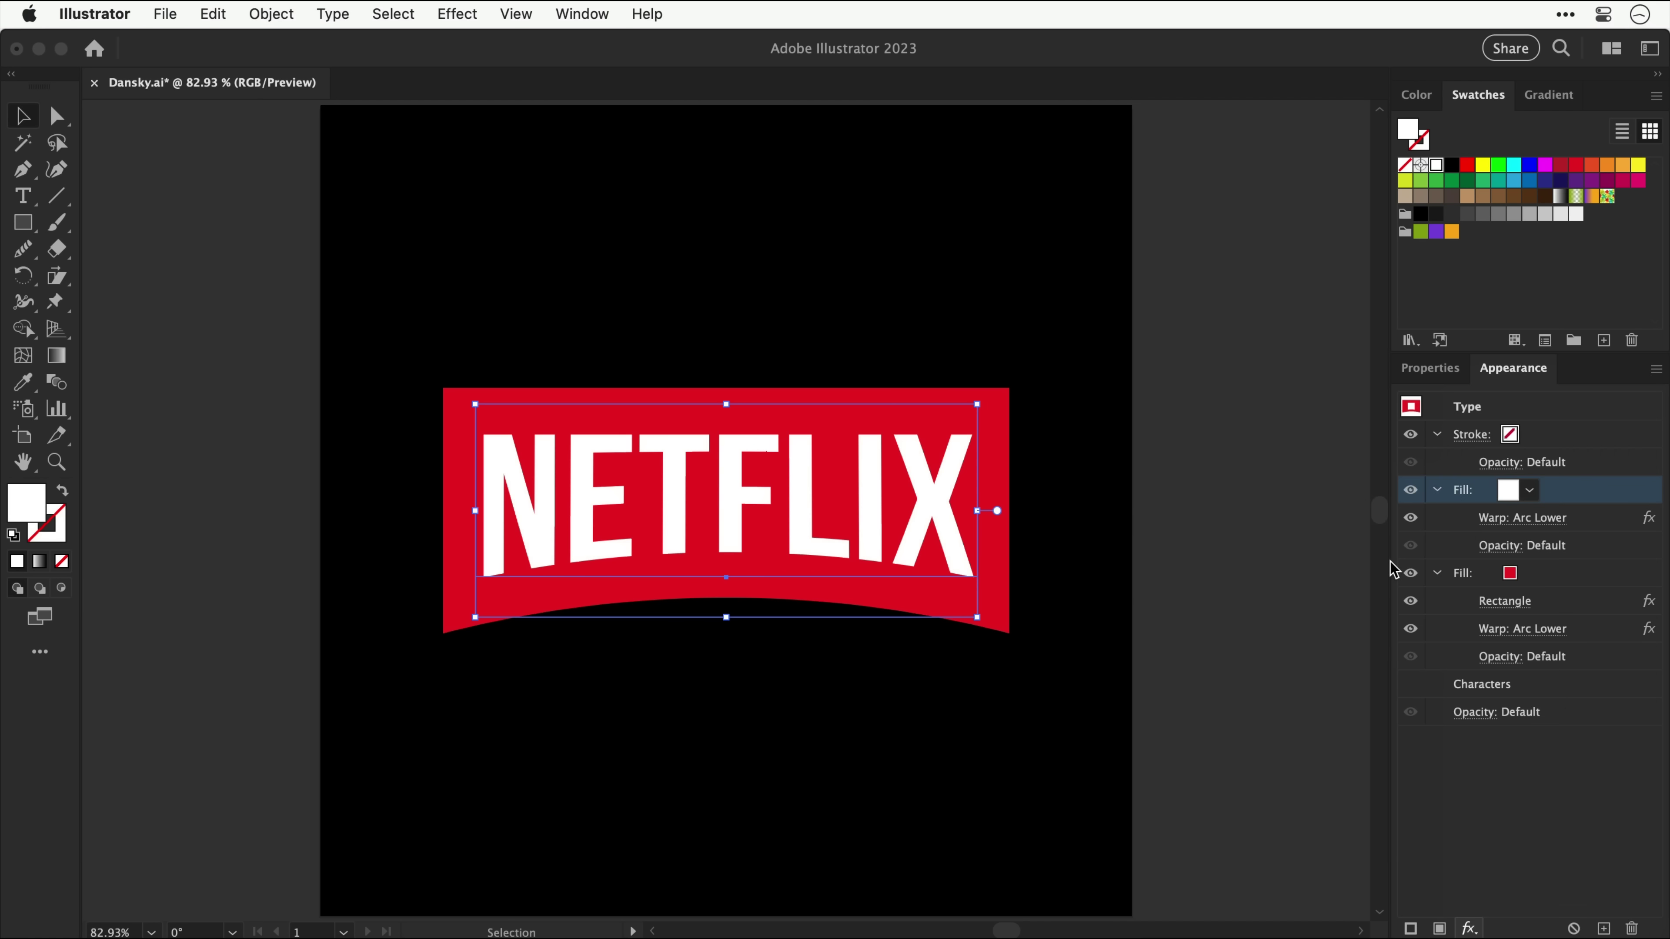
pyautogui.moveTo(1076, 388); pyautogui.dragTo(1059, 388)
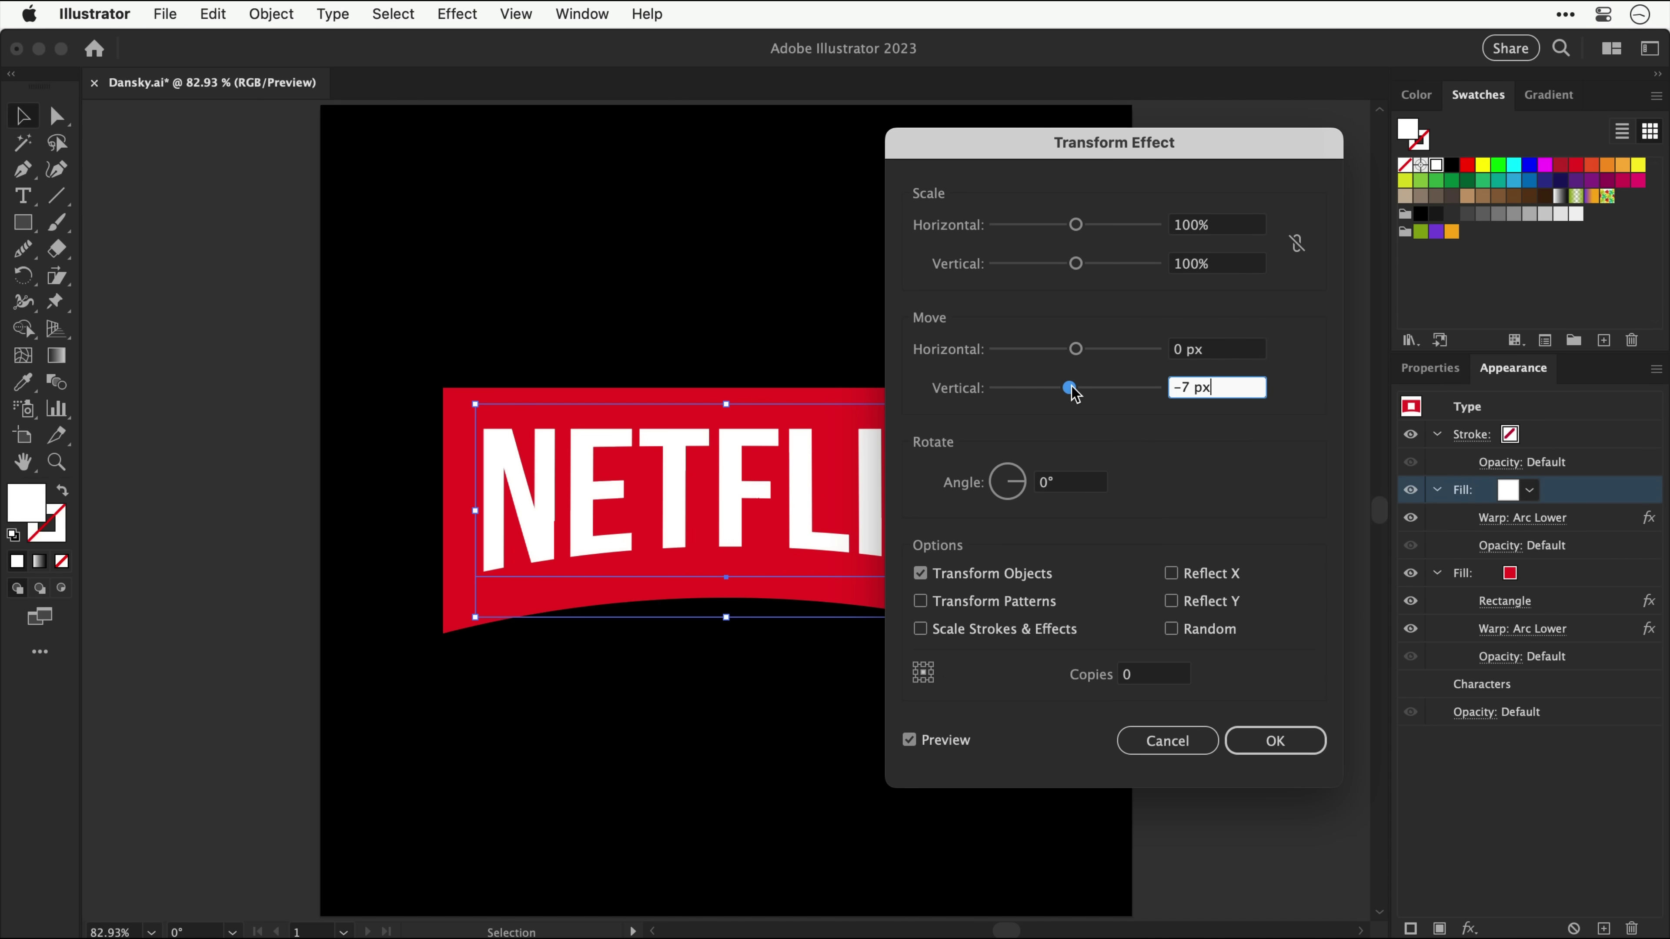
pyautogui.press('Return')
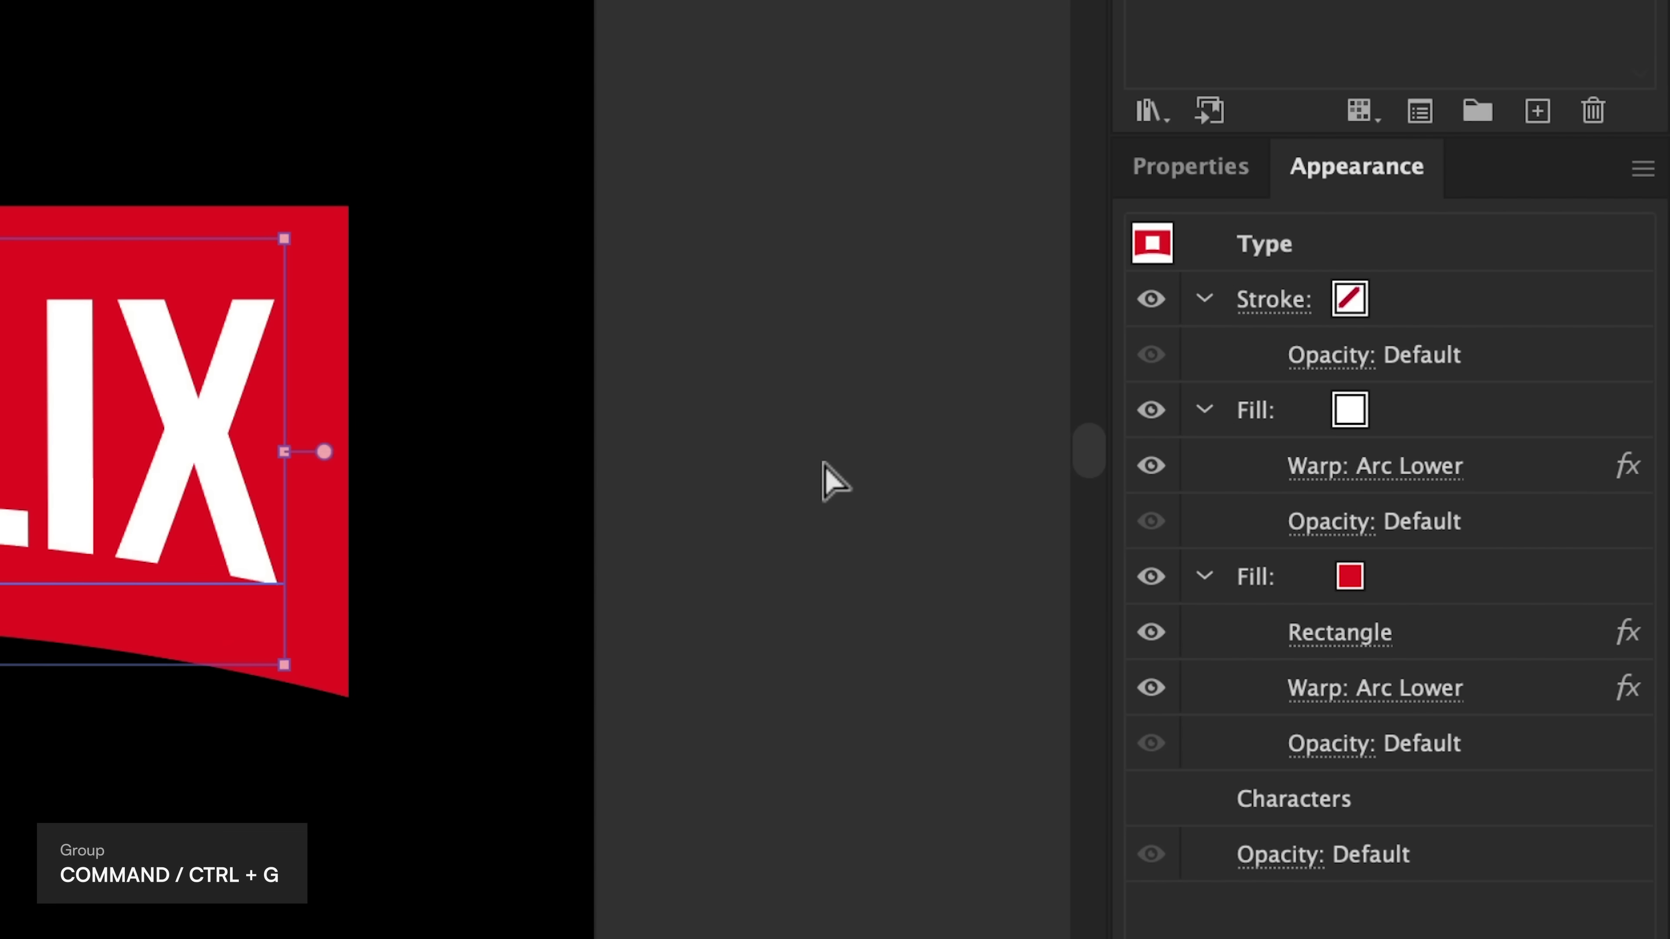
# Step: Group the logo and apply Pathfinder Subtract to knock the letters out of the banner
pyautogui.hotkey('ctrl', 'g')
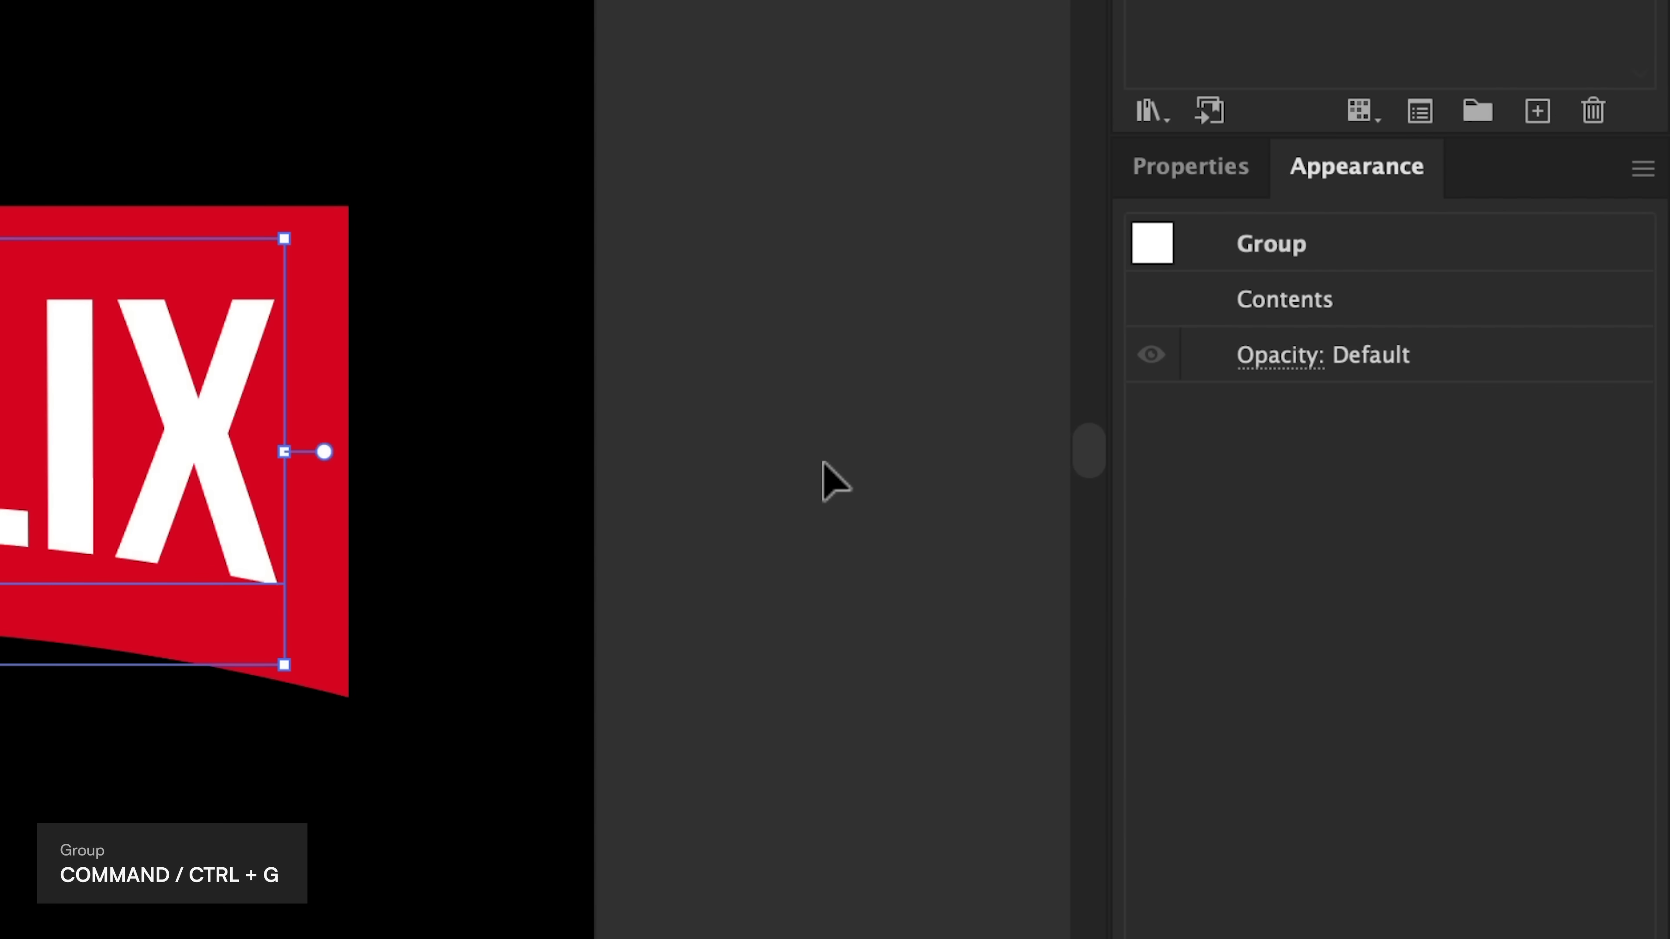
pyautogui.click(1469, 928)
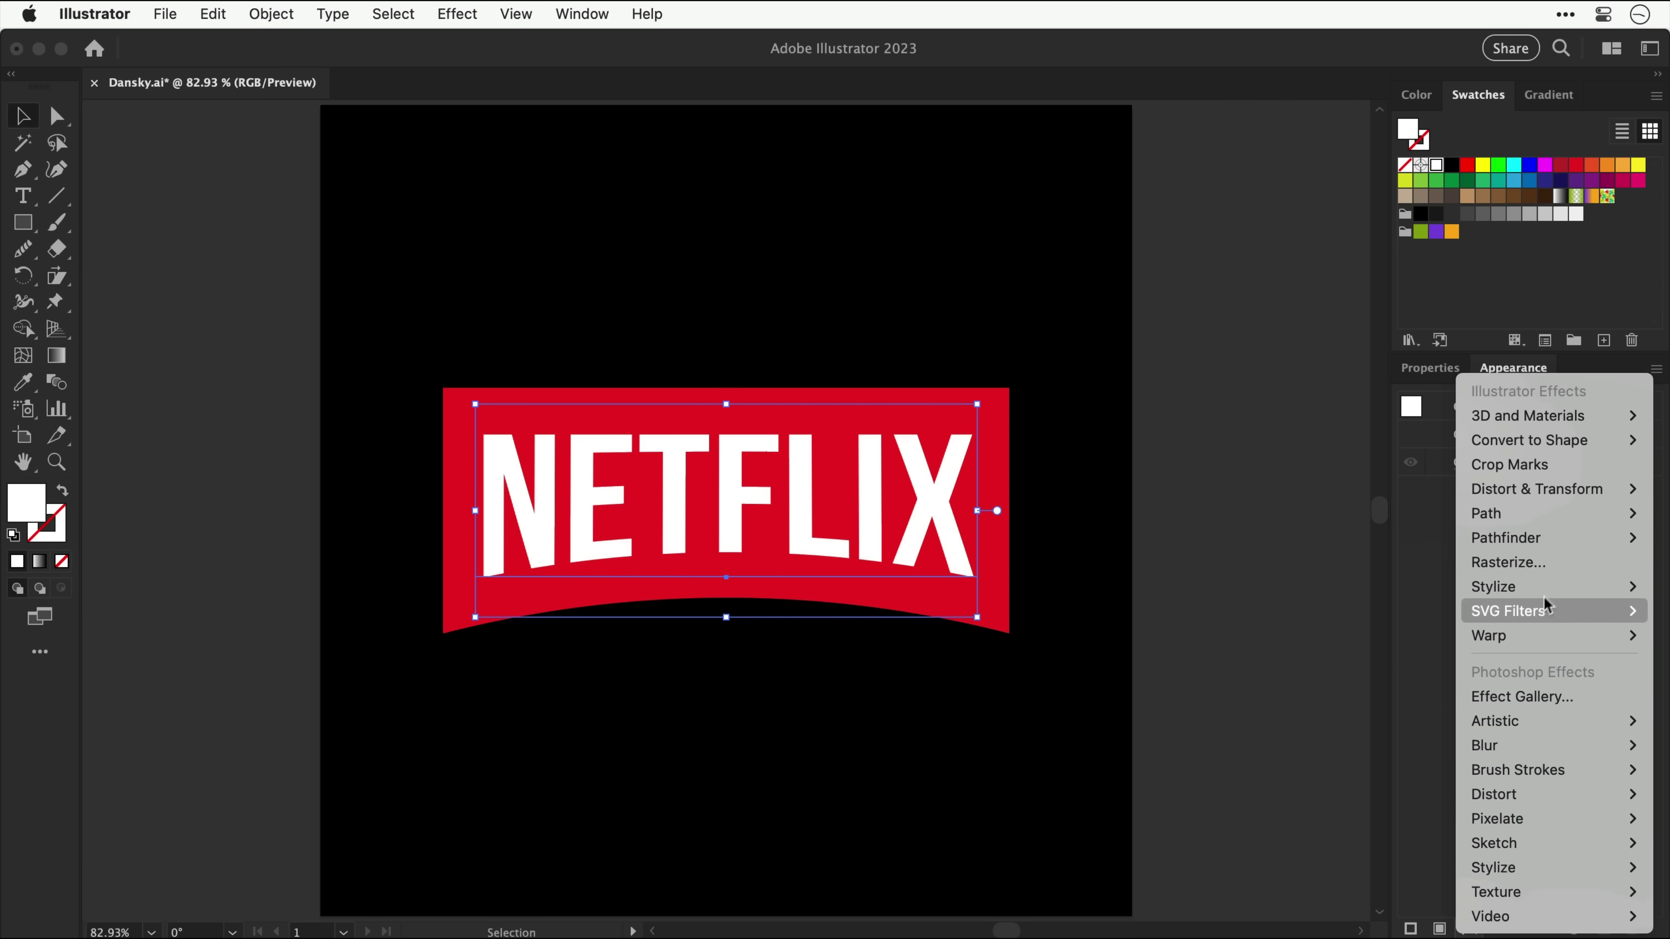
pyautogui.moveTo(1555, 547)
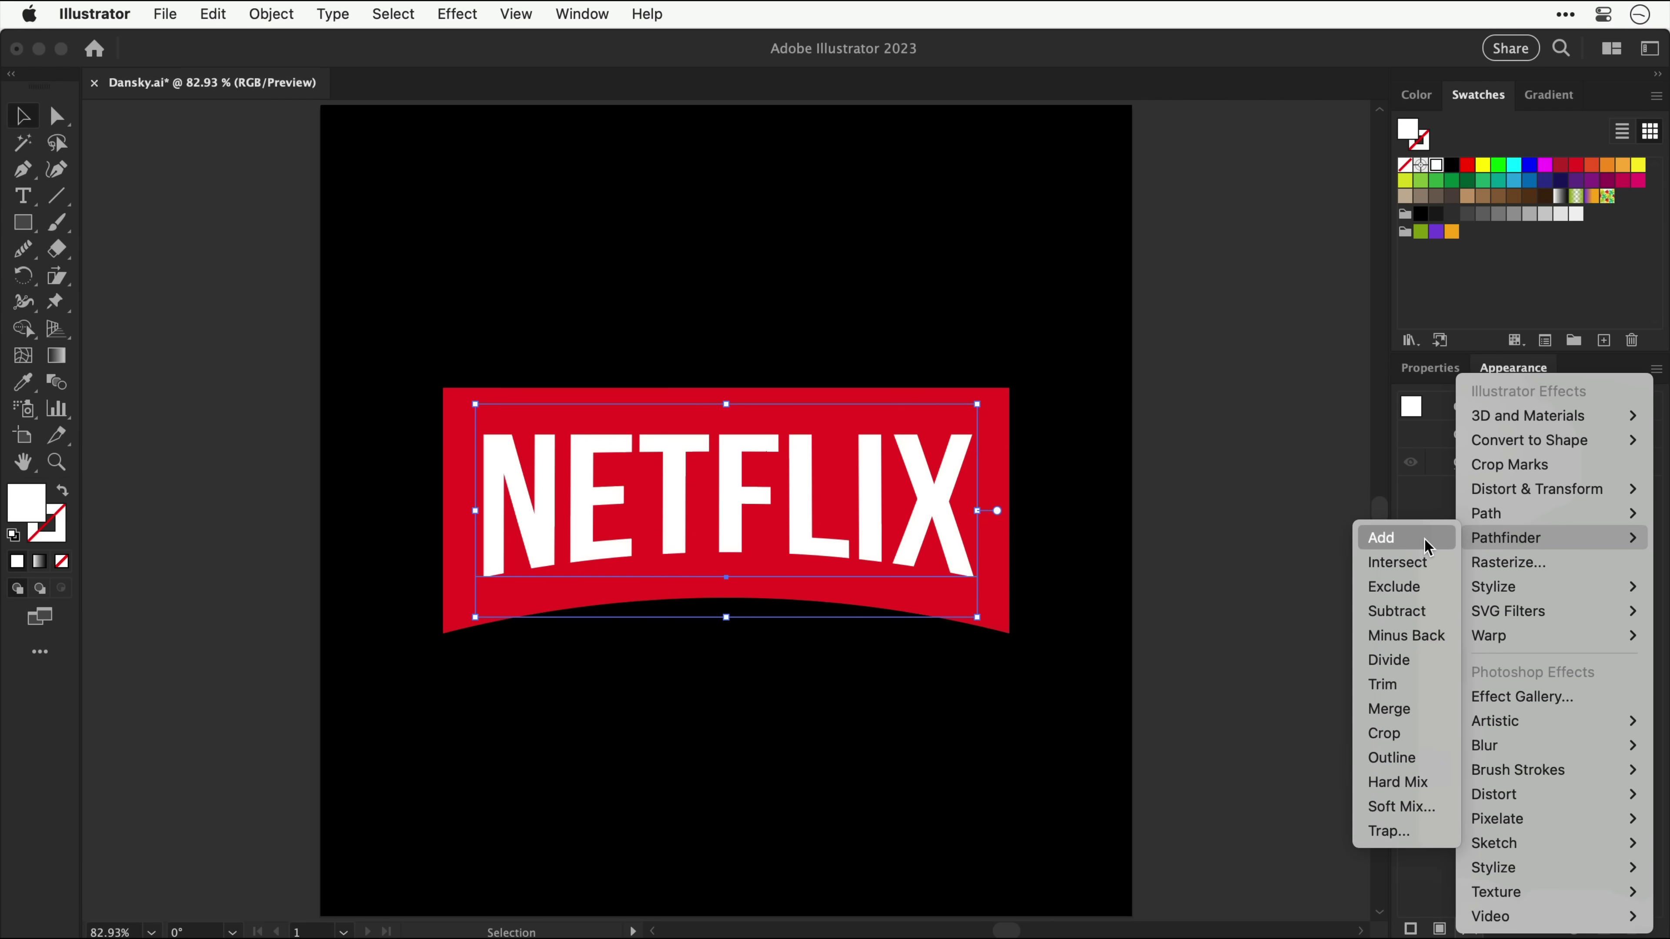
pyautogui.click(1431, 618)
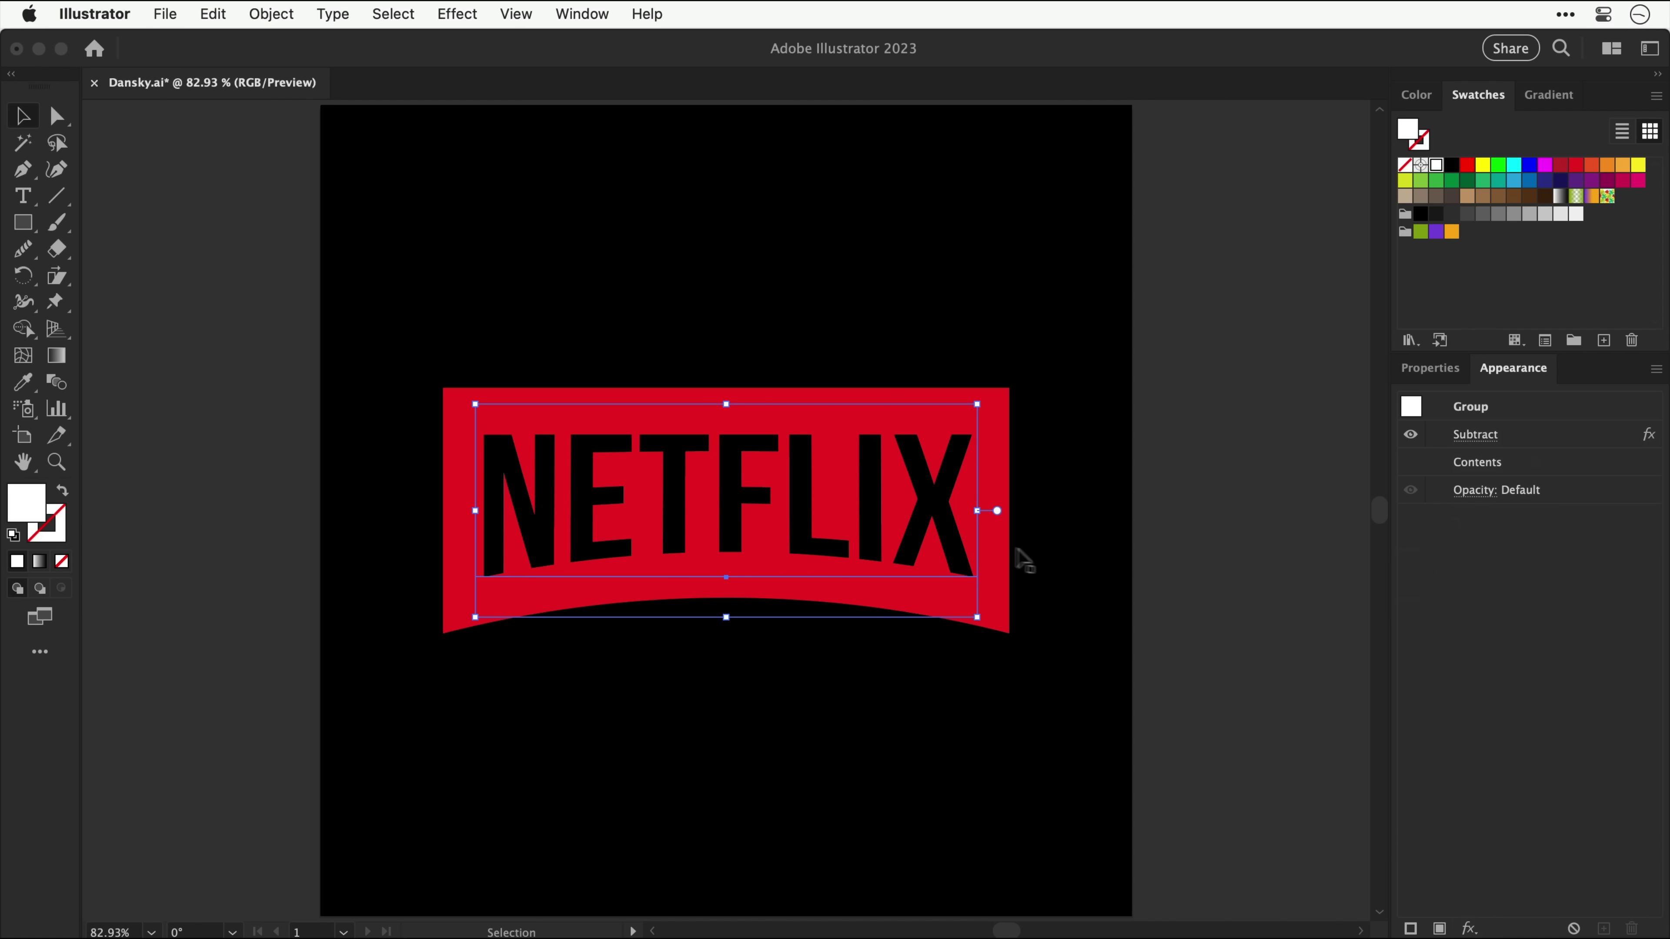
# Step: Retype the word inside the group as FLIXNET and exit isolation mode
pyautogui.doubleClick(906, 525)
pyautogui.doubleClick(905, 524)
pyautogui.press('super+a')
pyautogui.write('FLIXNET')
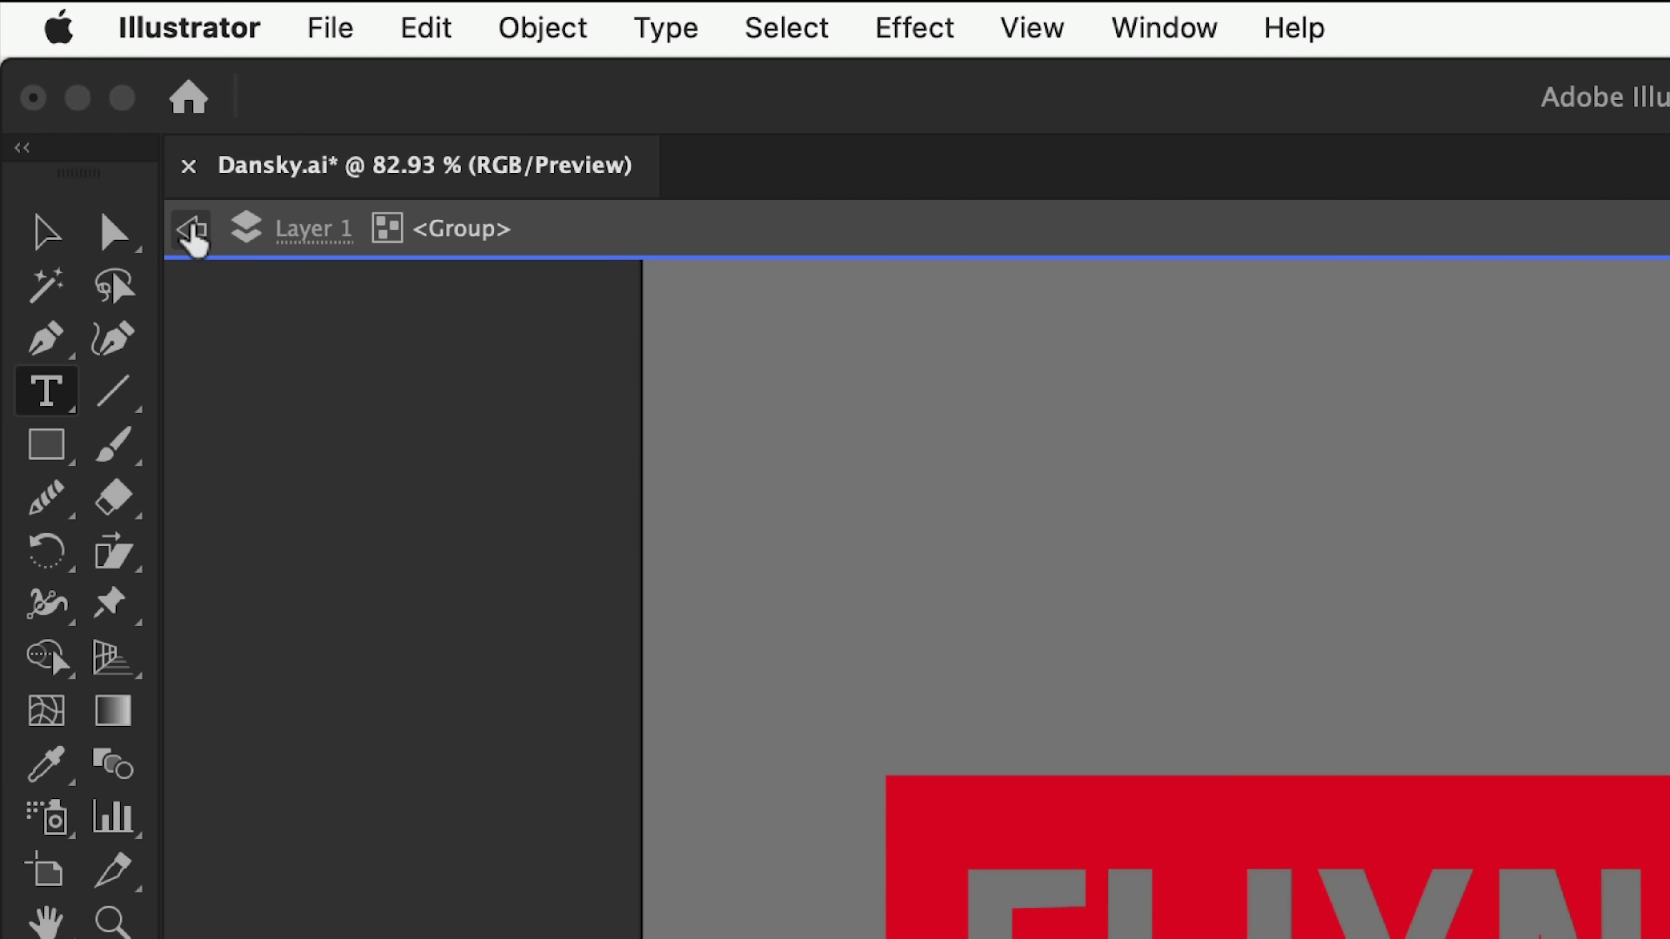
pyautogui.click(192, 230)
pyautogui.click(192, 230)
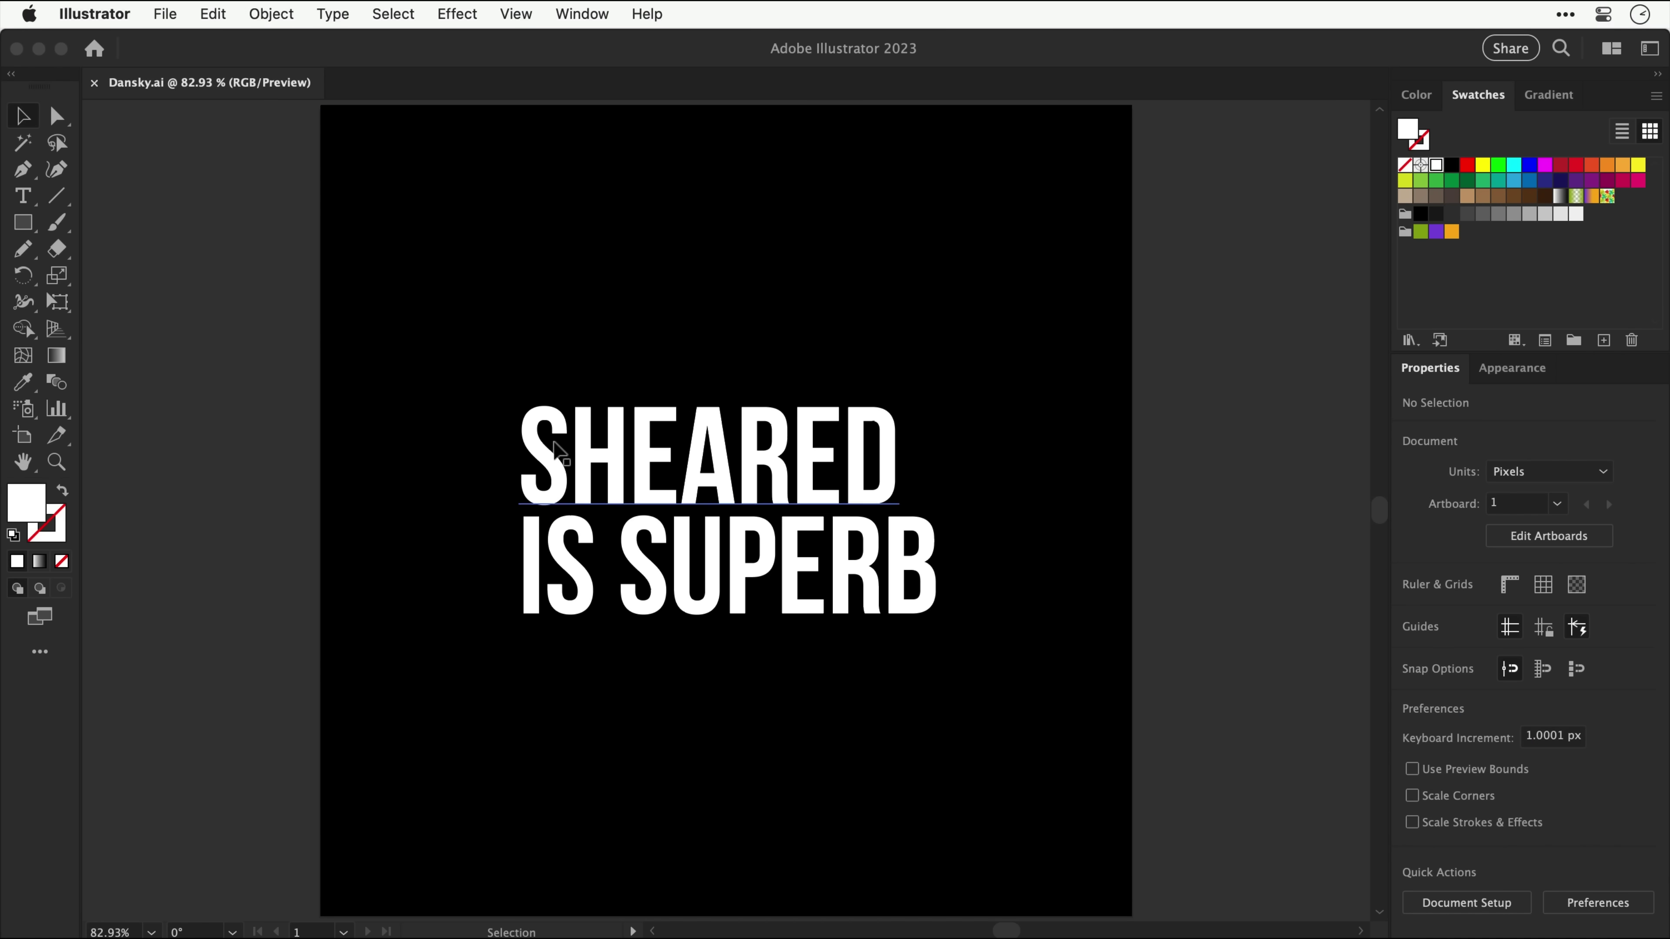
pyautogui.click(457, 14)
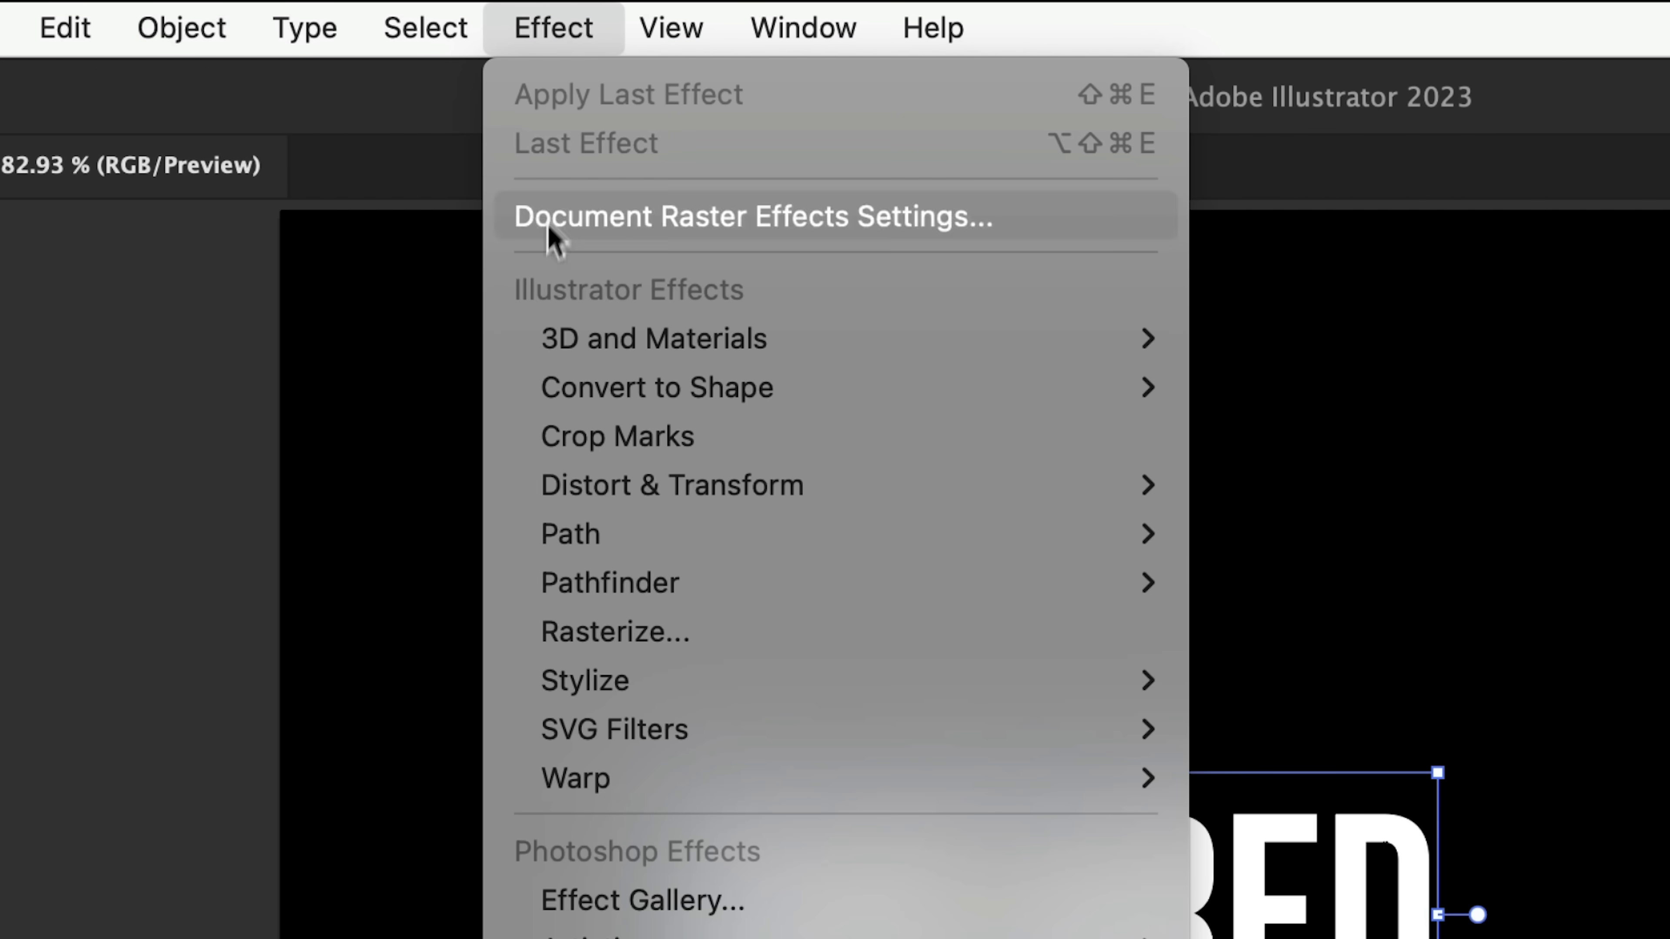
pyautogui.moveTo(551, 486)
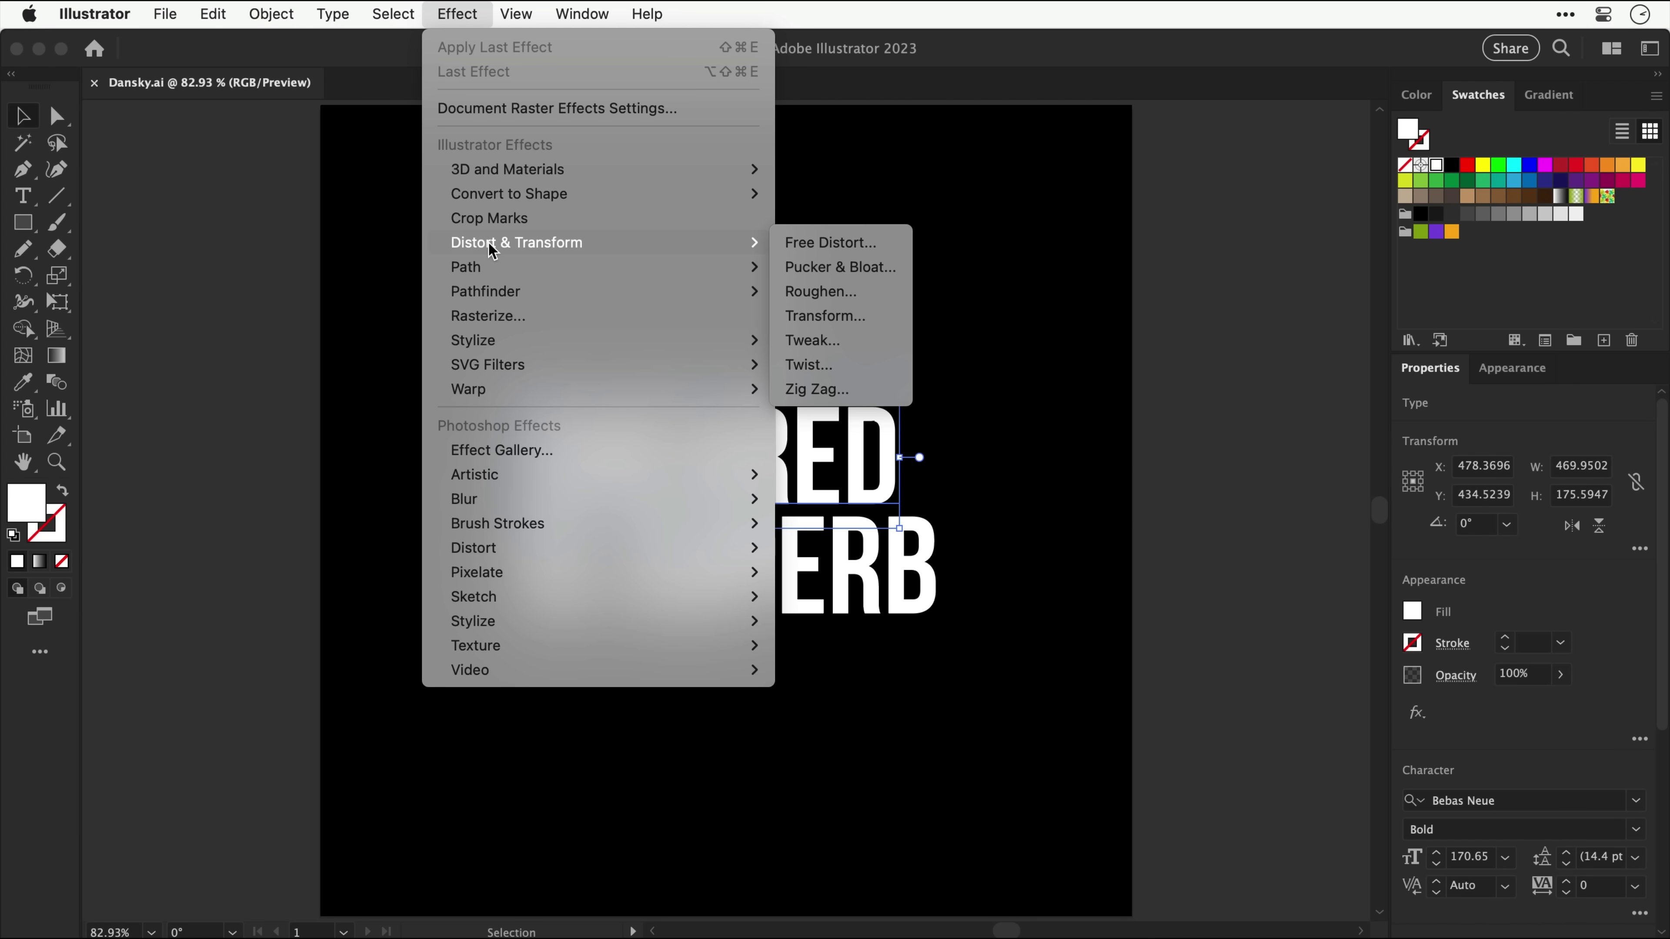
pyautogui.moveTo(491, 395)
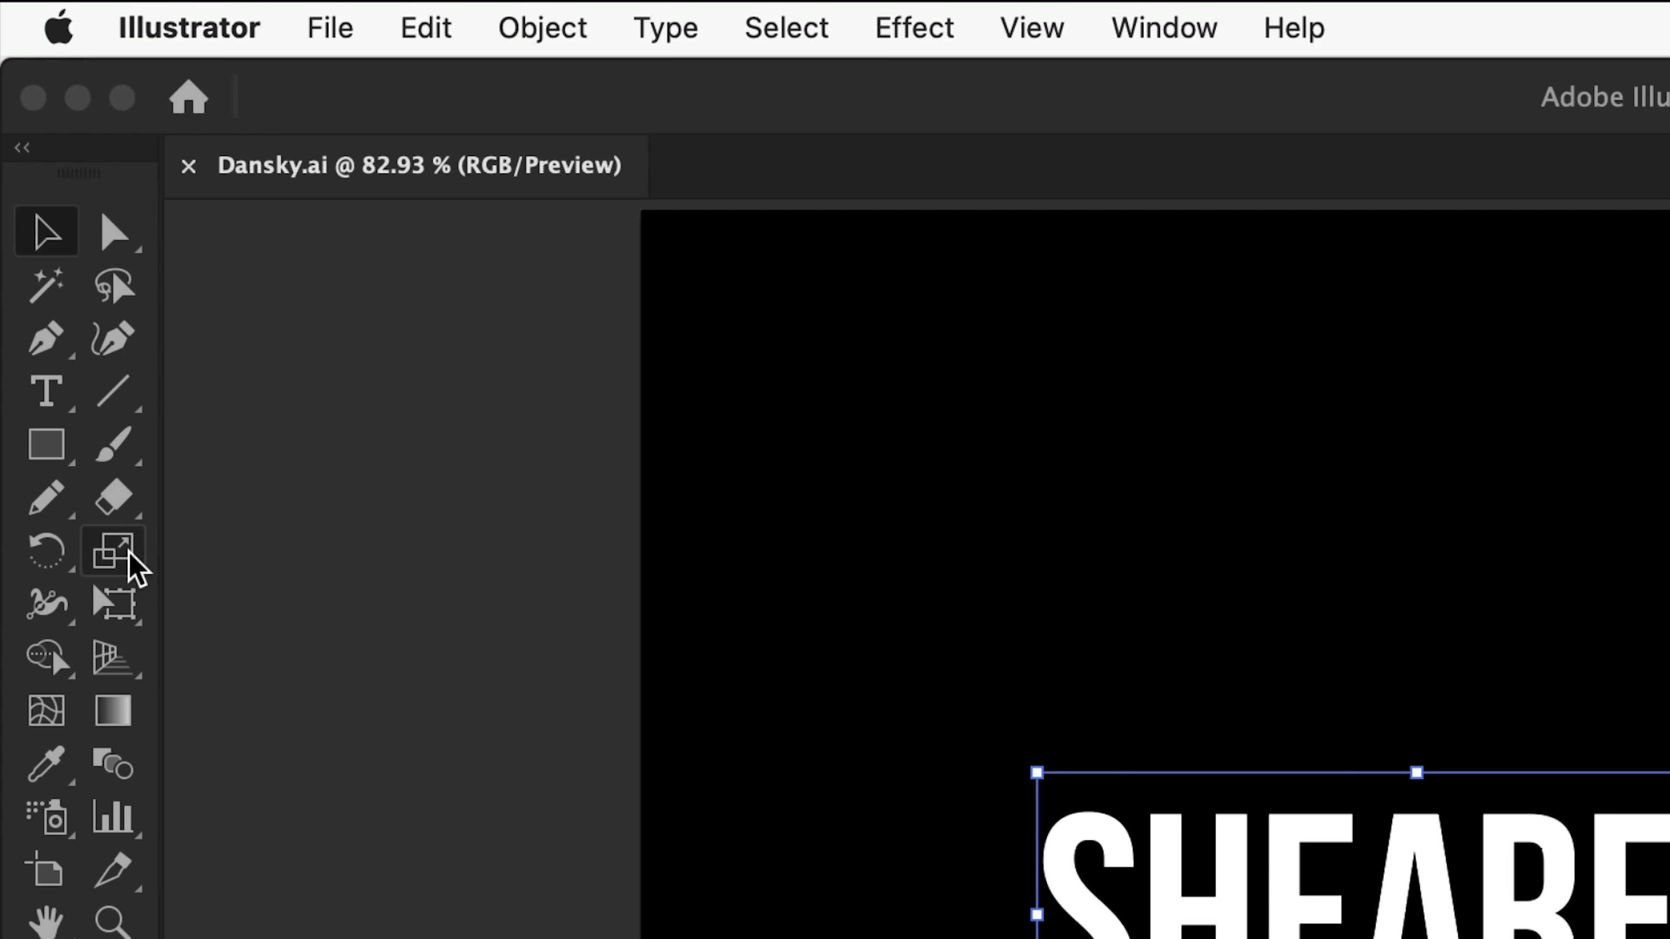
# Step: Shear the SHEARED text on the vertical axis at -20° with the Shear Tool
pyautogui.click(129, 555)
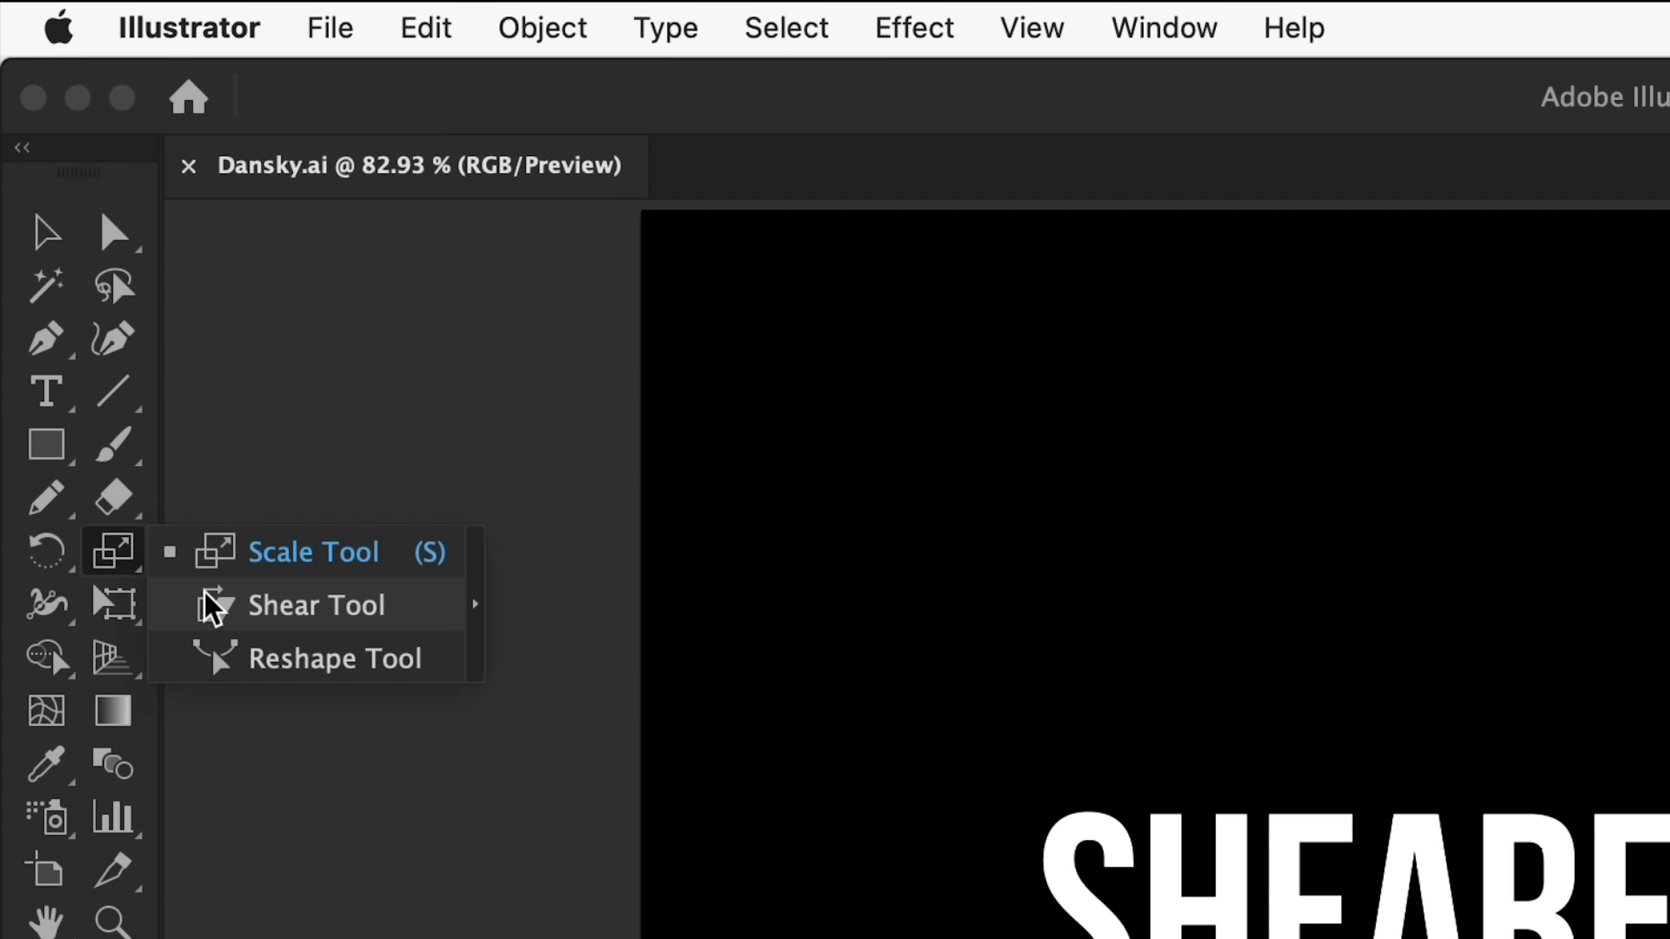
pyautogui.click(210, 609)
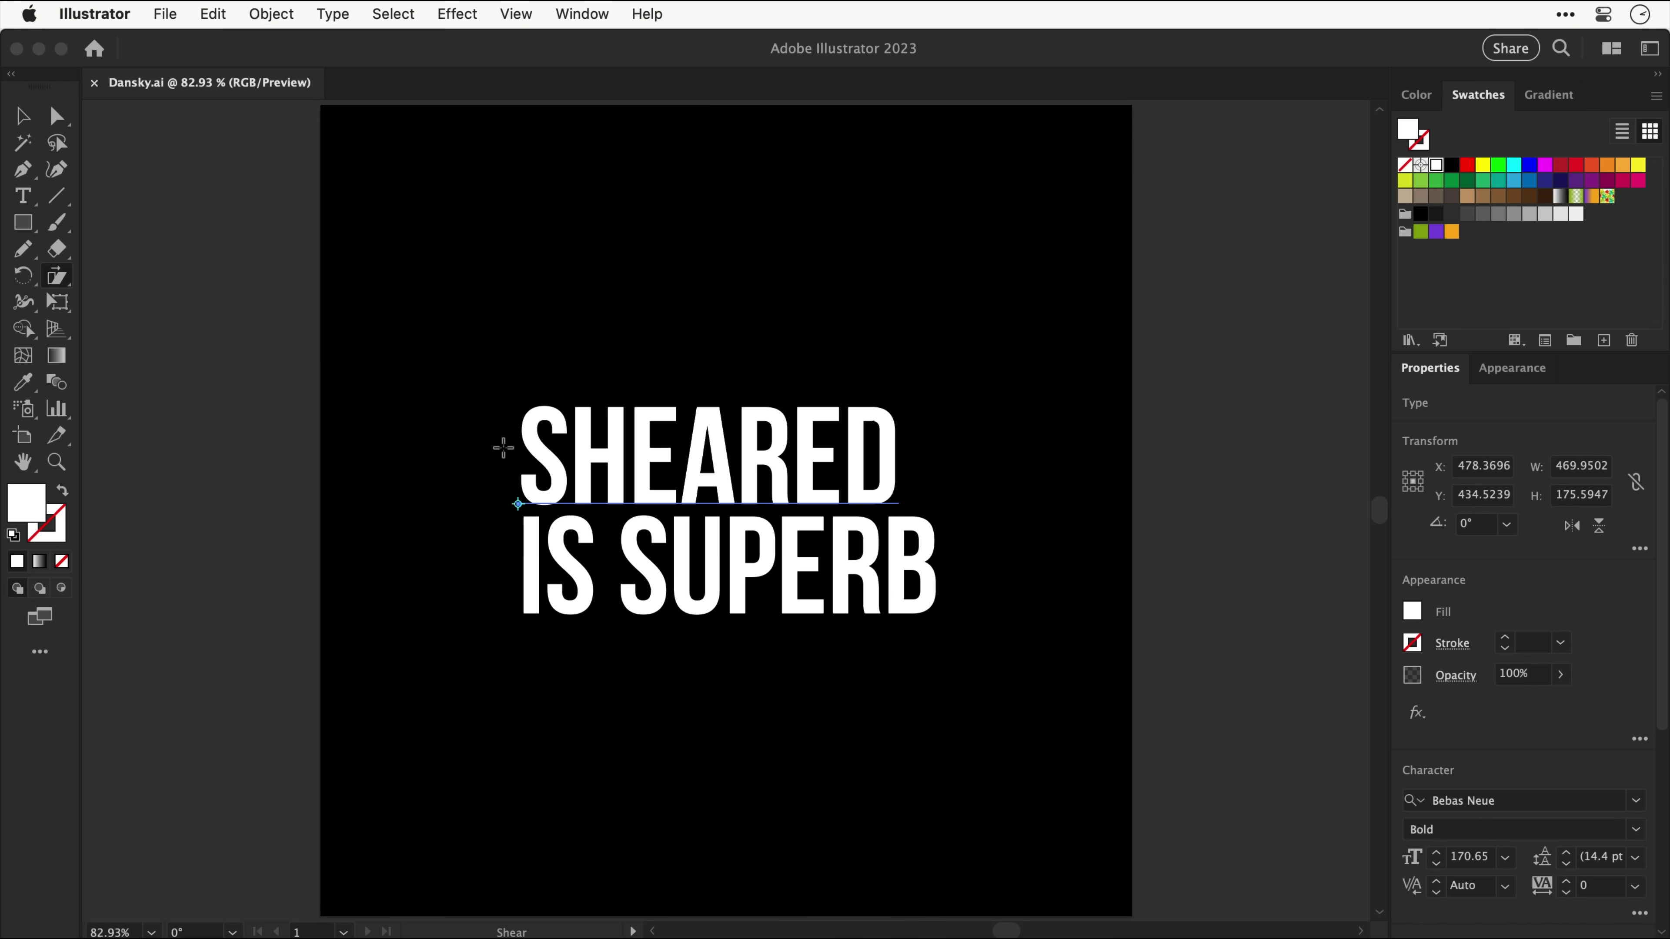
pyautogui.moveTo(503, 448); pyautogui.dragTo(503, 498)
pyautogui.keyDown('alt'); pyautogui.click(507, 505); pyautogui.keyUp('alt')
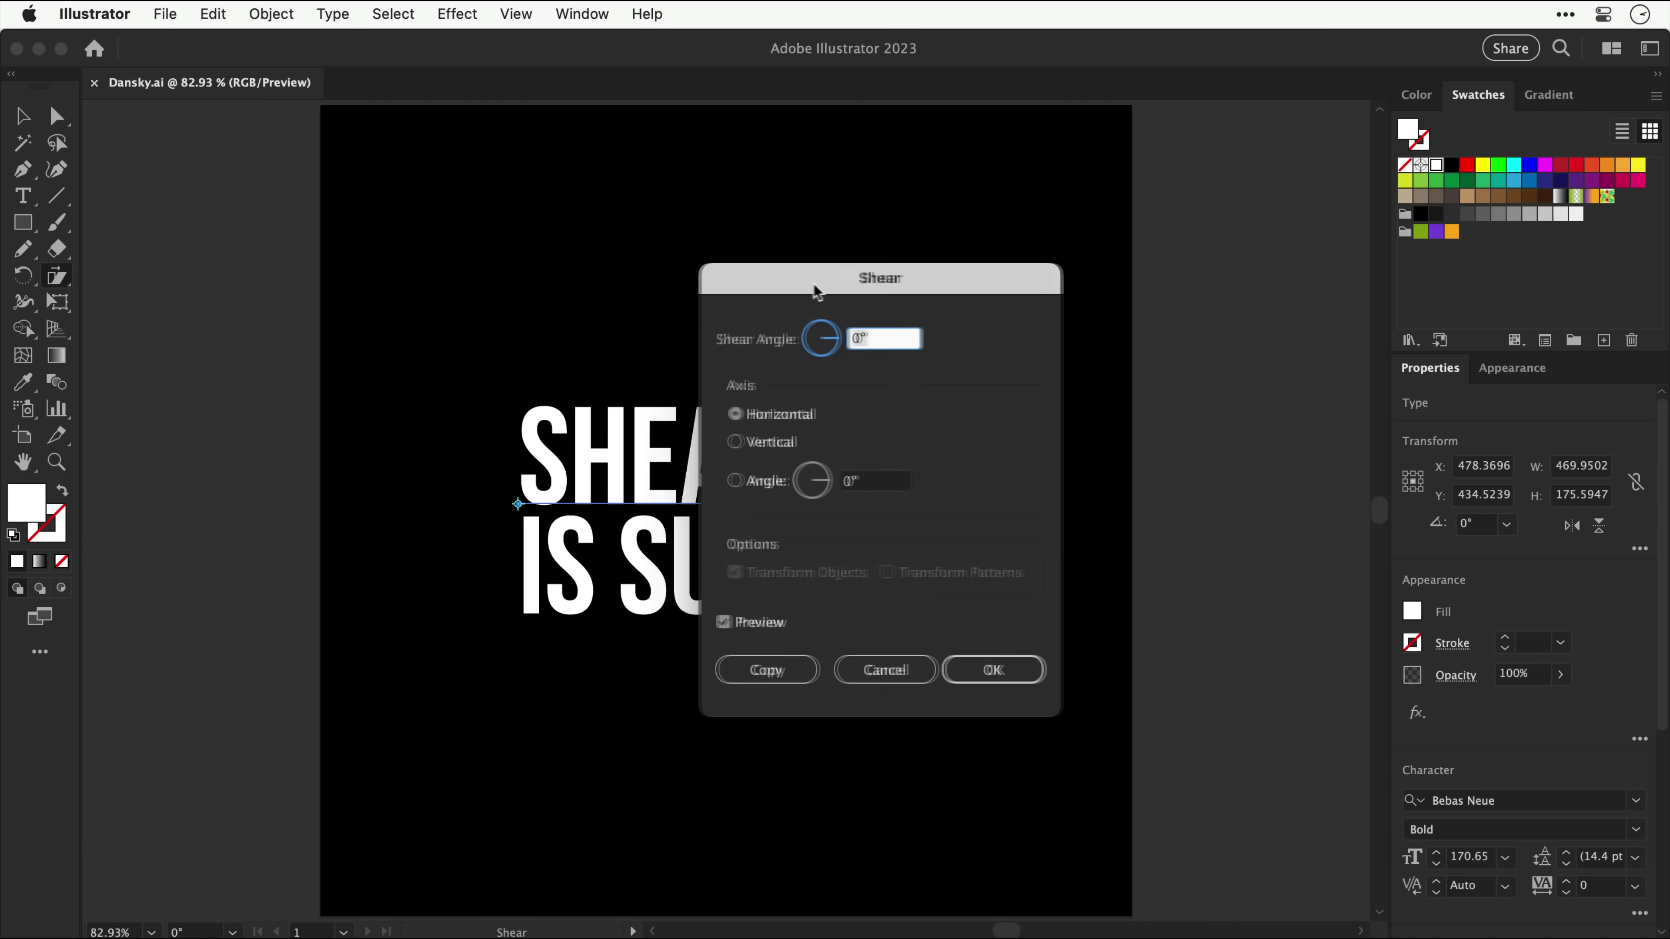
pyautogui.moveTo(830, 293); pyautogui.dragTo(1059, 313)
pyautogui.hotkey('shift', 'Up')
pyautogui.hotkey('shift', 'Up')
pyautogui.hotkey('shift', 'Up')
pyautogui.hotkey('shift', 'Up')
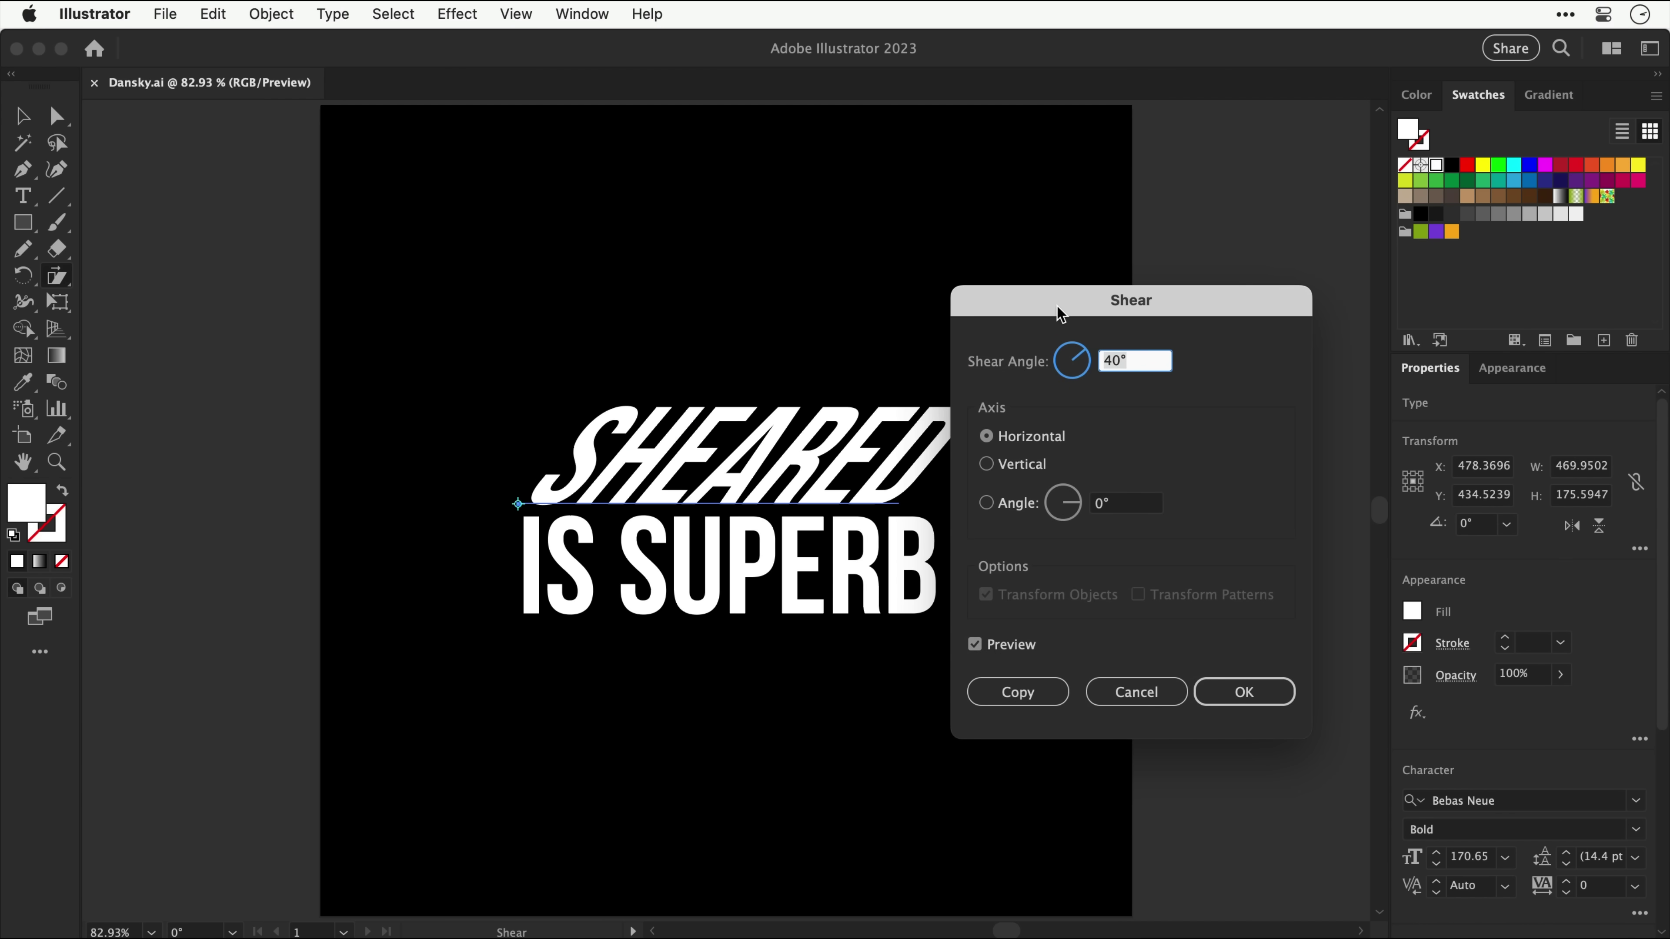
pyautogui.click(987, 464)
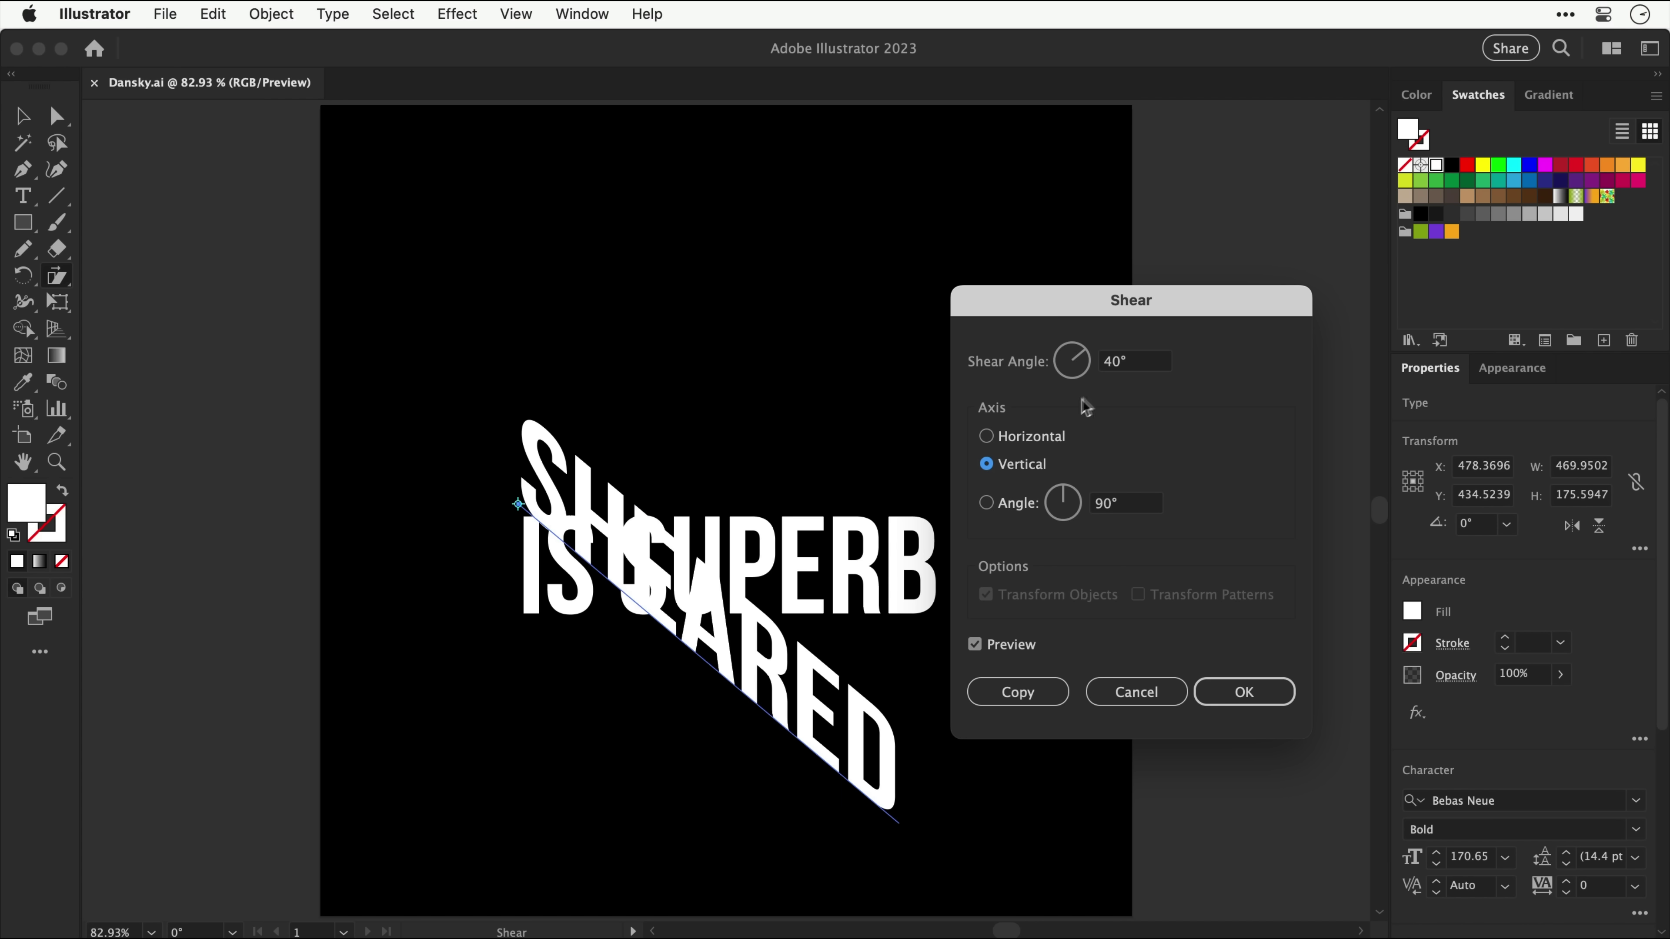
pyautogui.click(1134, 359)
pyautogui.hotkey('shift', 'Up')
pyautogui.hotkey('shift', 'Down')
pyautogui.hotkey('shift', 'Down')
pyautogui.hotkey('shift', 'Down')
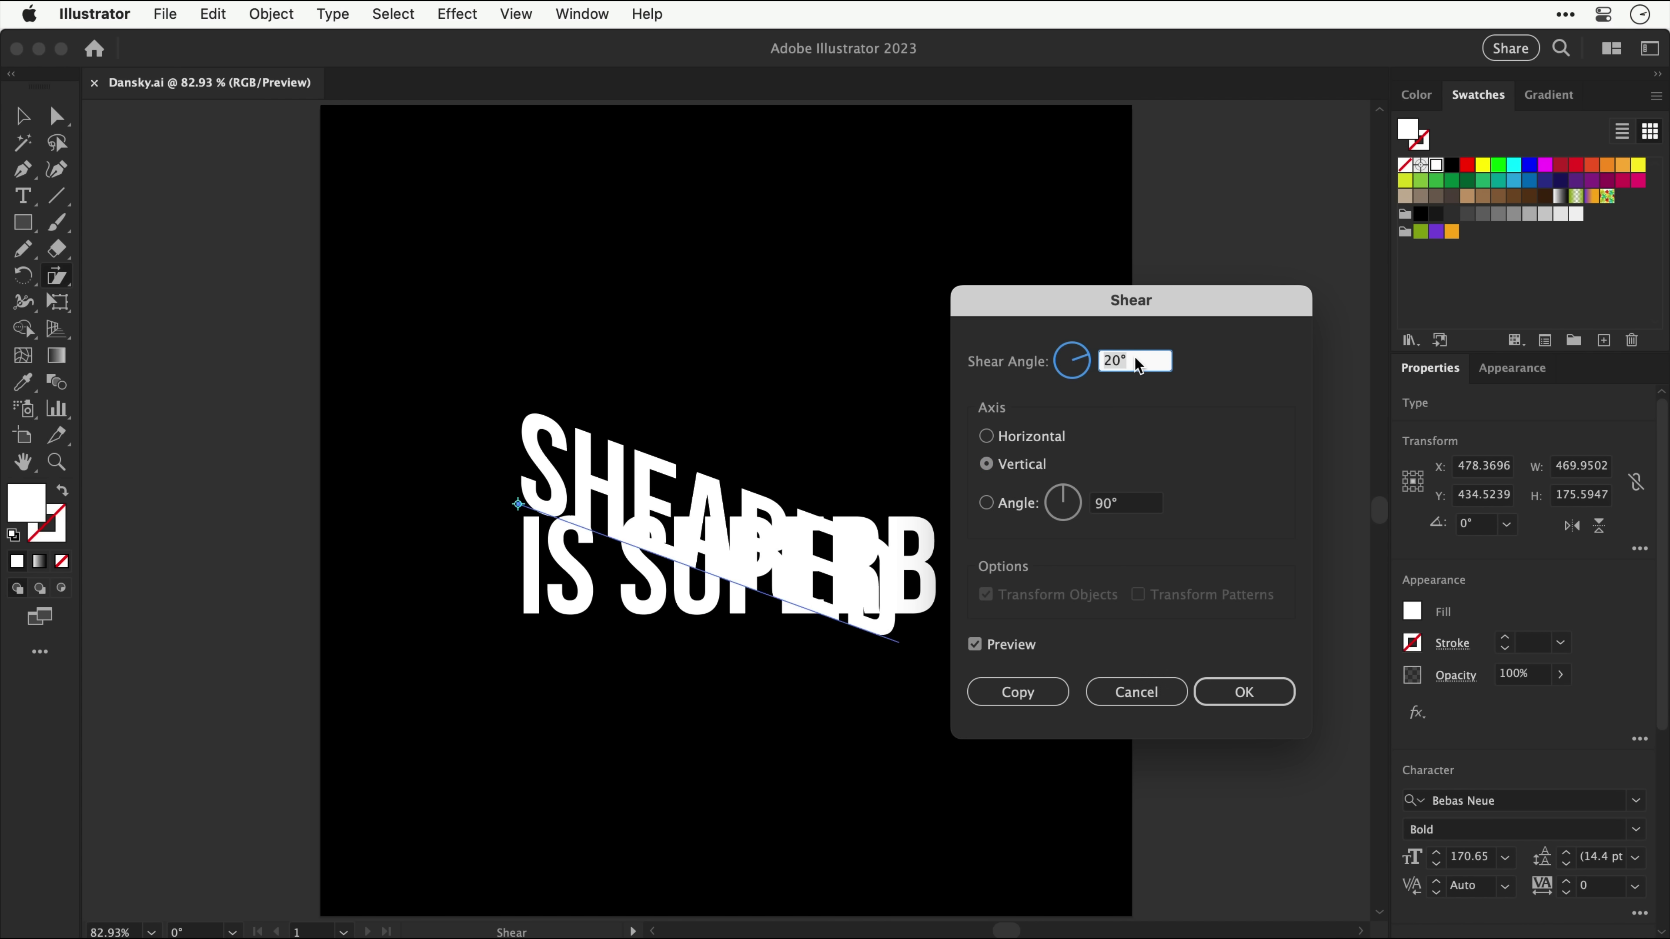
pyautogui.hotkey('shift', 'Down')
pyautogui.hotkey('shift', 'Down')
pyautogui.hotkey('shift', 'Down')
pyautogui.hotkey('shift', 'Down')
pyautogui.hotkey('shift', 'Down')
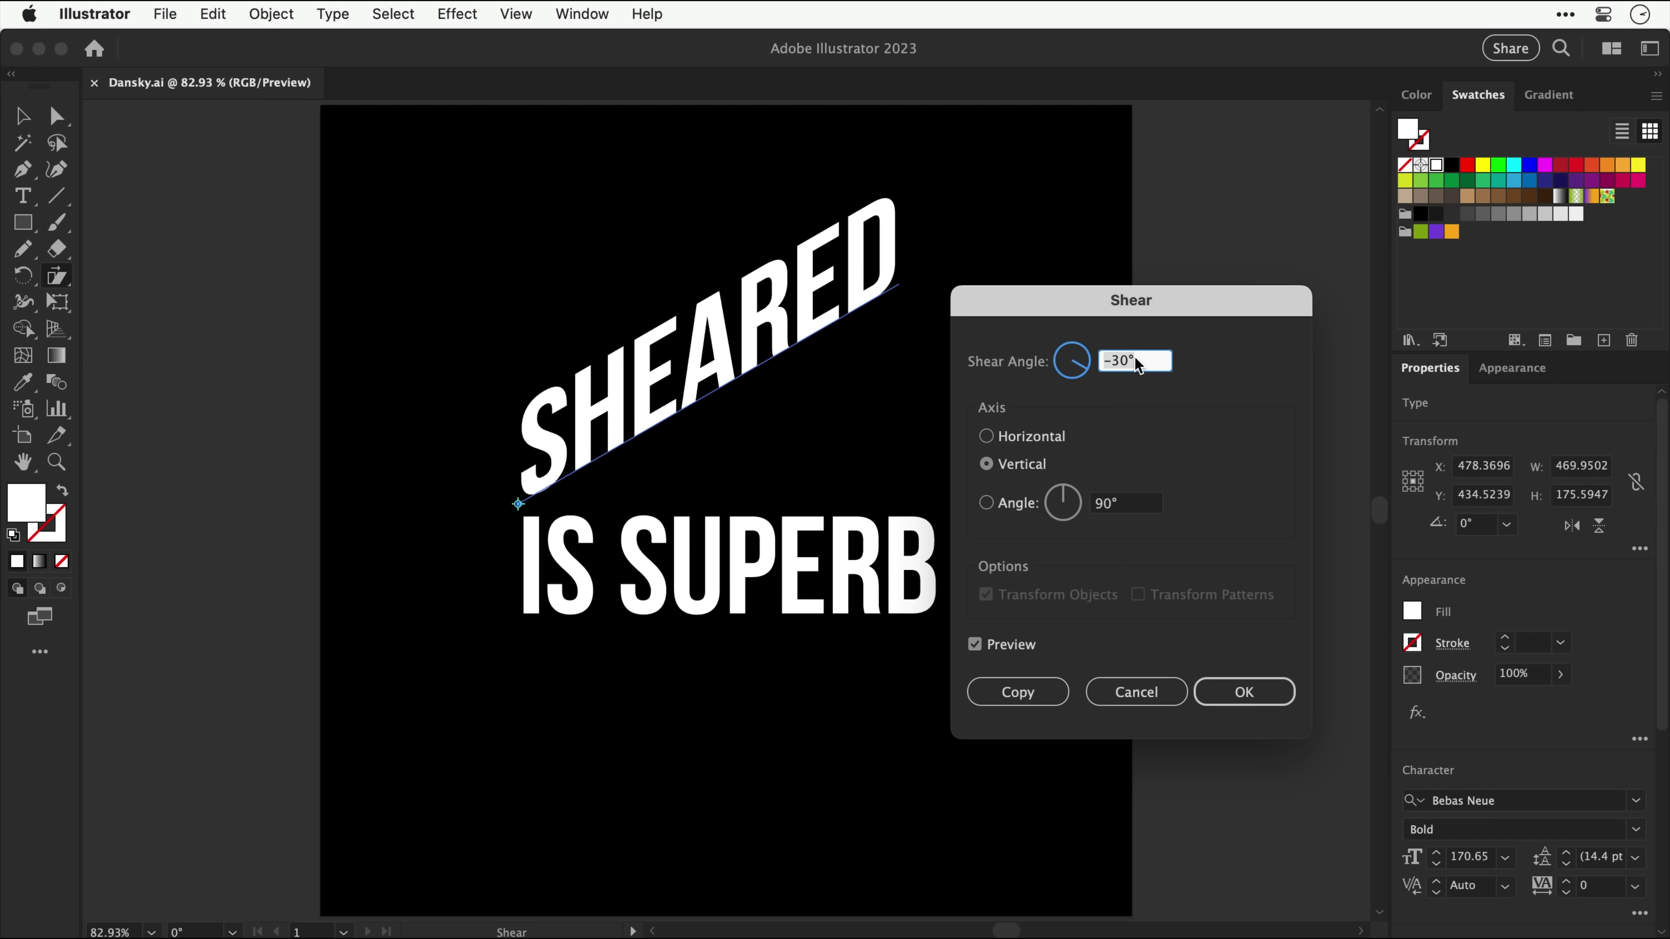
pyautogui.hotkey('shift', 'Up')
pyautogui.press('Return')
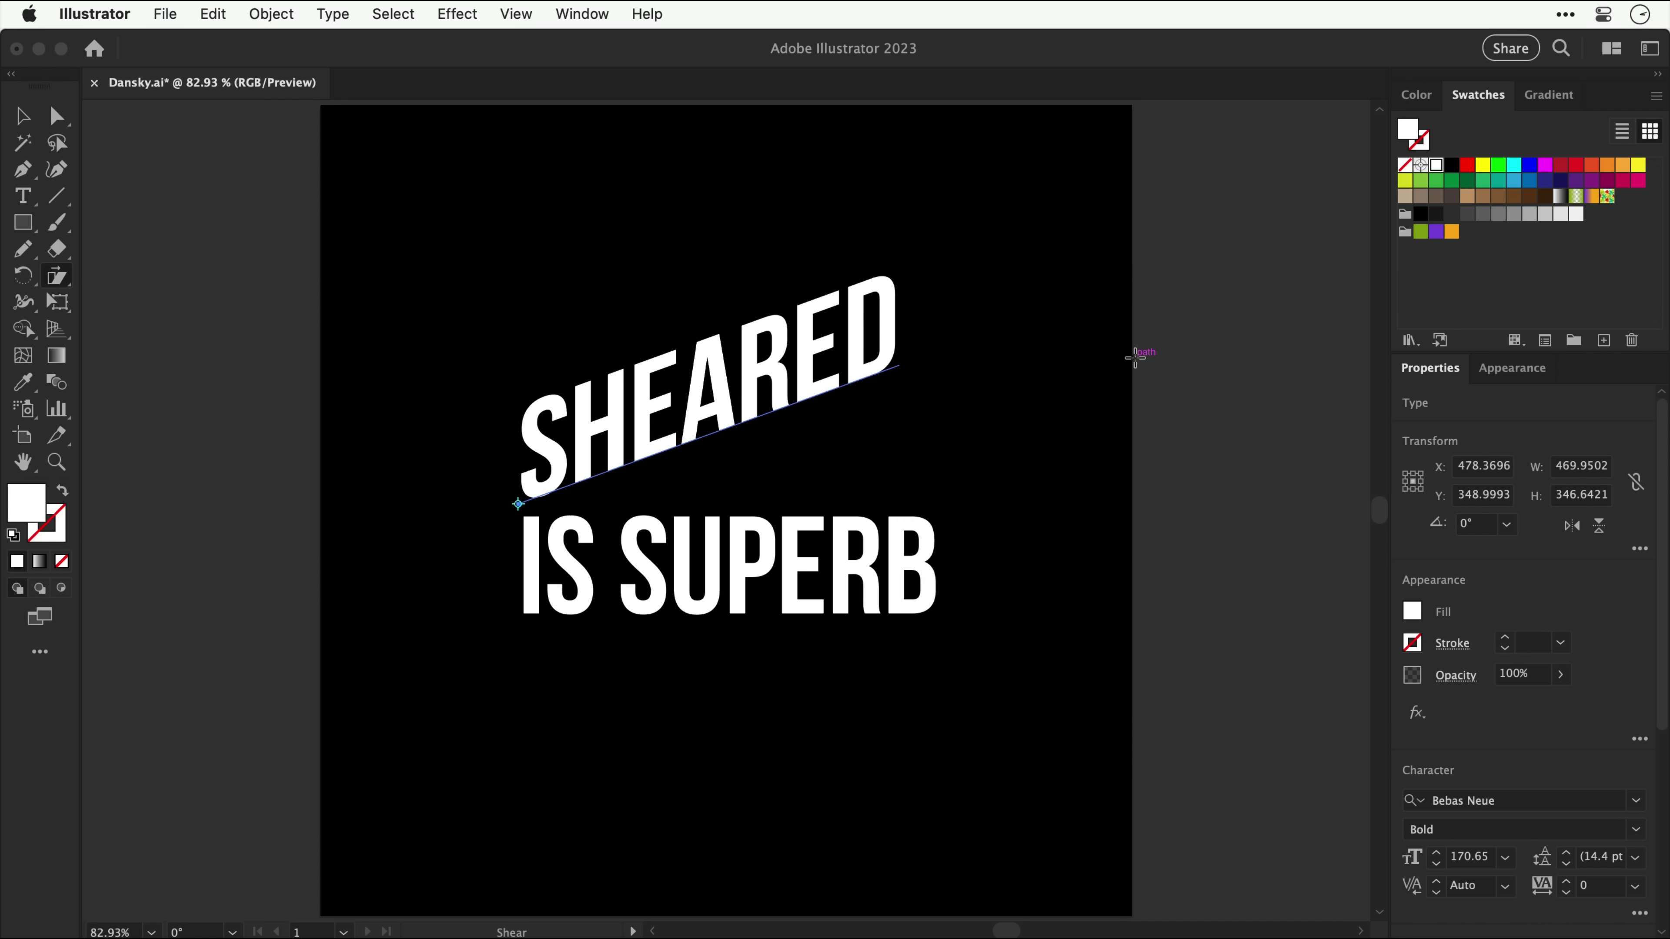
# Step: Select IS SUPERB and open the Shear dialog at -20°
pyautogui.press('v')
pyautogui.click(789, 574)
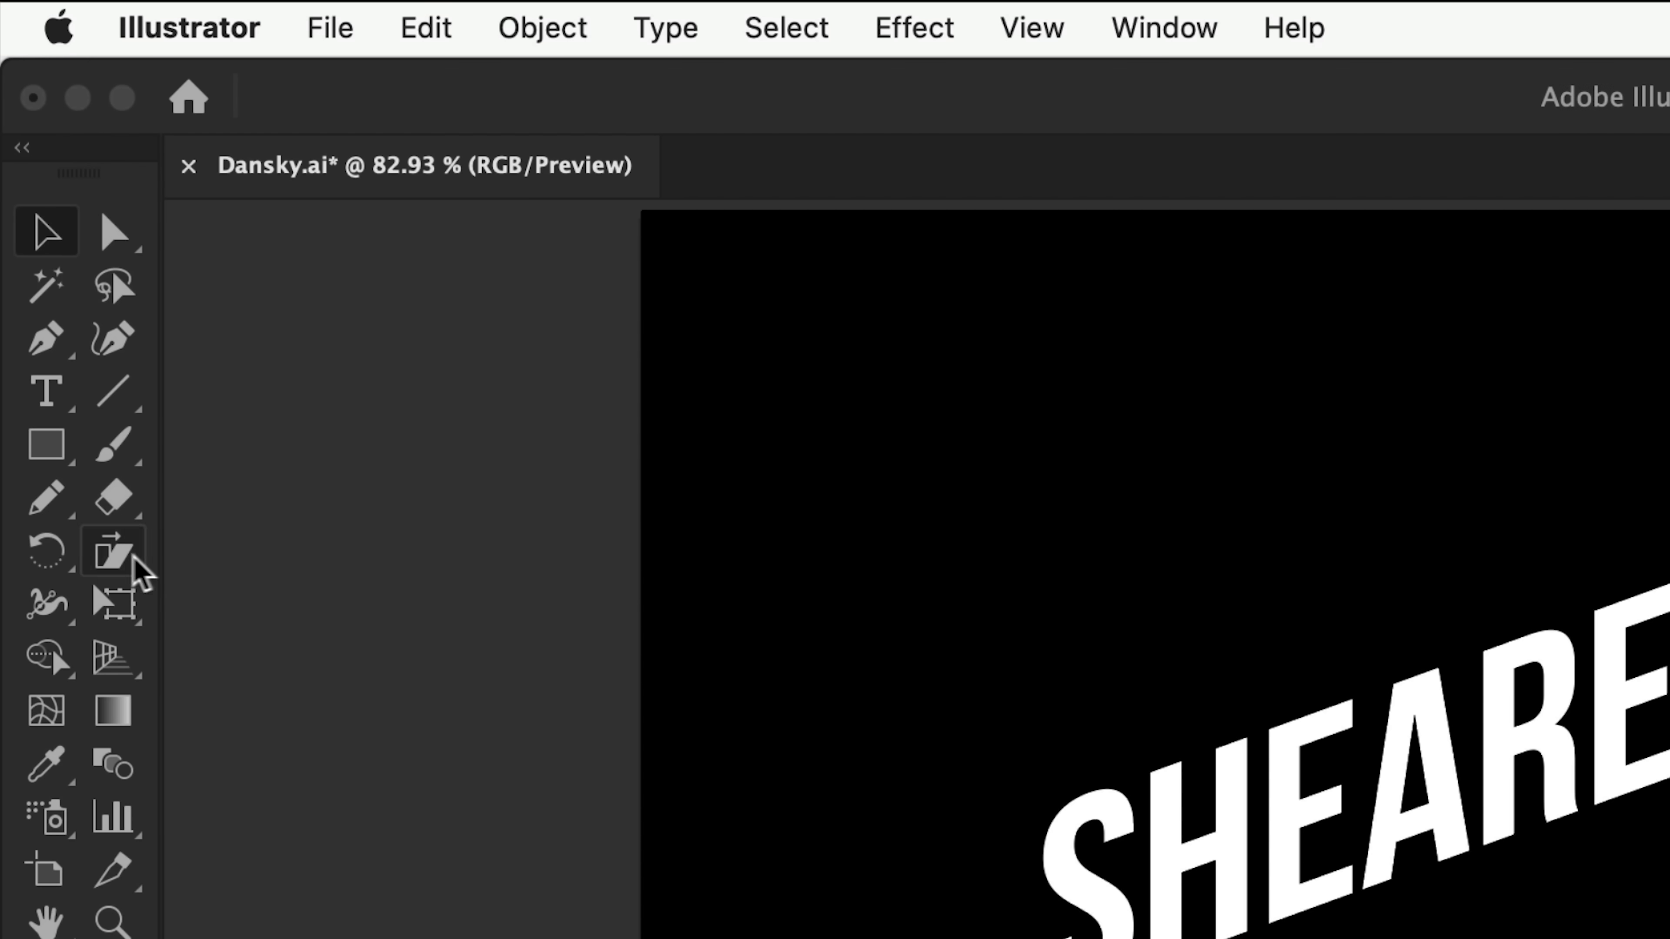
pyautogui.click(59, 277)
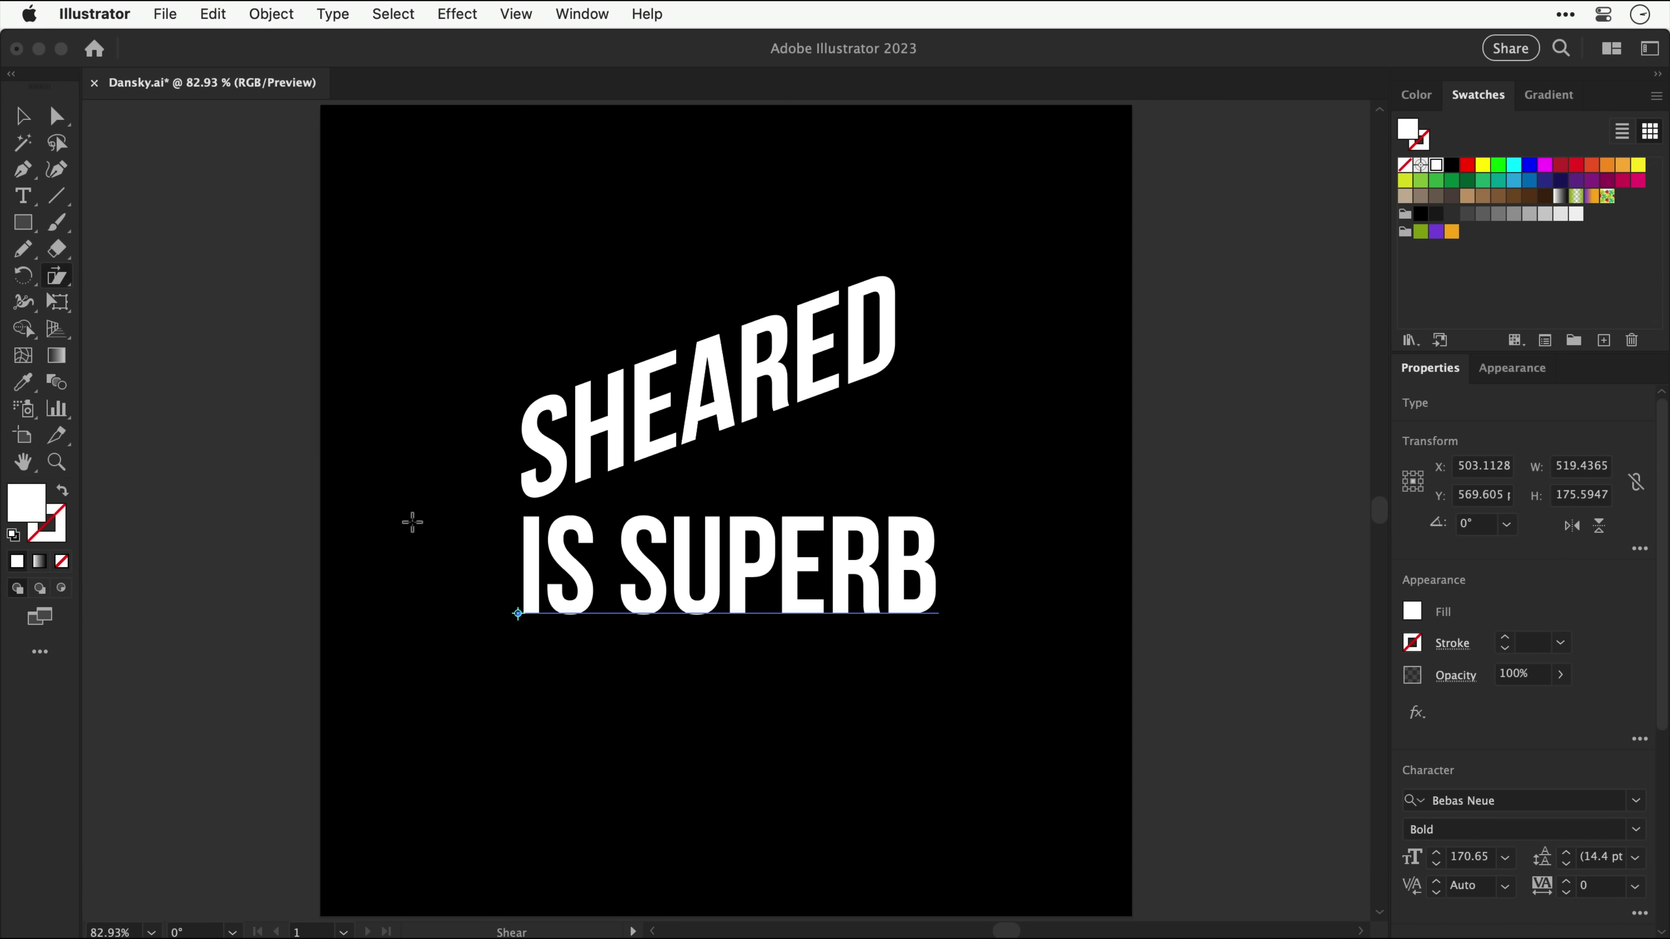
pyautogui.press('Return')
pyautogui.press('Return')
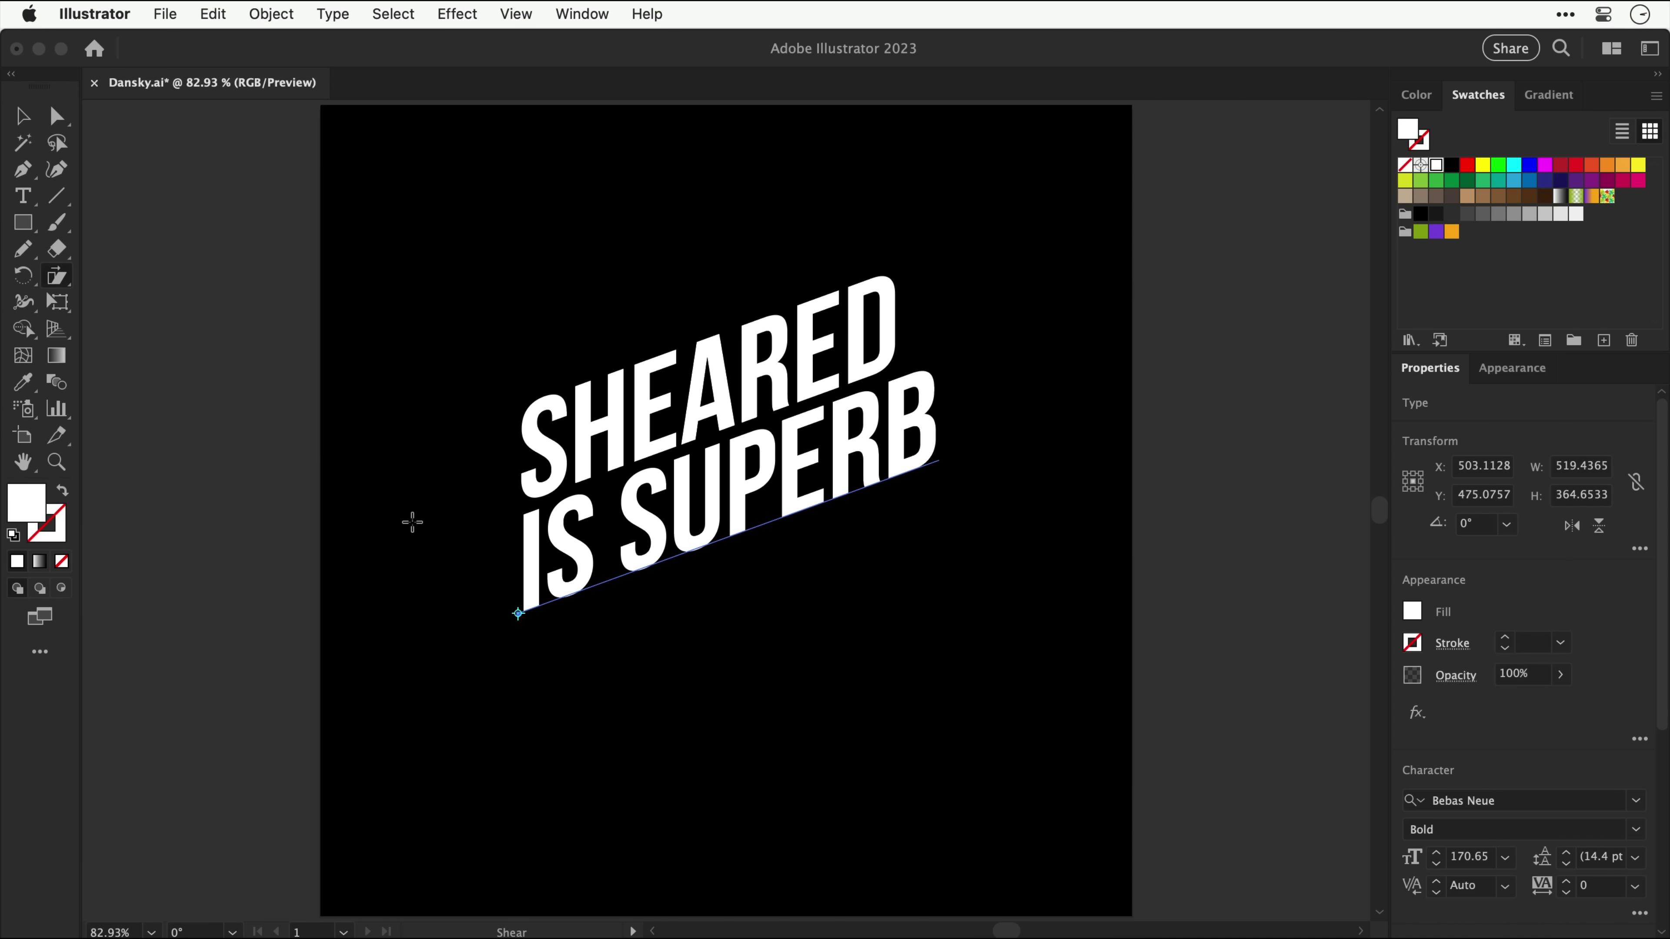
# Step: Confirm the -20° shear on IS SUPERB, then place a text cursor inside SUPERB
pyautogui.press('v')
pyautogui.press('t')
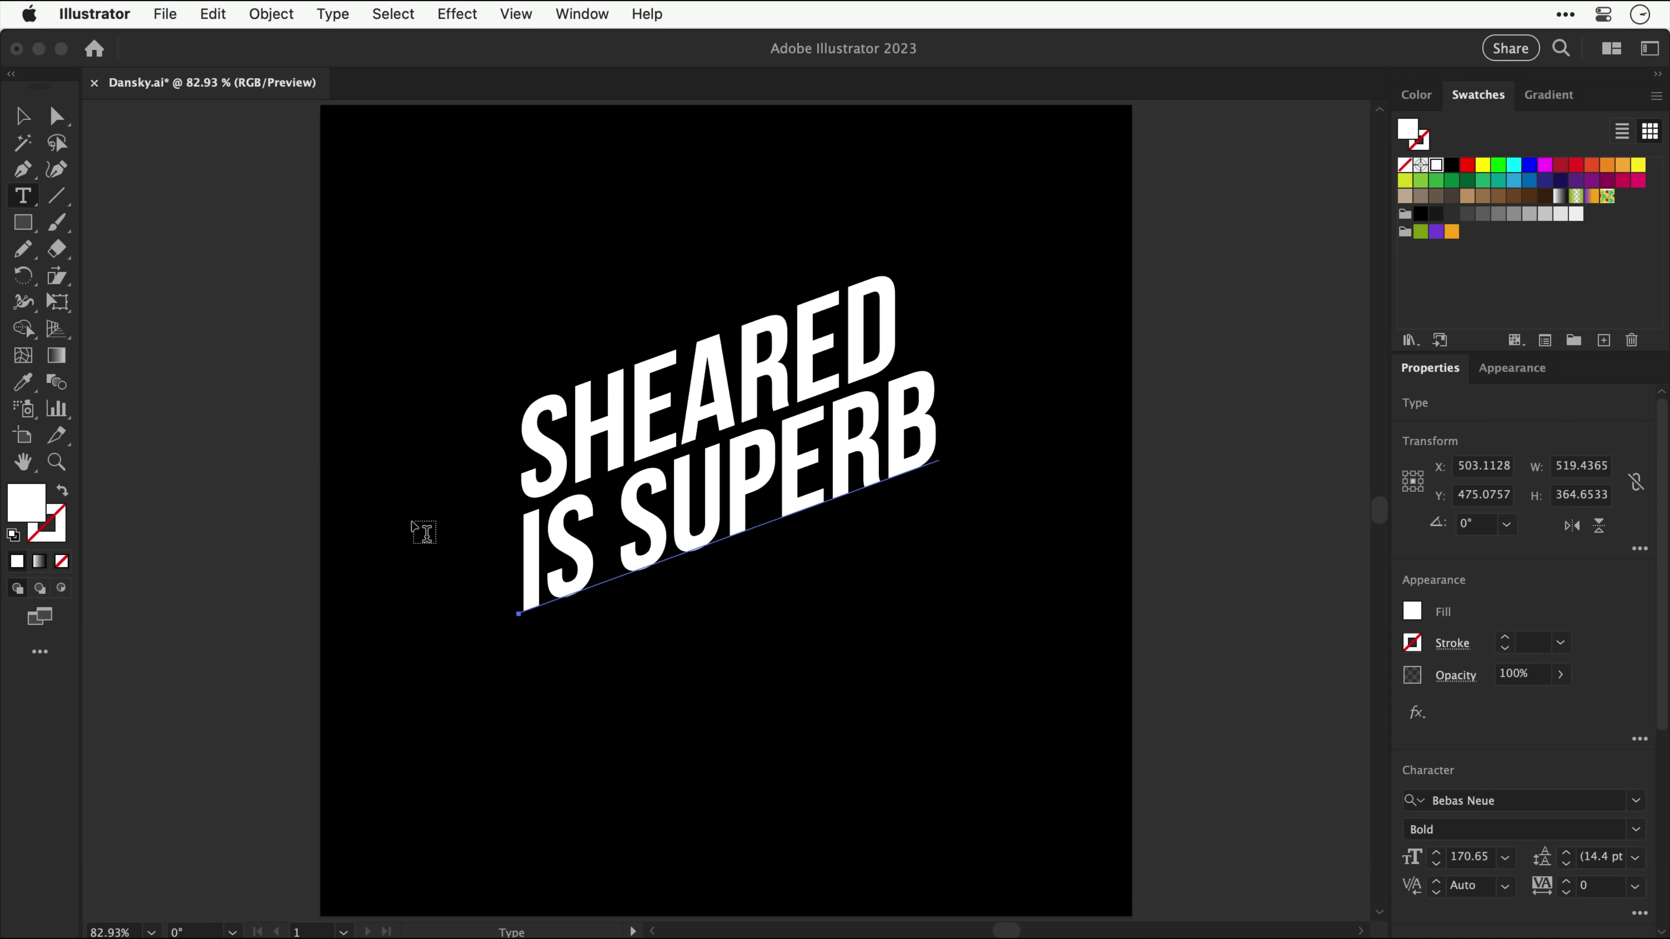
pyautogui.click(880, 452)
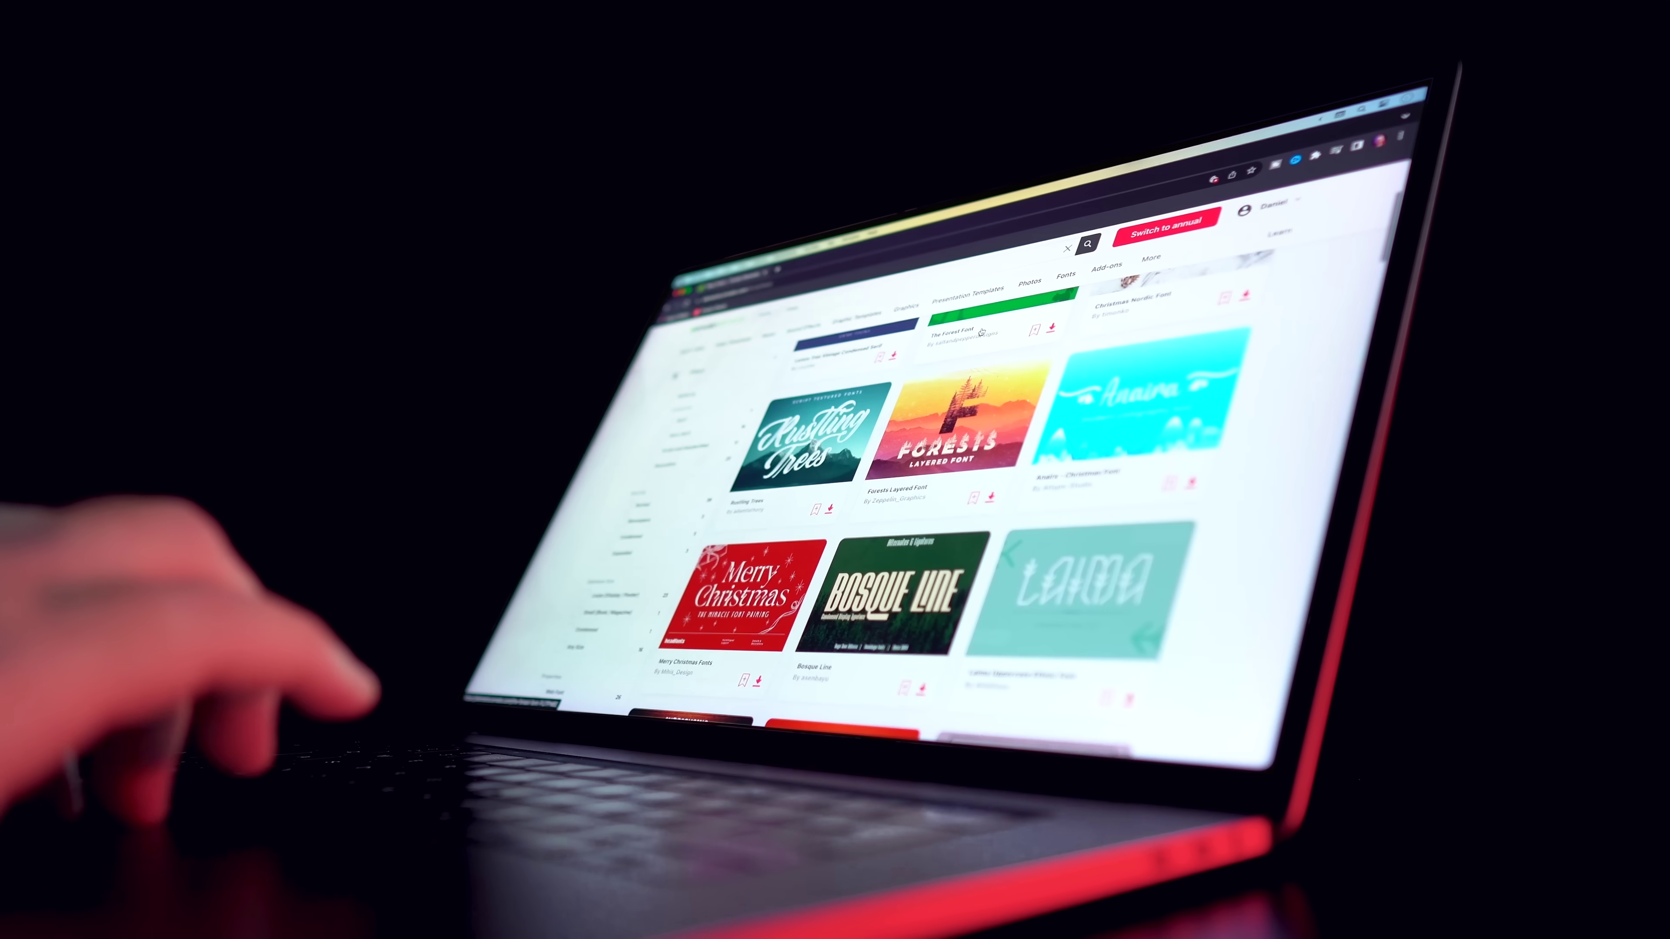
pyautogui.scroll(-3, 921, 493)
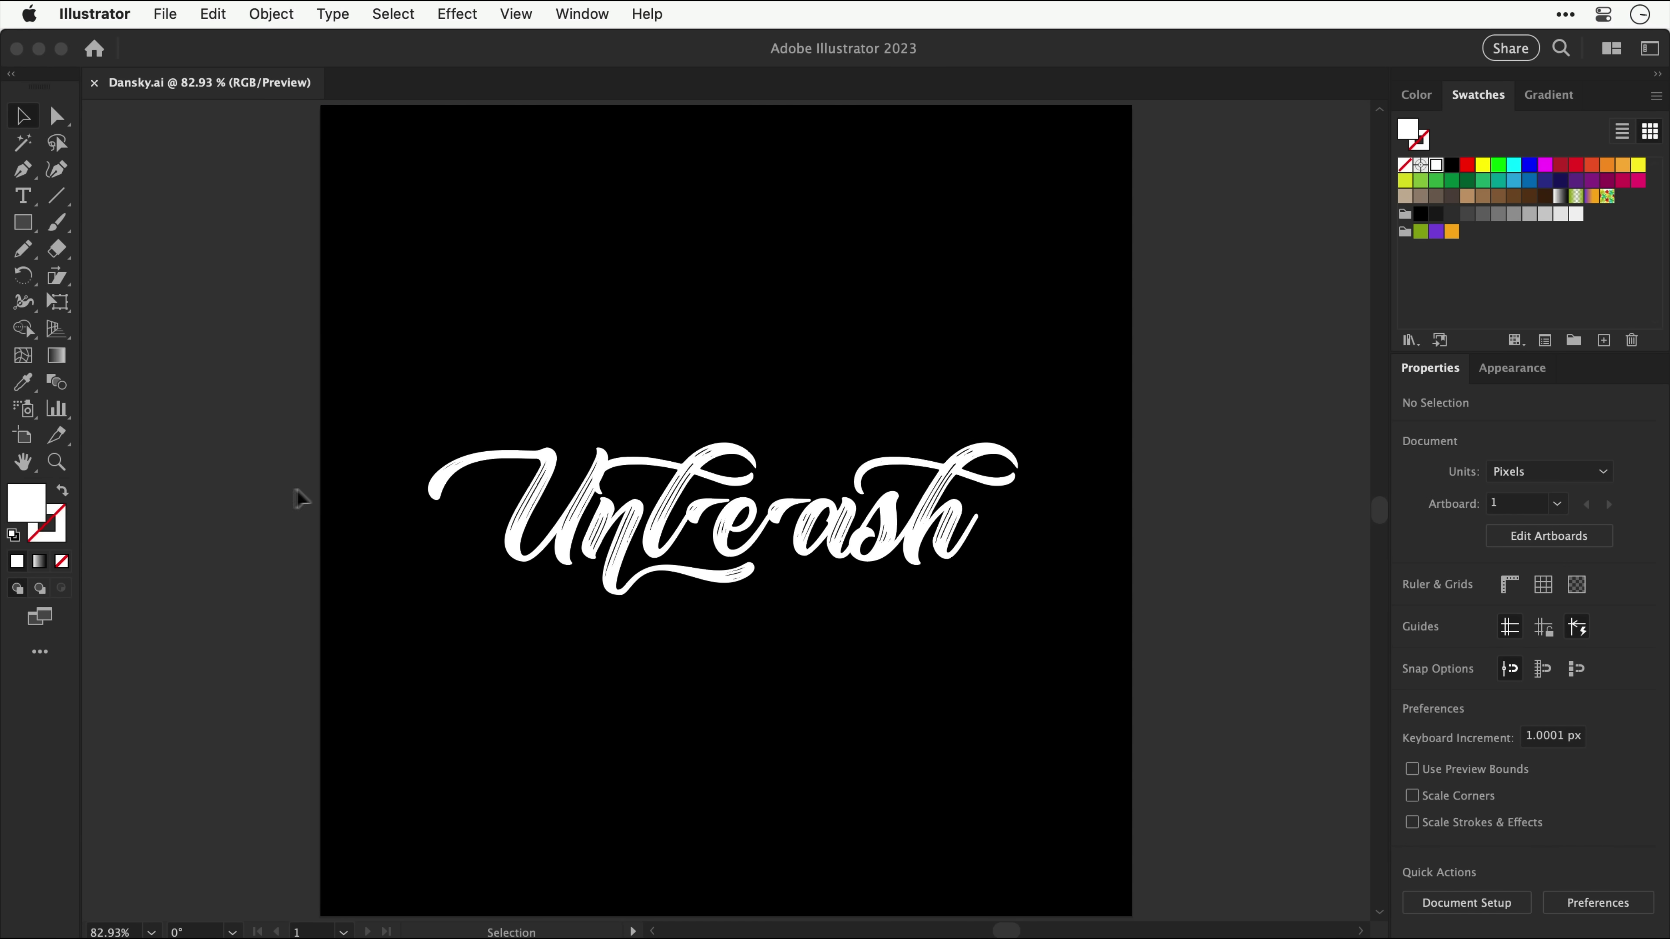
# Step: Select the Unleash lettering and open the Glyphs panel from the Type menu
pyautogui.click(526, 499)
pyautogui.click(333, 20)
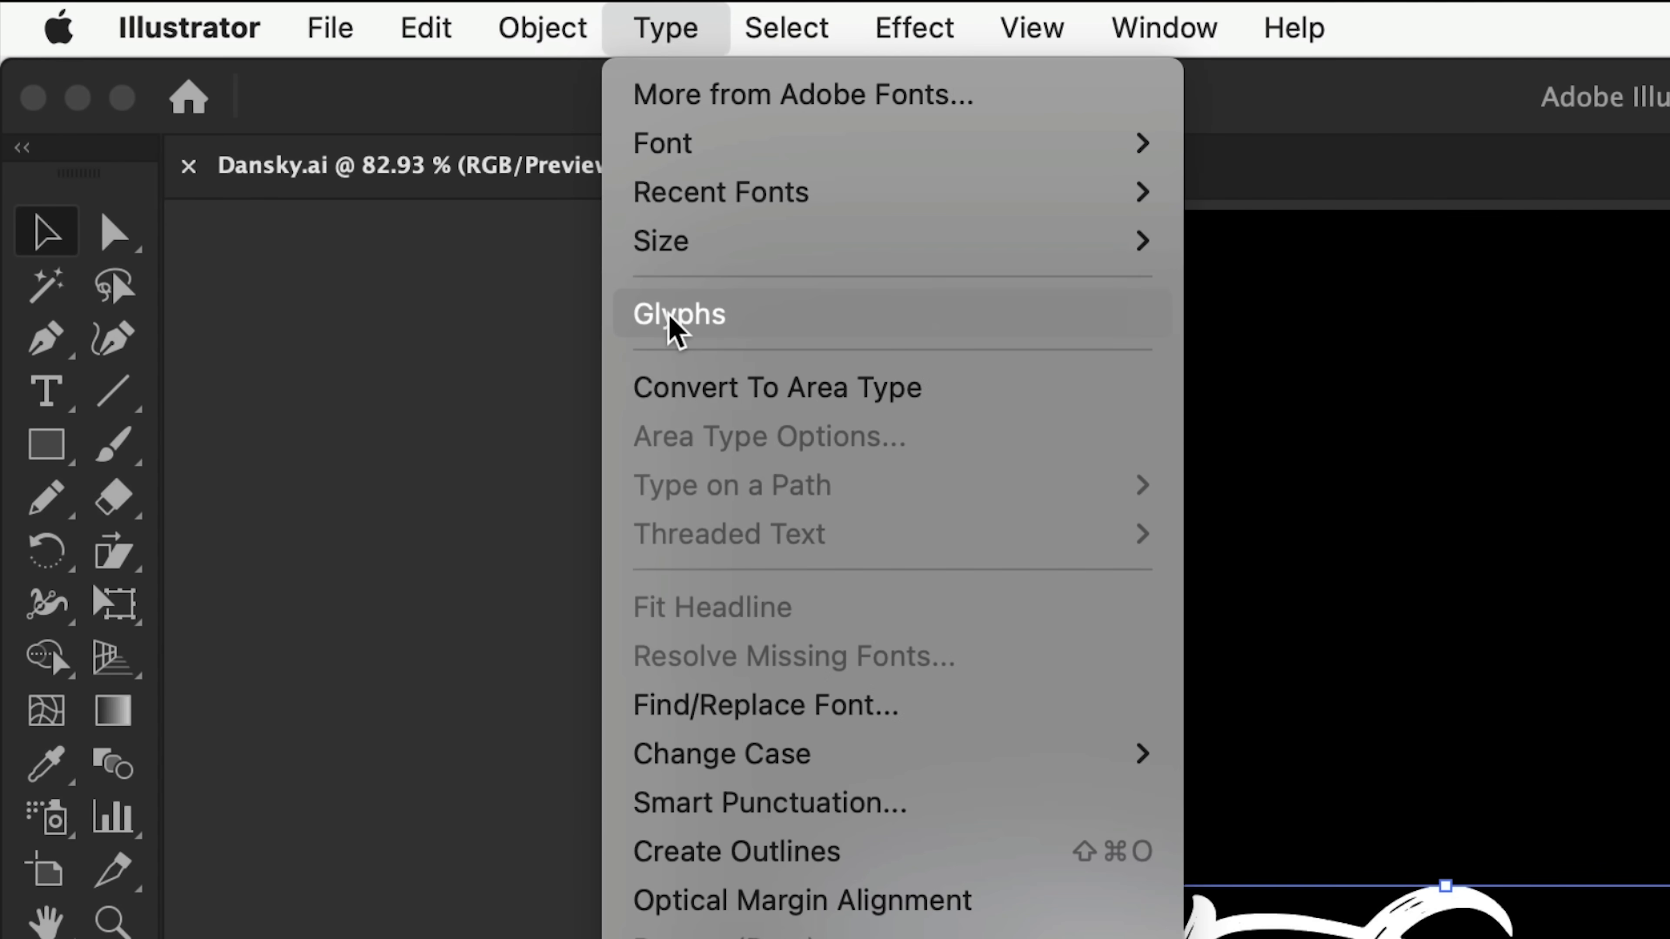
pyautogui.click(674, 319)
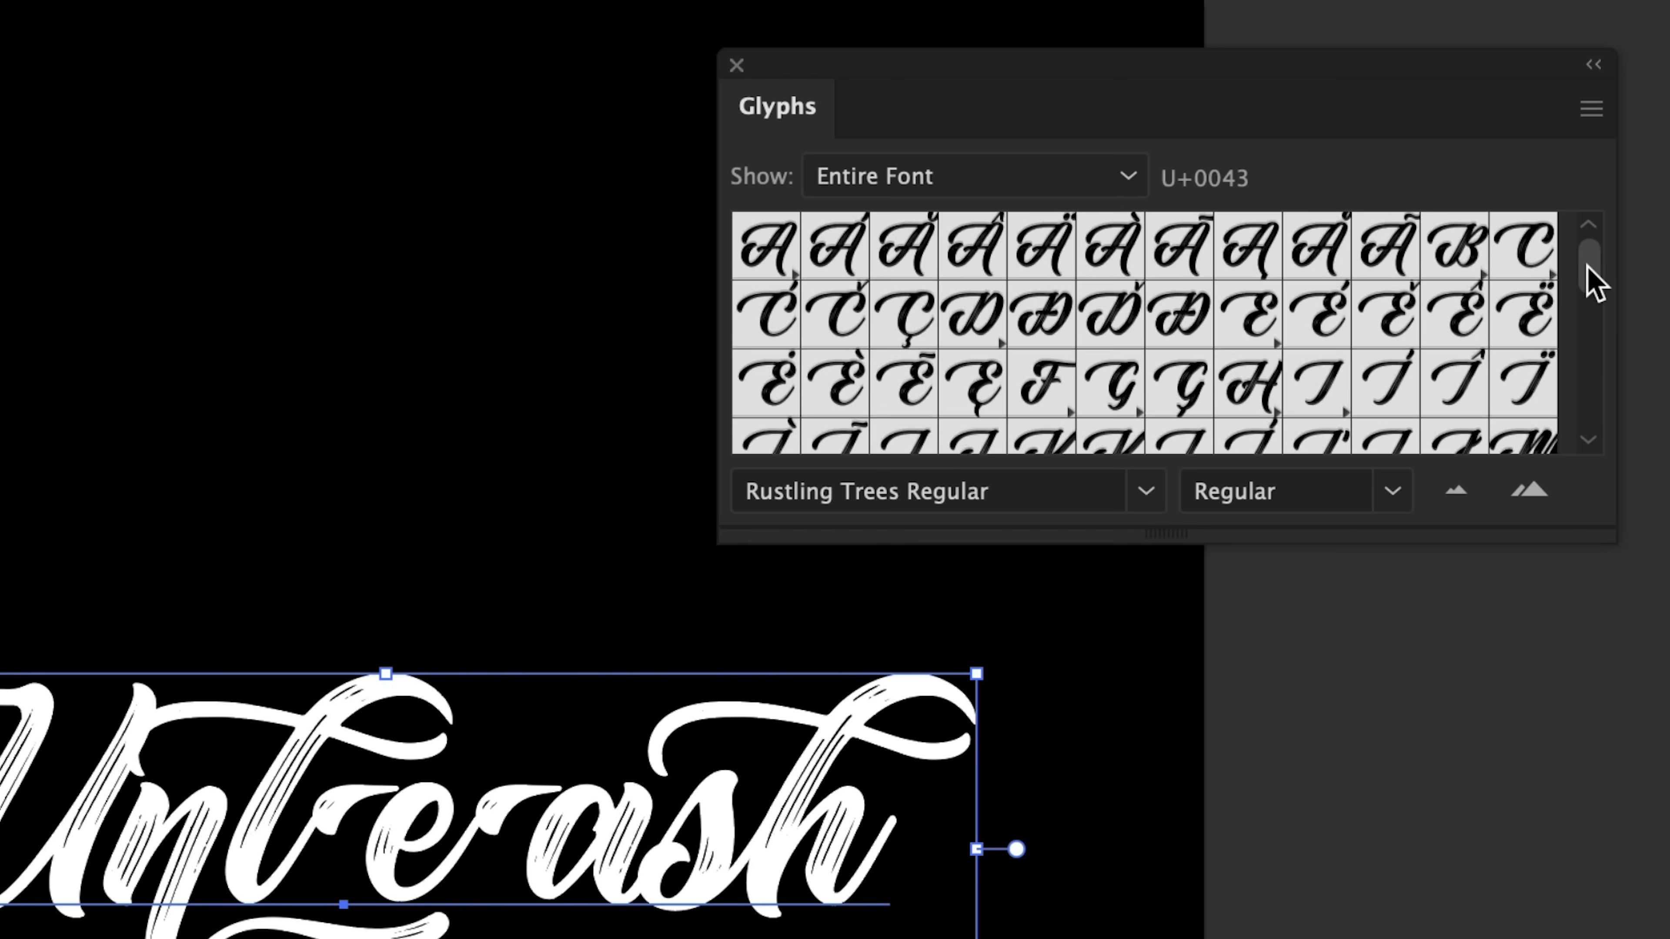
pyautogui.moveTo(1592, 280); pyautogui.dragTo(1591, 368)
# Step: Select the U of Unleash and try several alternate U glyphs
pyautogui.click(63, 398)
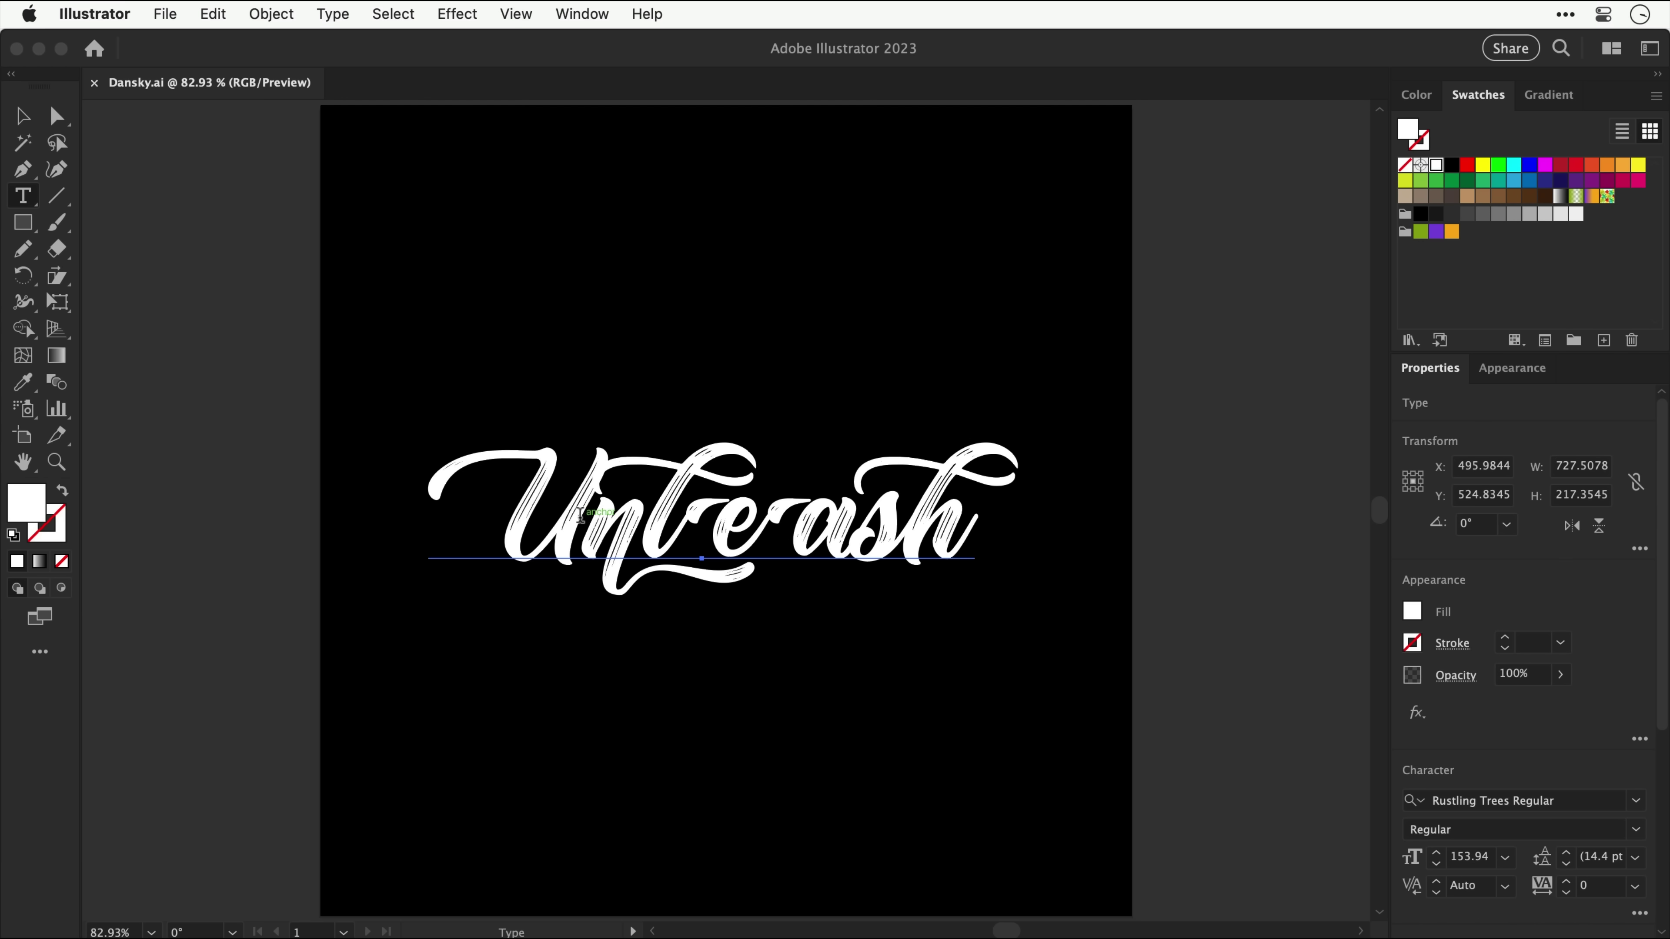
pyautogui.moveTo(580, 514); pyautogui.dragTo(475, 516)
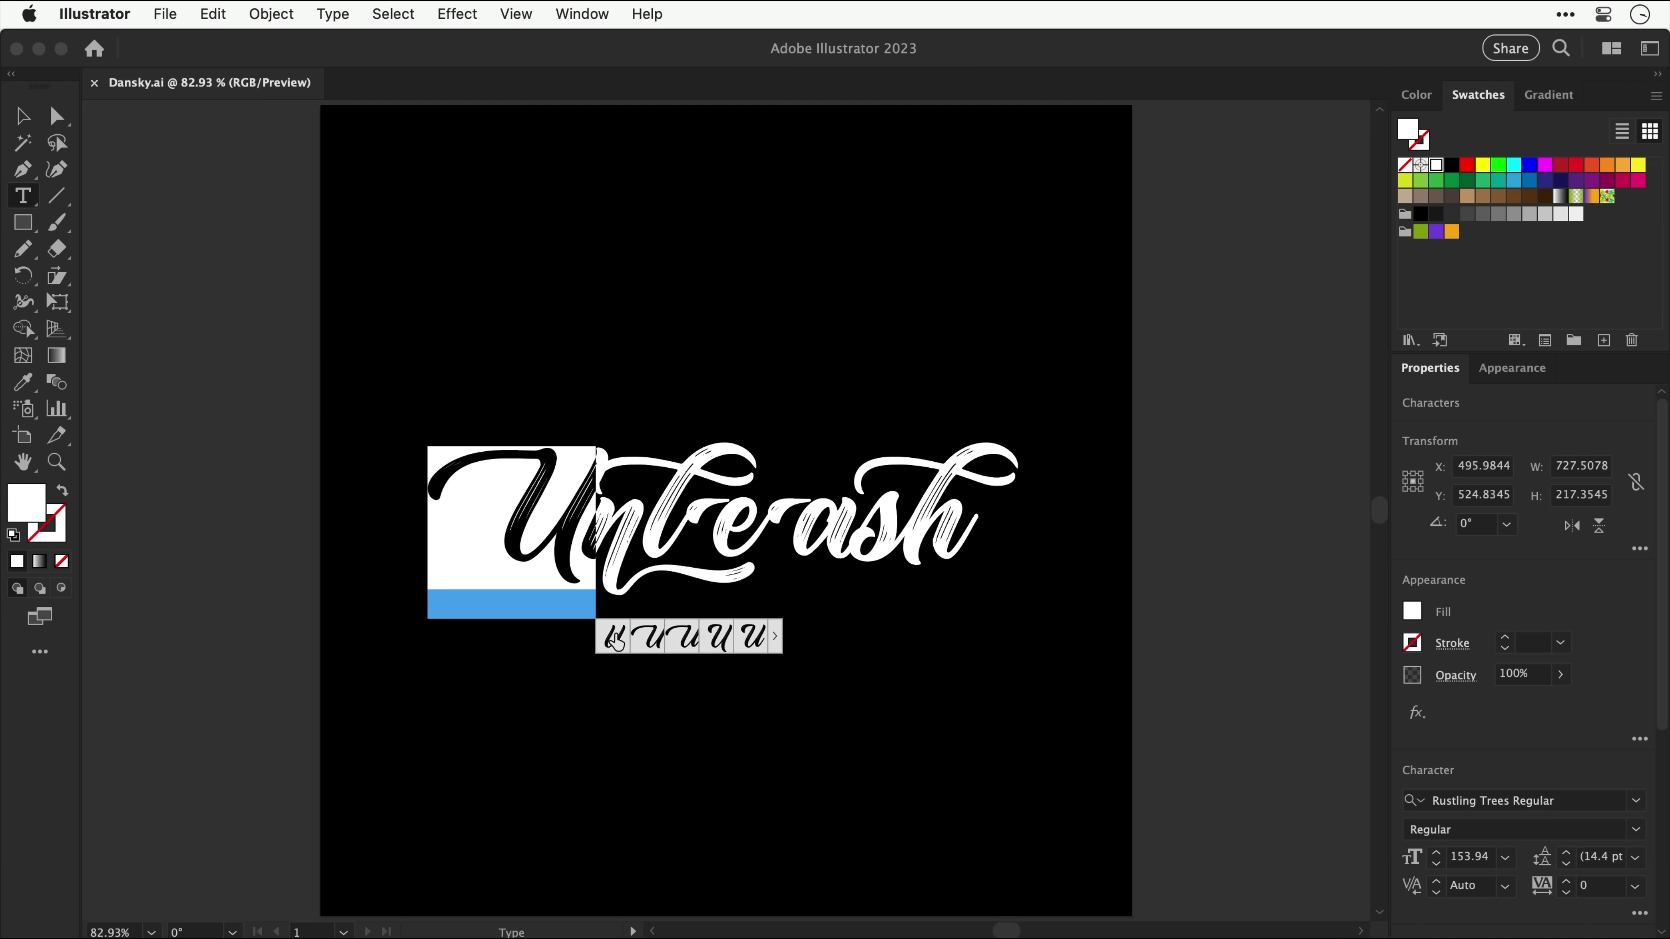
pyautogui.click(615, 636)
pyautogui.click(691, 639)
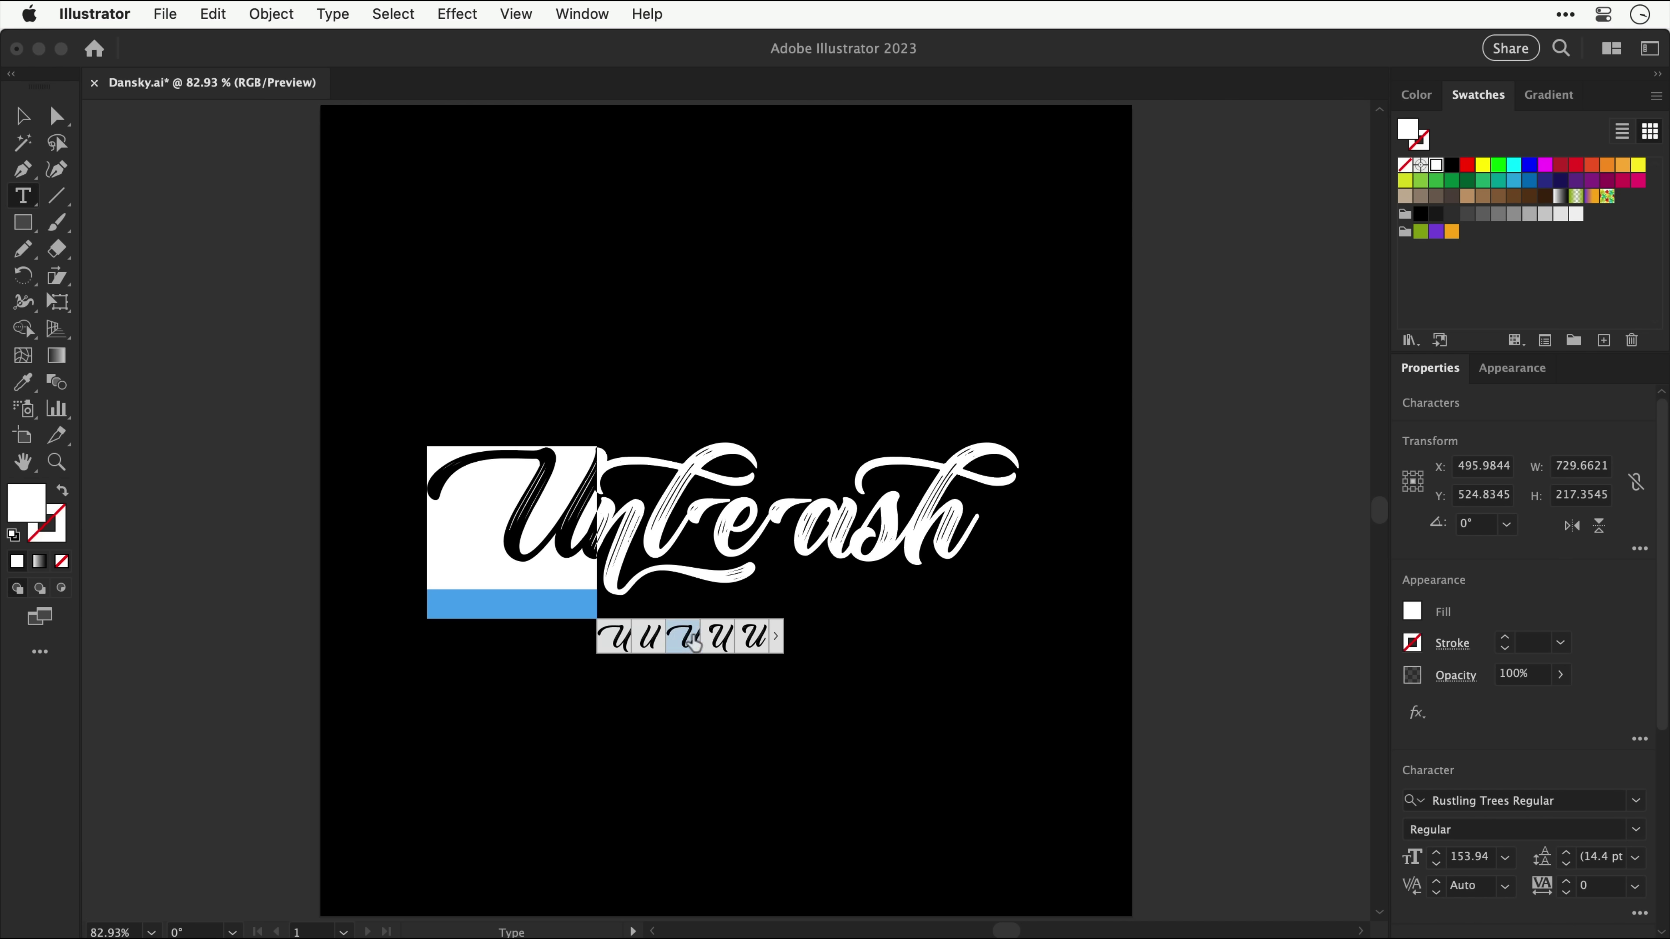
pyautogui.click(752, 638)
pyautogui.click(631, 641)
# Step: Try swash alternates for the n and open its full alternates set
pyautogui.moveTo(558, 564); pyautogui.dragTo(613, 564)
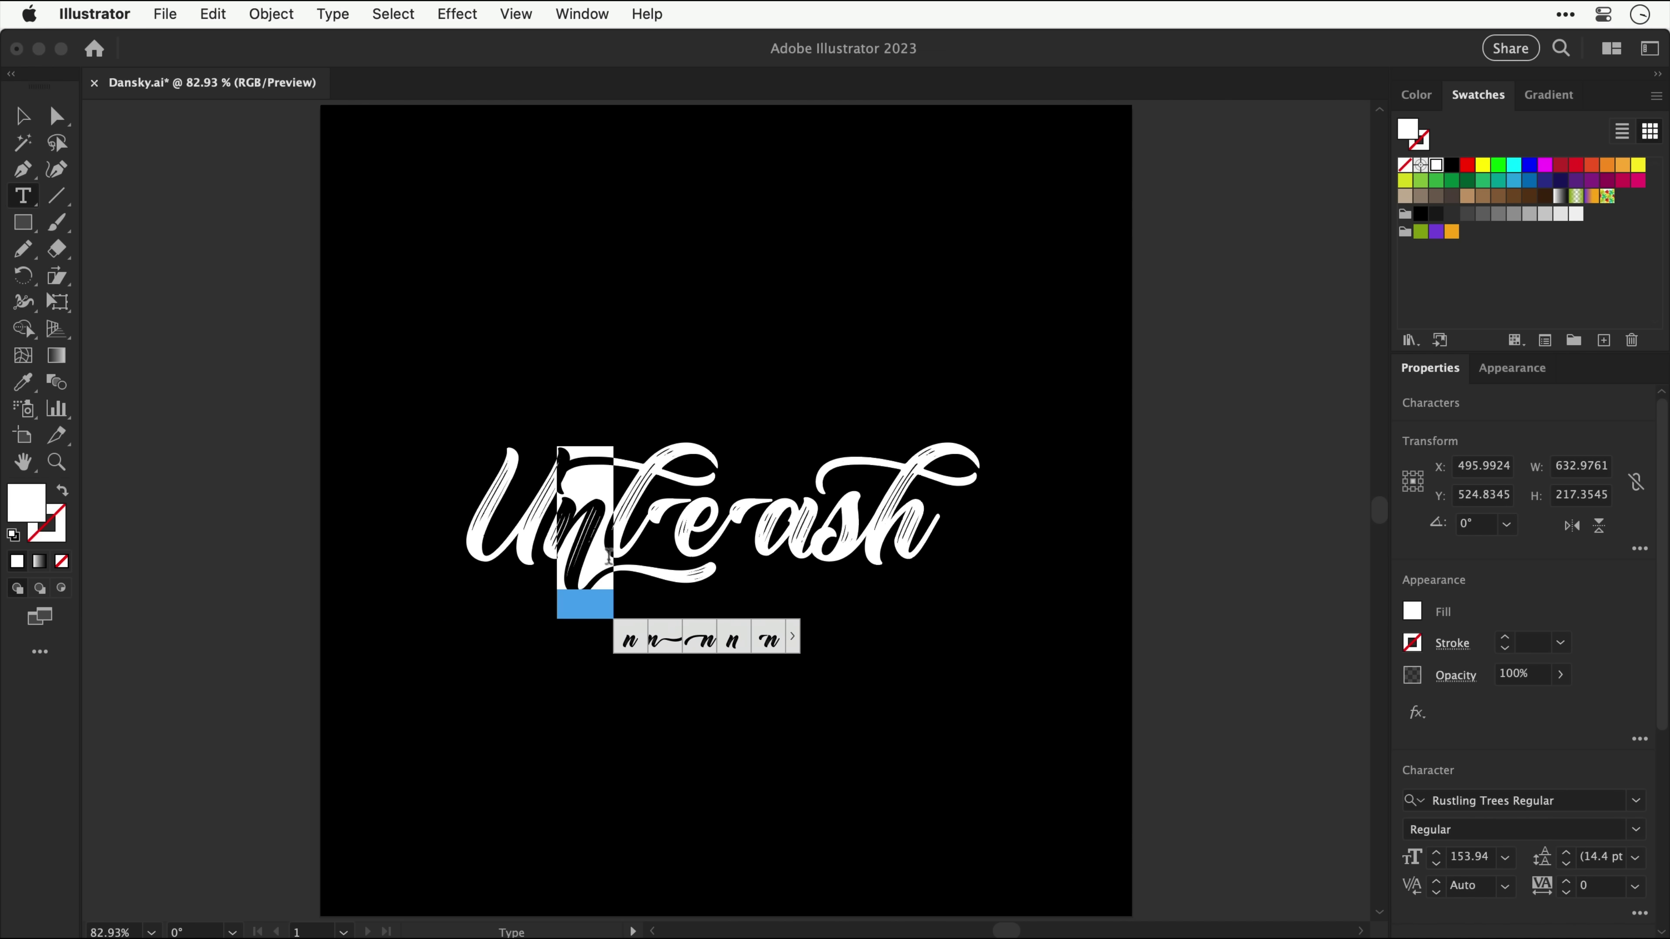
pyautogui.click(633, 640)
pyautogui.click(668, 639)
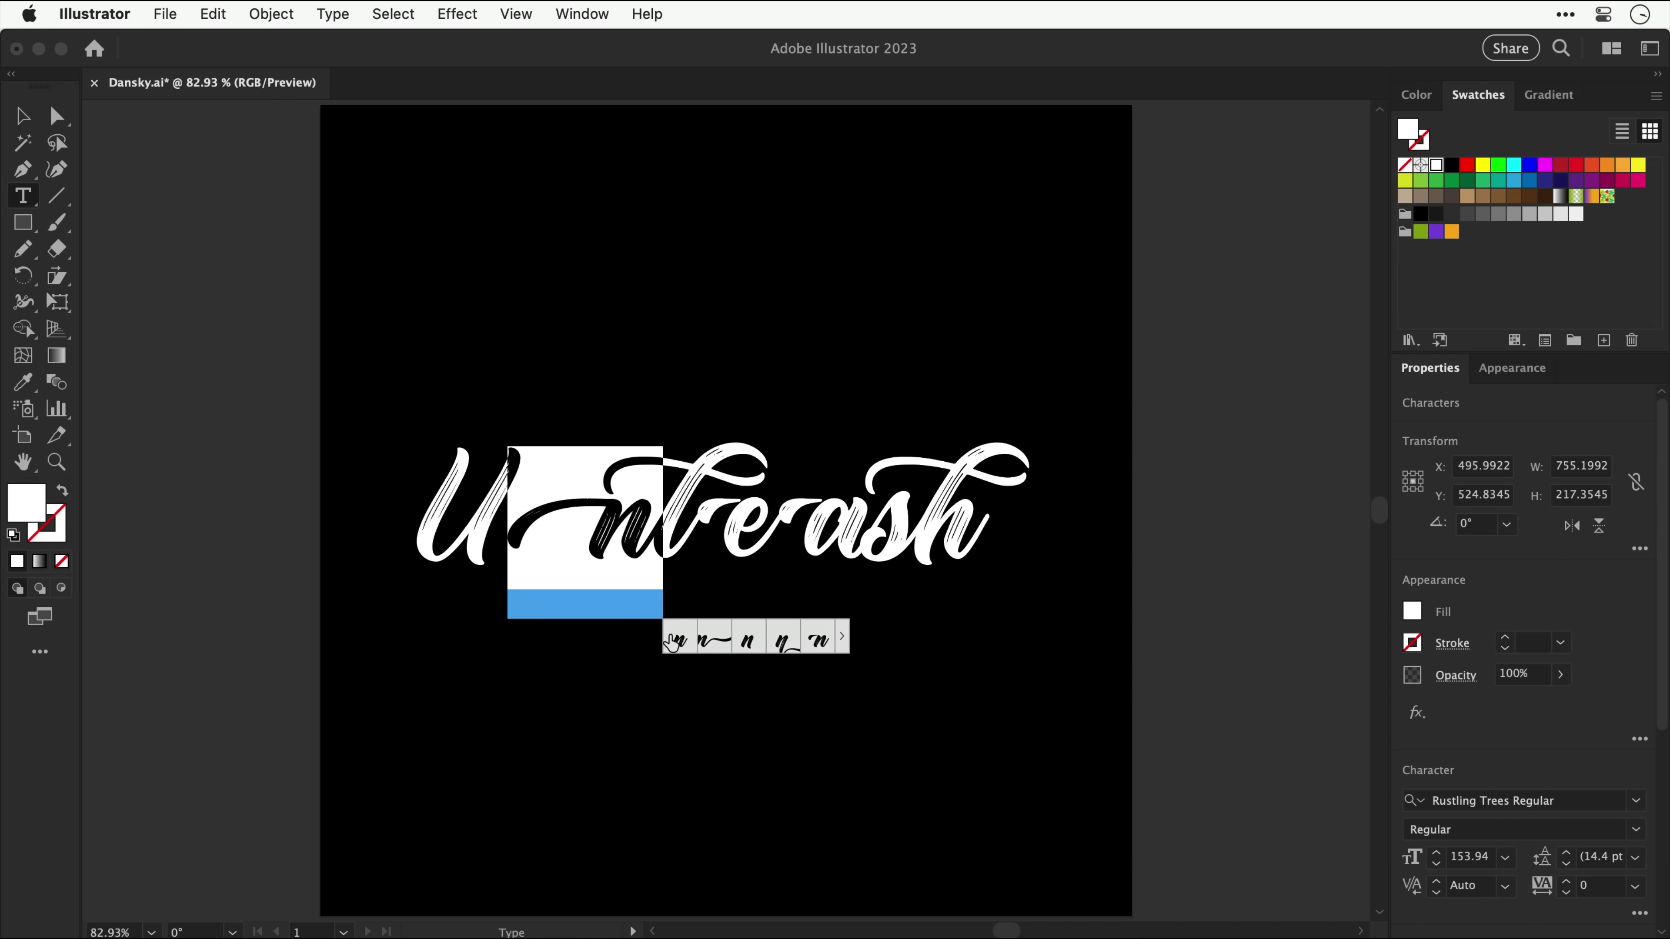
pyautogui.click(745, 639)
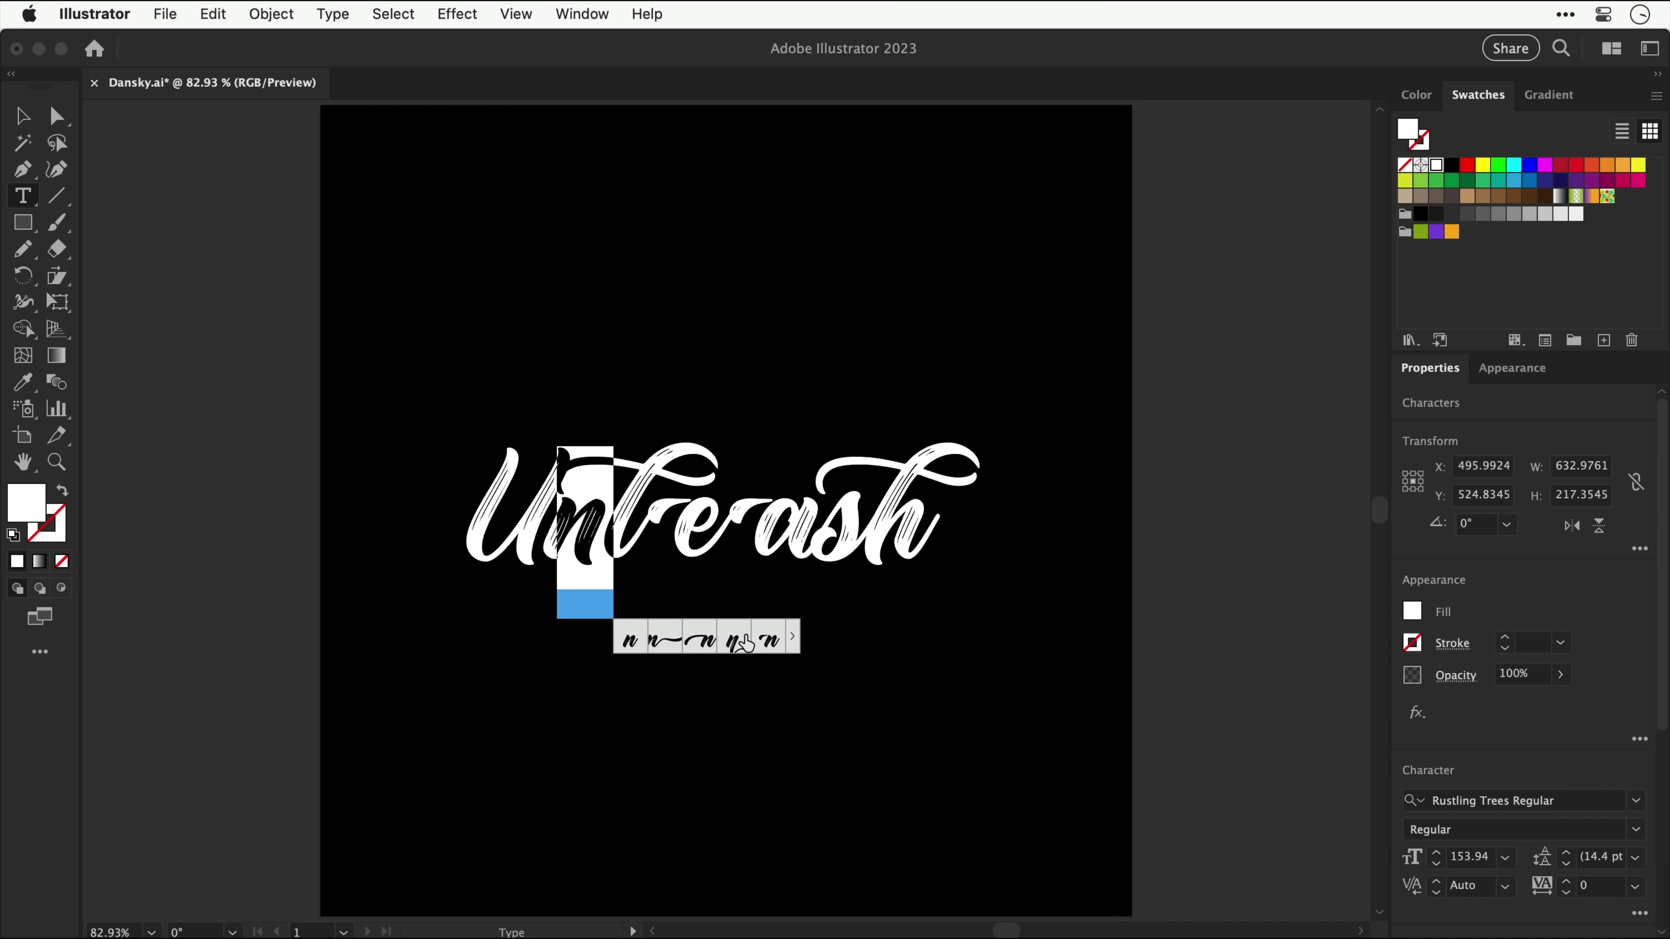
pyautogui.click(792, 641)
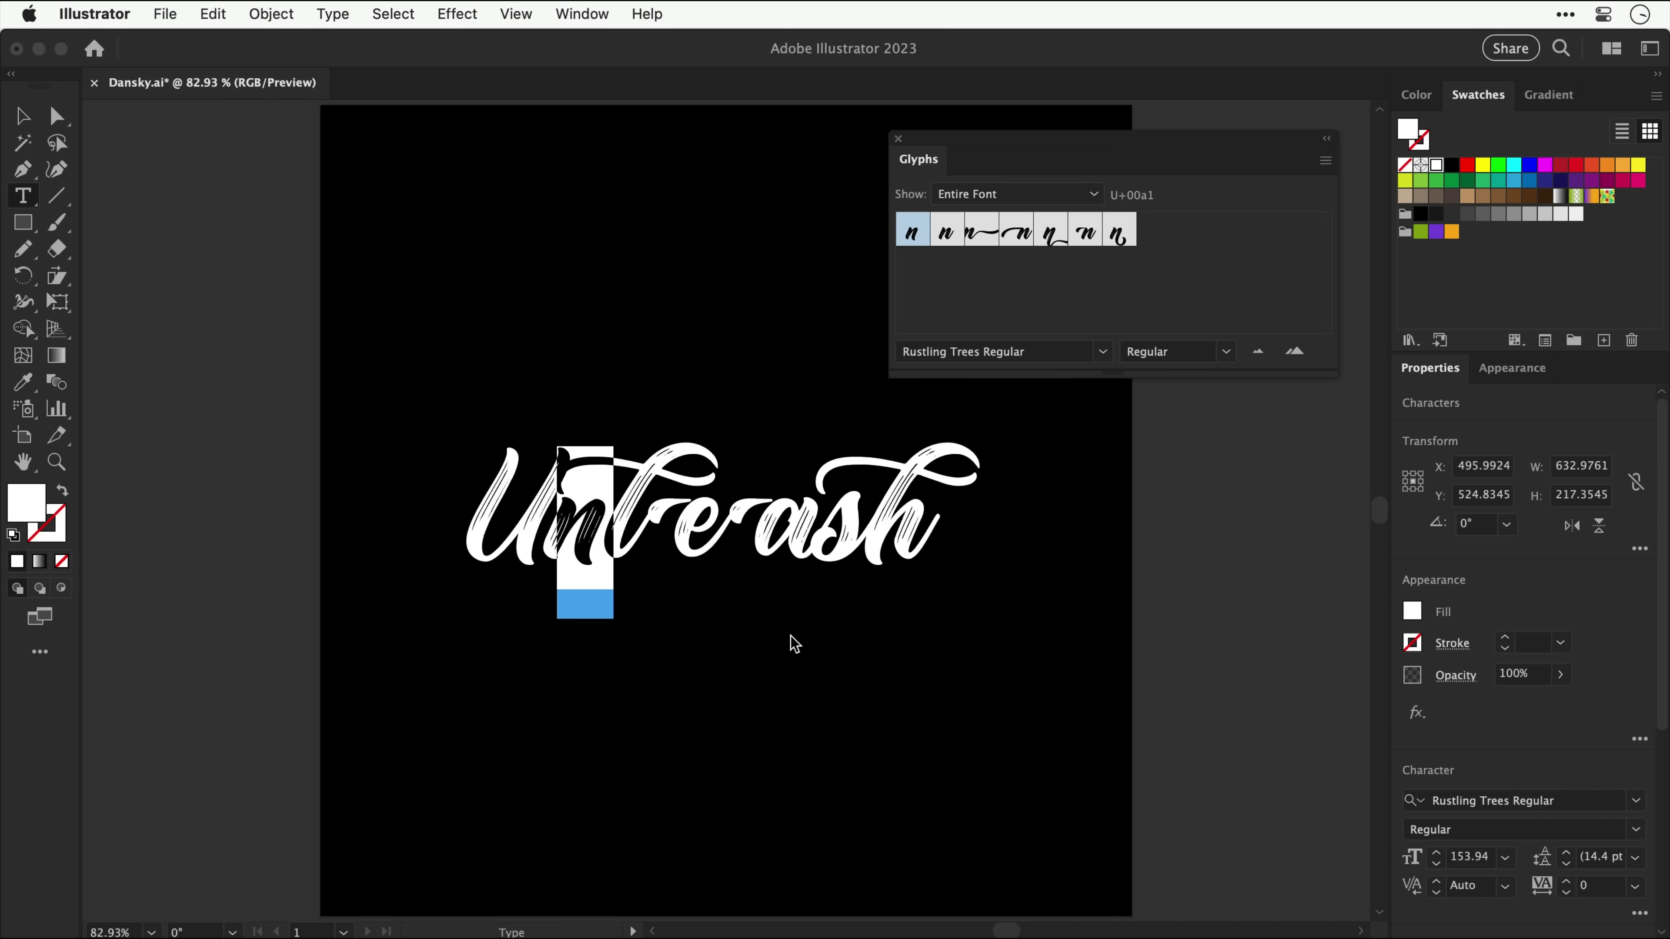
# Step: Replace the l and the a of Unleash with alternate swash glyphs
pyautogui.press('Right')
pyautogui.hotkey('shift', 'Right')
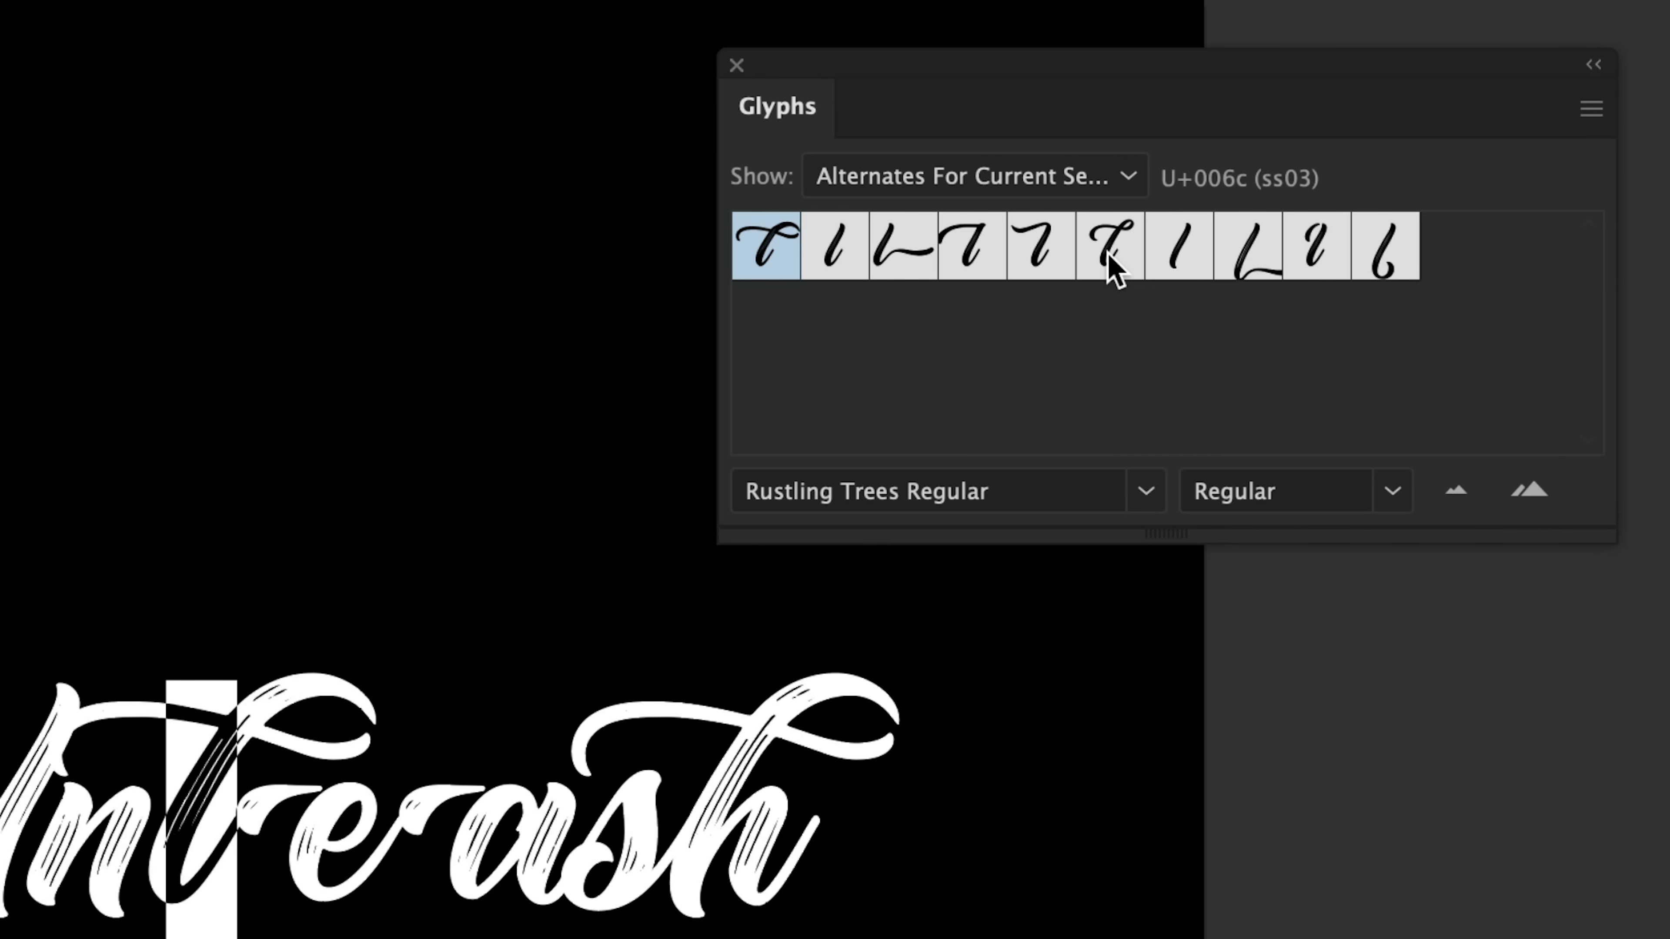
pyautogui.doubleClick(1110, 260)
pyautogui.press('Right')
pyautogui.hotkey('shift', 'Right')
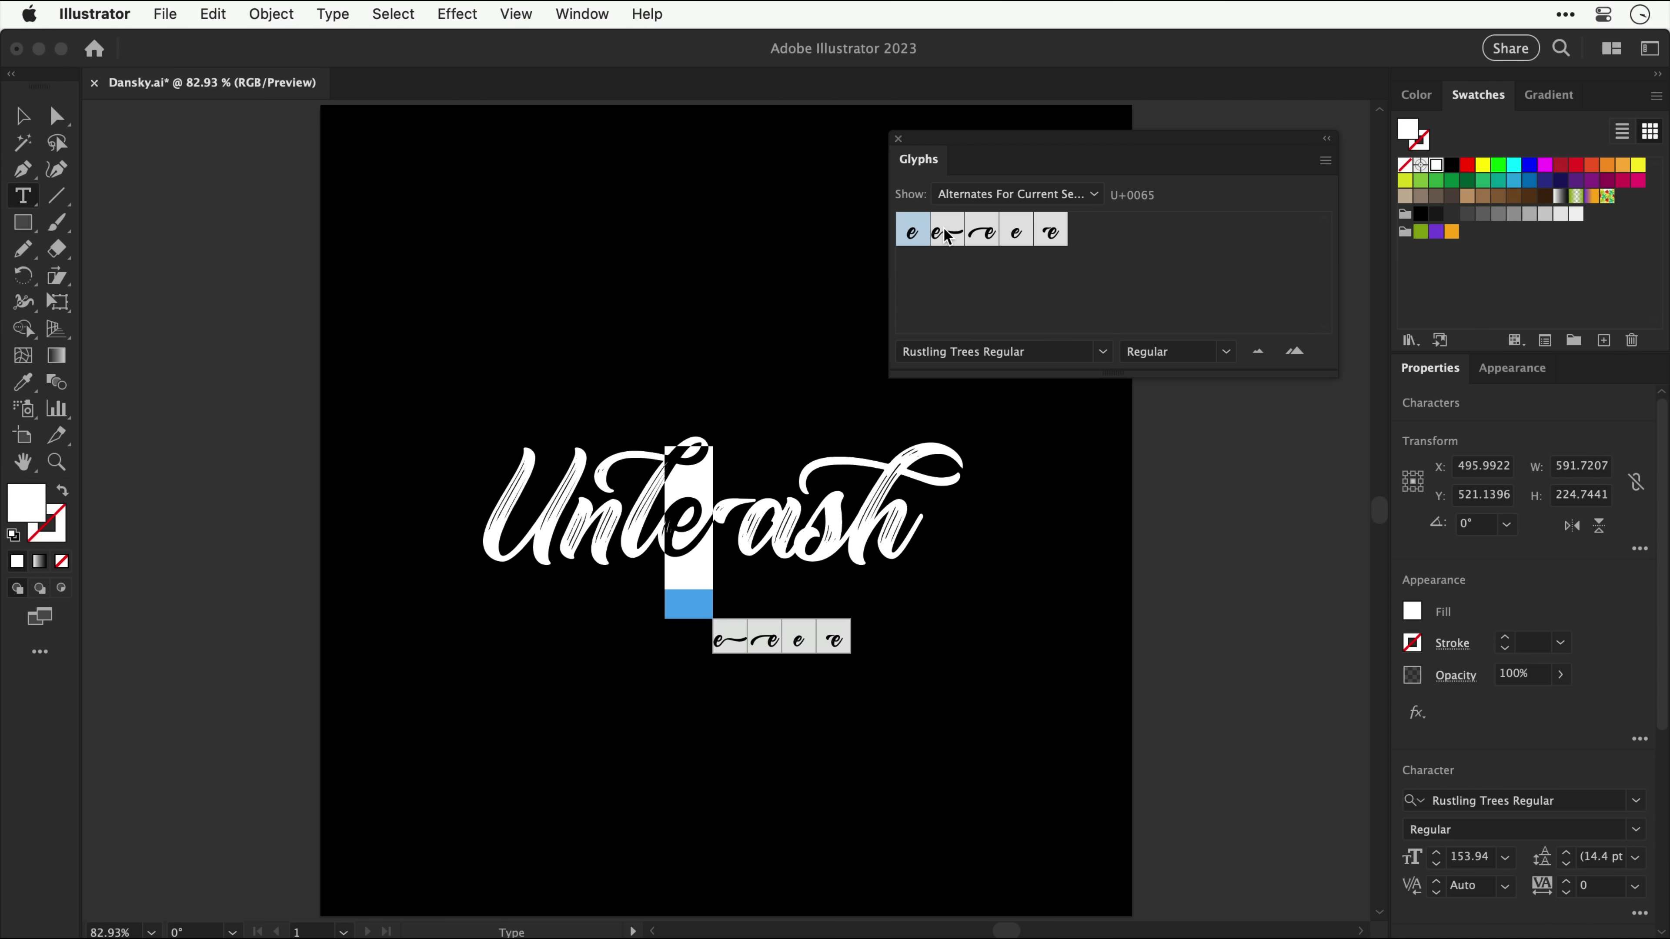
pyautogui.press('Right')
pyautogui.hotkey('shift', 'Right')
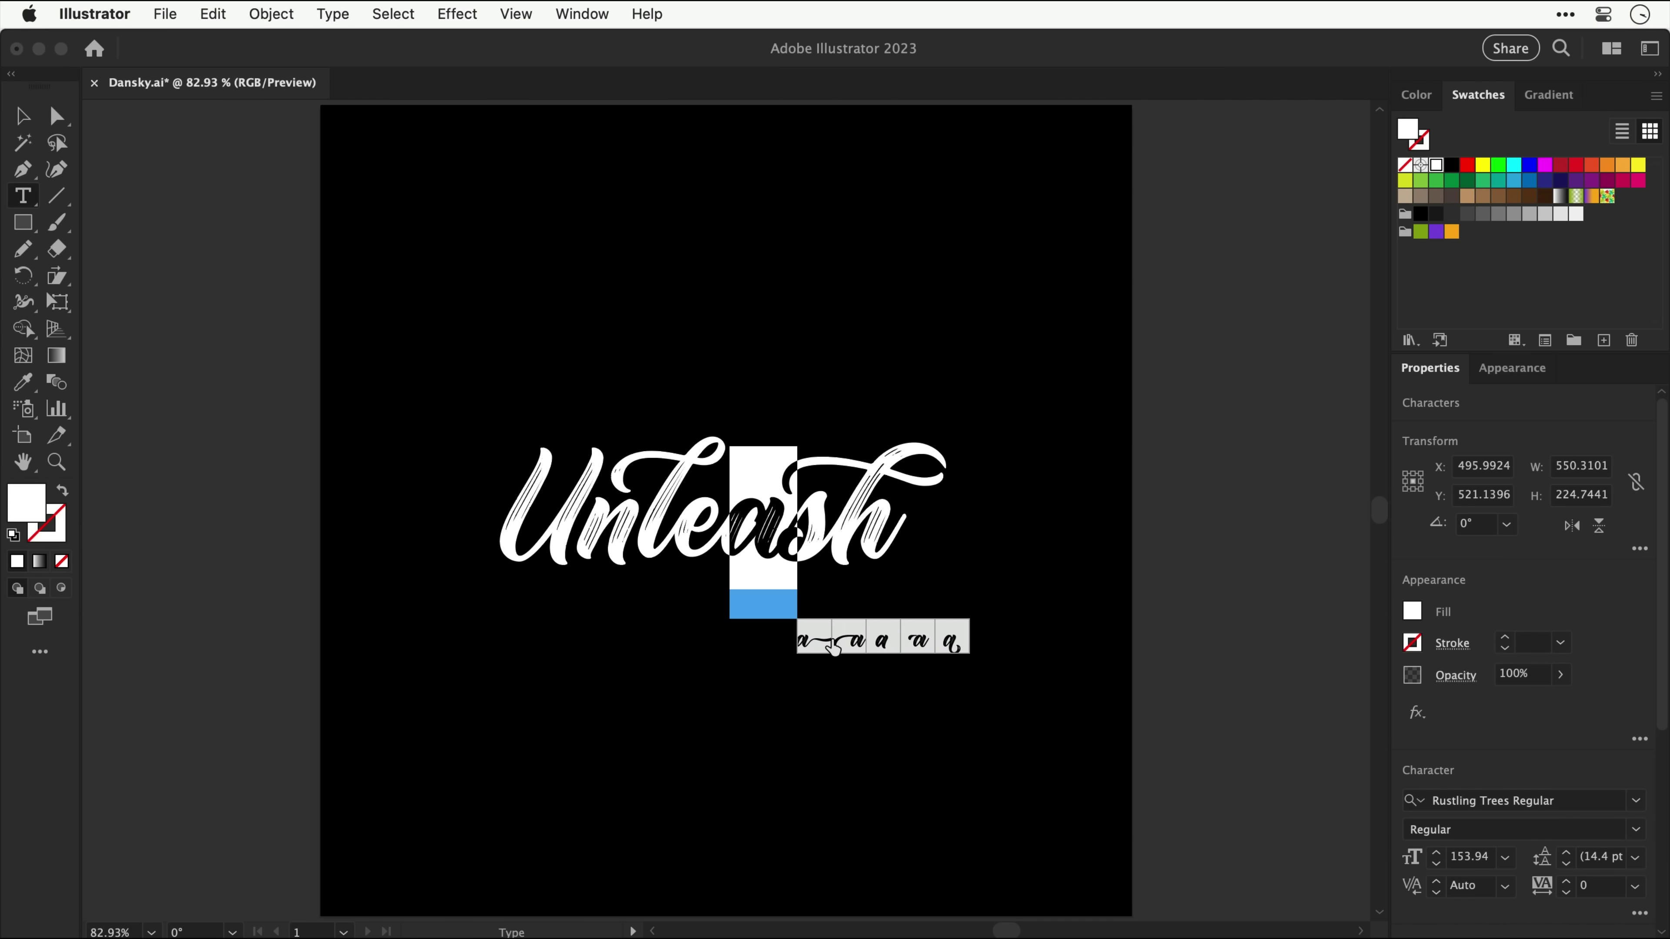
pyautogui.click(884, 648)
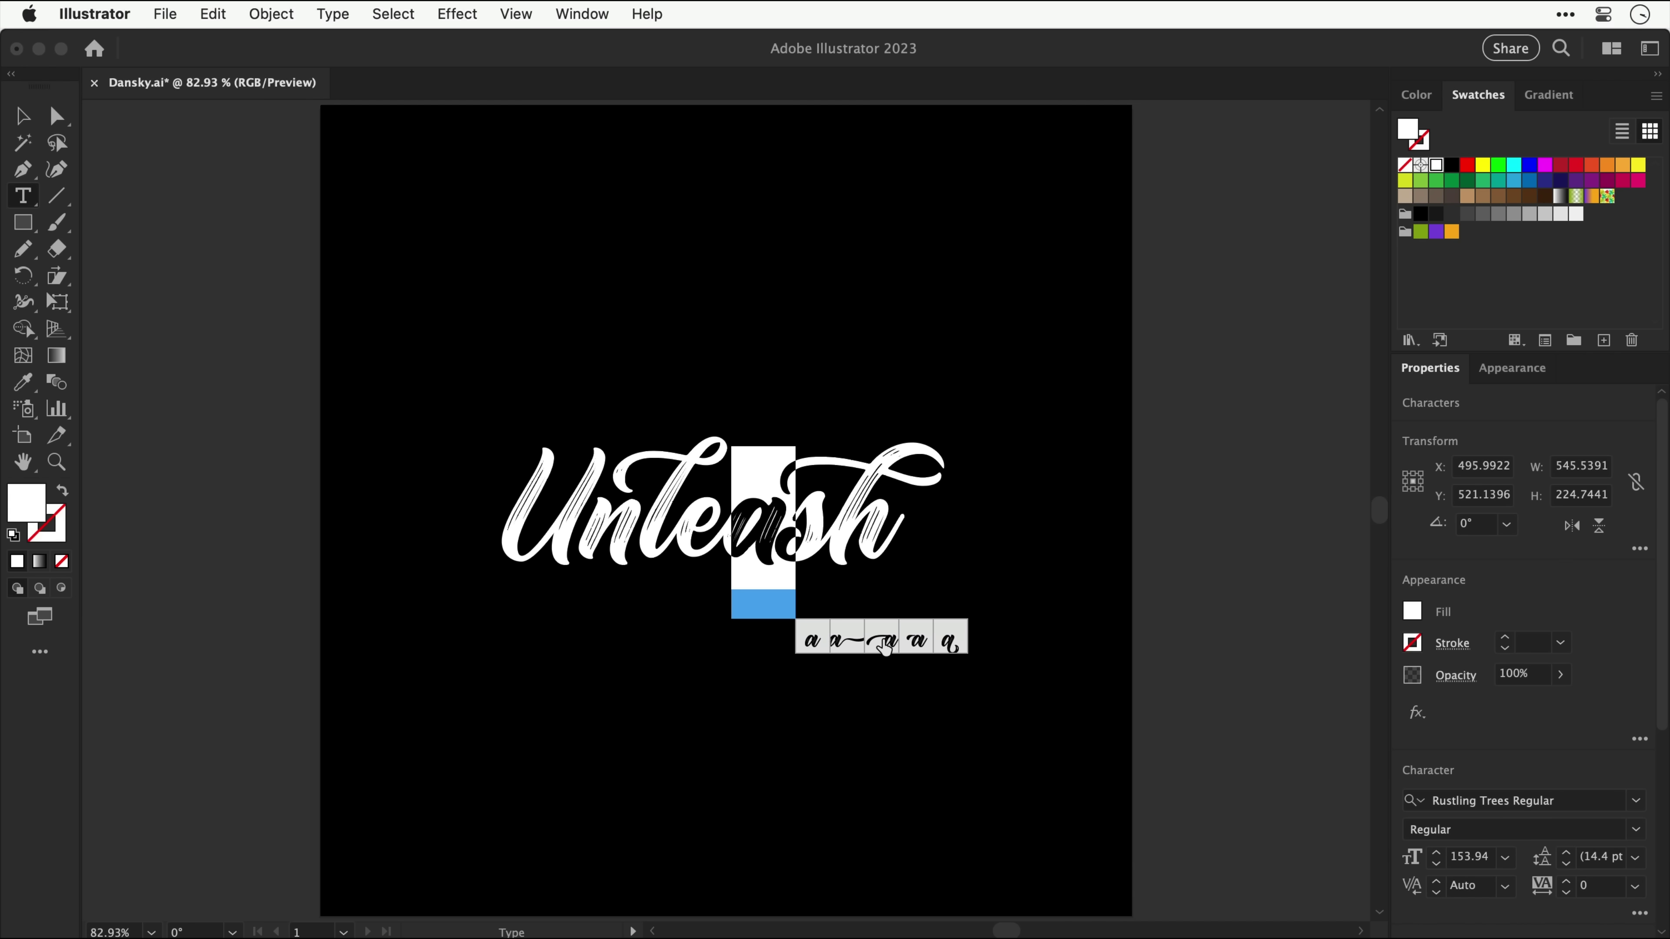
pyautogui.click(814, 646)
# Step: Replace the s and the h with swash alternate glyphs
pyautogui.press('Right')
pyautogui.hotkey('shift', 'Right')
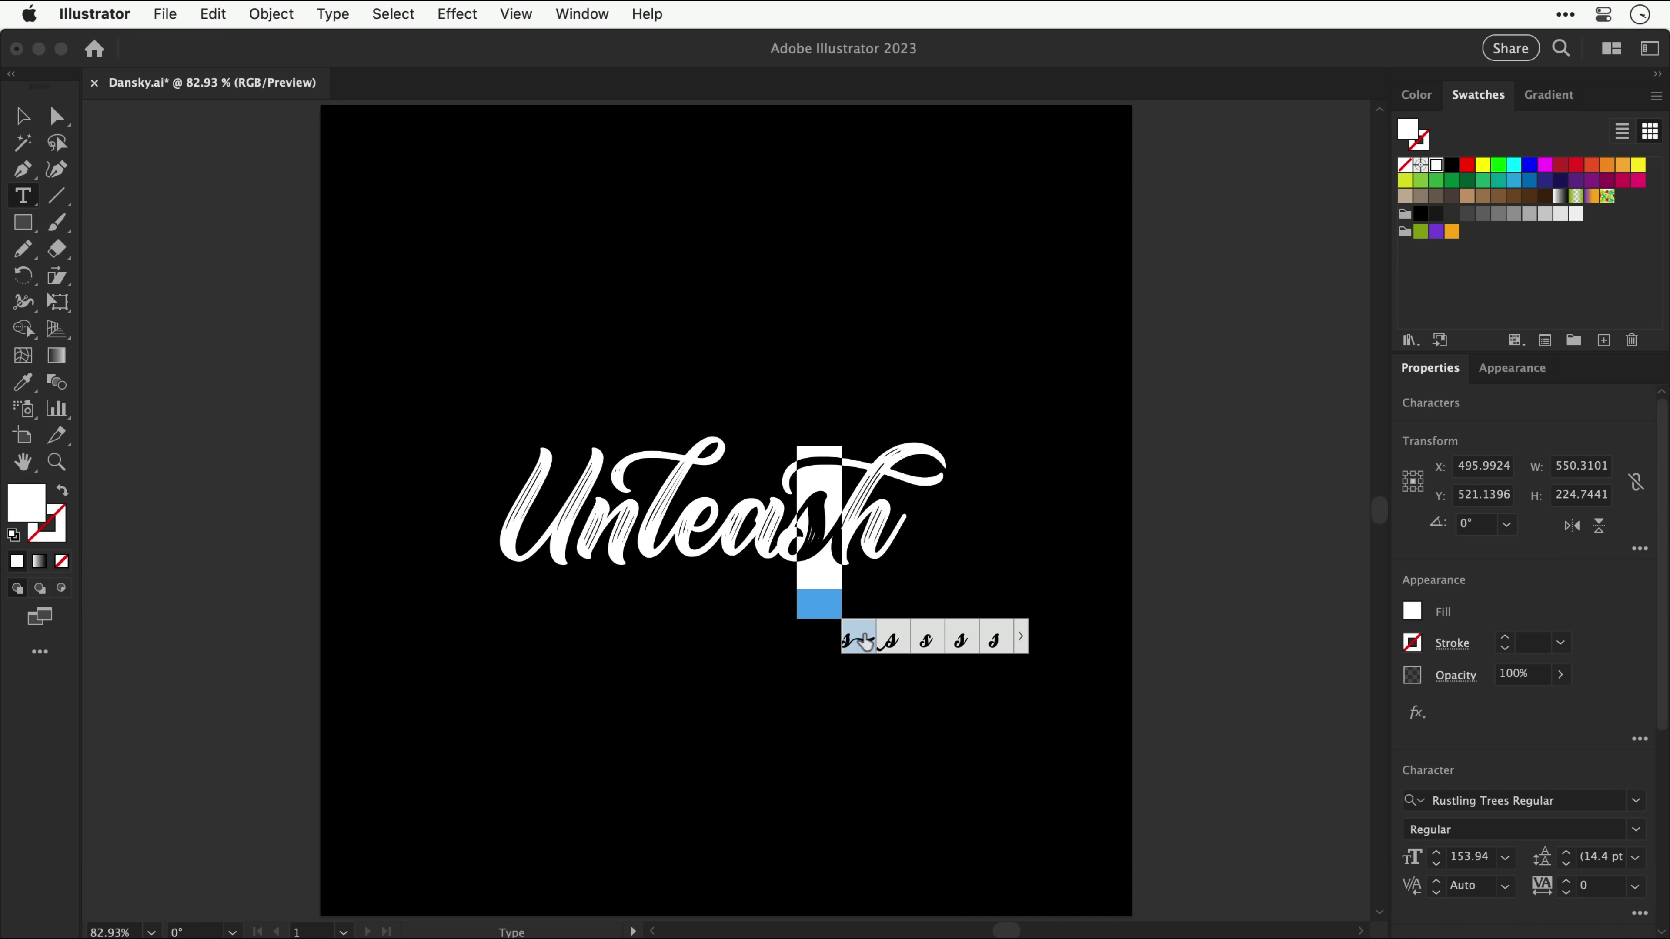
pyautogui.click(926, 642)
pyautogui.press('Right')
pyautogui.hotkey('shift', 'Right')
pyautogui.click(916, 646)
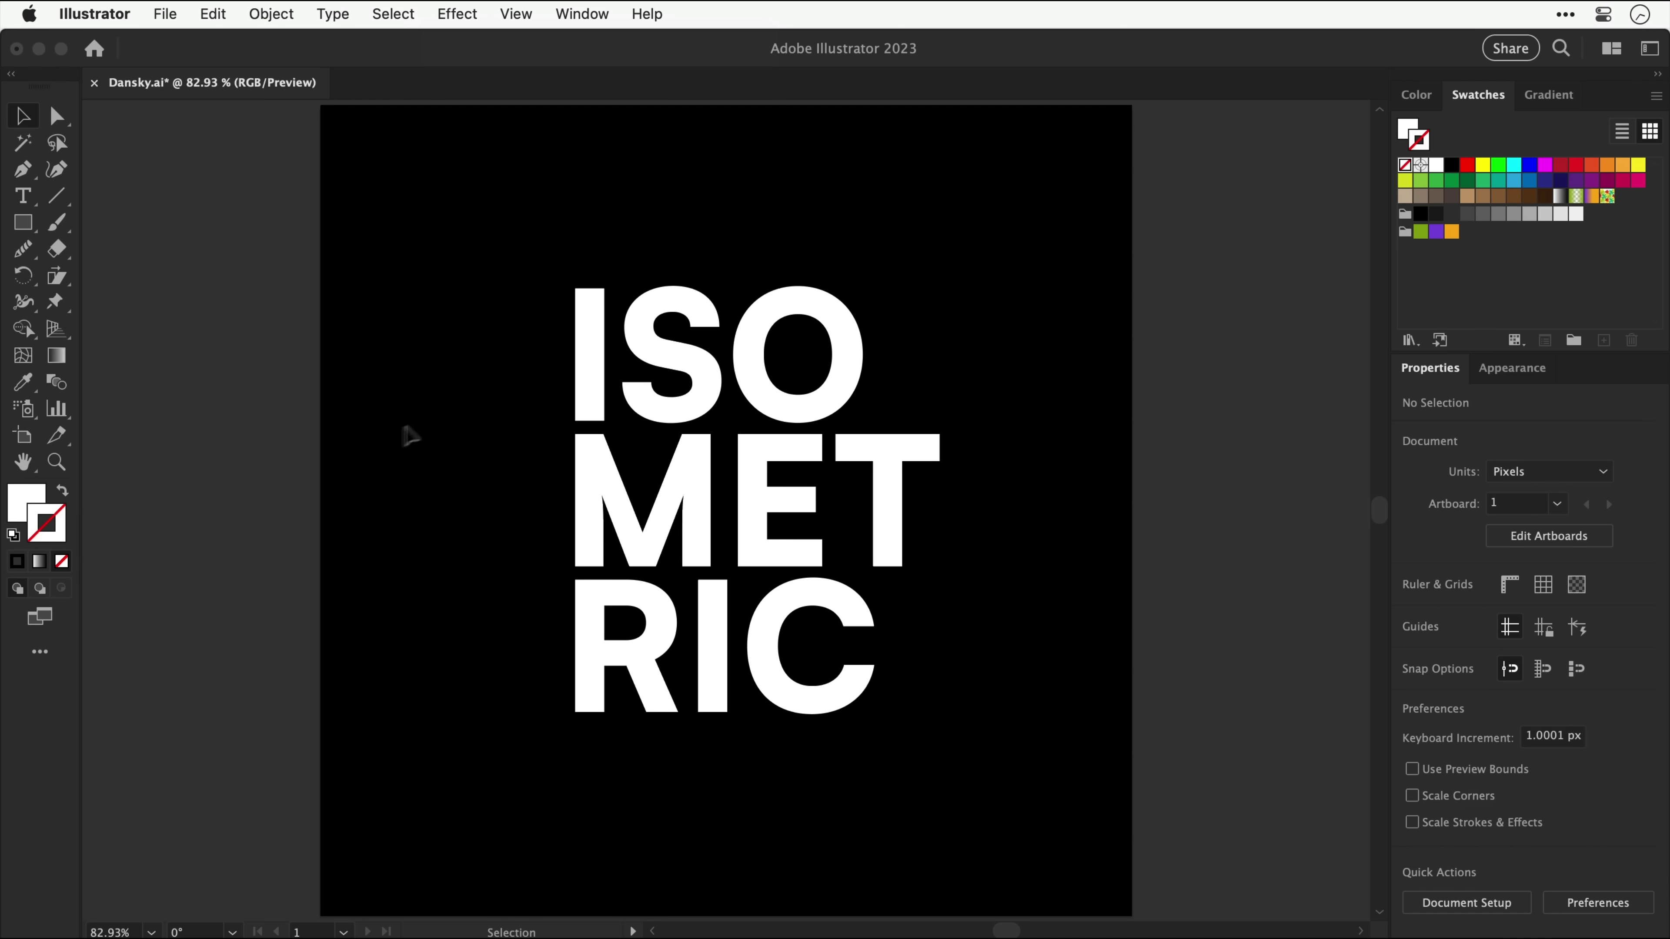
# Step: Select the ISOMETRIC text and go to the Effect menu for the classic 3D Extrude & Bevel
pyautogui.click(630, 352)
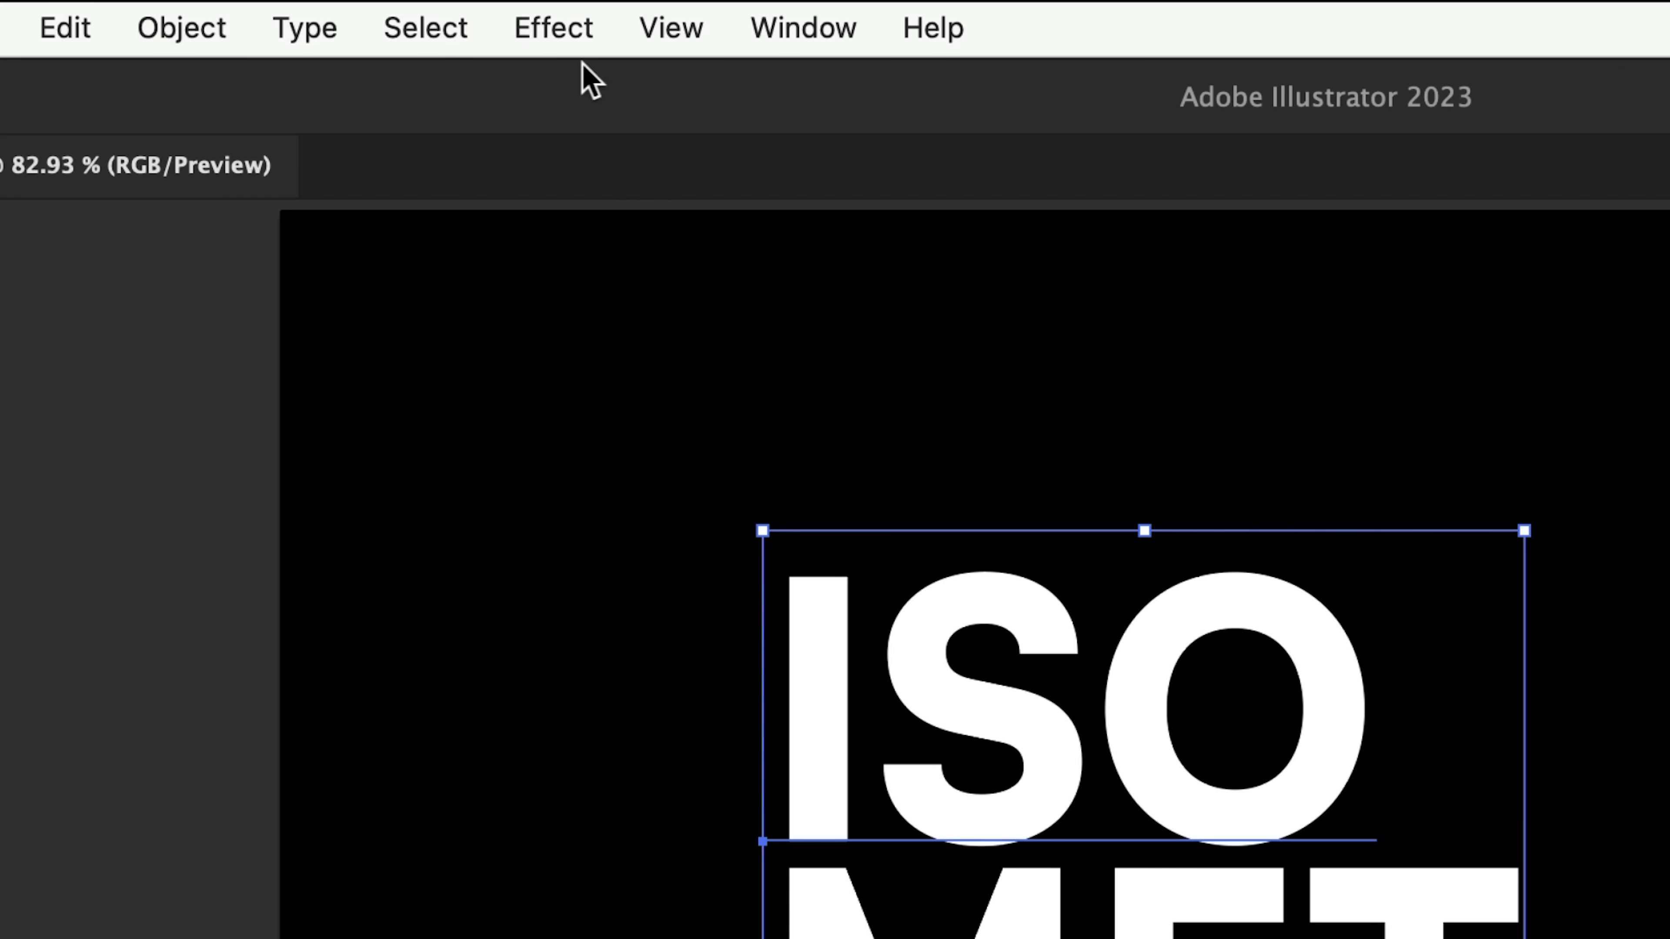
pyautogui.click(468, 20)
# Step: Apply Extrude & Bevel (Classic) with Isometric Top rotation at 45°, -35°, 30°
pyautogui.moveTo(587, 348)
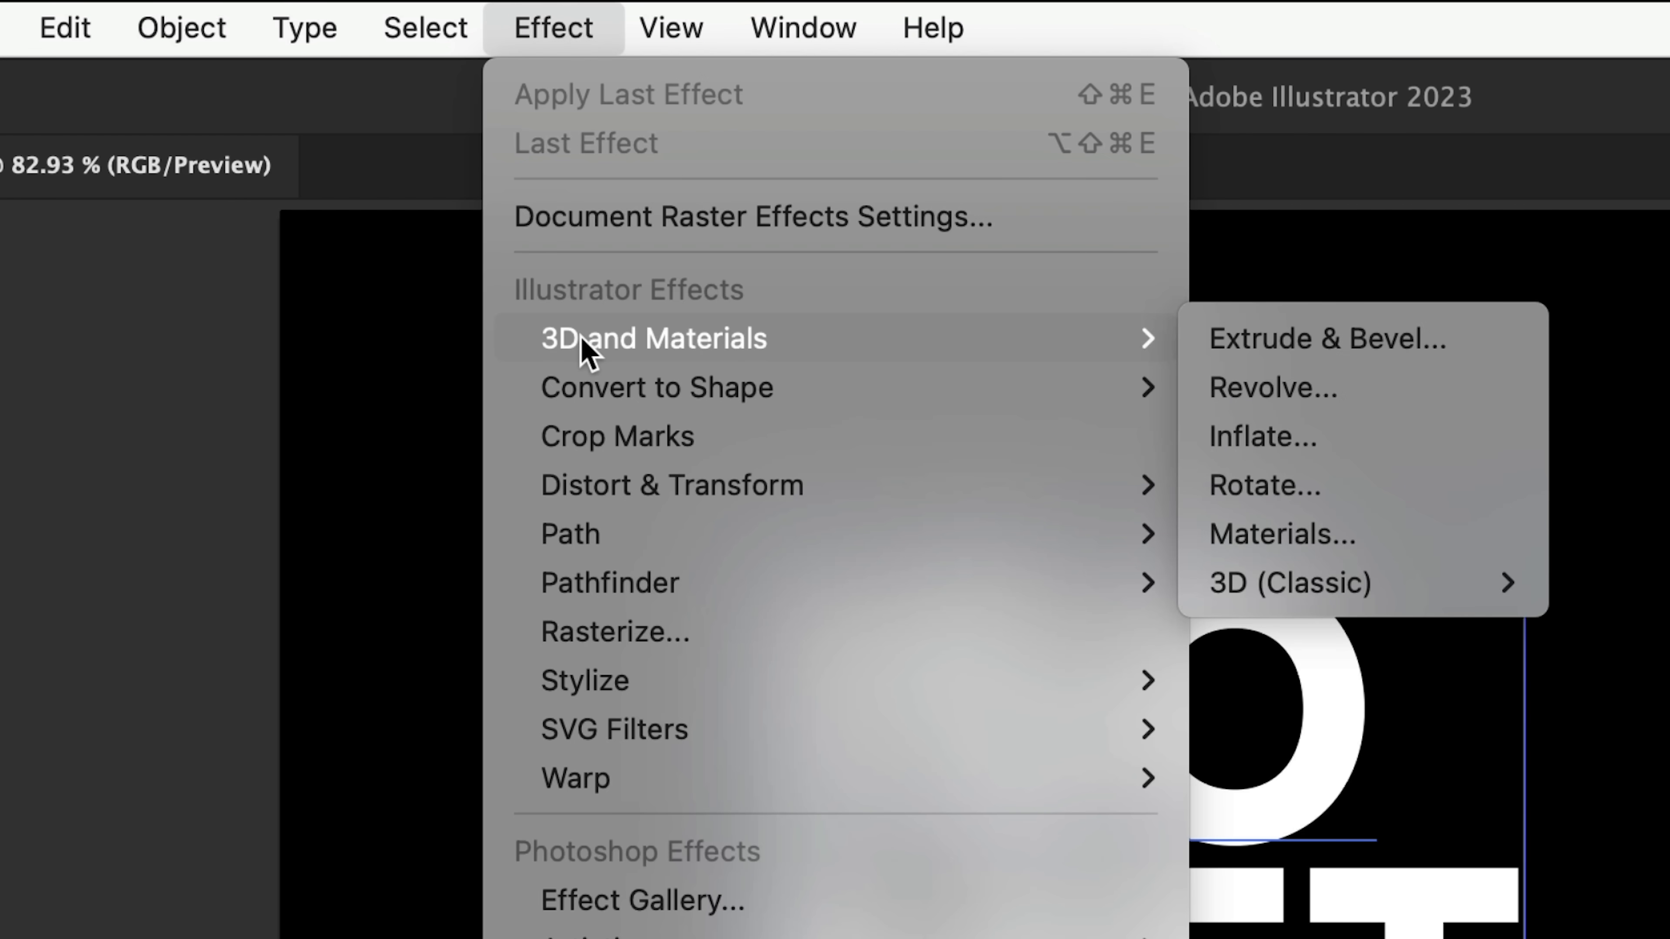
pyautogui.moveTo(1268, 586)
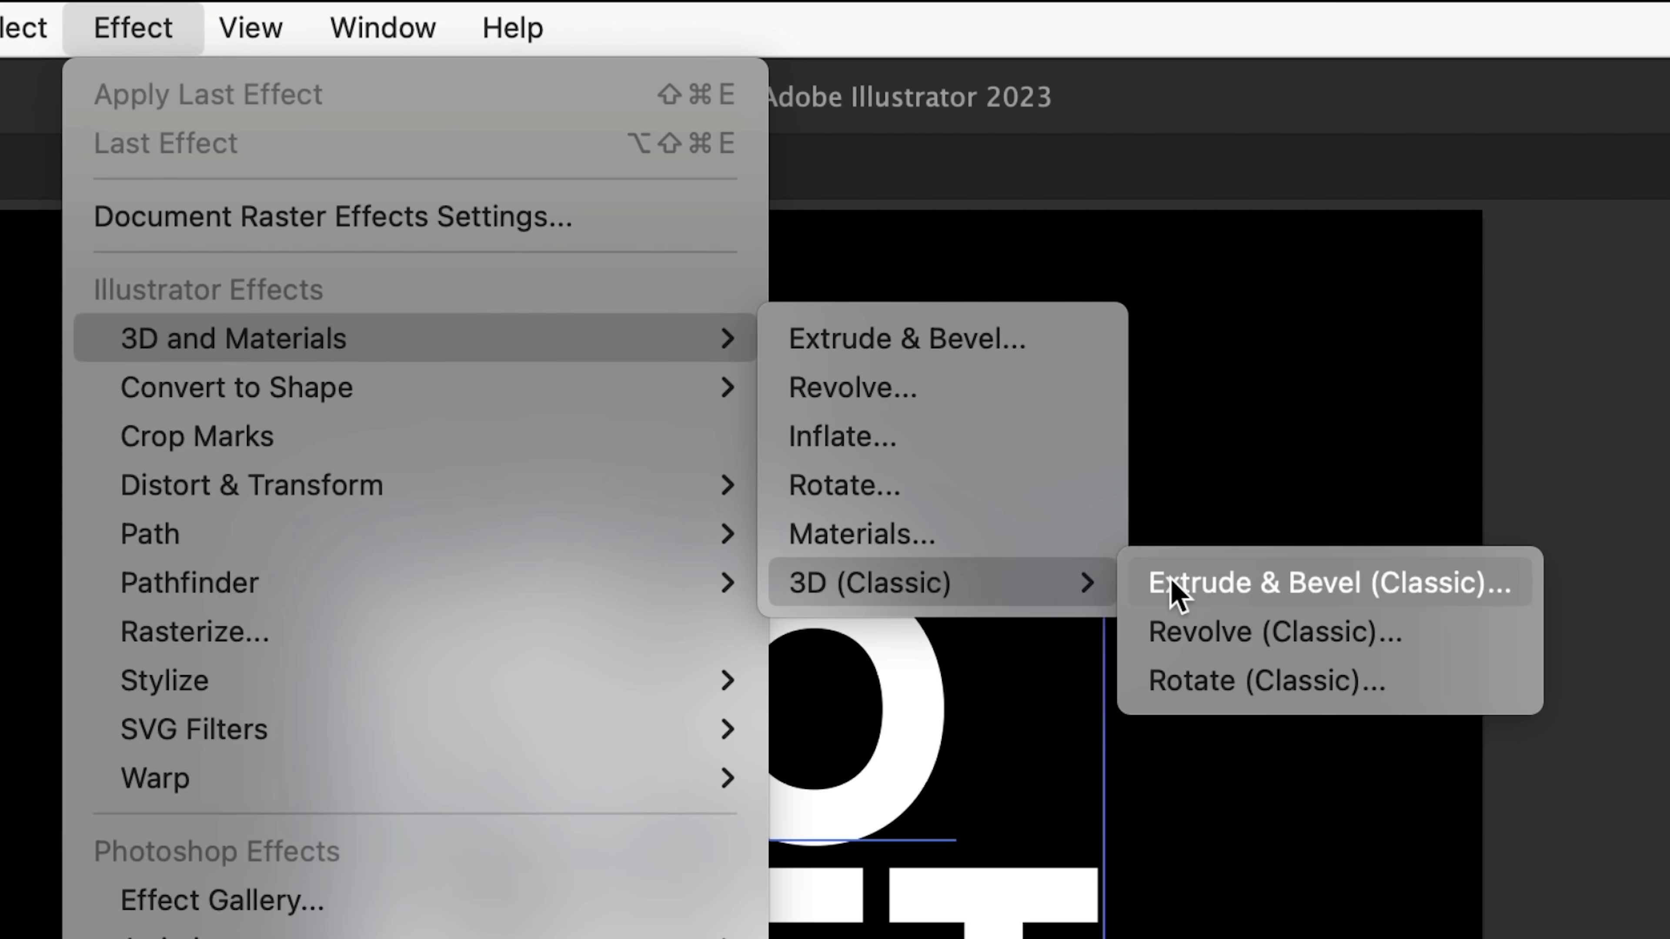
pyautogui.click(1564, 584)
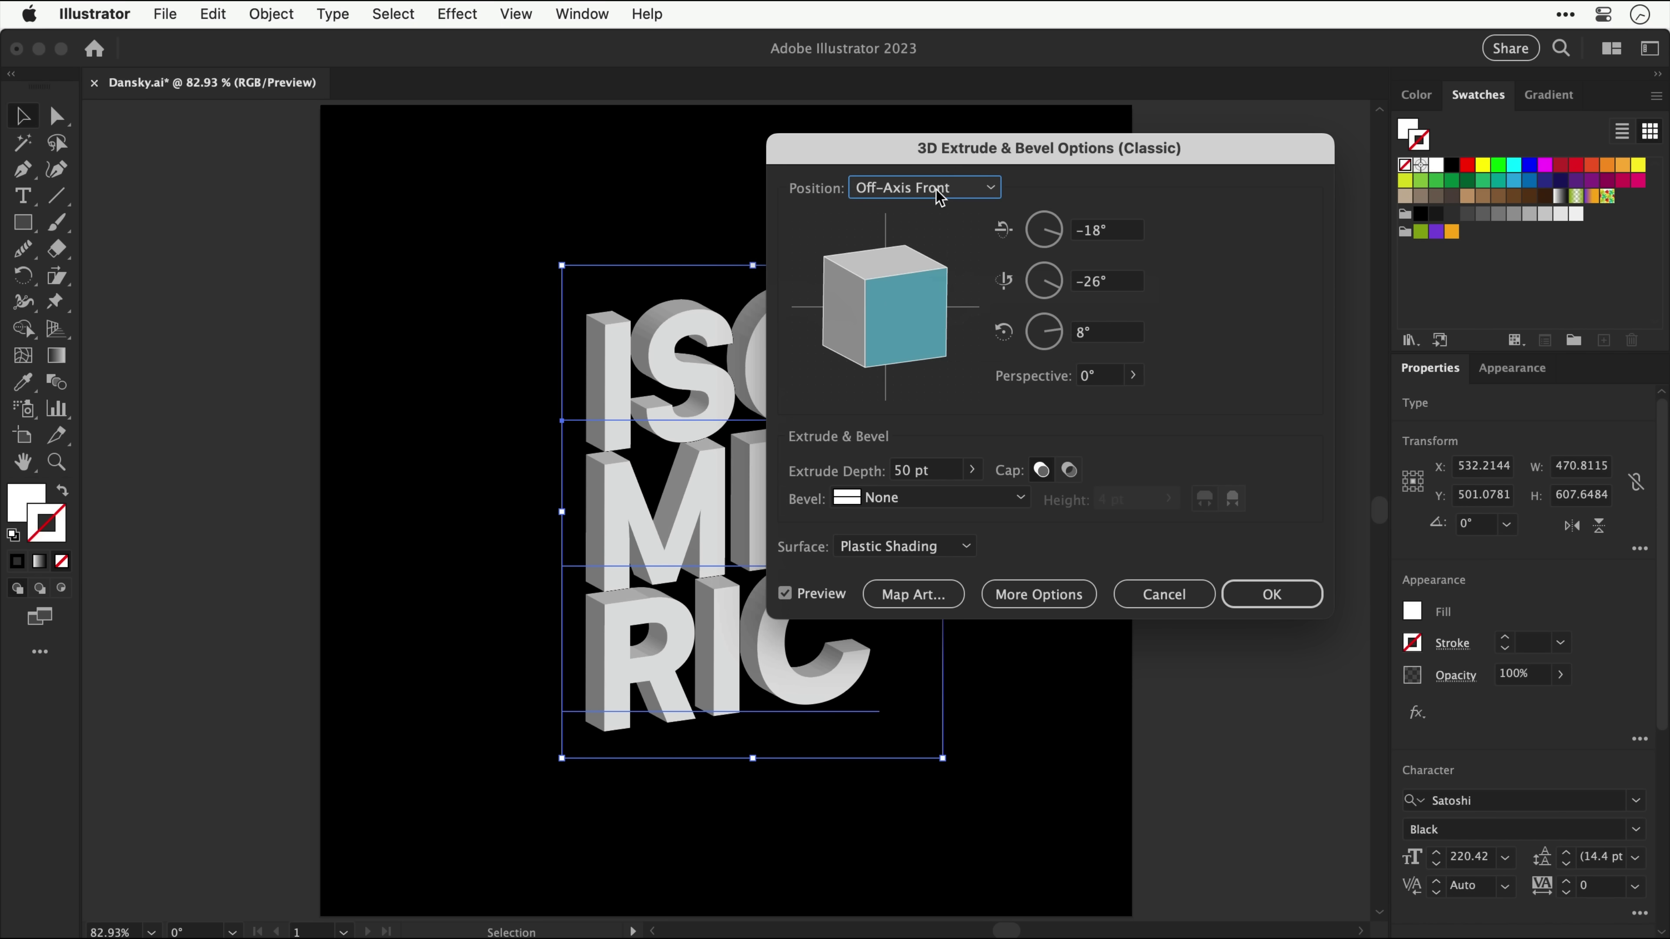
pyautogui.click(1105, 378)
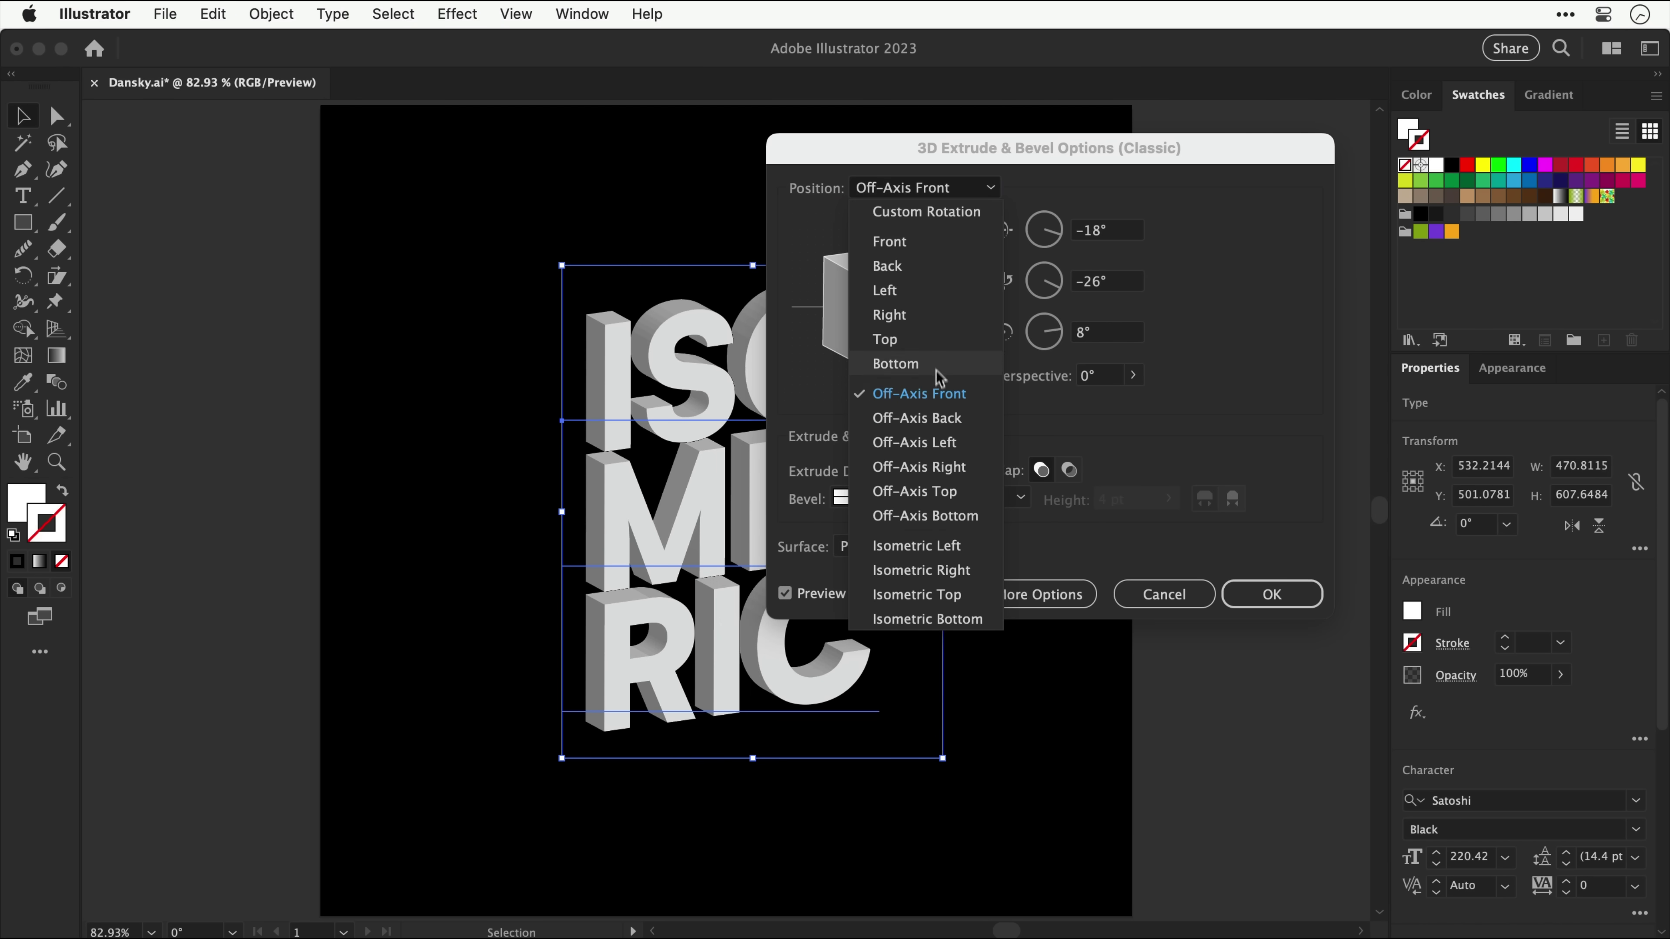
pyautogui.click(932, 596)
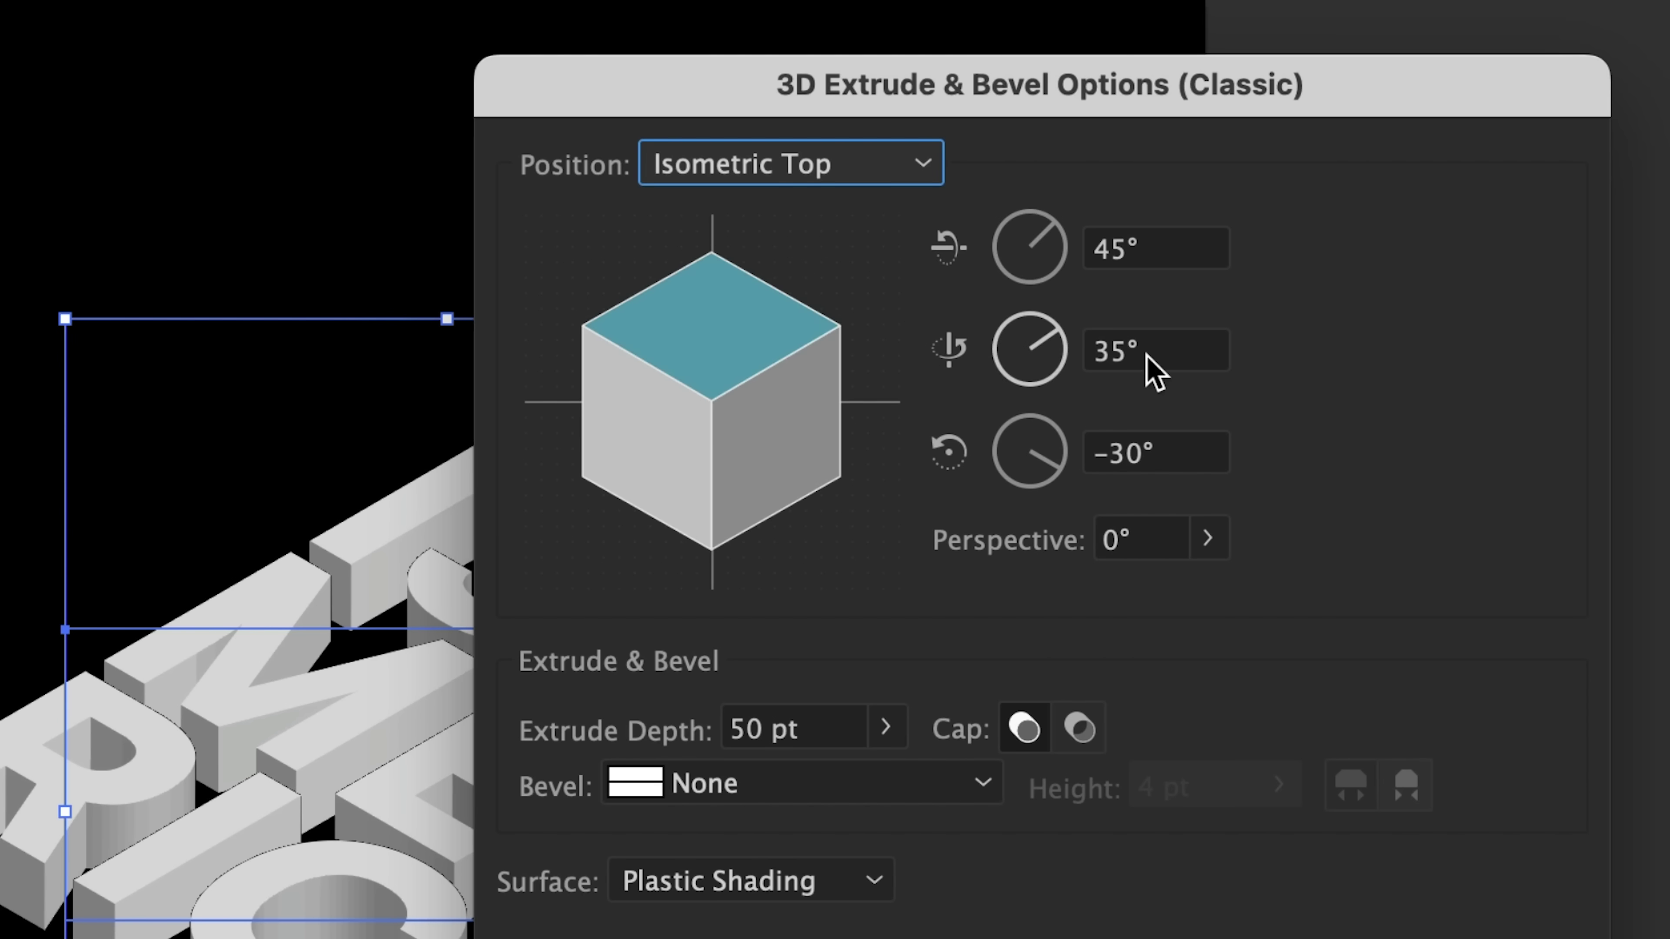
pyautogui.click(1103, 282)
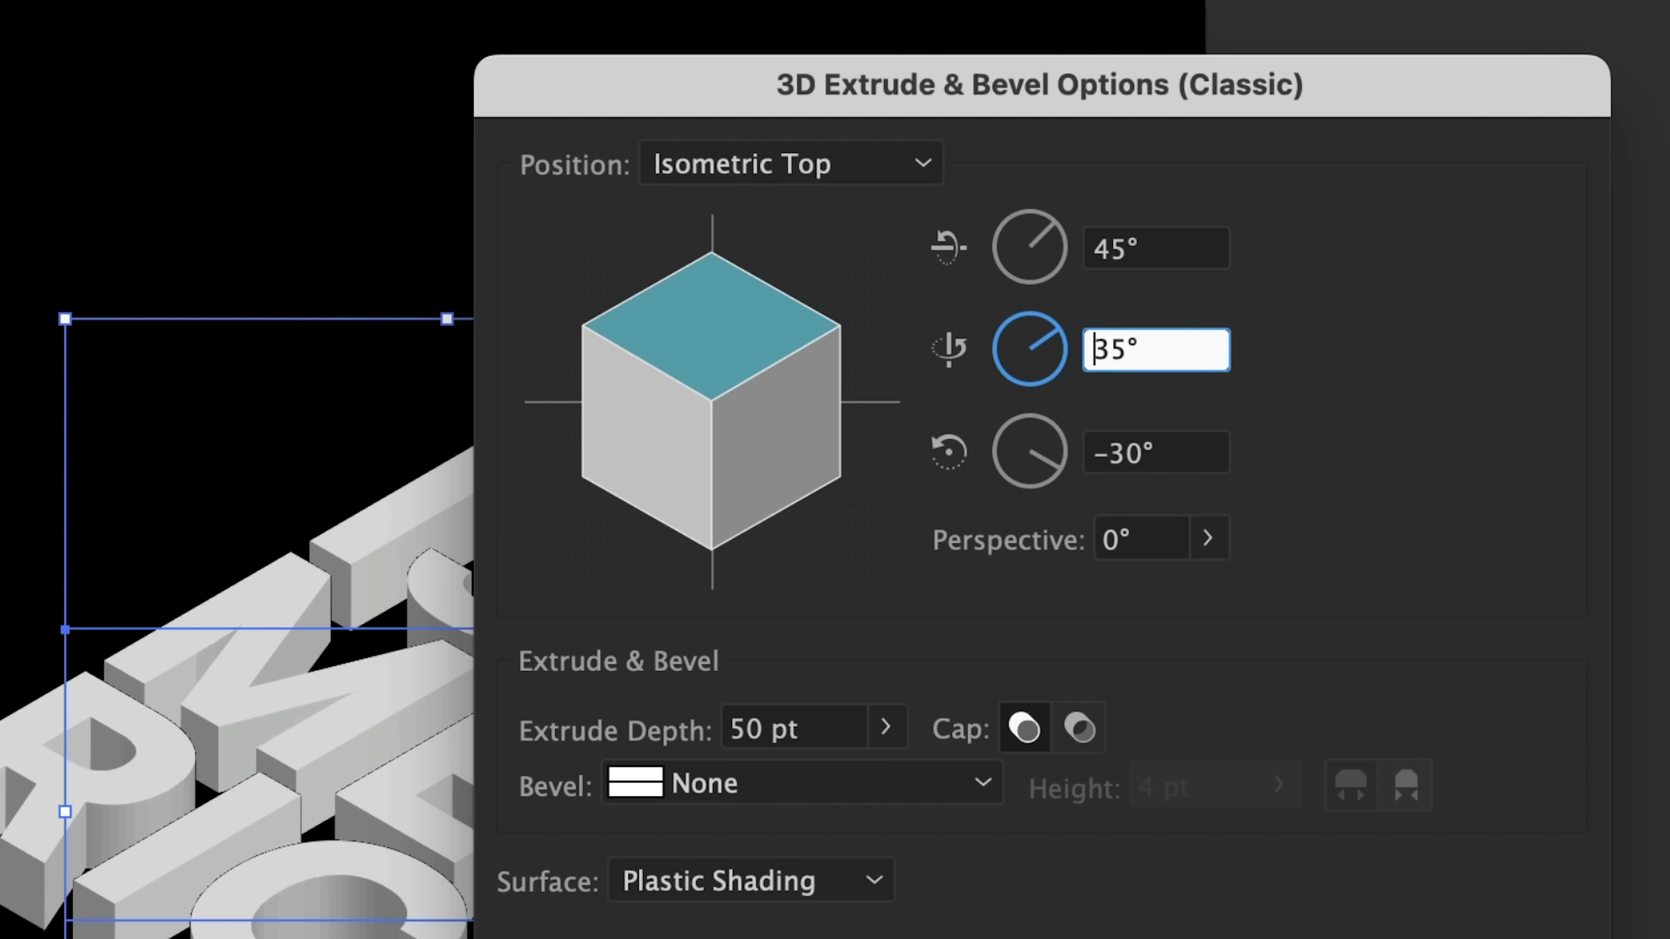
pyautogui.press('Tab')
pyautogui.press('Left')
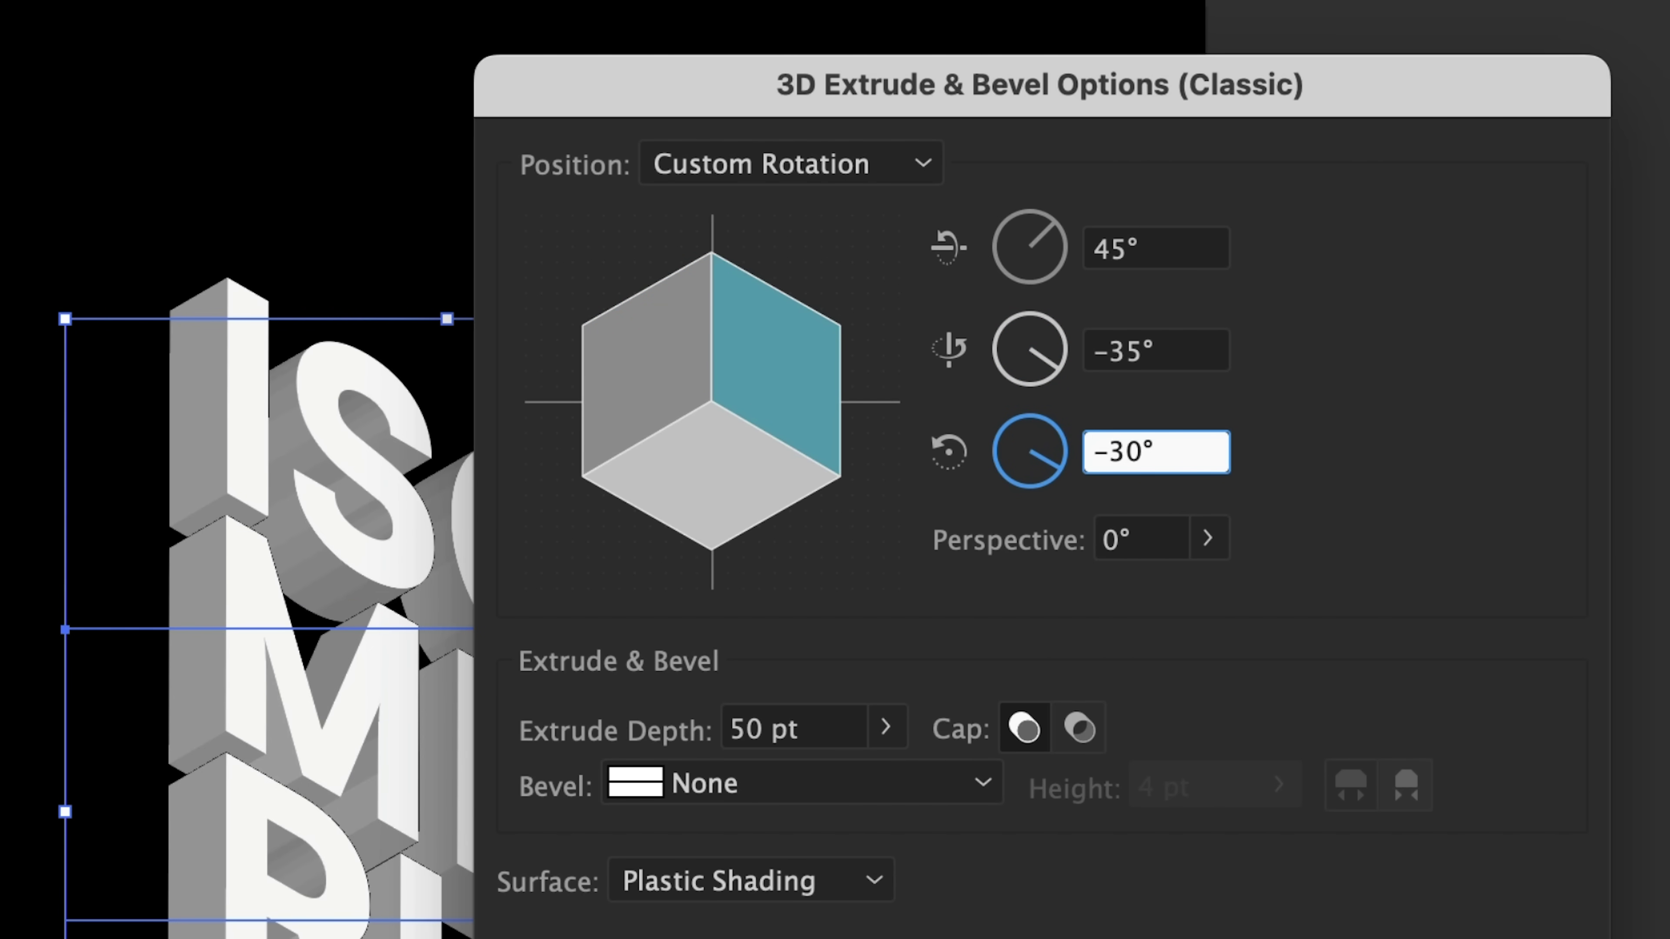
pyautogui.press('Tab')
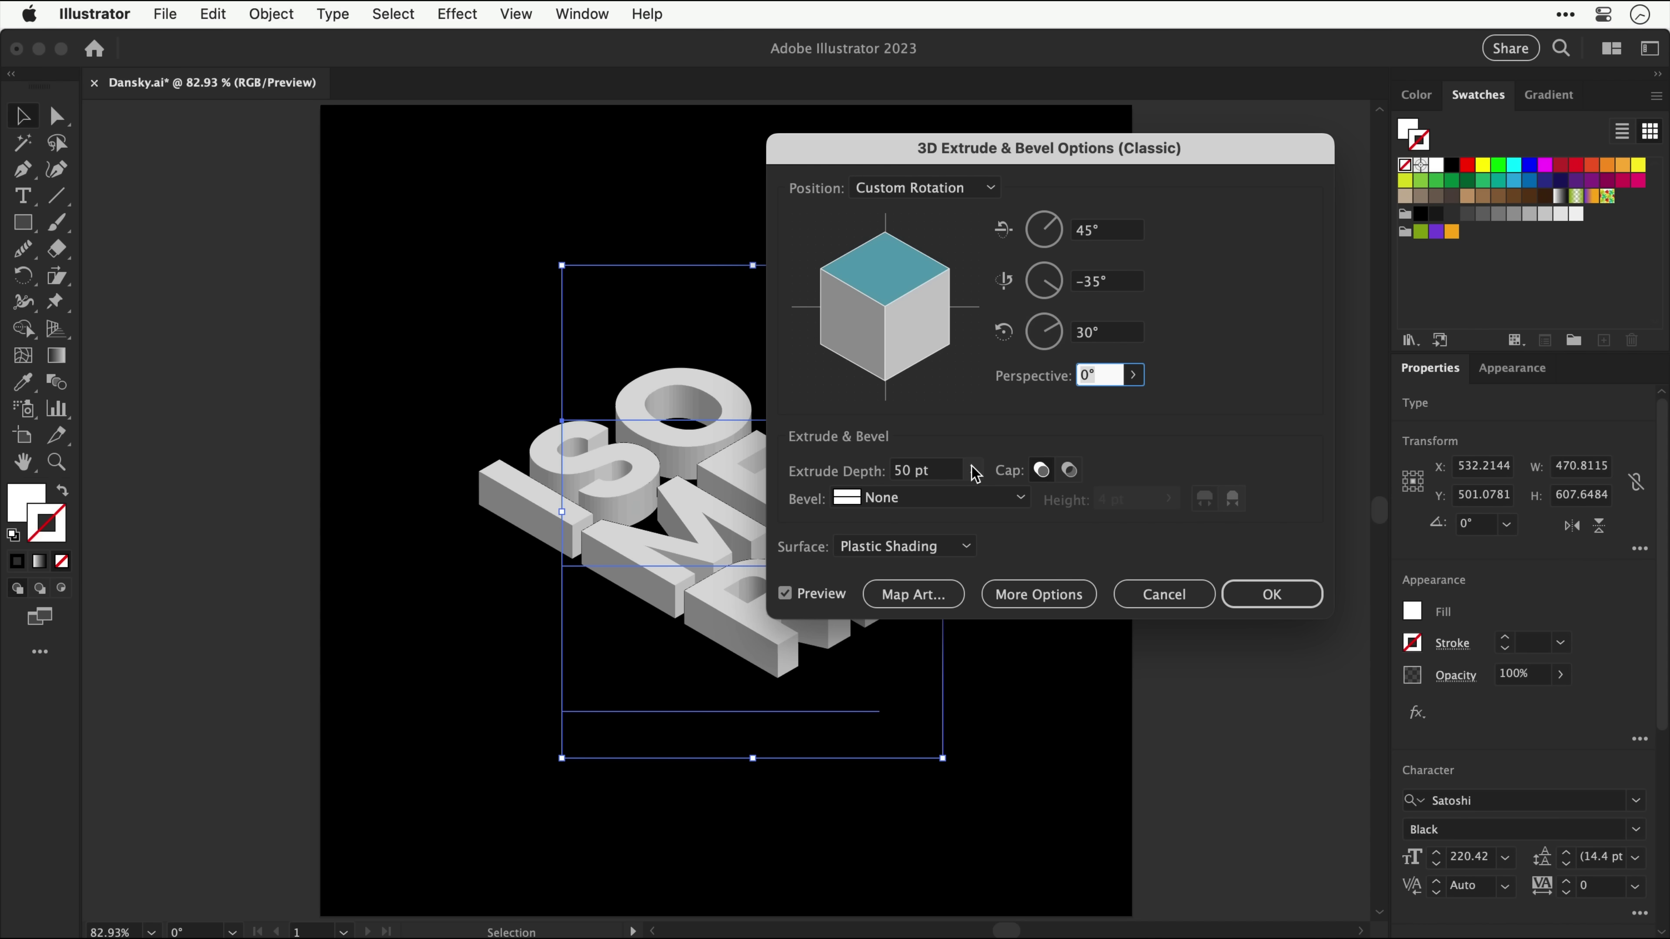
# Step: Set the extrude depth to 0 pt and the surface to No Shading
pyautogui.click(975, 471)
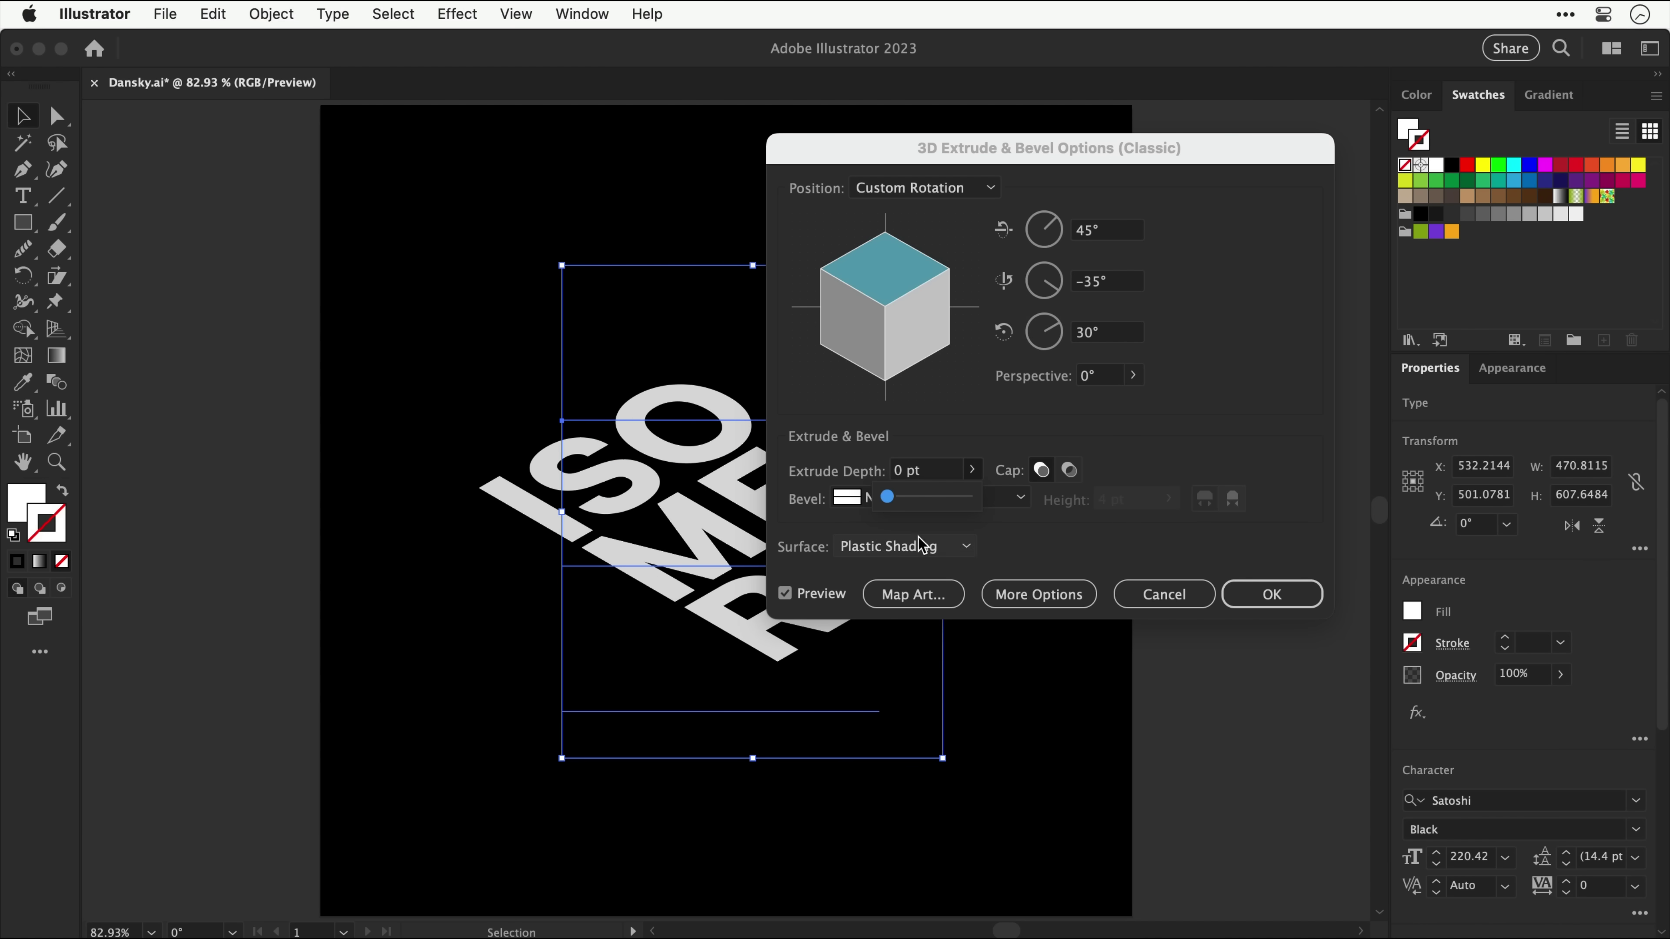
pyautogui.click(927, 547)
pyautogui.click(928, 596)
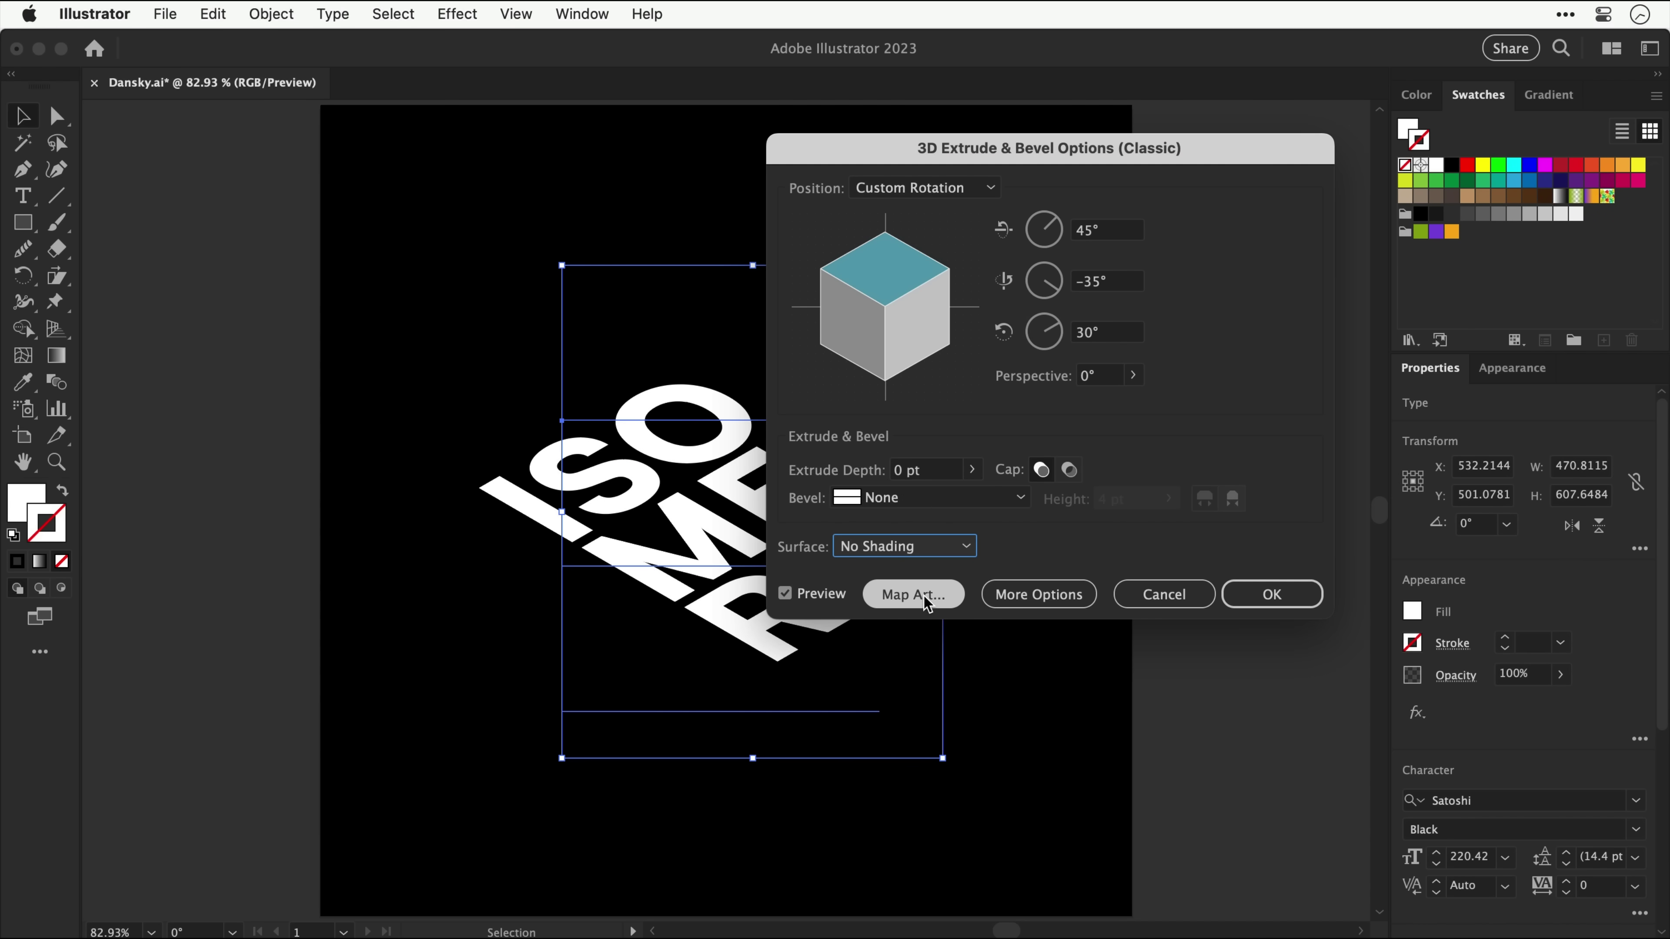
# Step: Apply the 3D settings, then retype the isometric text as 'STILL EDITABLE' to prove it's editable
pyautogui.click(1245, 597)
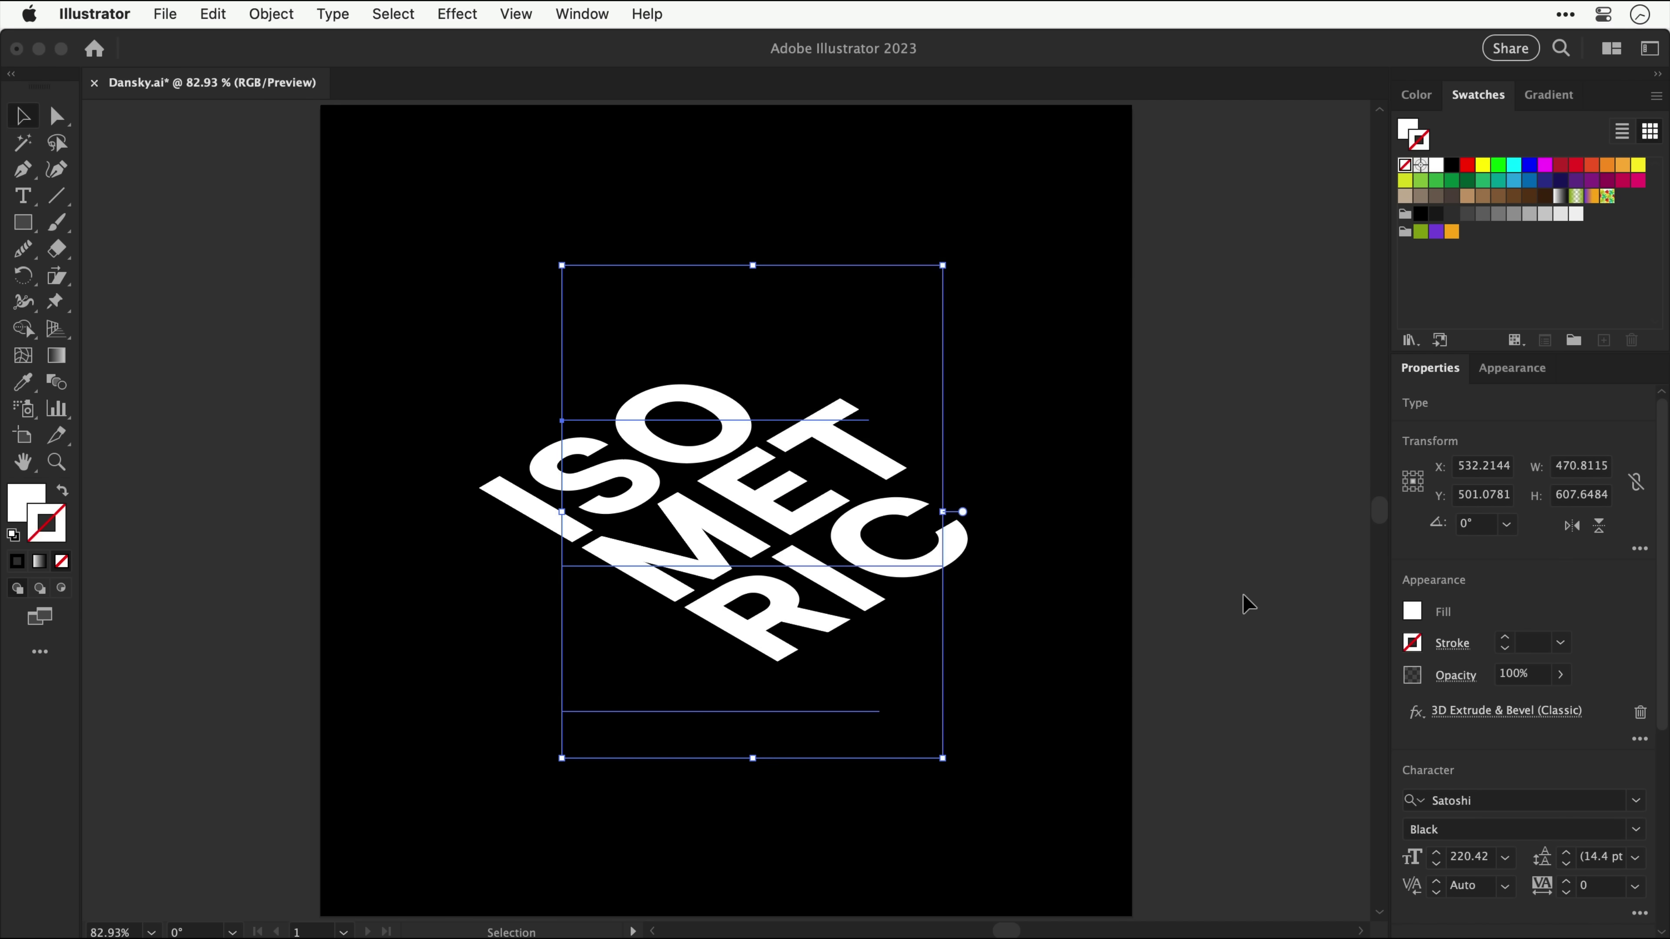
pyautogui.doubleClick(776, 519)
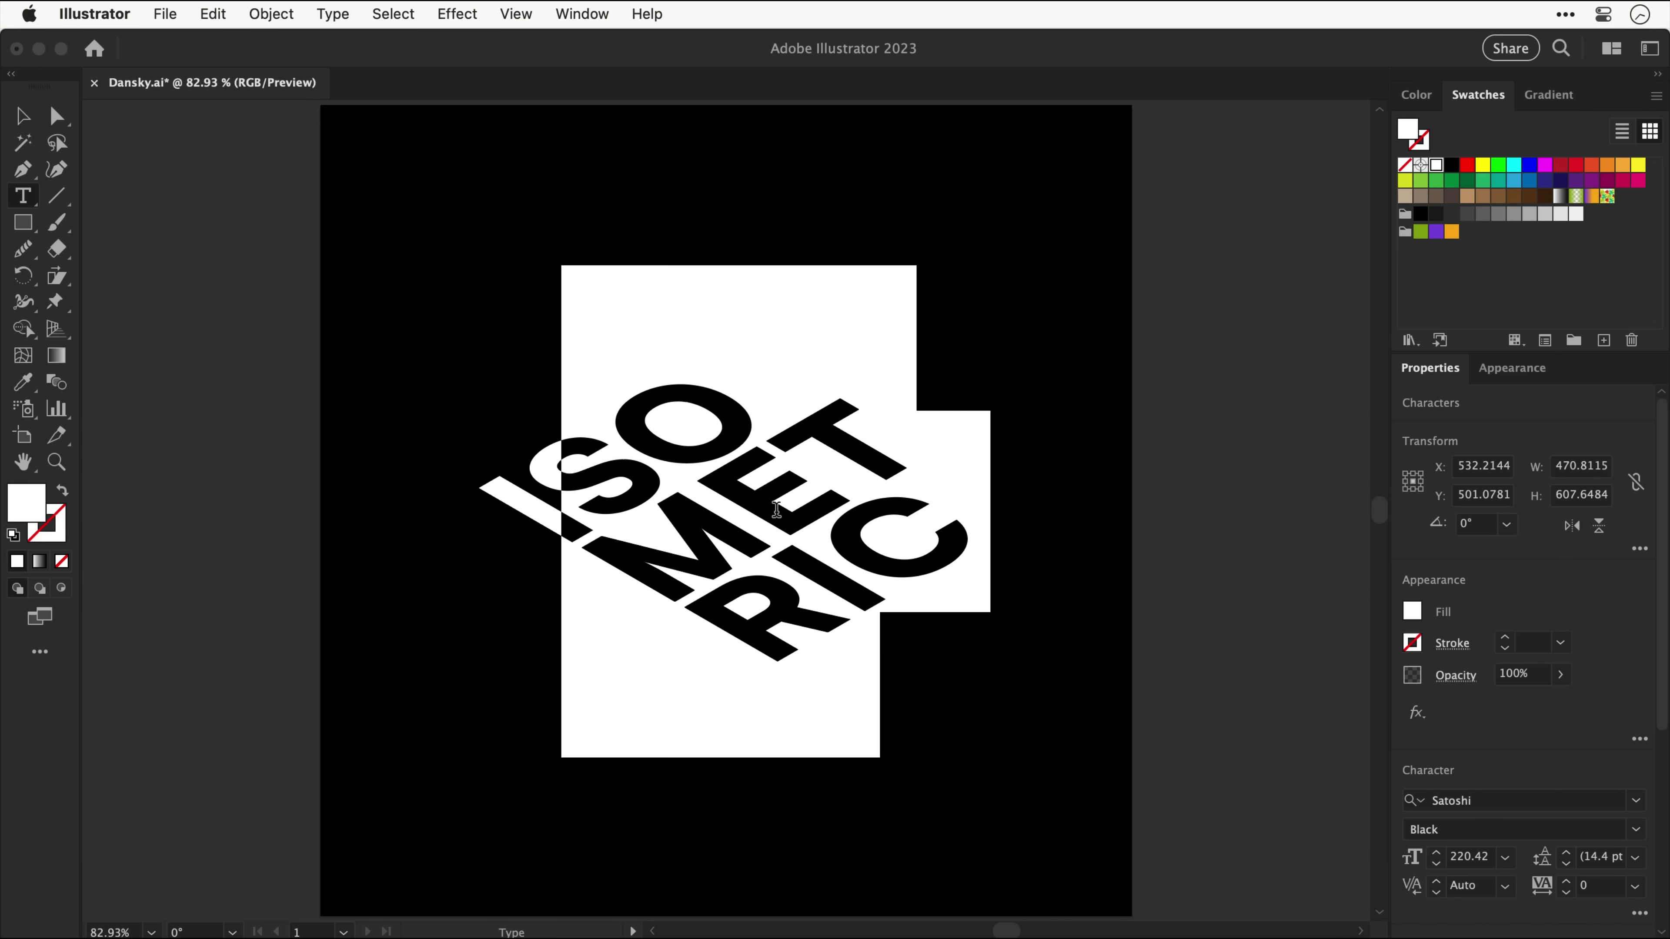
pyautogui.press('super+a')
pyautogui.write('STILL')
pyautogui.press('Return')
pyautogui.write('EDITABLE')
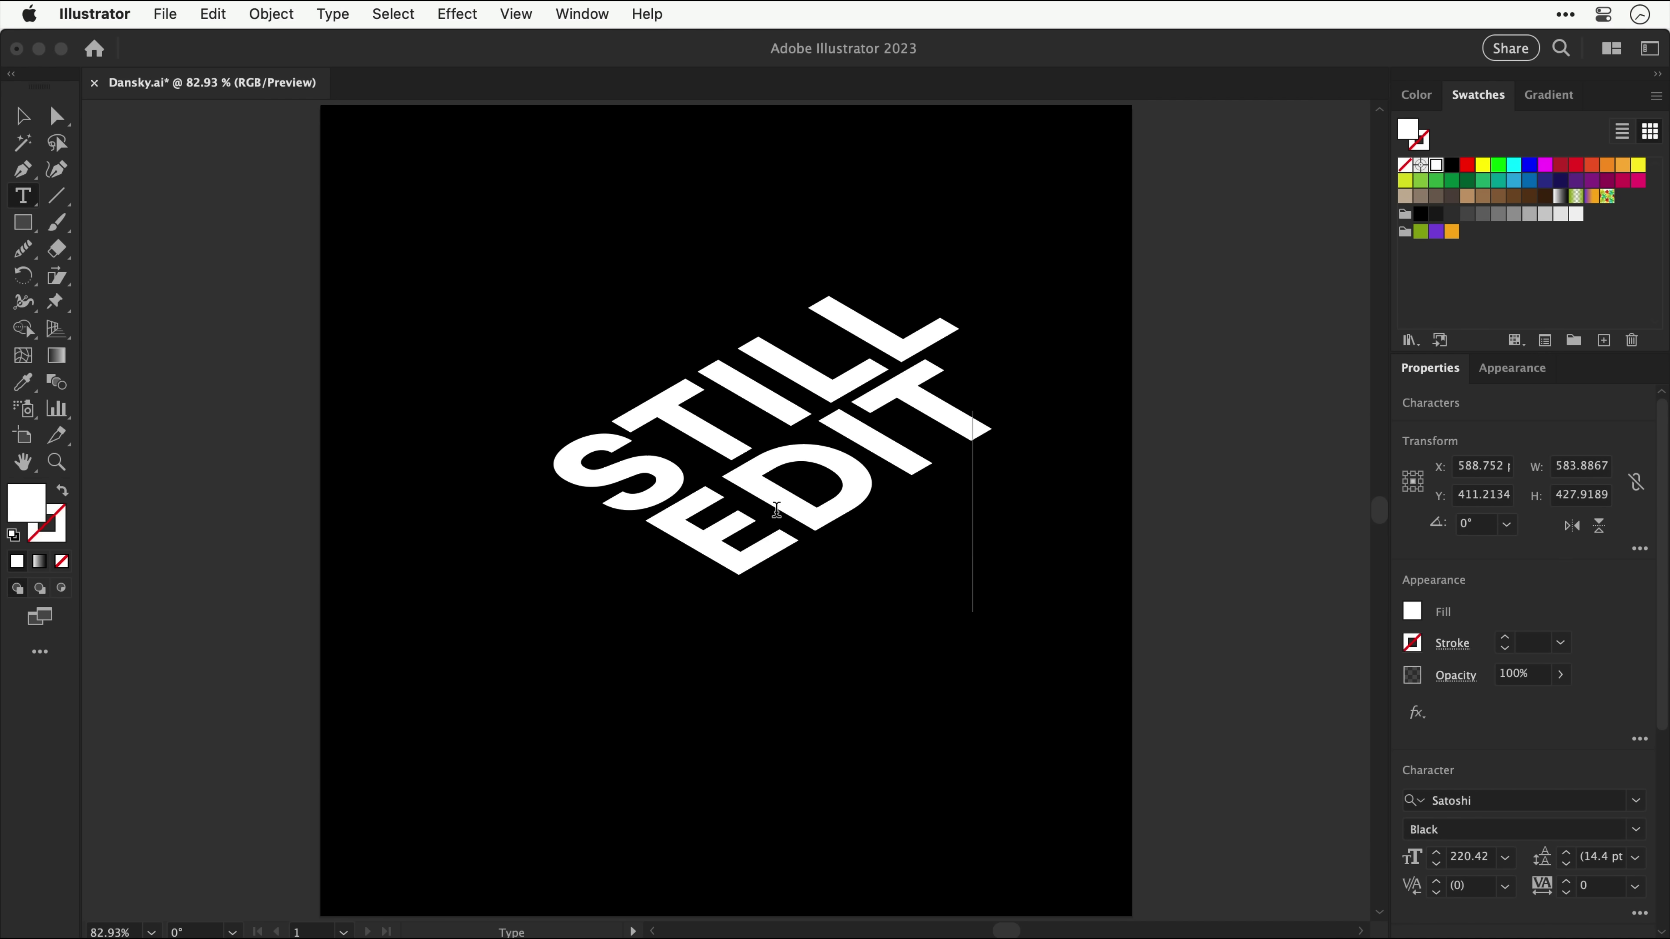
# Step: Restore ISOMETRIC and draw a white square about 231.5 px at the artboard's top-left
pyautogui.press('Escape')
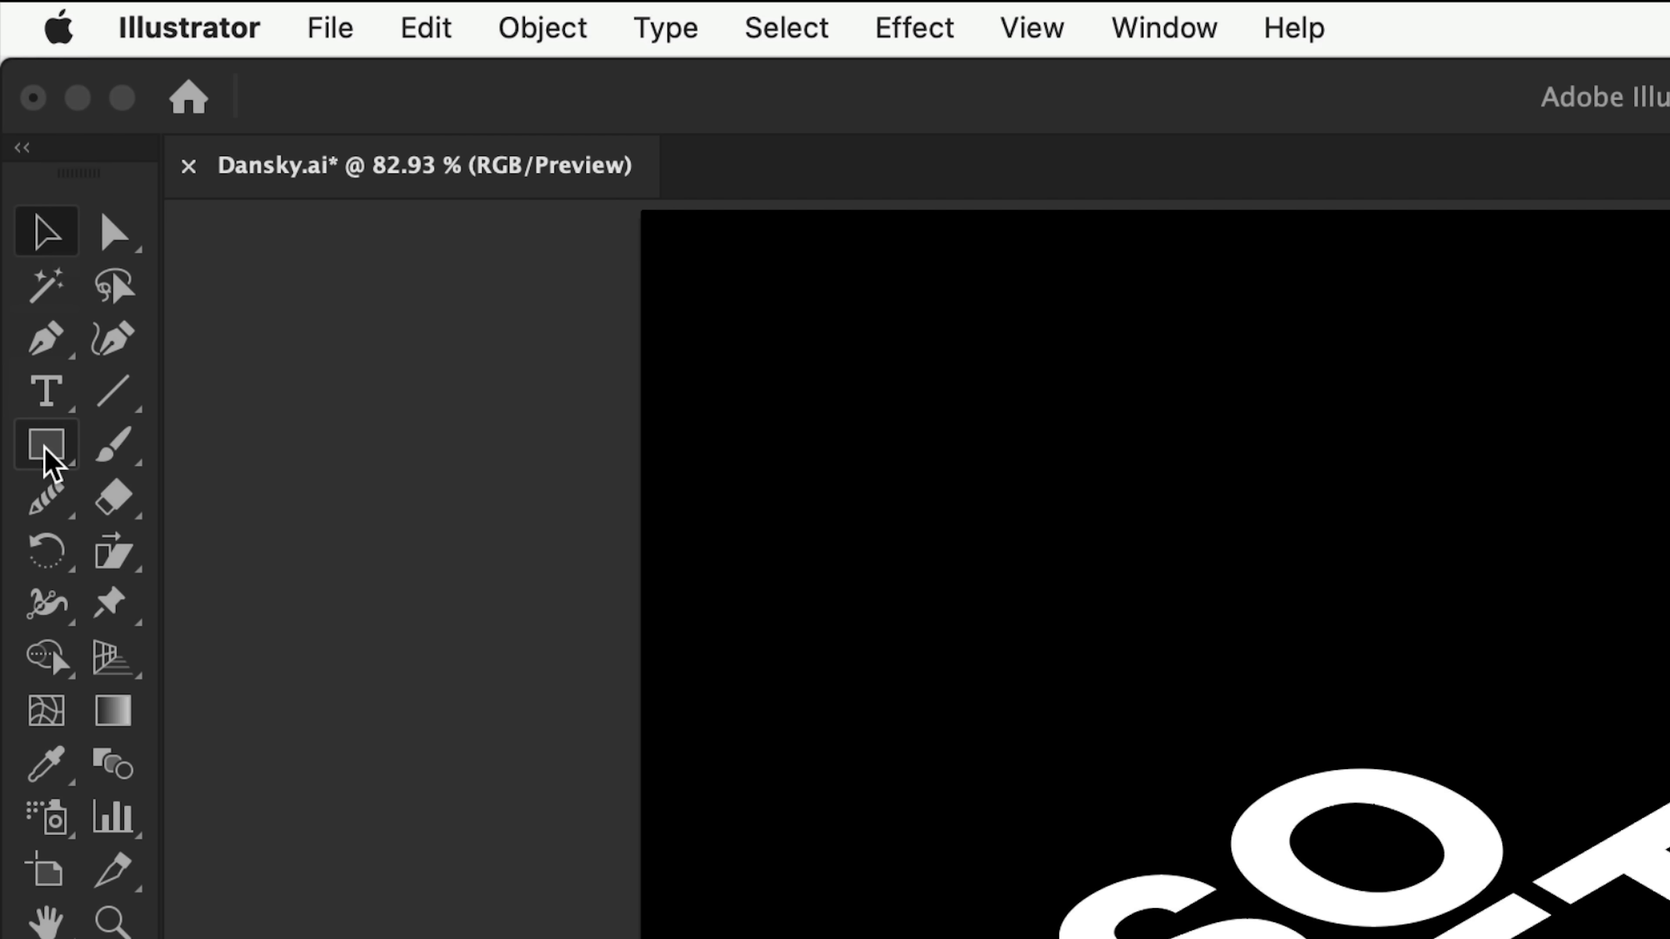
pyautogui.click(47, 446)
pyautogui.moveTo(378, 173); pyautogui.dragTo(567, 361)
# Step: Reapply the last flat isometric Extrude & Bevel (Classic) effect to the white square
pyautogui.press('v')
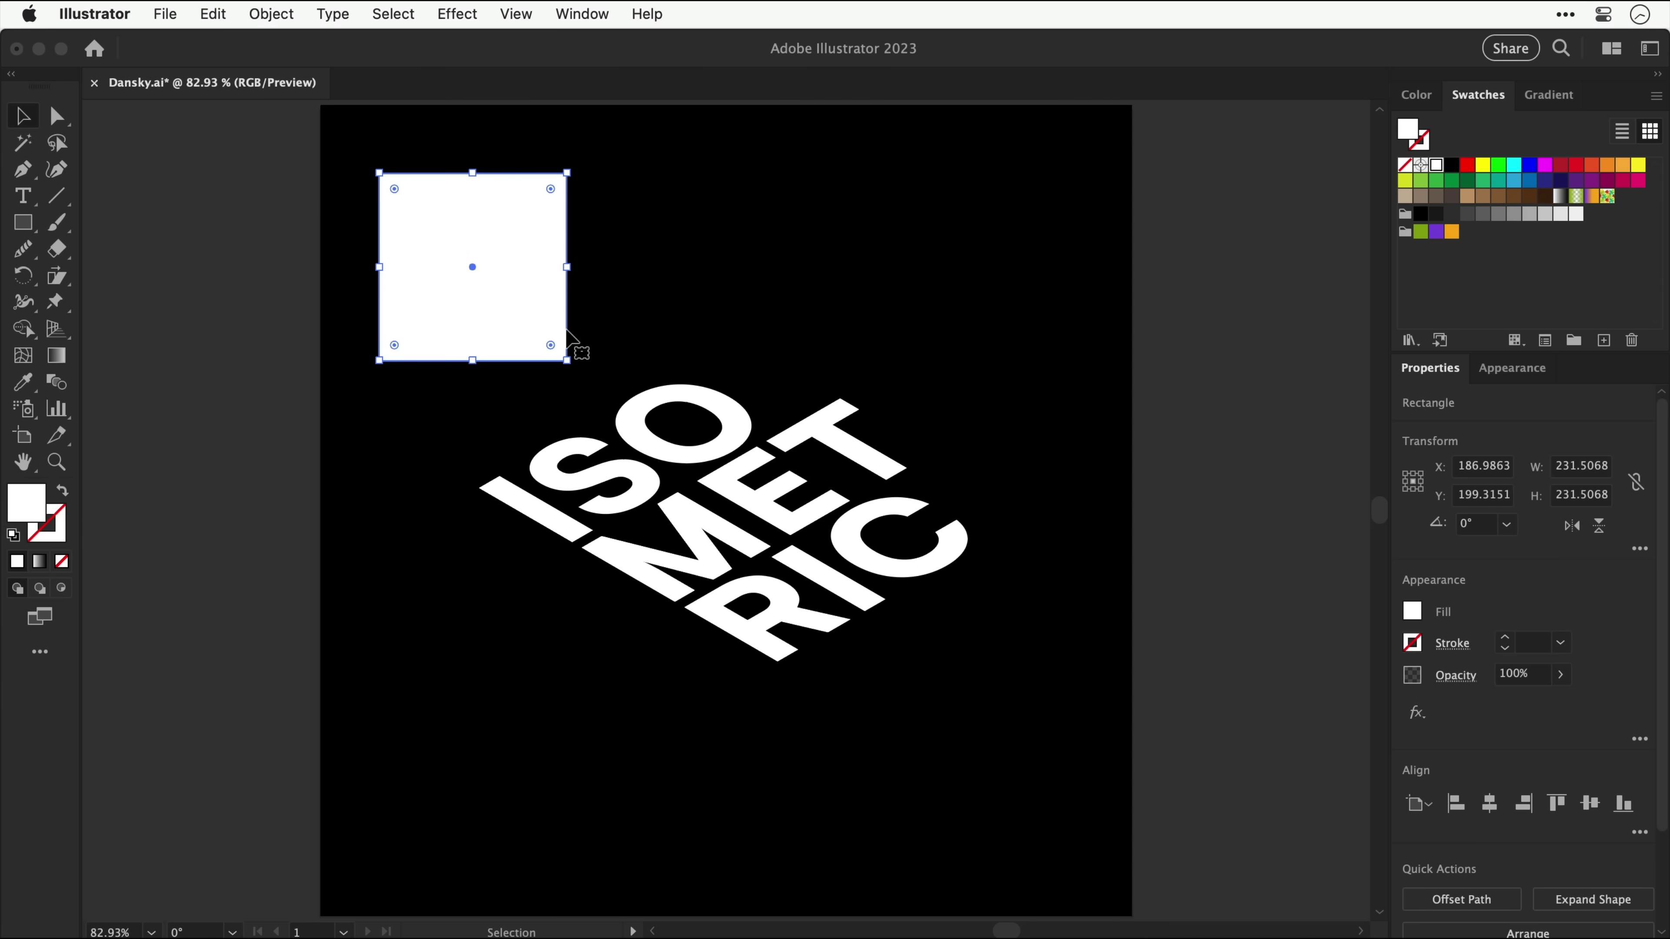
pyautogui.click(457, 14)
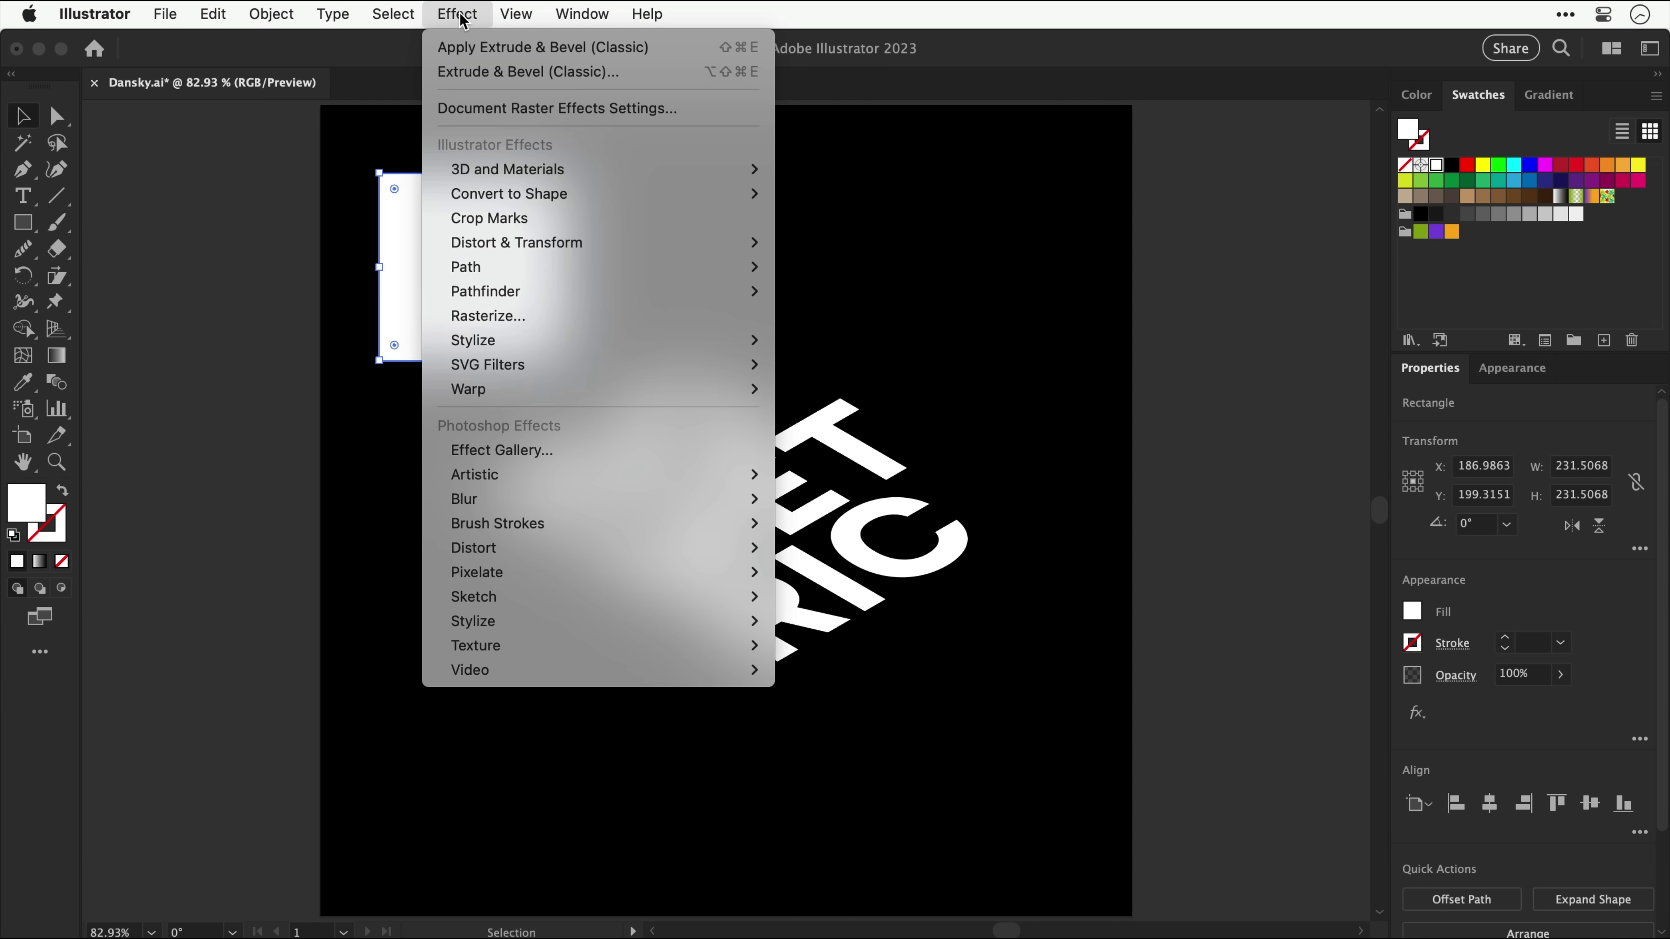
pyautogui.click(462, 48)
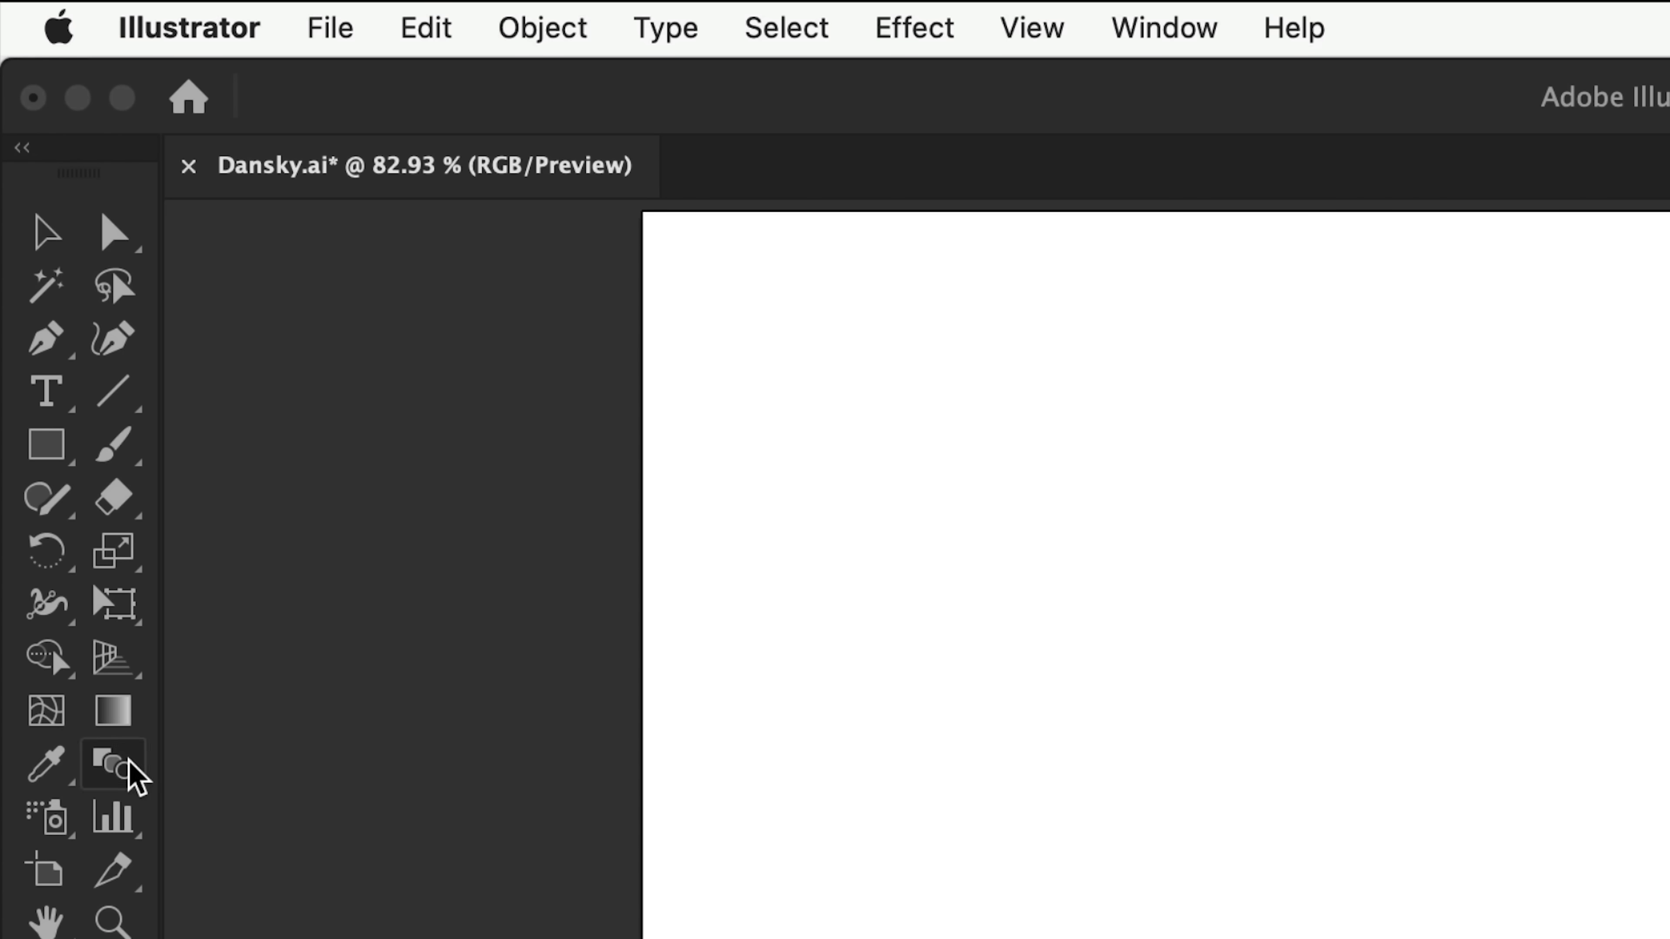
# Step: Blend the brown circle through the middle circle to the yellow circle
pyautogui.click(130, 764)
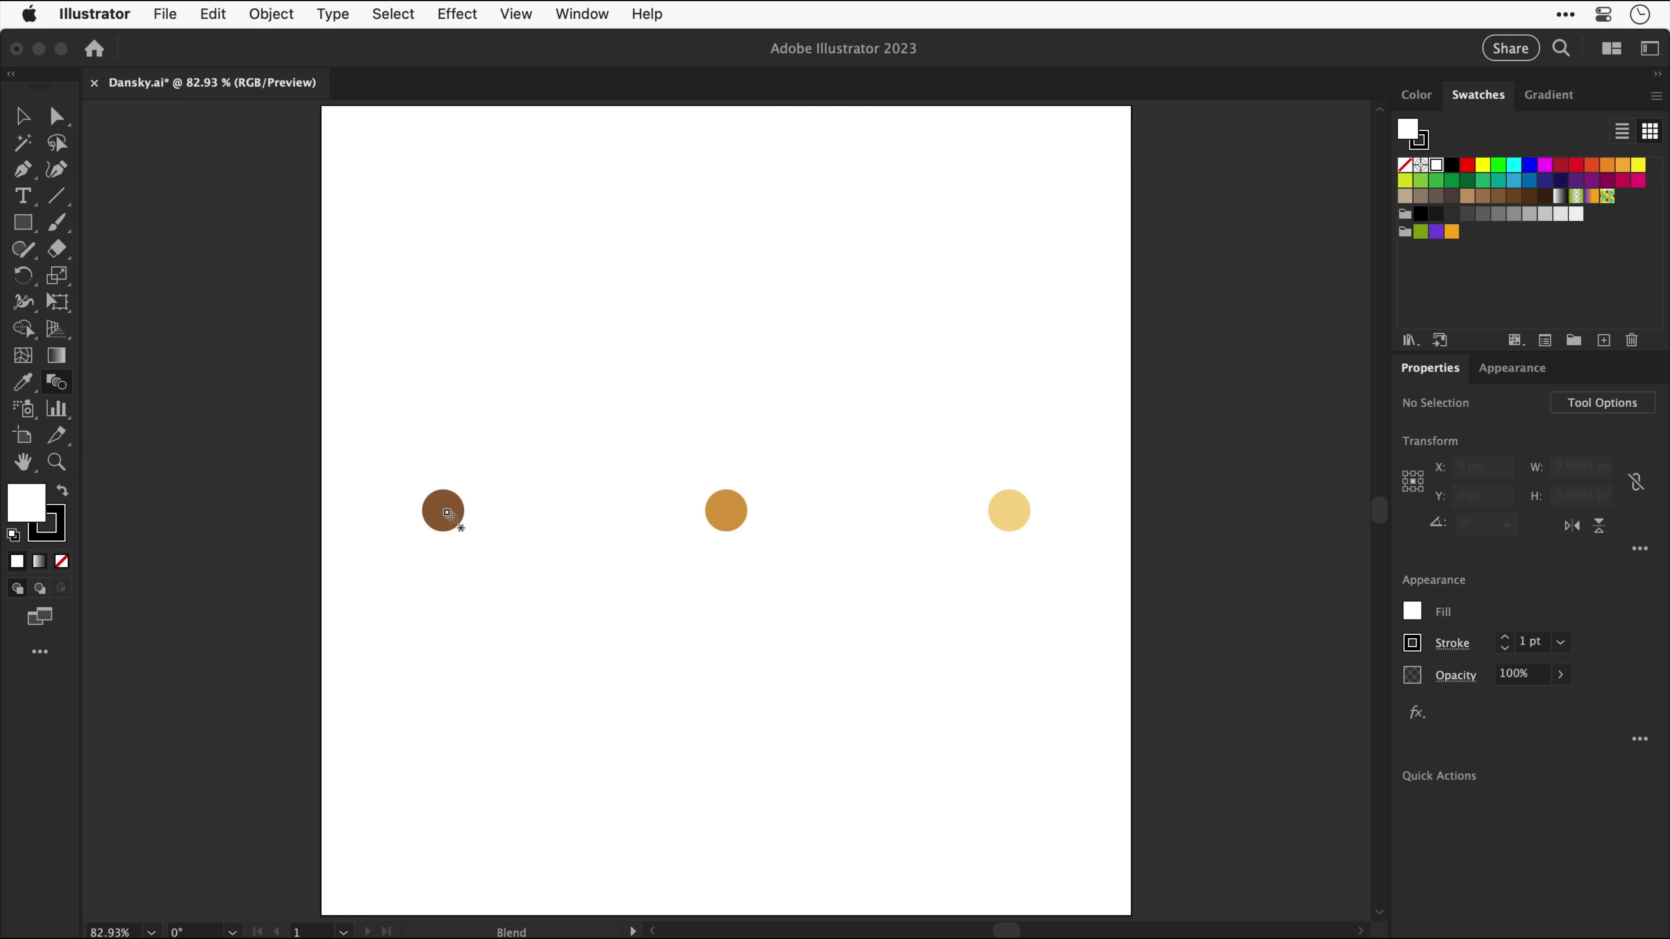
pyautogui.click(727, 513)
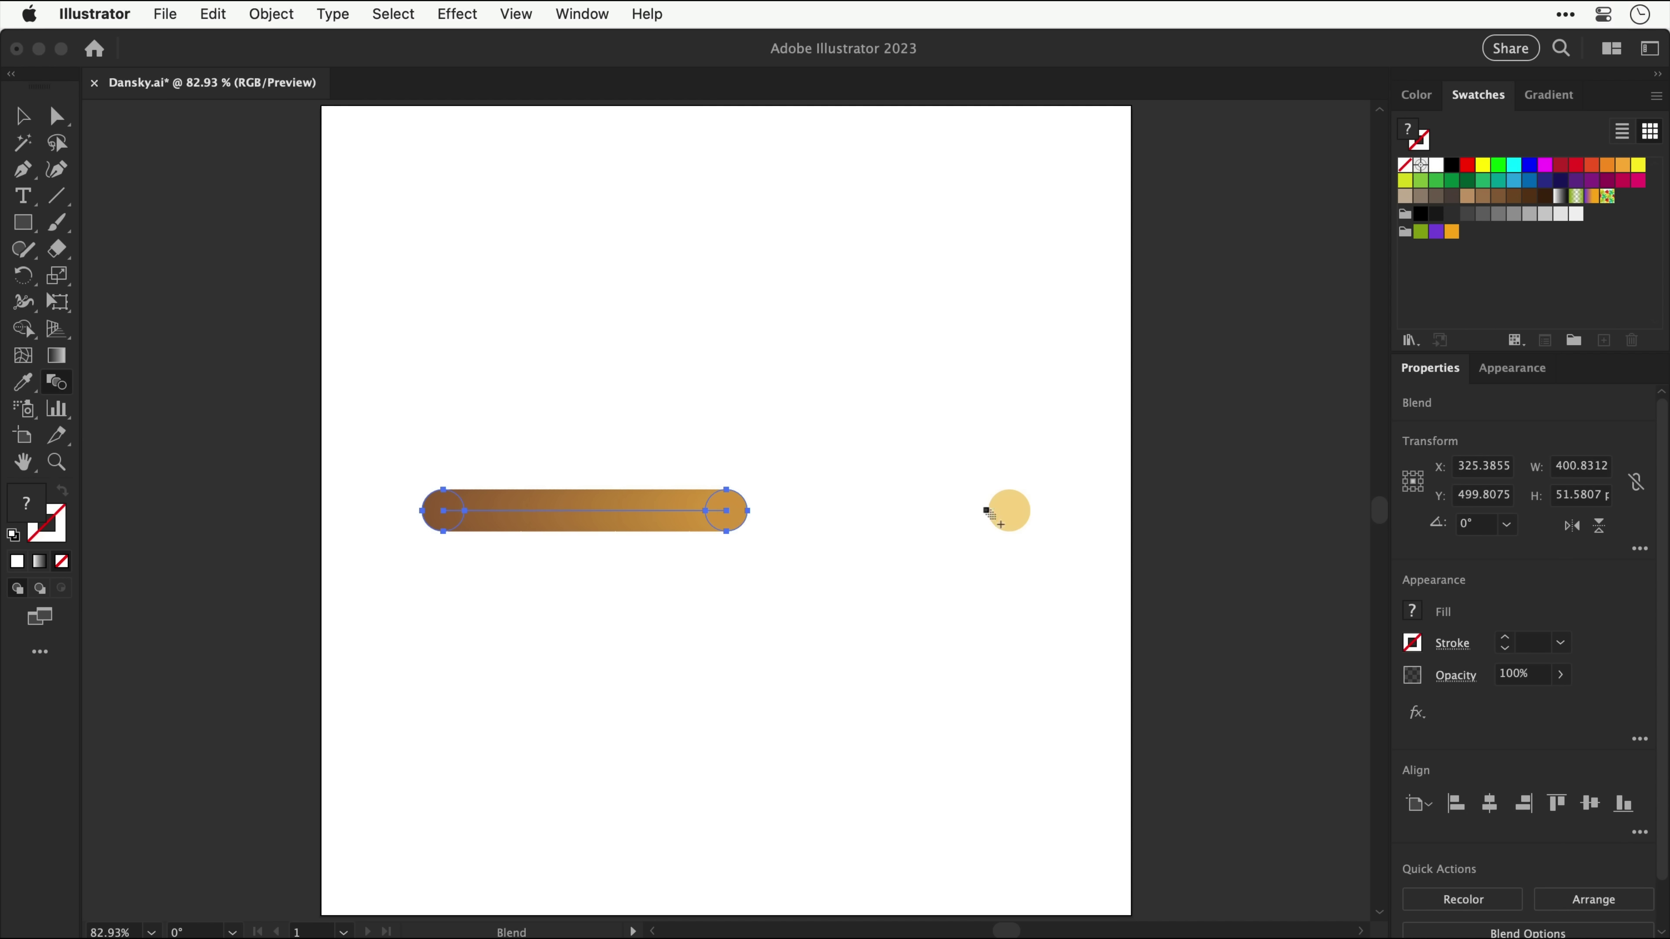
pyautogui.click(1011, 513)
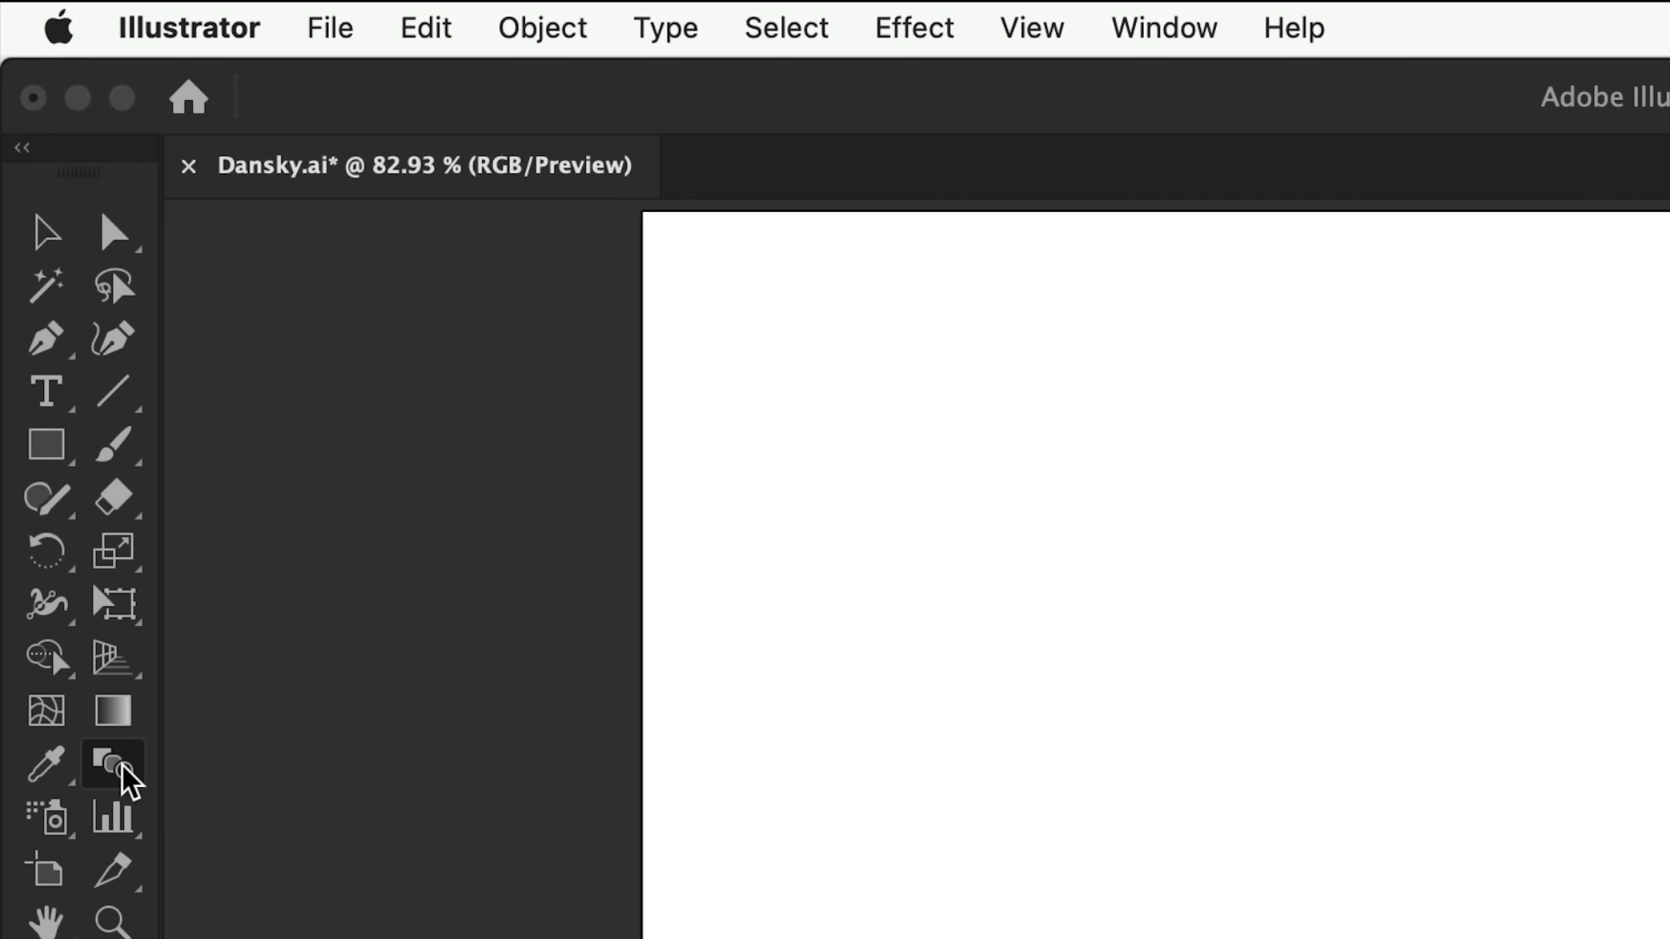
# Step: Set the blend spacing to Specified Steps with 5 steps
pyautogui.doubleClick(122, 767)
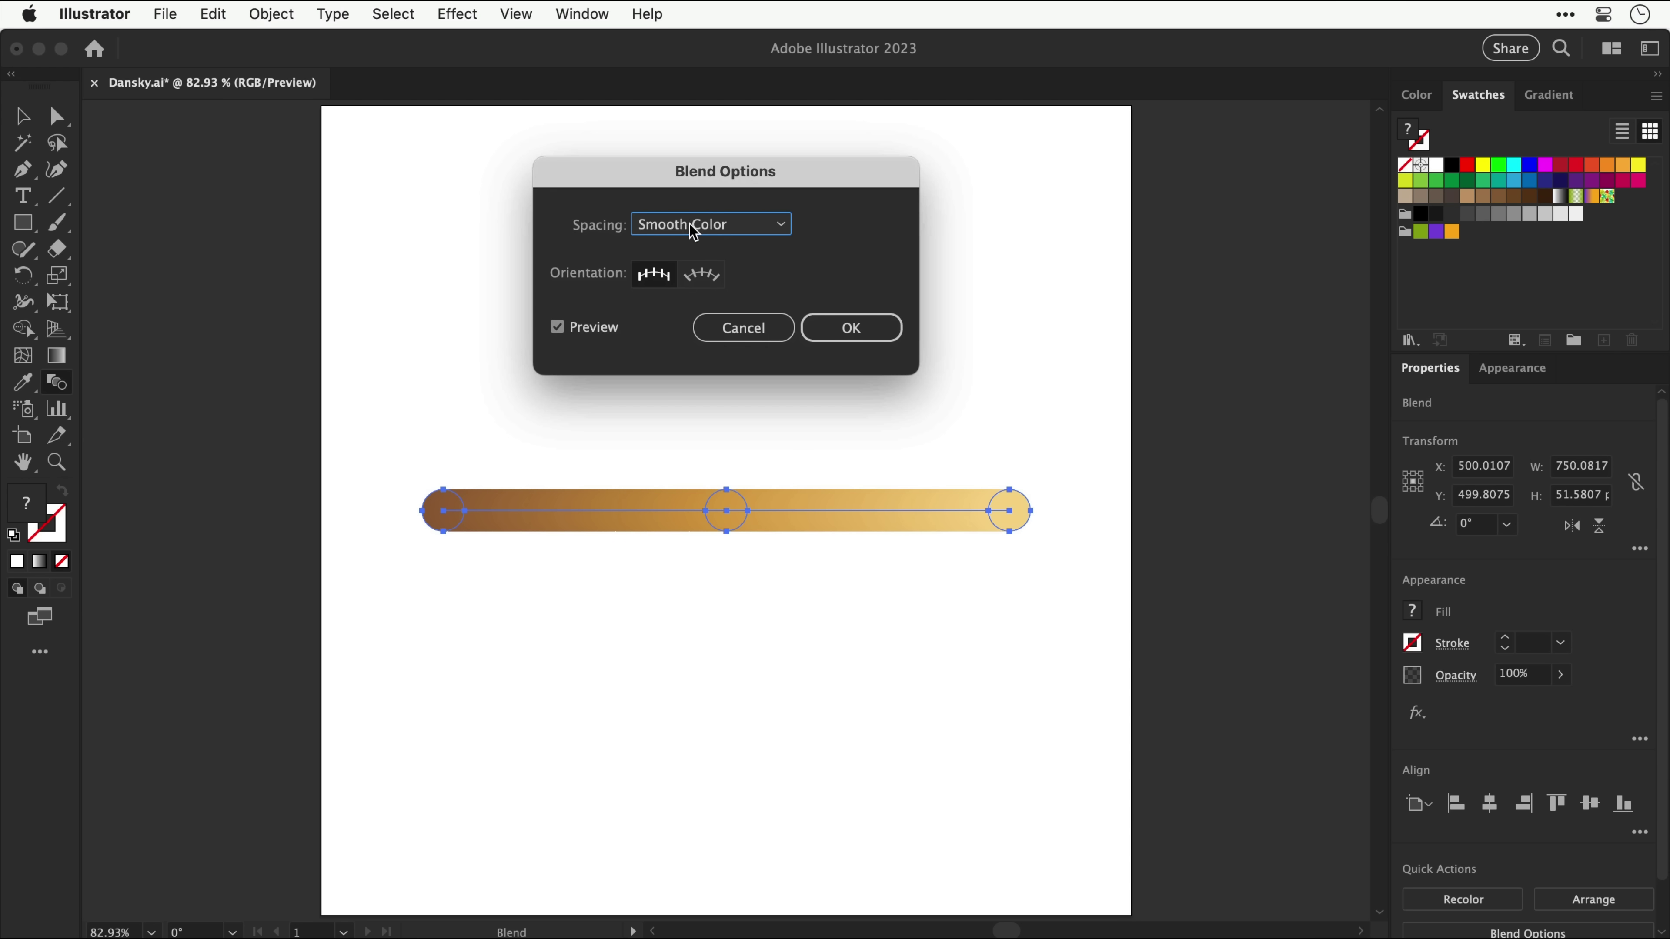
pyautogui.click(694, 227)
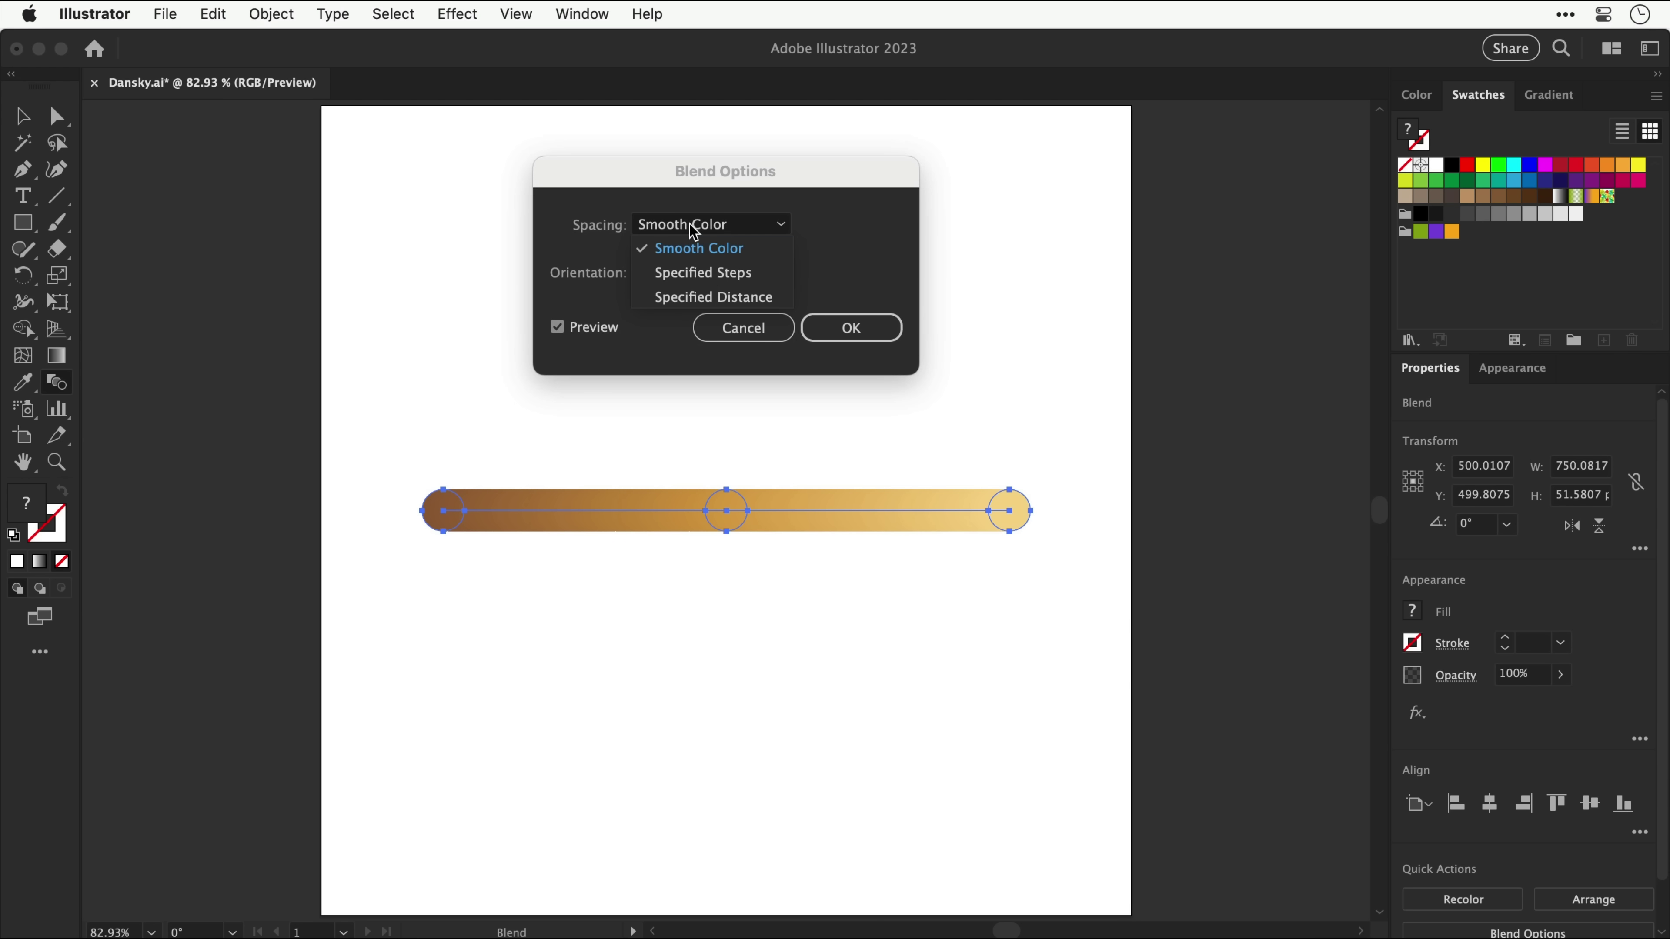
pyautogui.click(692, 273)
pyautogui.write('12')
pyautogui.press('BackSpace')
pyautogui.press('BackSpace')
pyautogui.write('6')
pyautogui.press('BackSpace')
pyautogui.write('5')
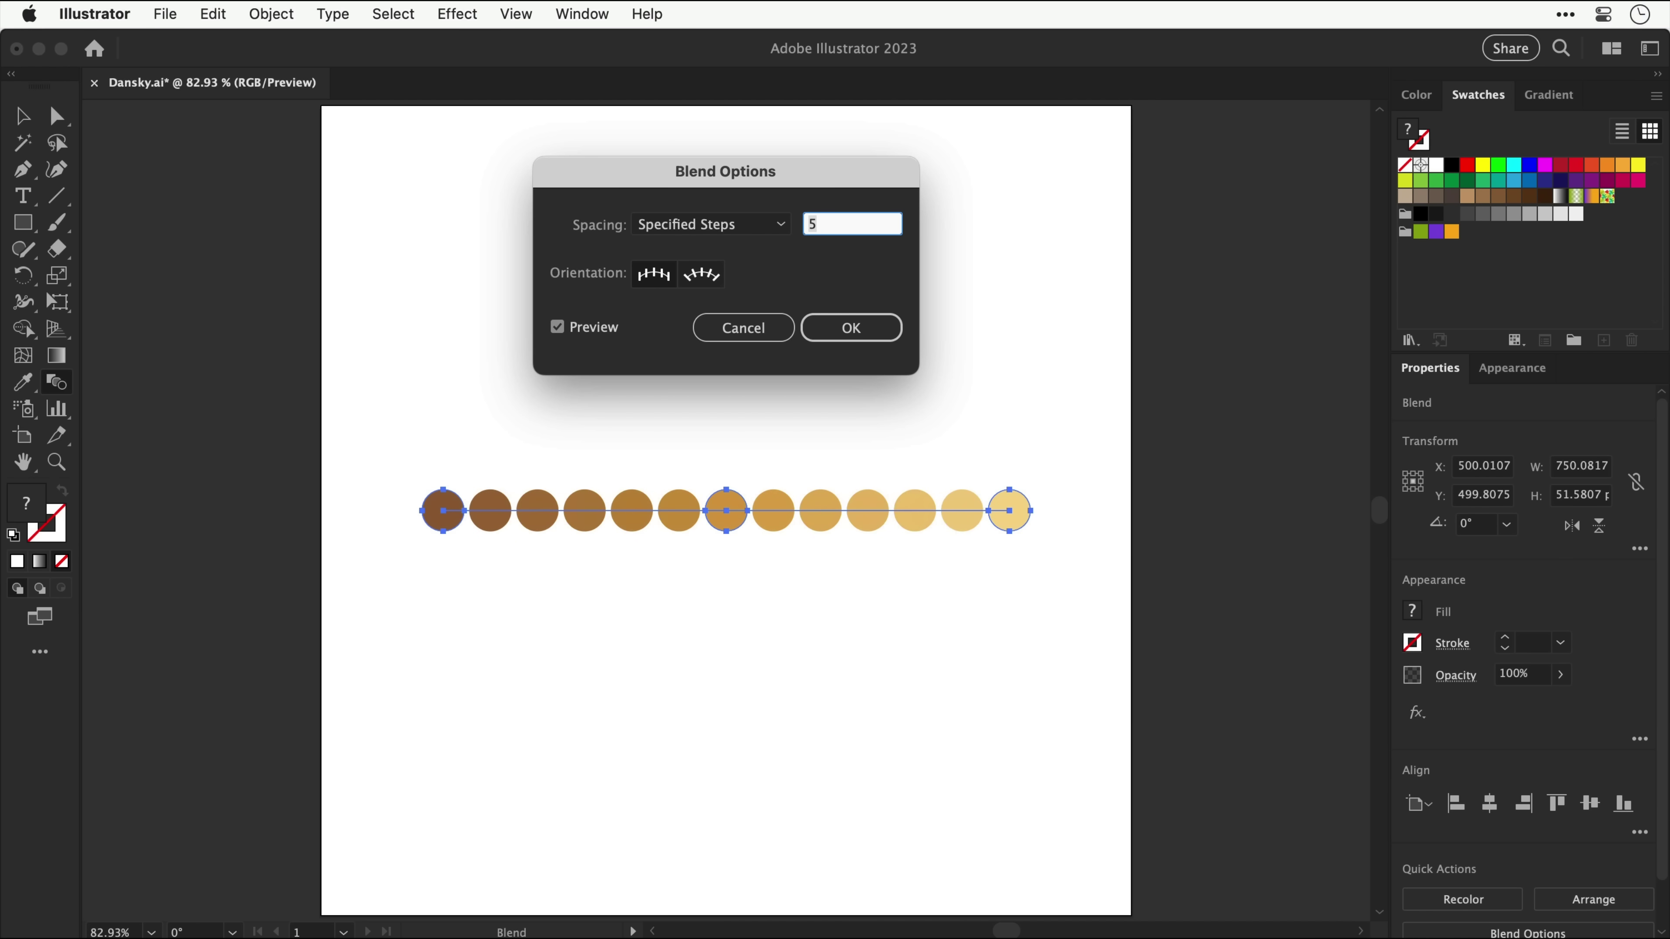
pyautogui.press('Return')
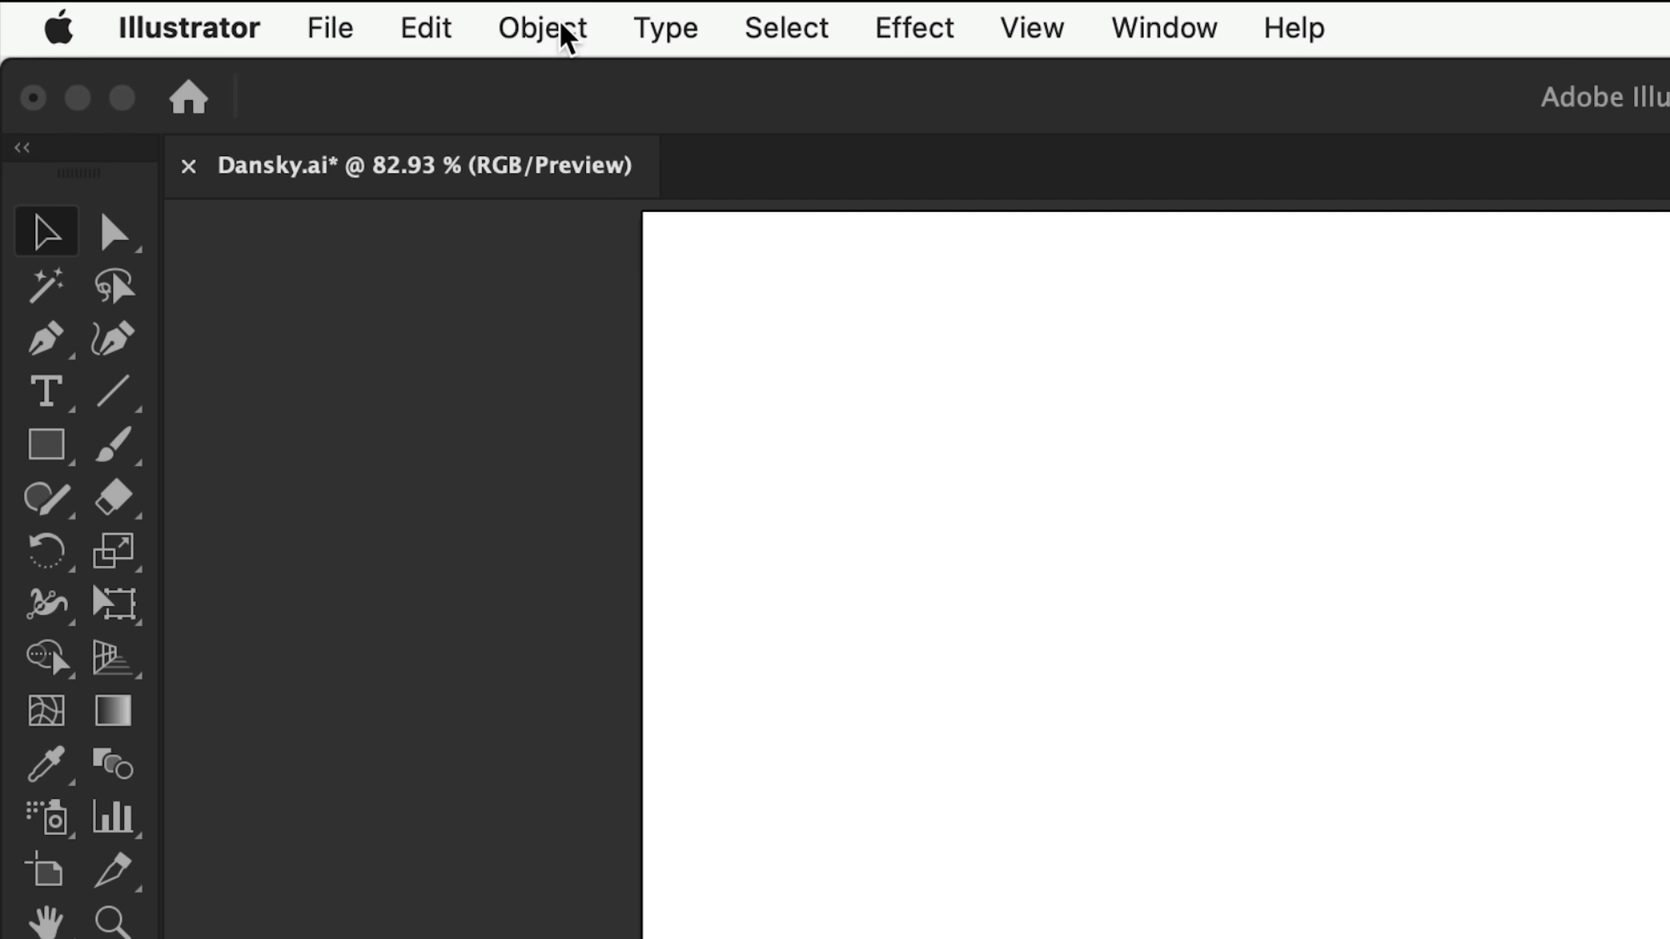
# Step: Expand the 13-circle blend and add its colours to the Swatches panel as a colour group
pyautogui.click(281, 13)
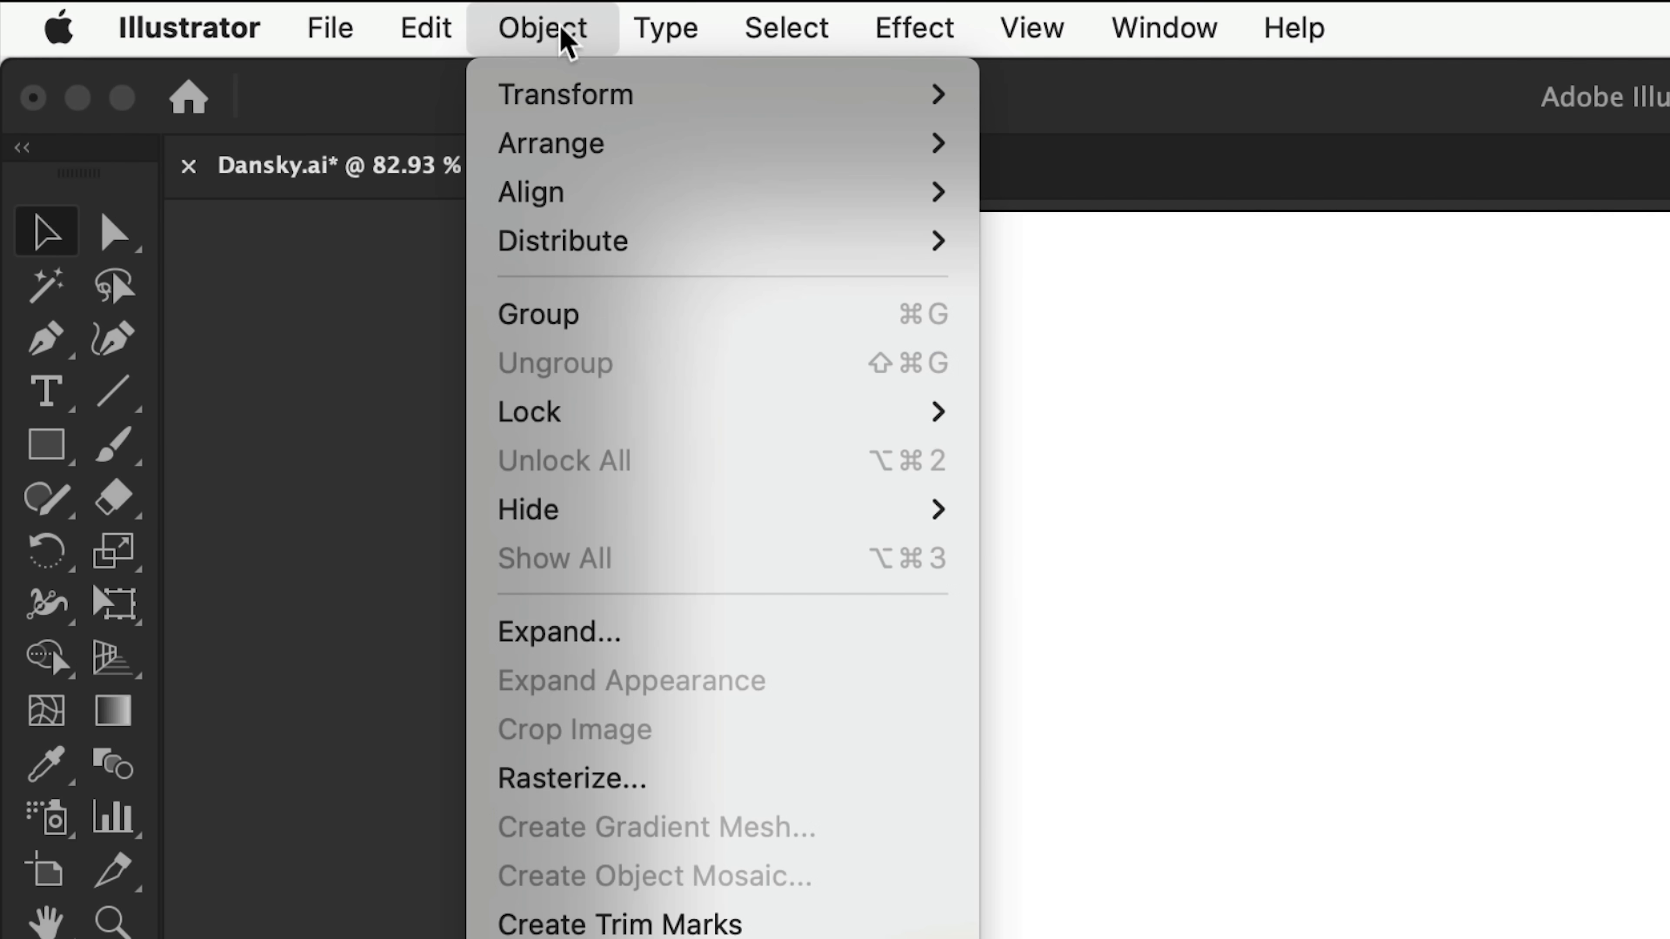
pyautogui.click(574, 633)
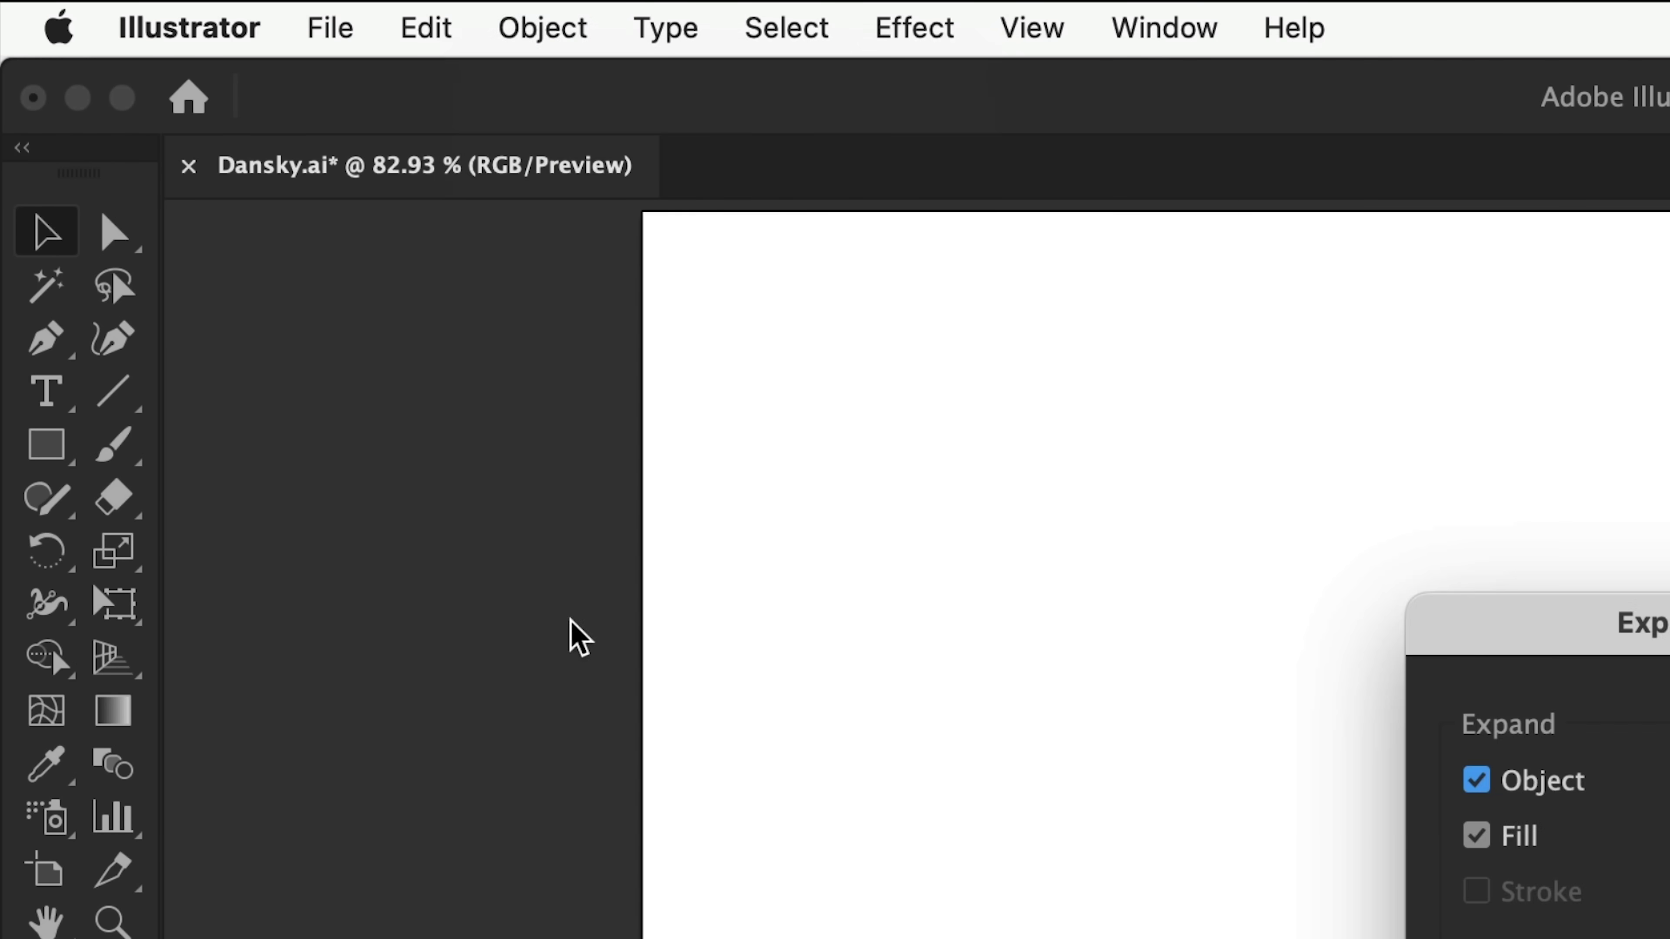
pyautogui.press('Return')
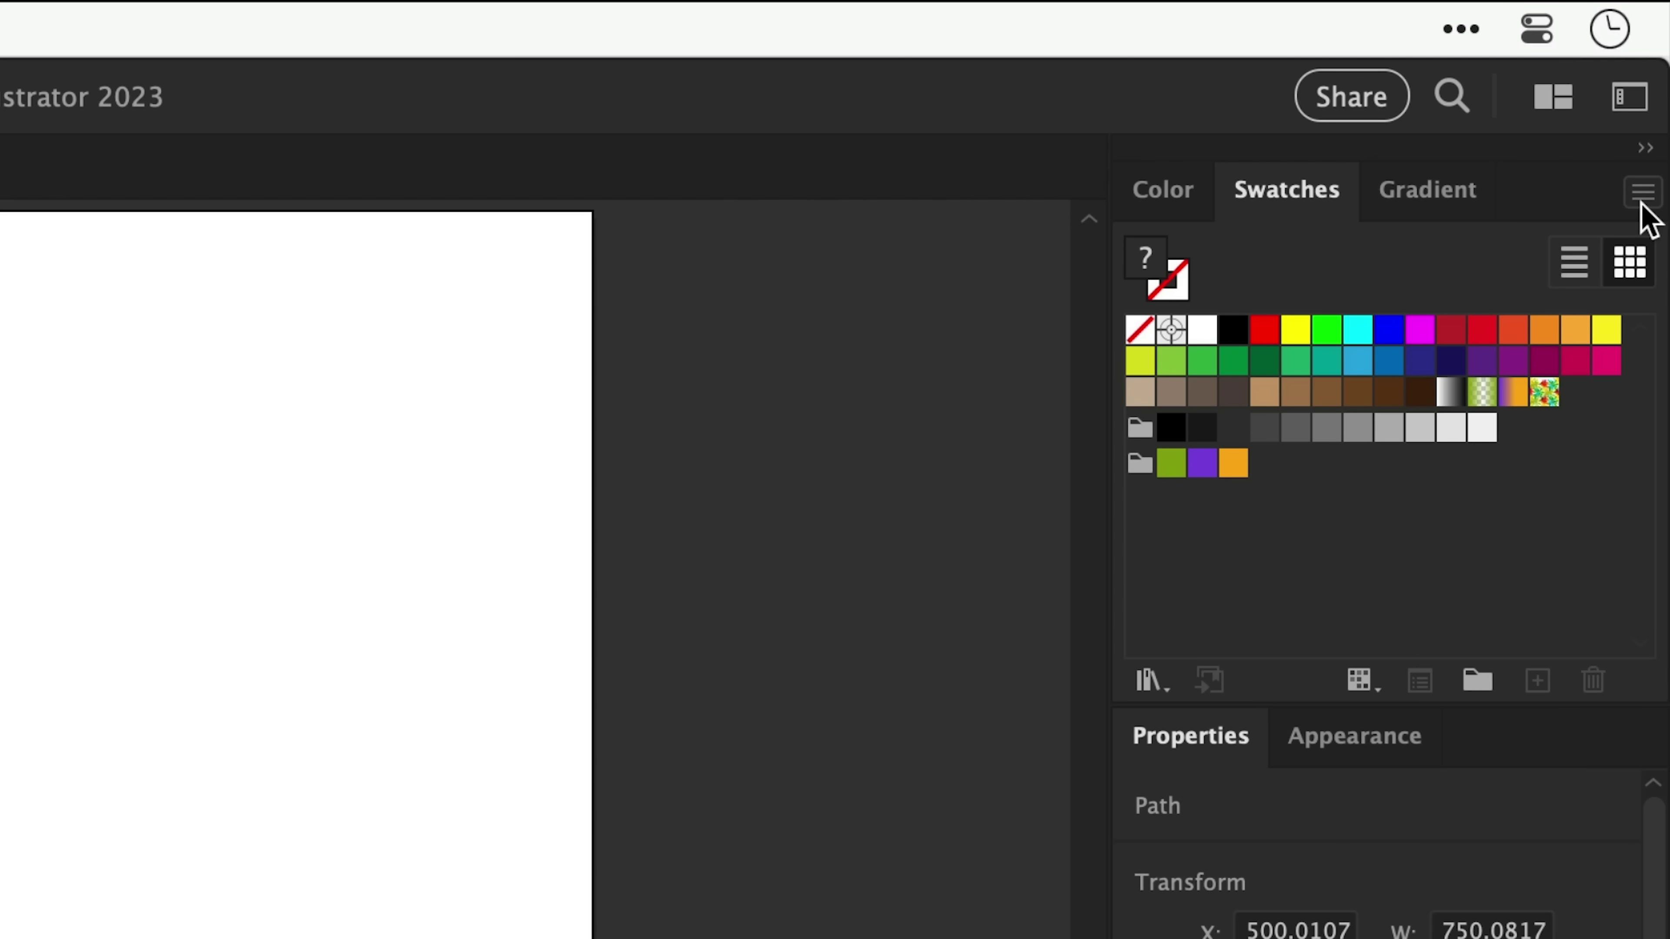
pyautogui.click(1642, 192)
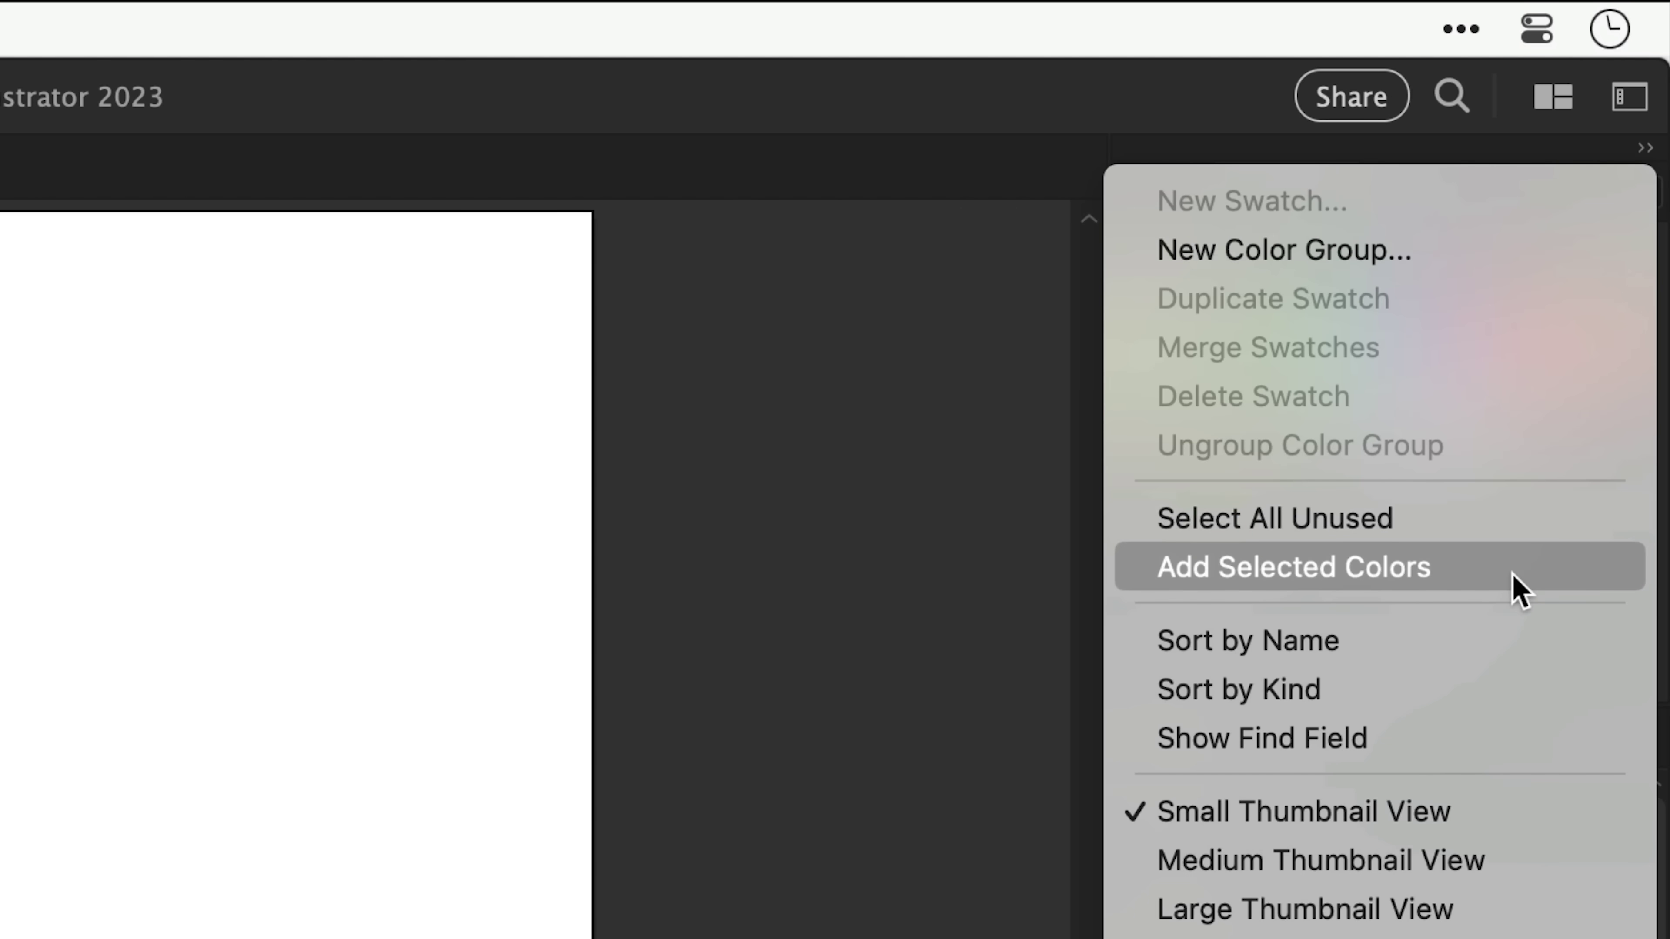
pyautogui.click(1520, 592)
# Step: Edit the lightest tan global swatch, lowering its R value to preview the colour change
pyautogui.doubleClick(1140, 423)
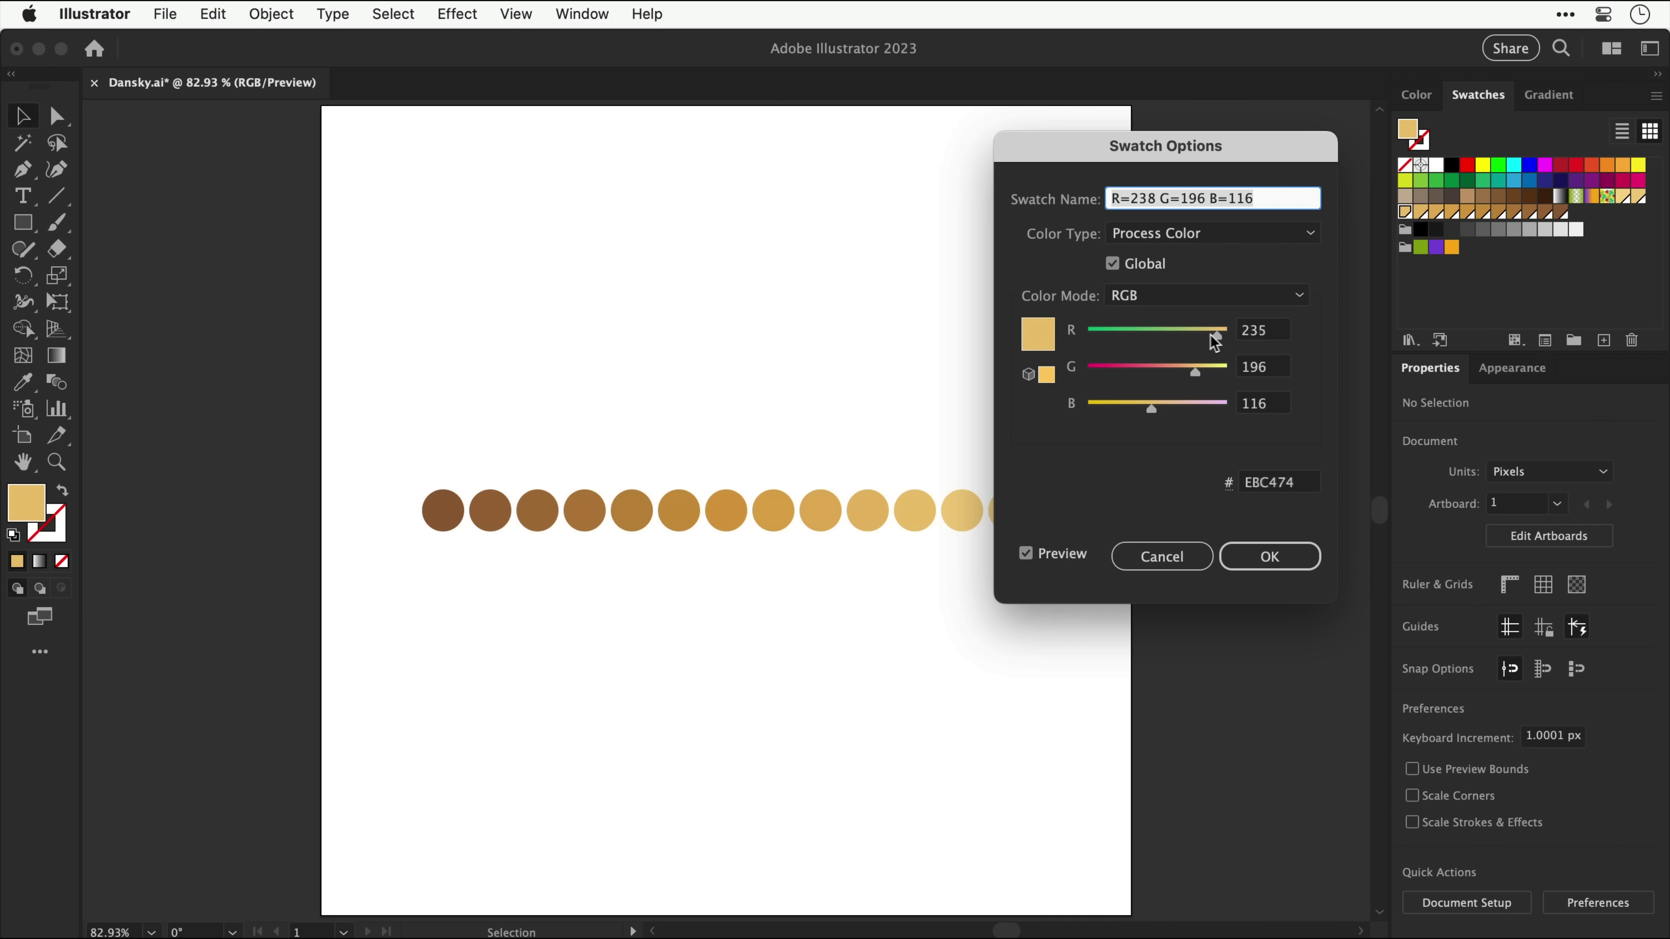
pyautogui.moveTo(1215, 343); pyautogui.dragTo(1164, 342)
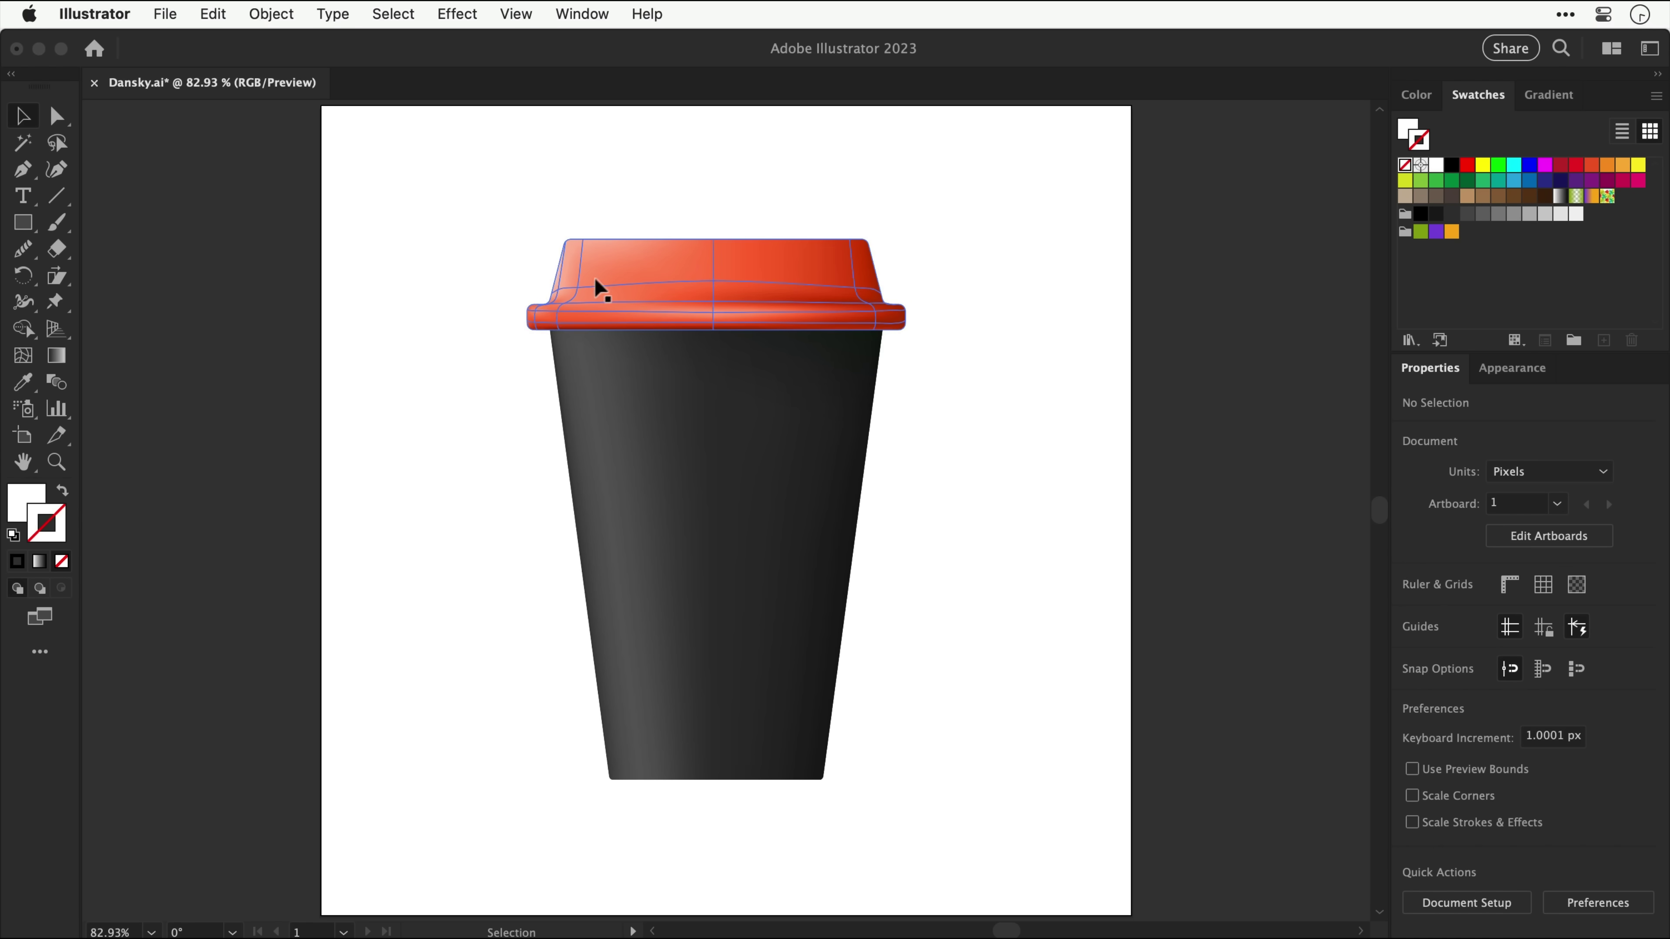
# Step: Select the cup's red lid and open Recolor Artwork for it
pyautogui.click(608, 287)
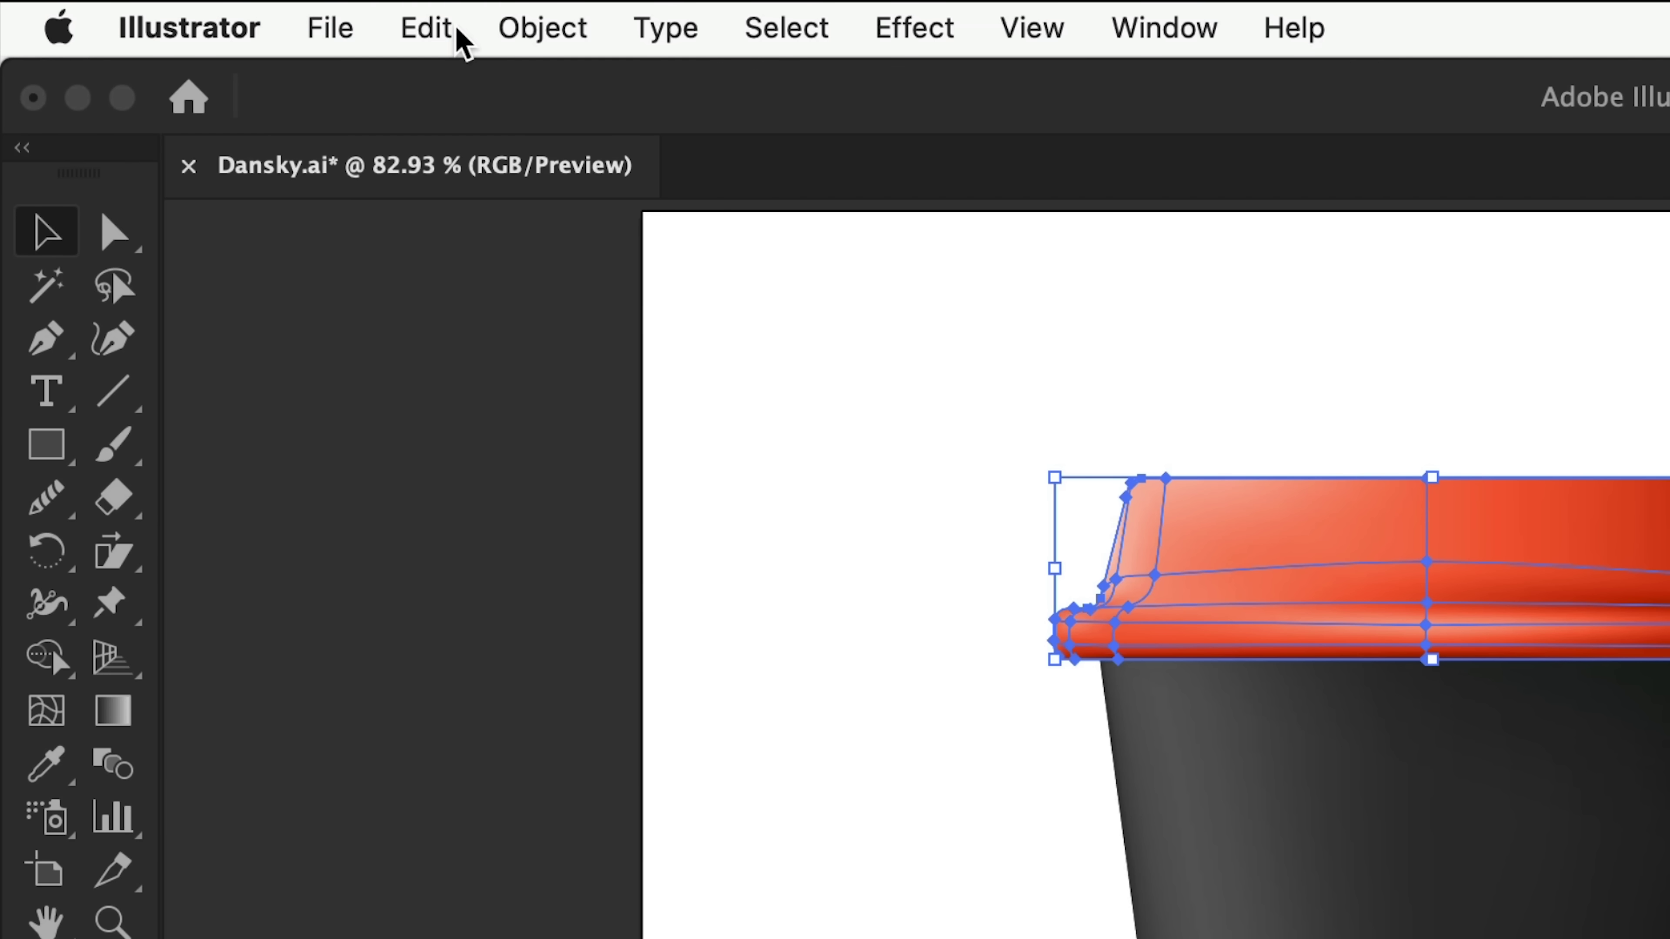
pyautogui.click(426, 28)
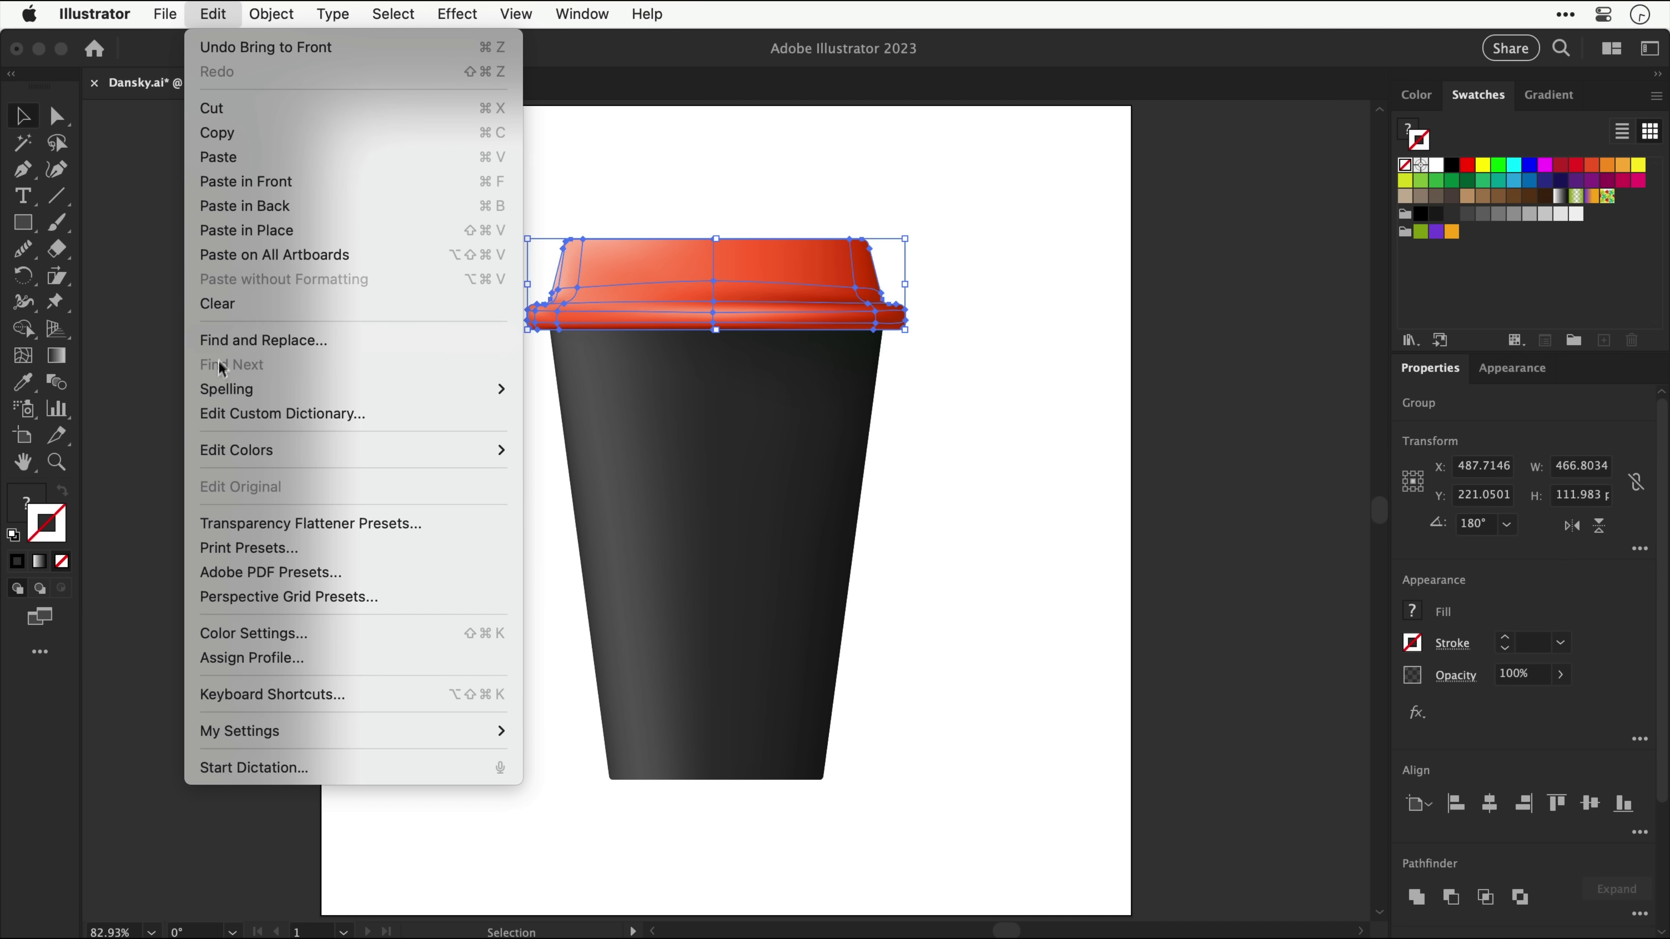
pyautogui.moveTo(444, 906)
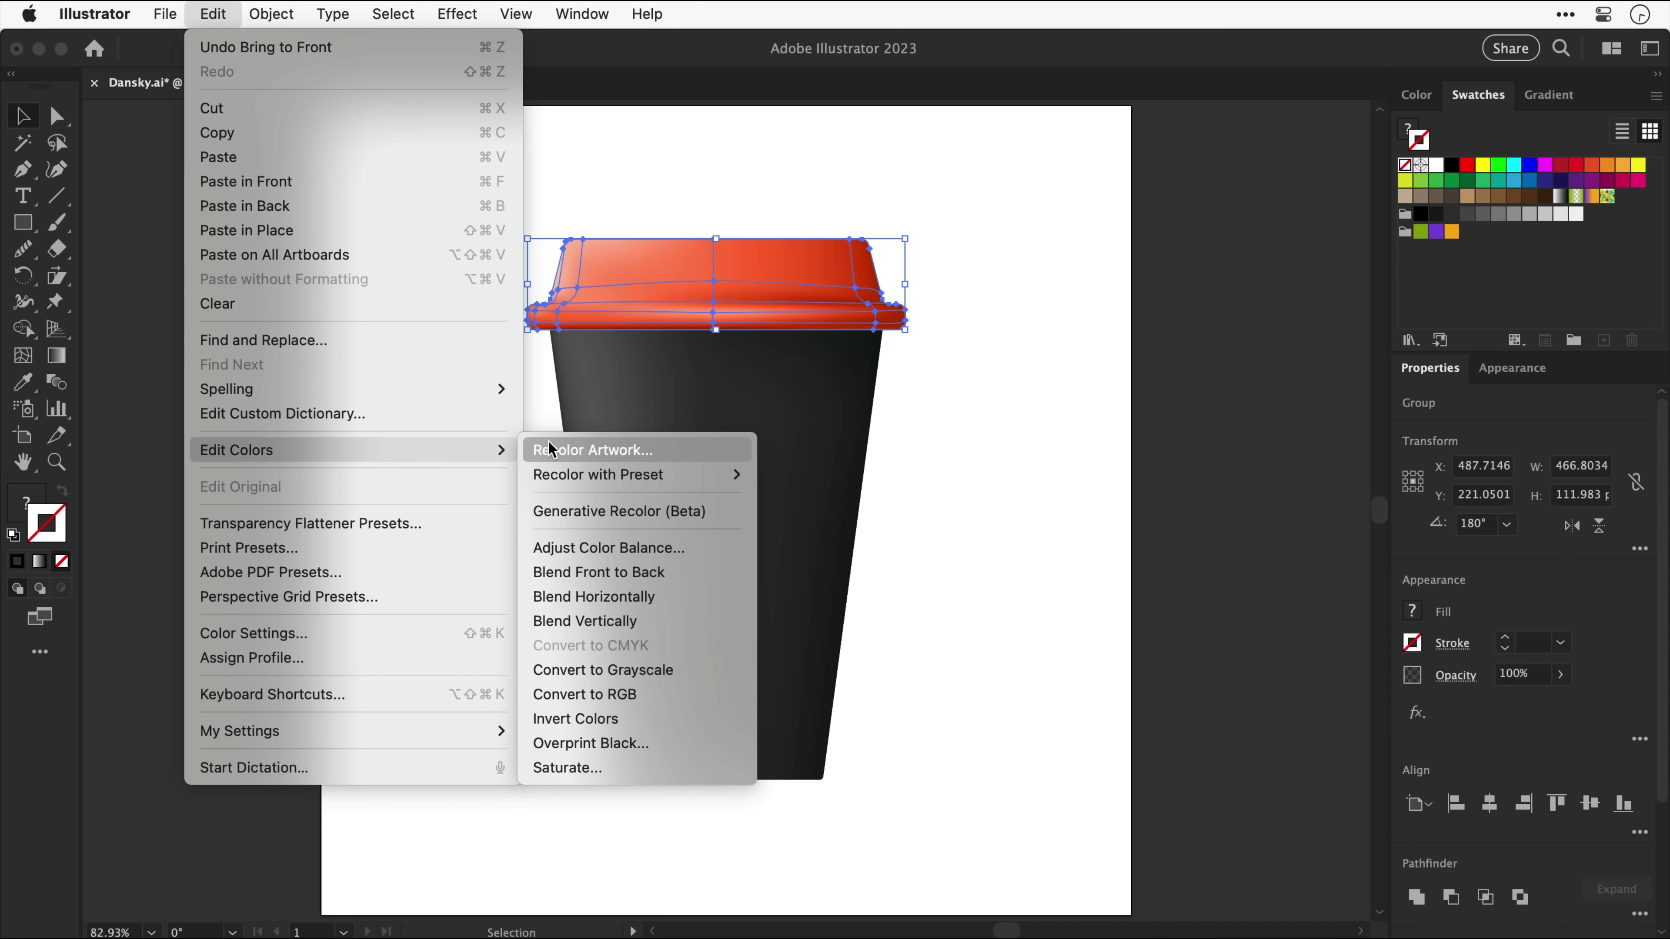
pyautogui.click(559, 451)
# Step: Dismiss the tip, move the dialog aside, and drag the wheel handle to turn the lid pink
pyautogui.click(1139, 378)
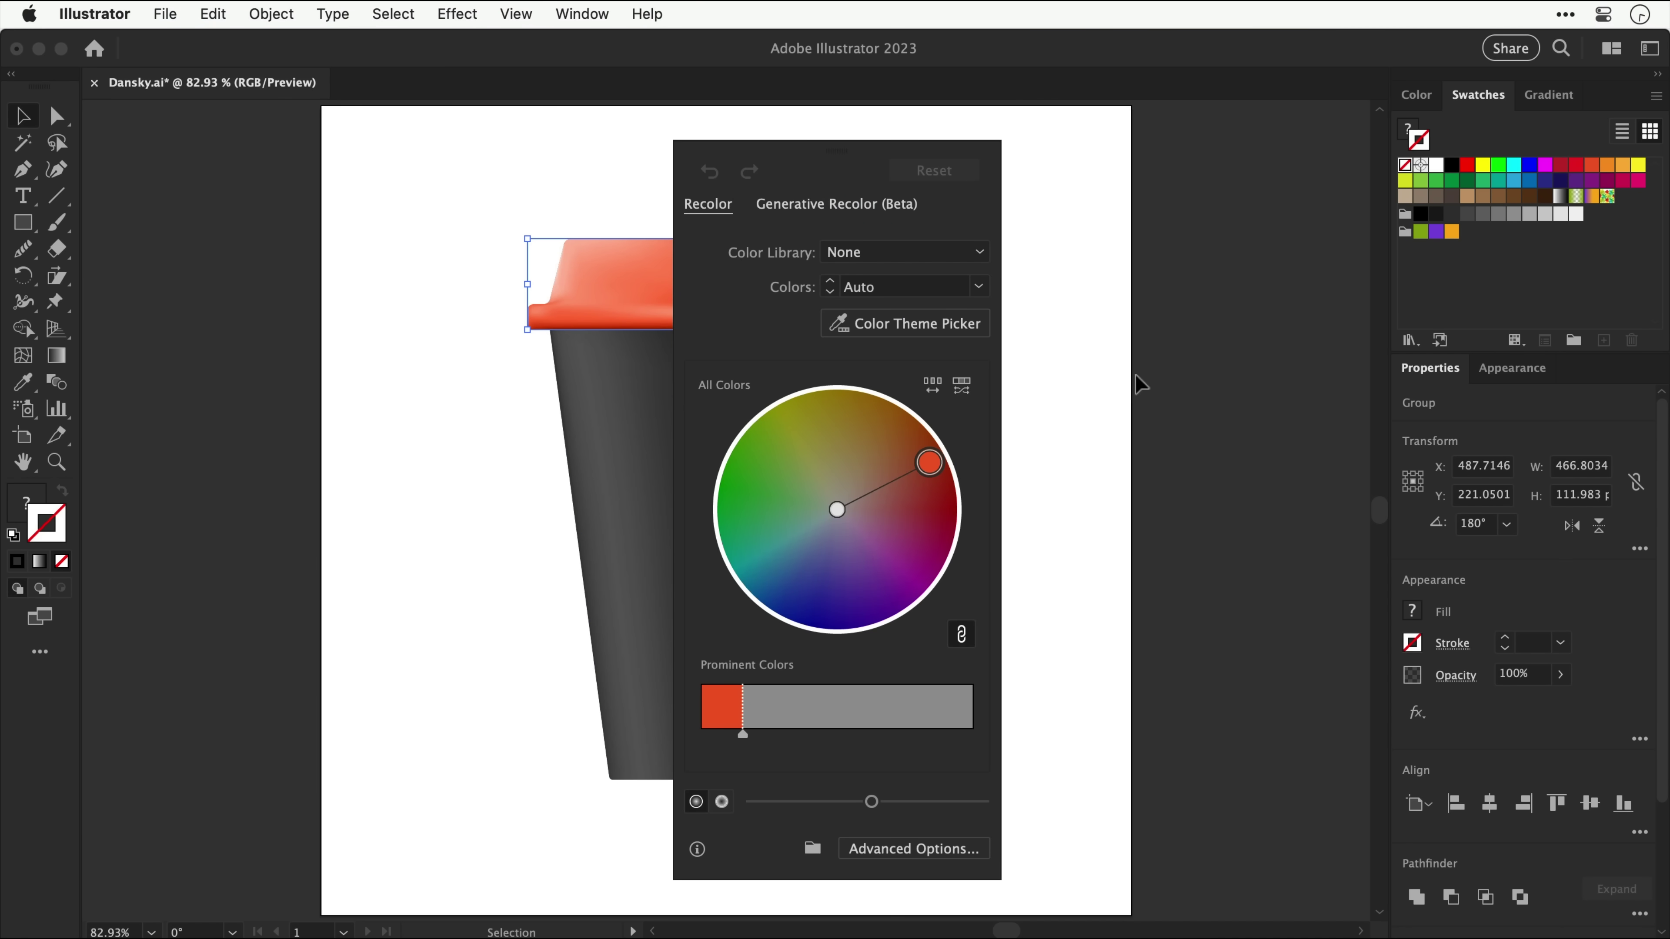
pyautogui.moveTo(905, 152); pyautogui.dragTo(1234, 150)
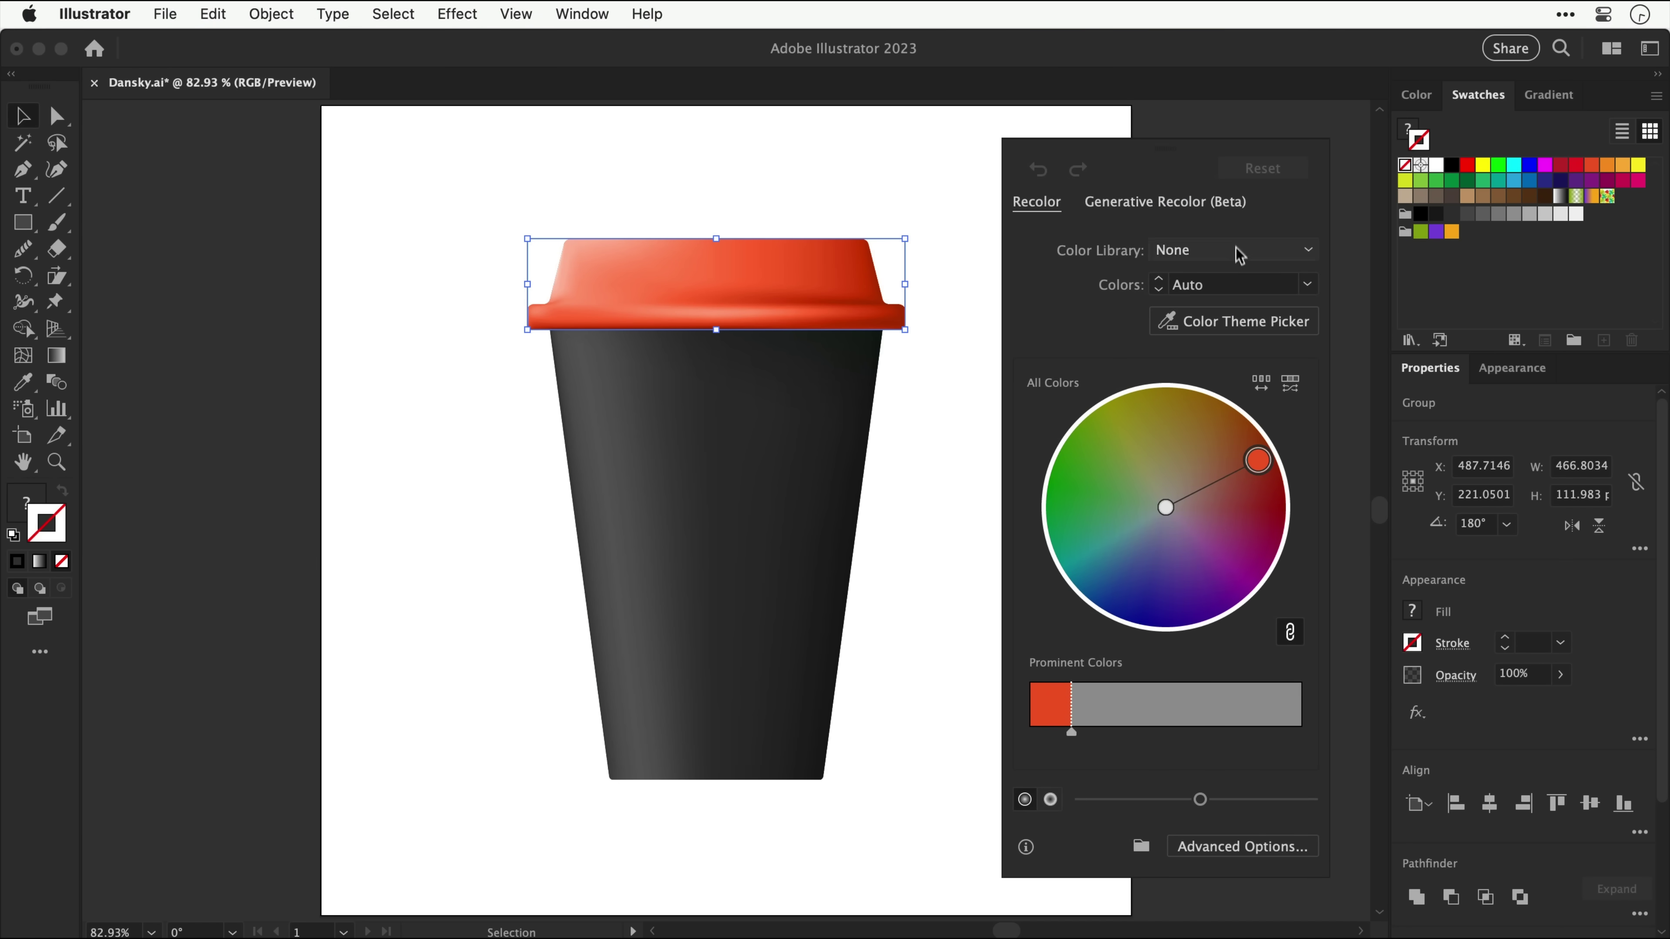
pyautogui.moveTo(1246, 429); pyautogui.dragTo(1209, 521)
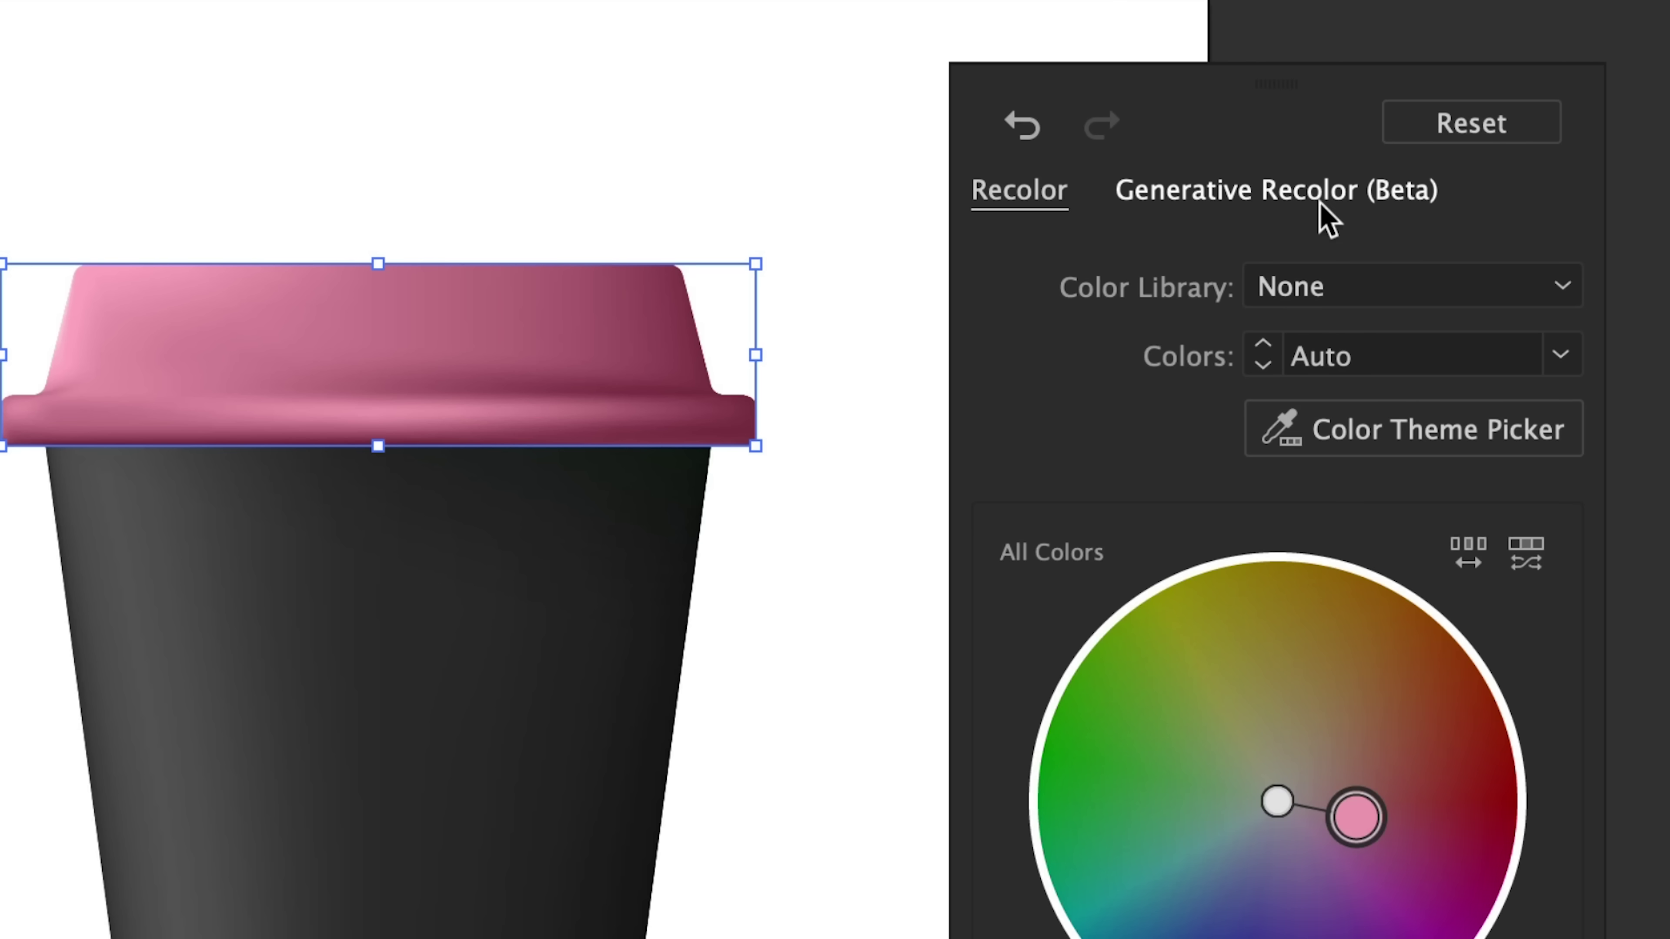
# Step: Generate recolour variations from the prompt 'Banana Barista' and apply the orange one to the lid
pyautogui.click(1323, 212)
pyautogui.click(1235, 322)
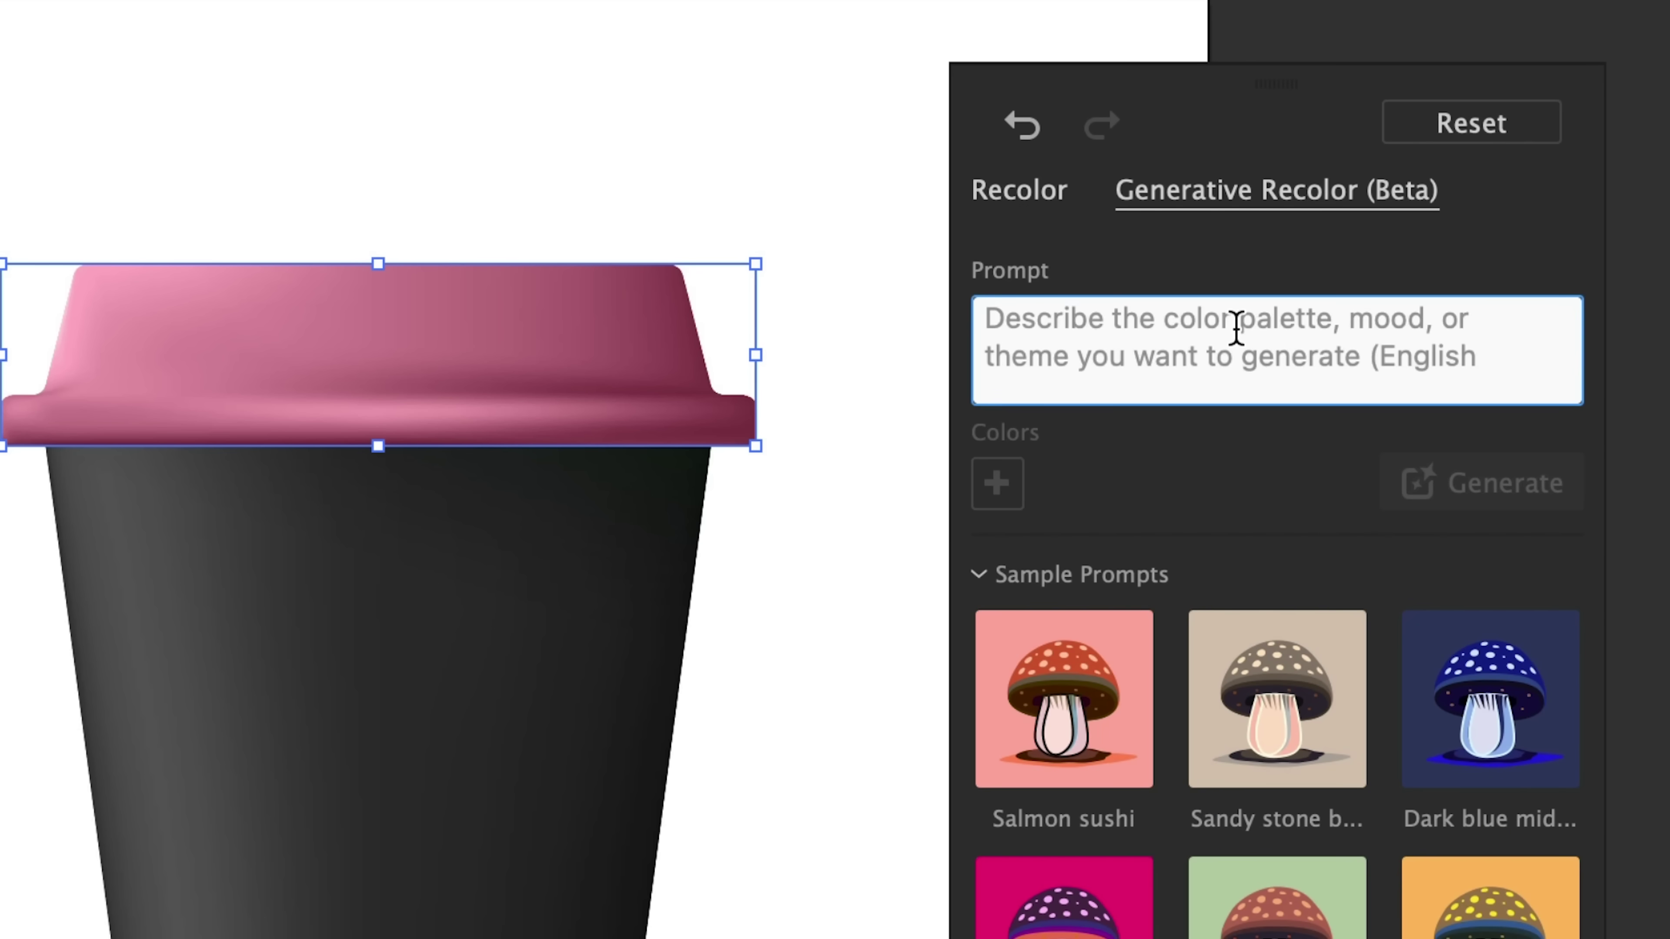
pyautogui.write('Banana Barista')
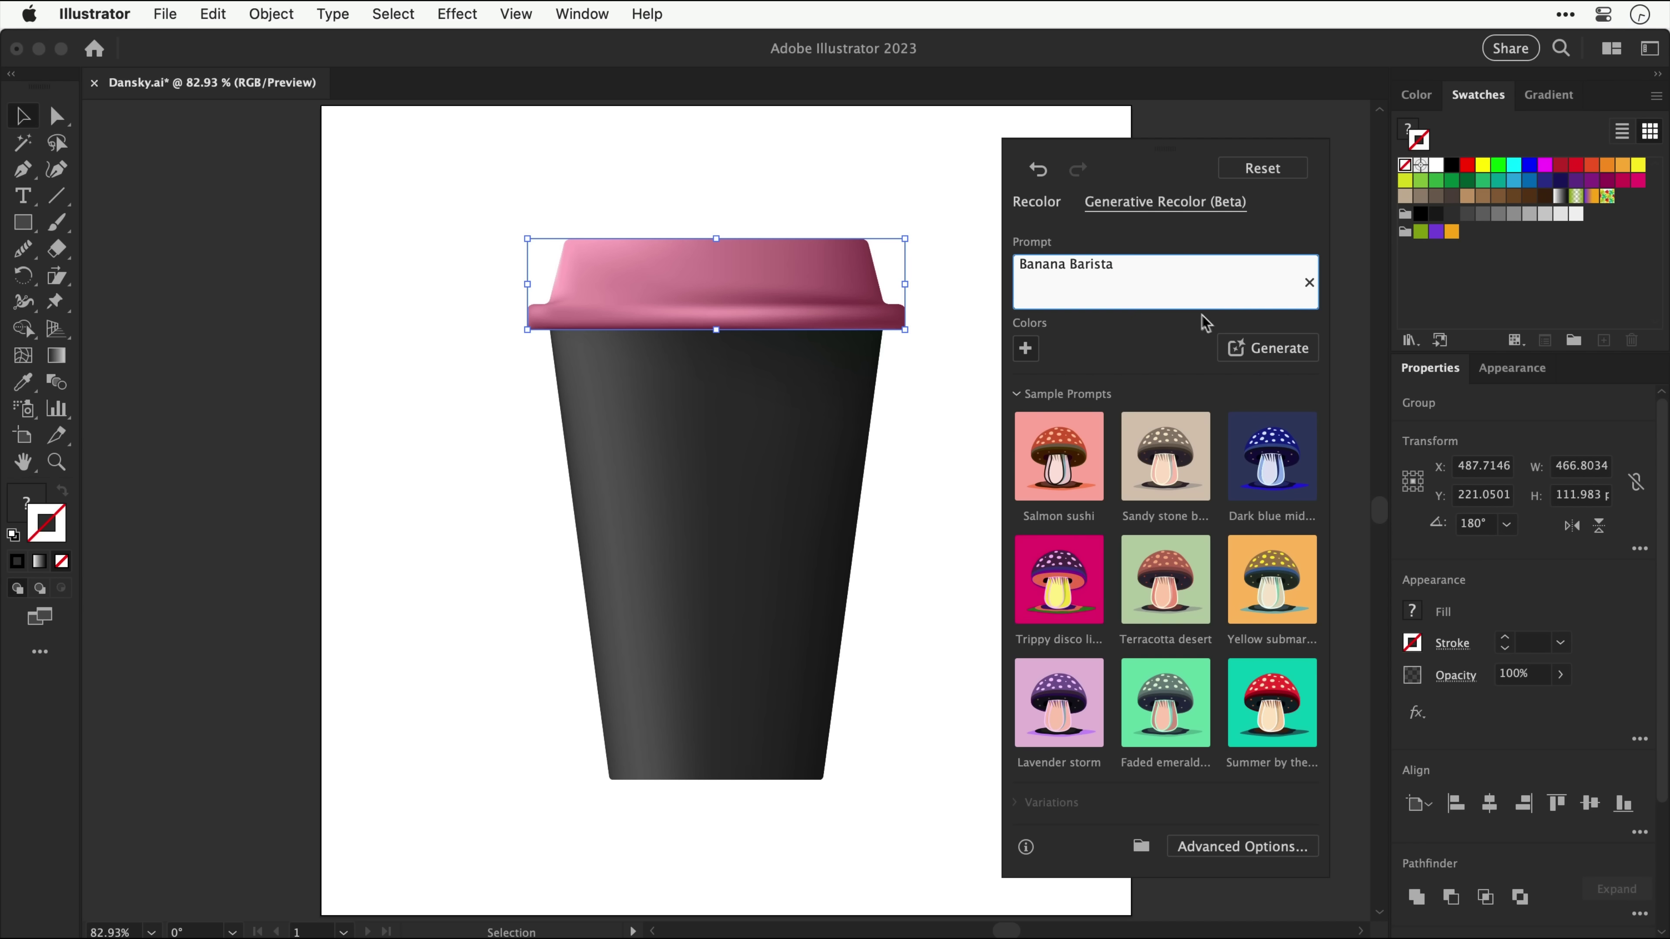
pyautogui.click(1466, 491)
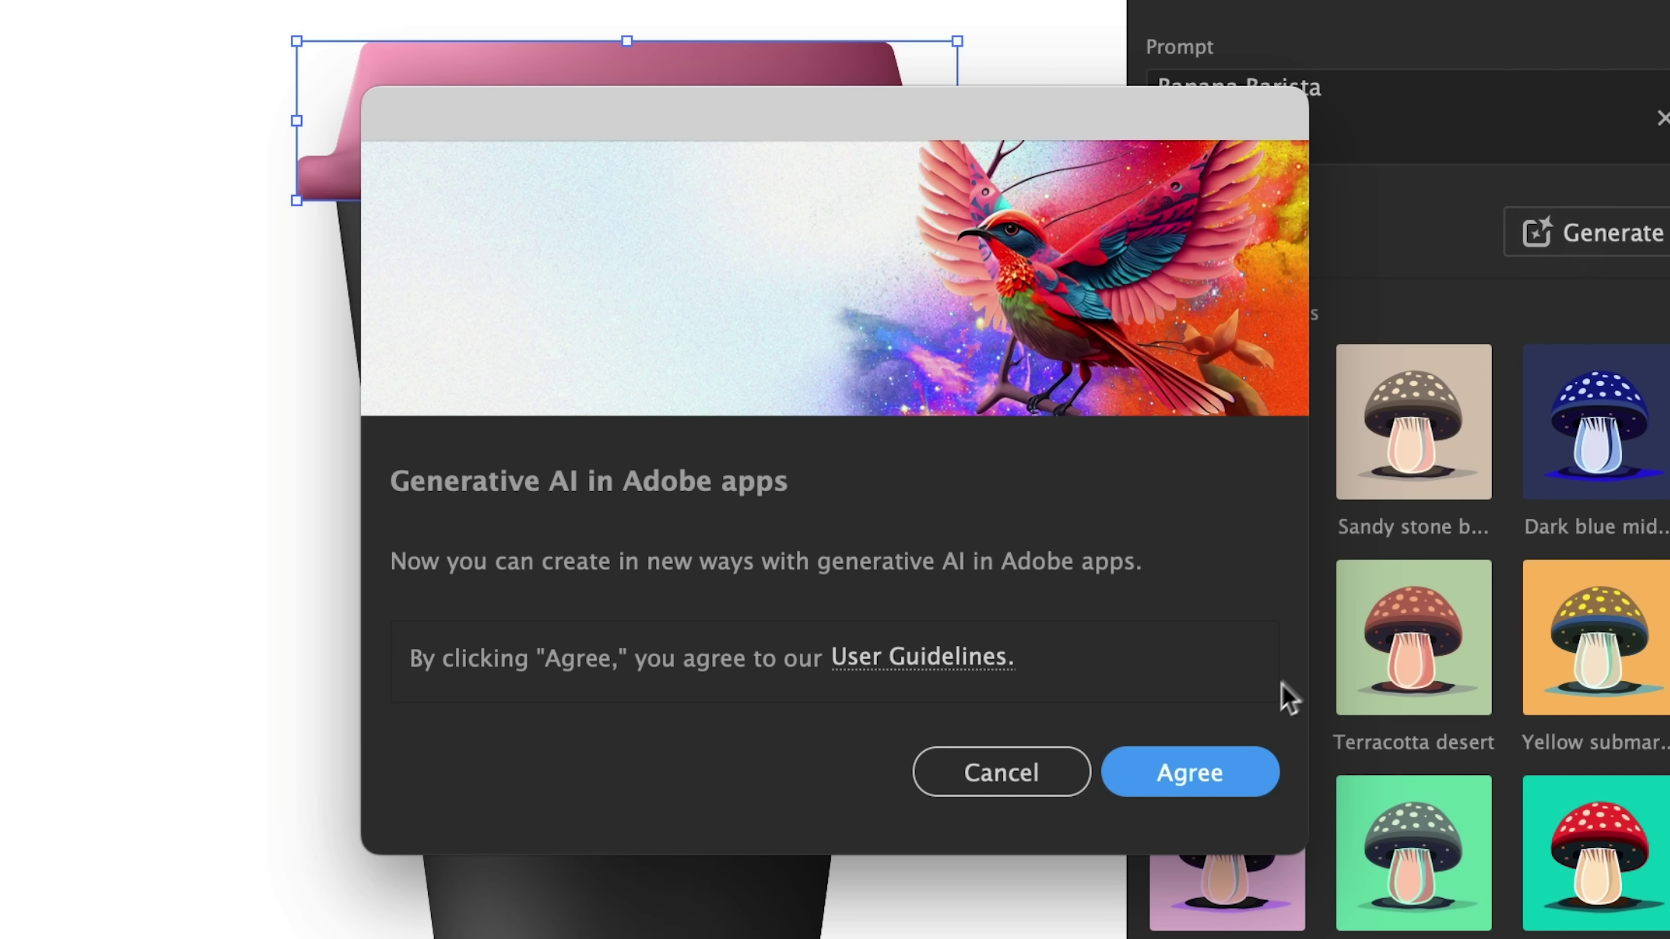
pyautogui.click(1221, 775)
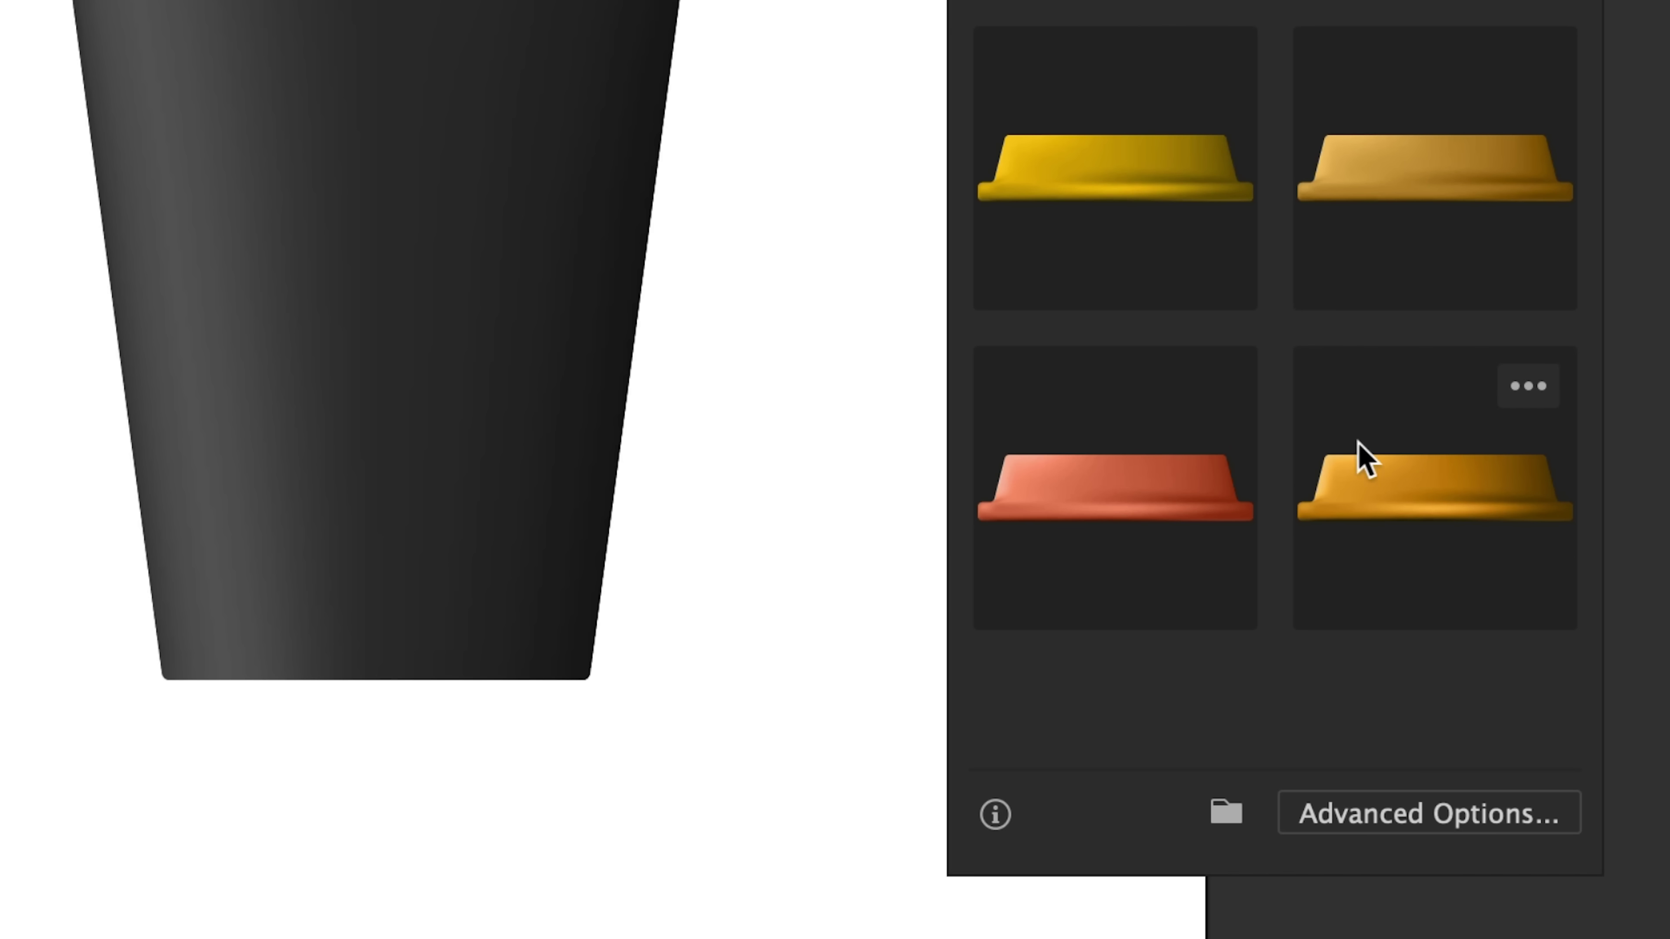
pyautogui.click(199, 485)
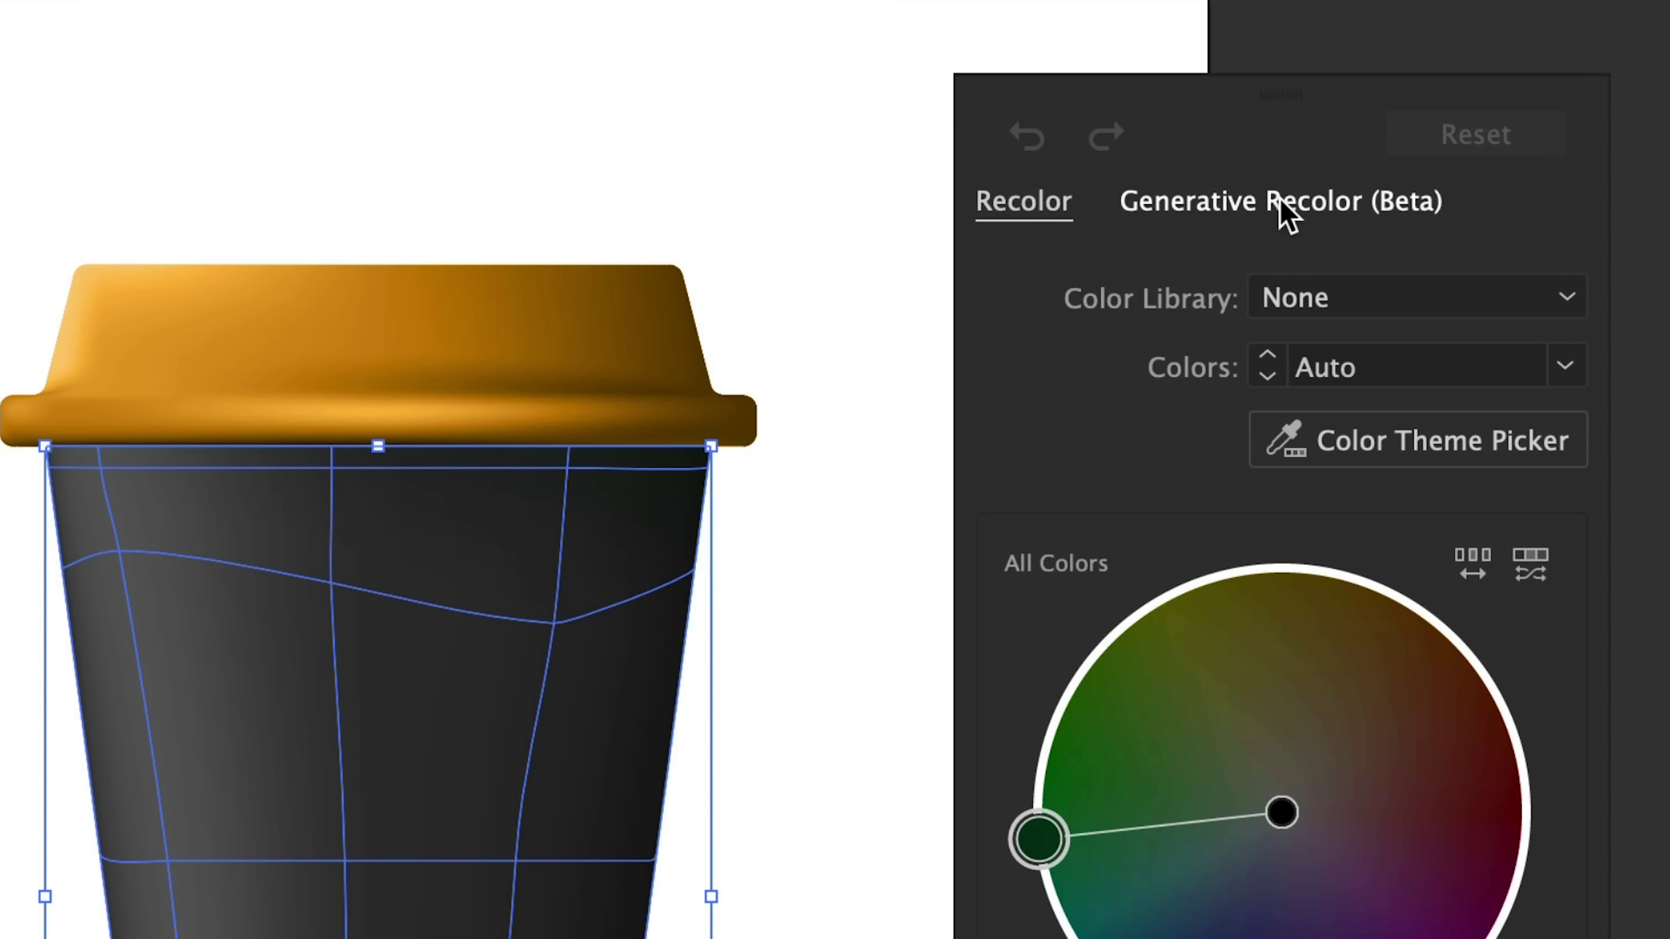
# Step: Generate variations from the prompt 'Fluffy McWuffywuffwuff' and apply the red-and-blue one to the cup body
pyautogui.click(1286, 204)
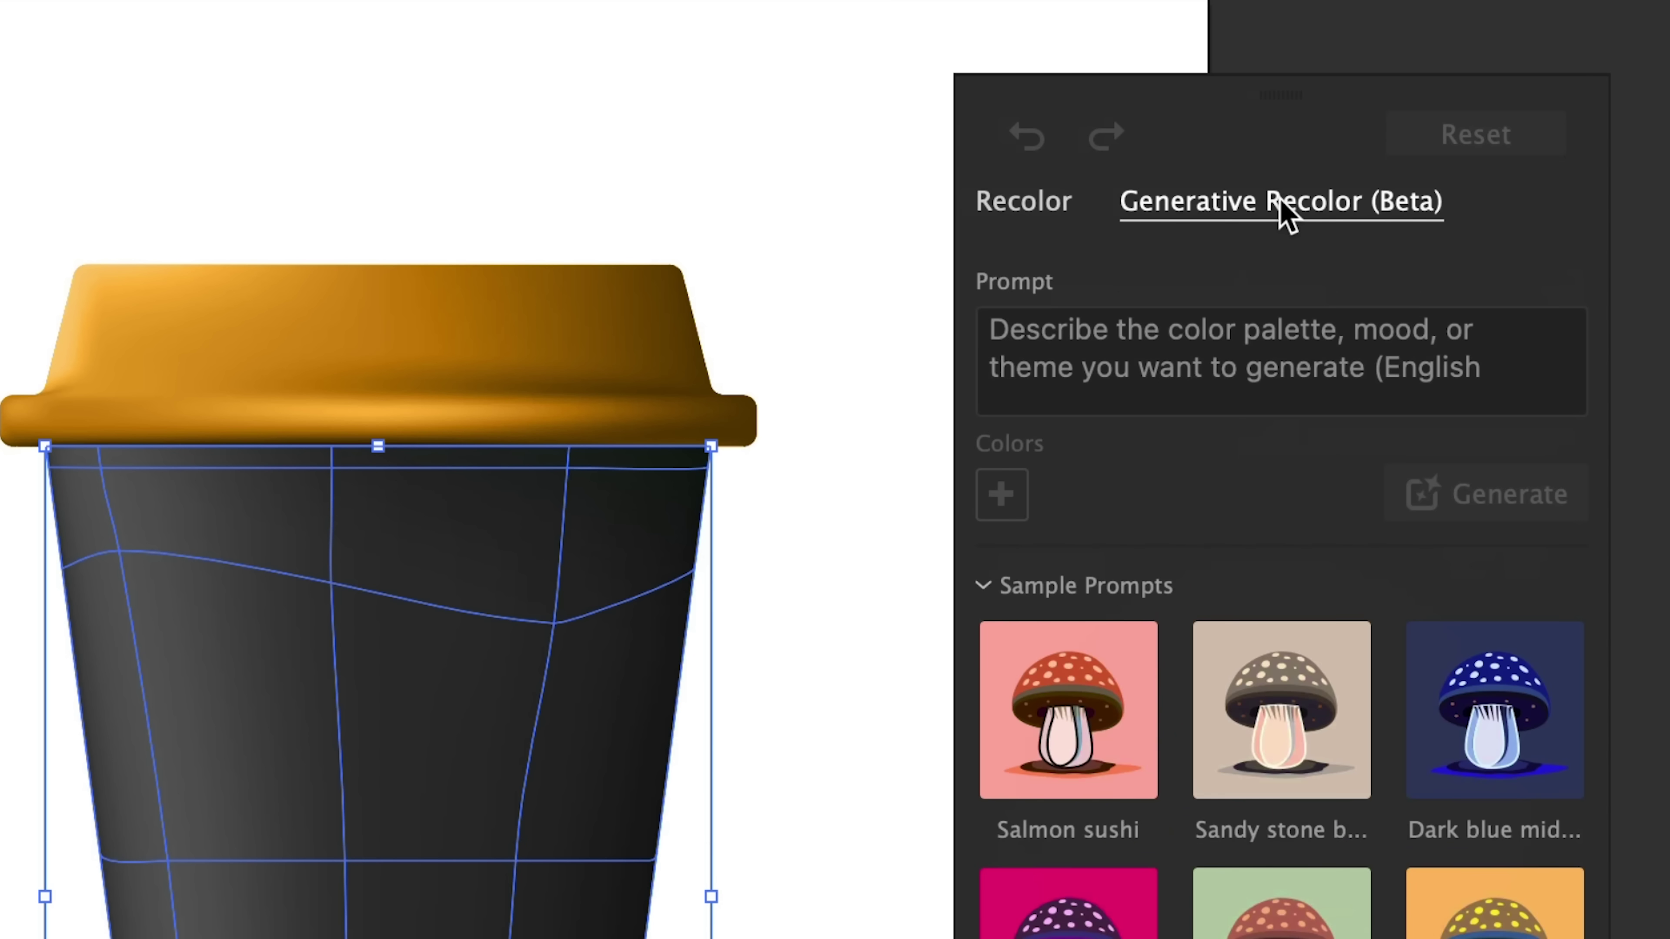
pyautogui.click(1249, 362)
pyautogui.write('Fluffy McWuffyw')
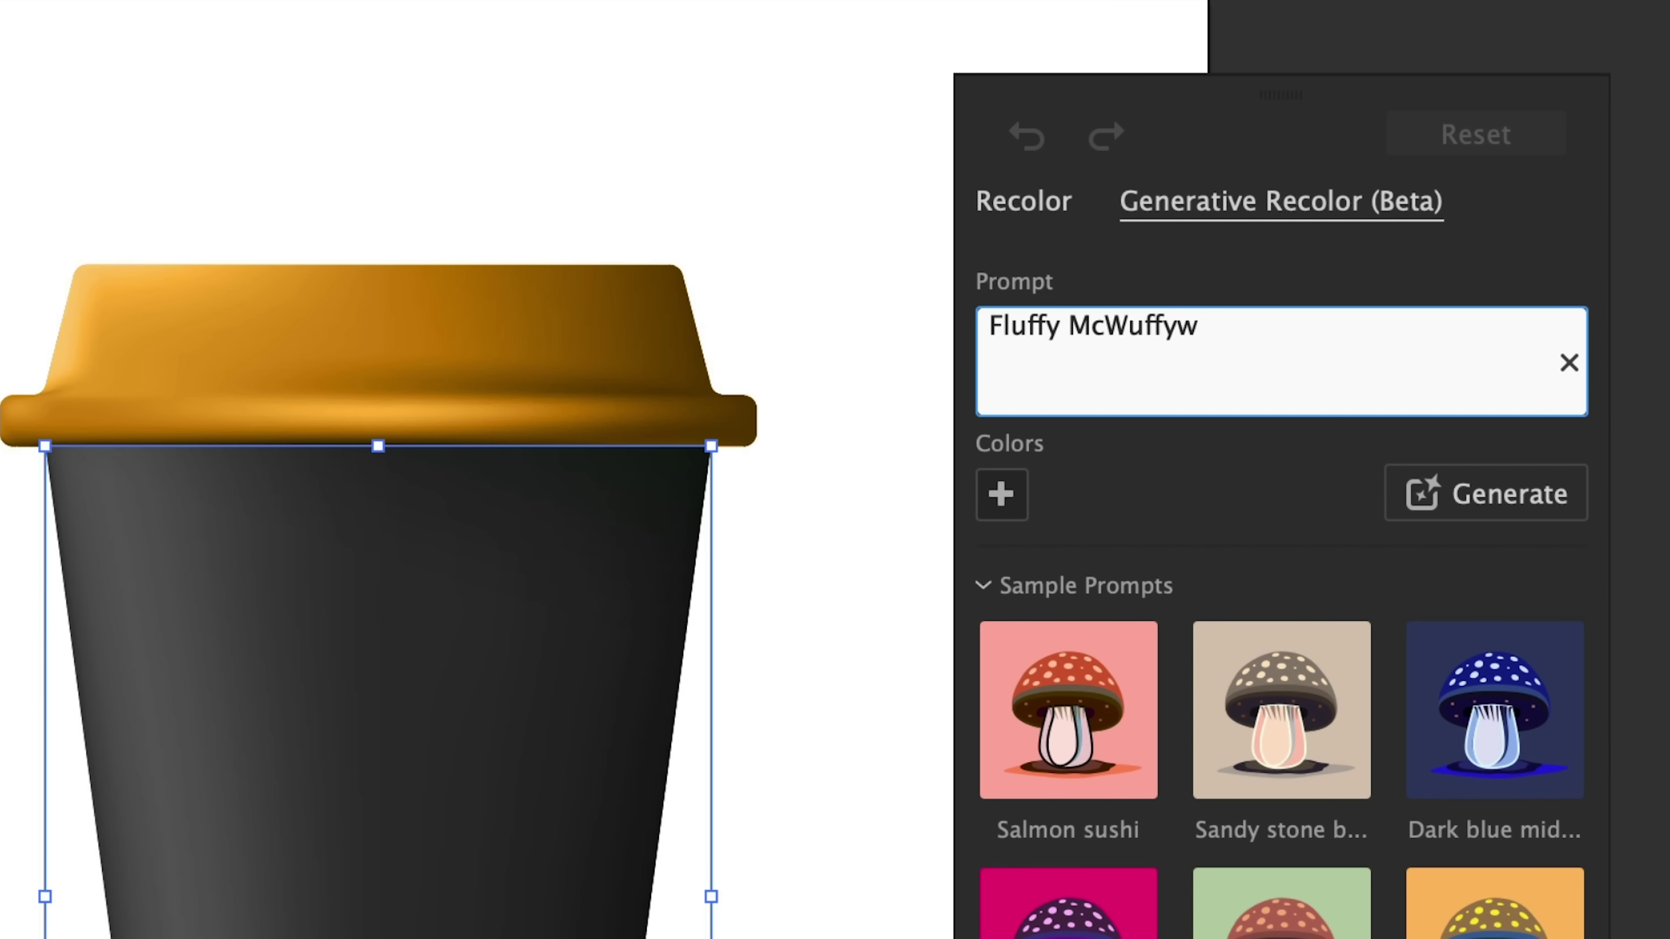
pyautogui.write('uffwu')
pyautogui.write('ff')
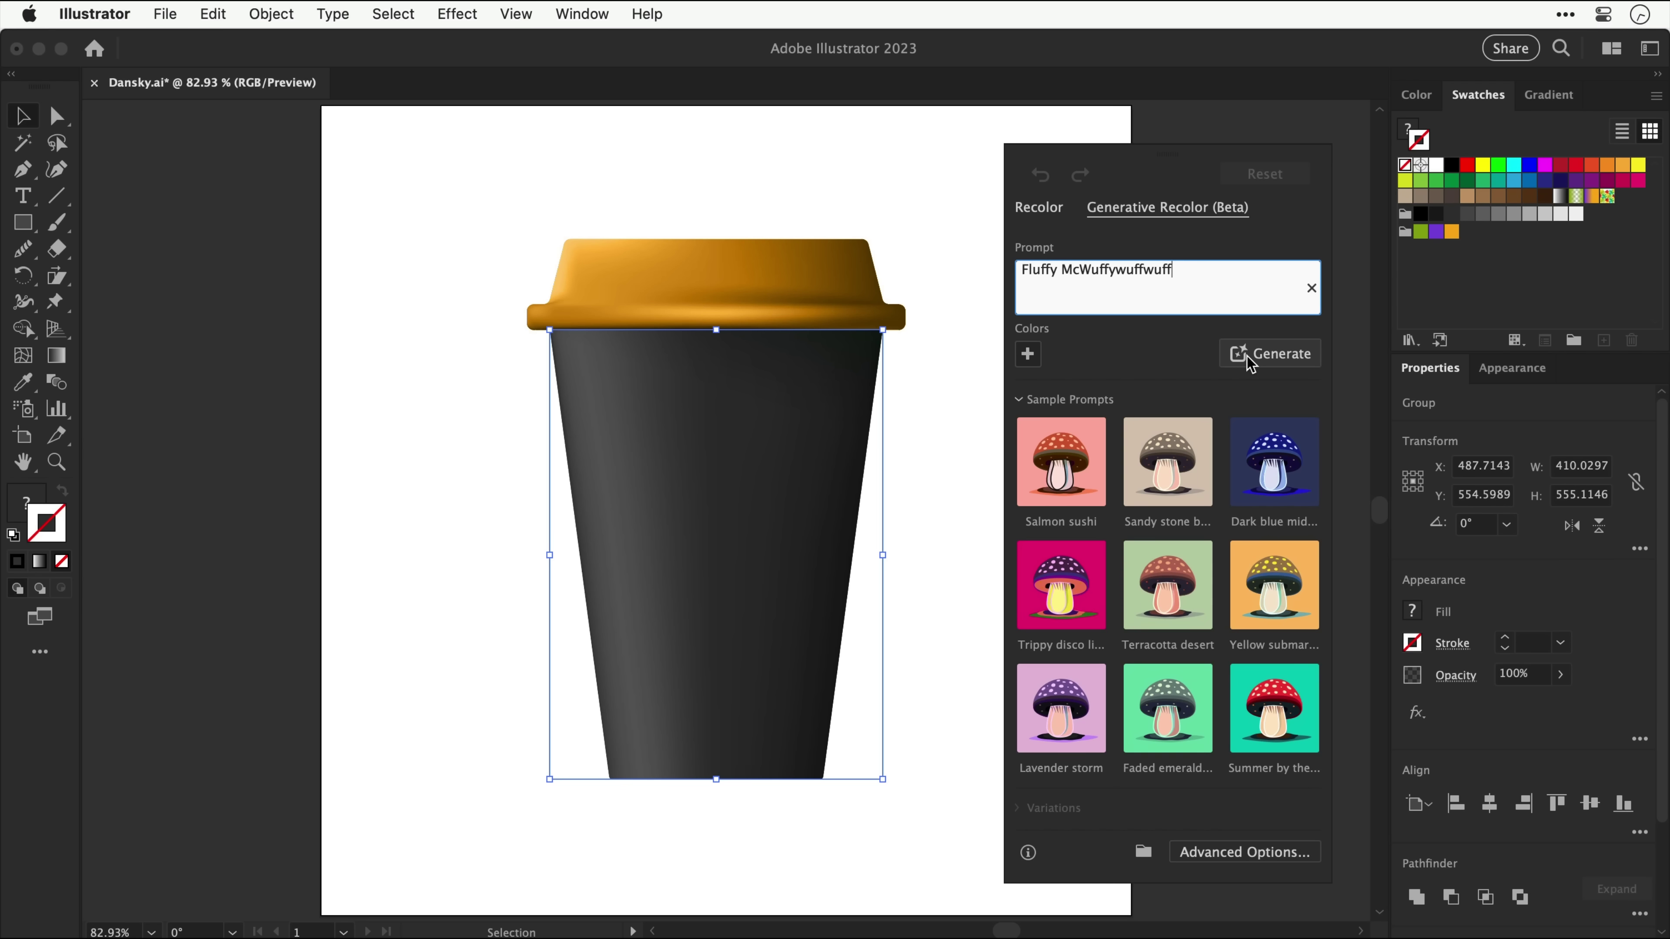
pyautogui.click(1251, 360)
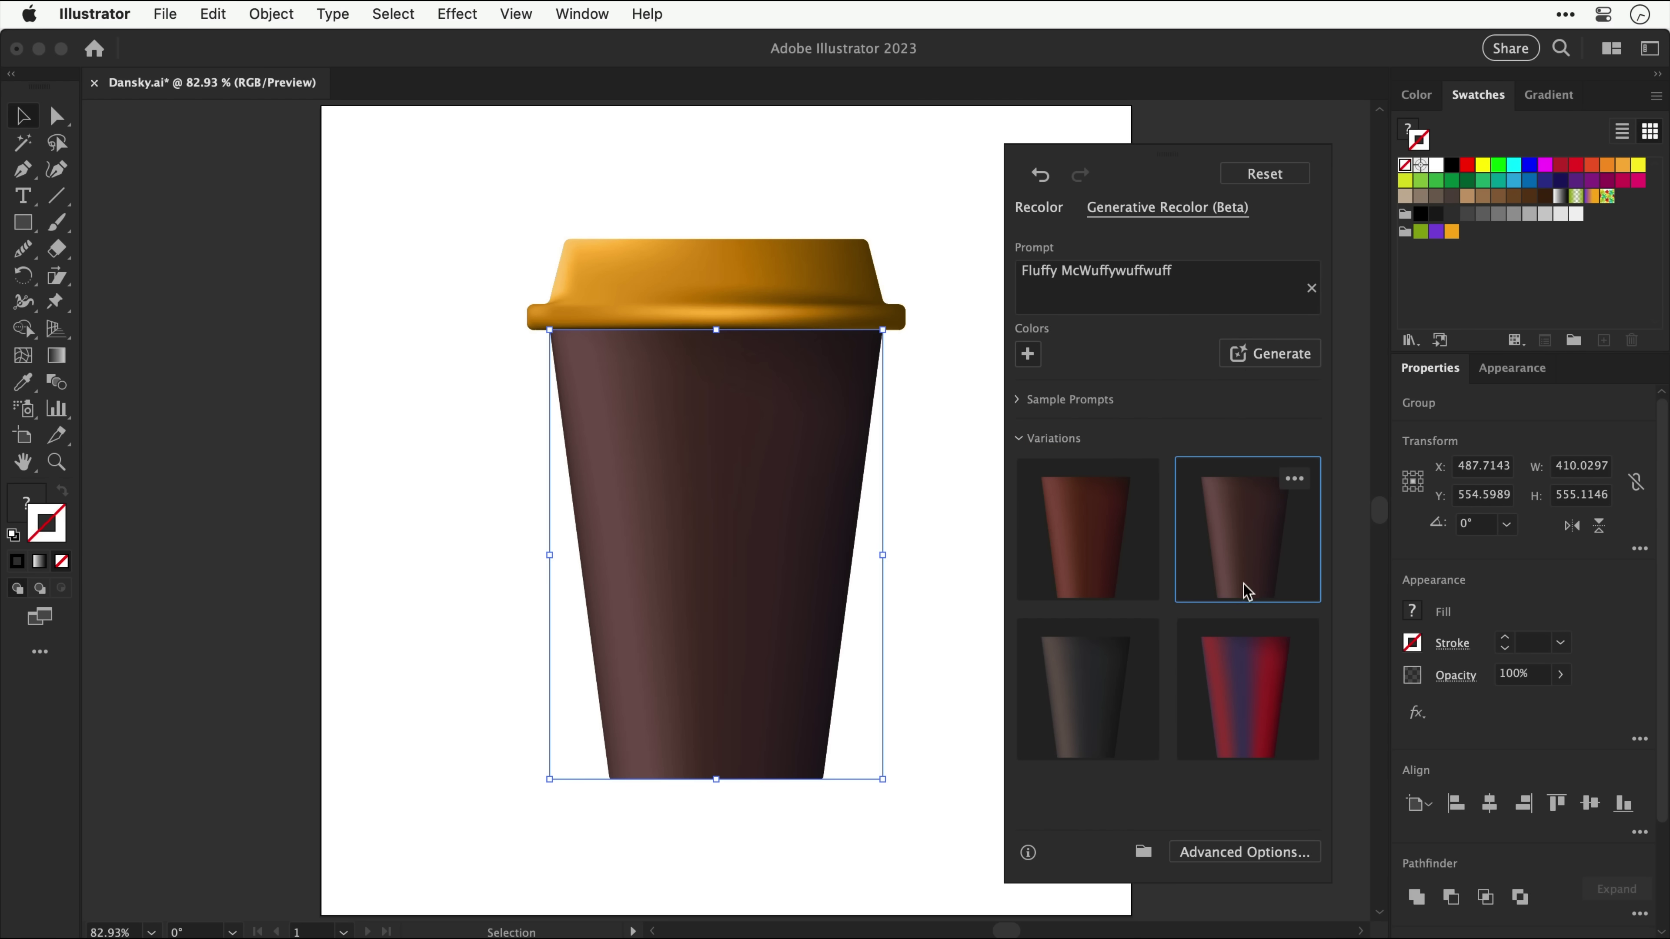
pyautogui.click(1244, 666)
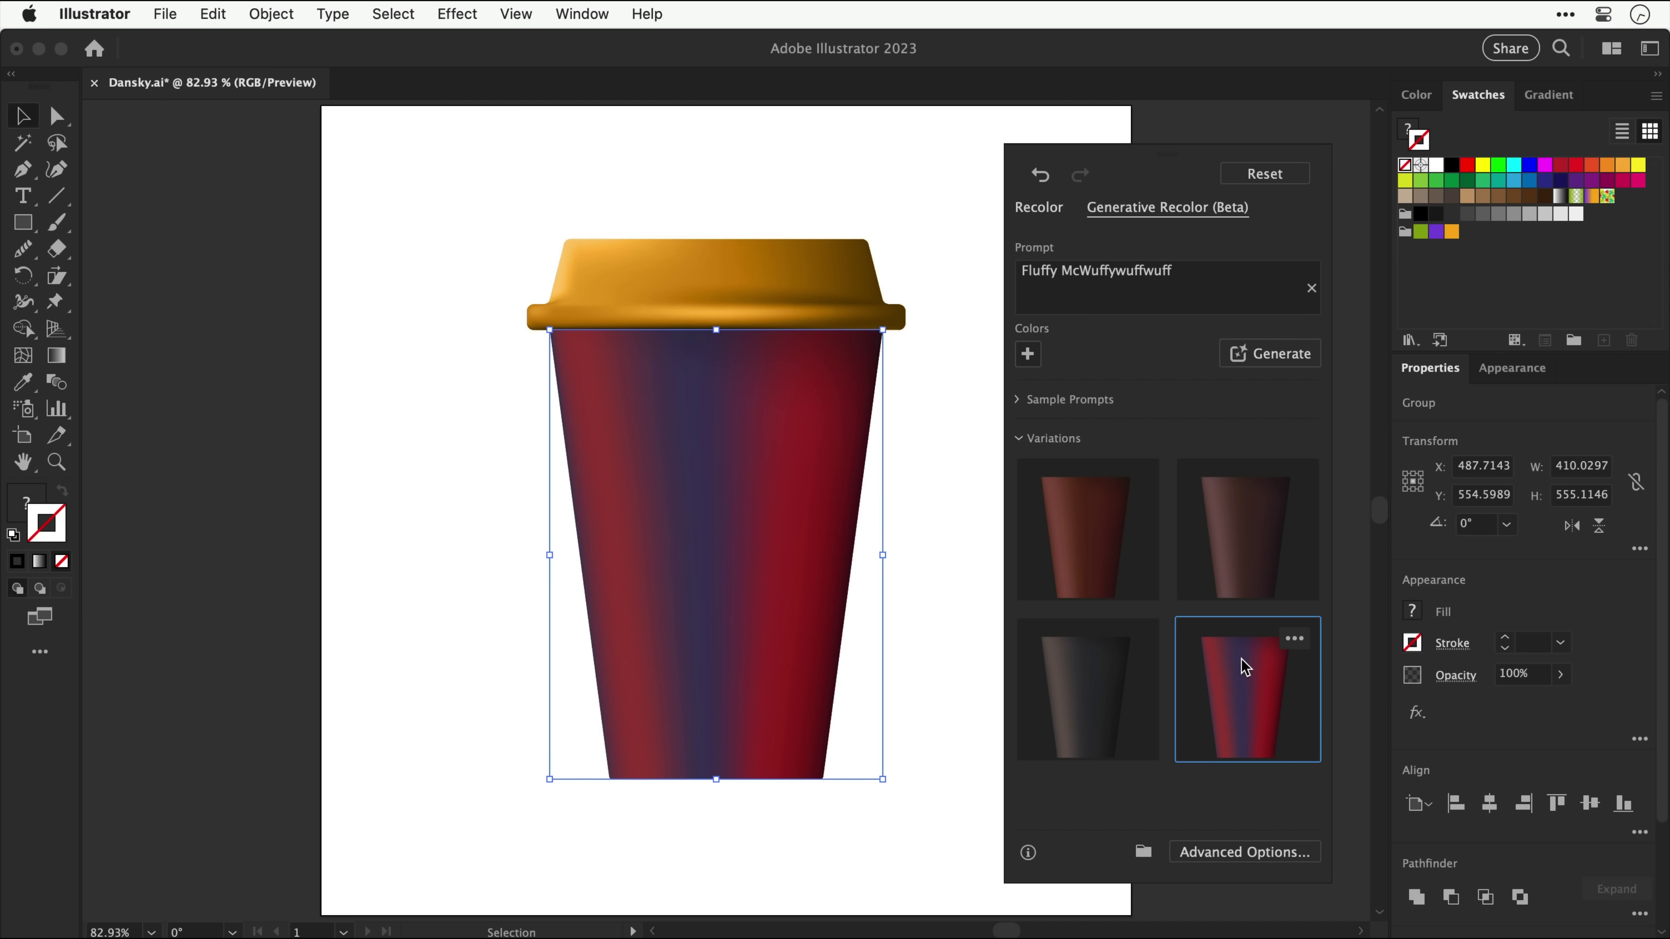